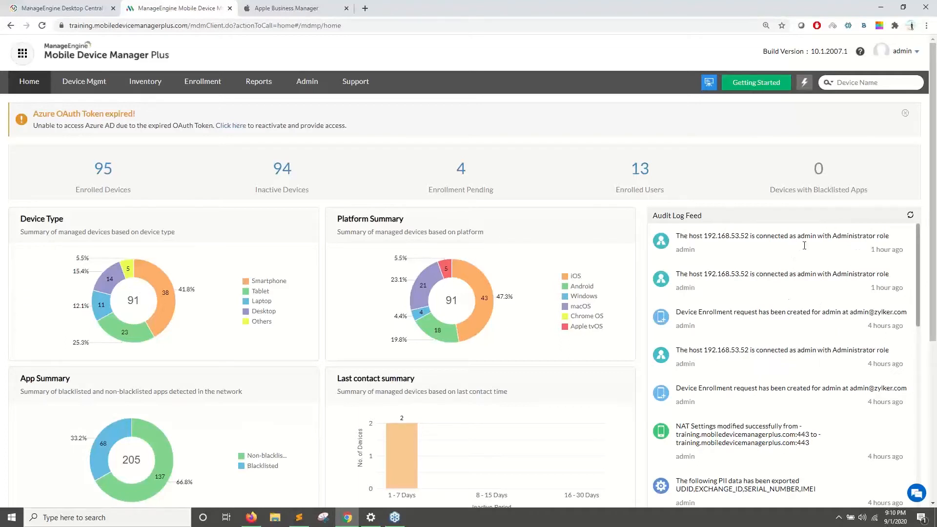
- Review the home dashboard's audit log feed and the Create Group options on the device management groups page
scroll(747, 269, "down", 4)
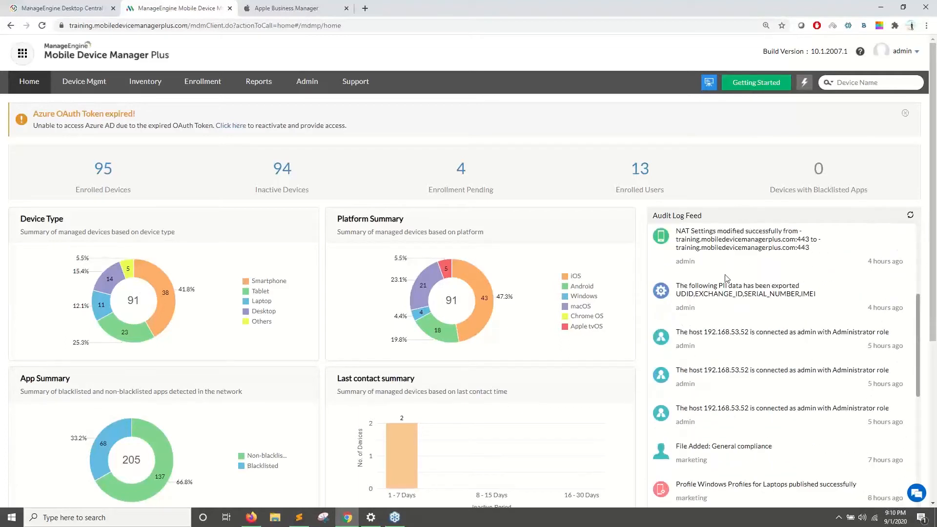
left_click(89, 83)
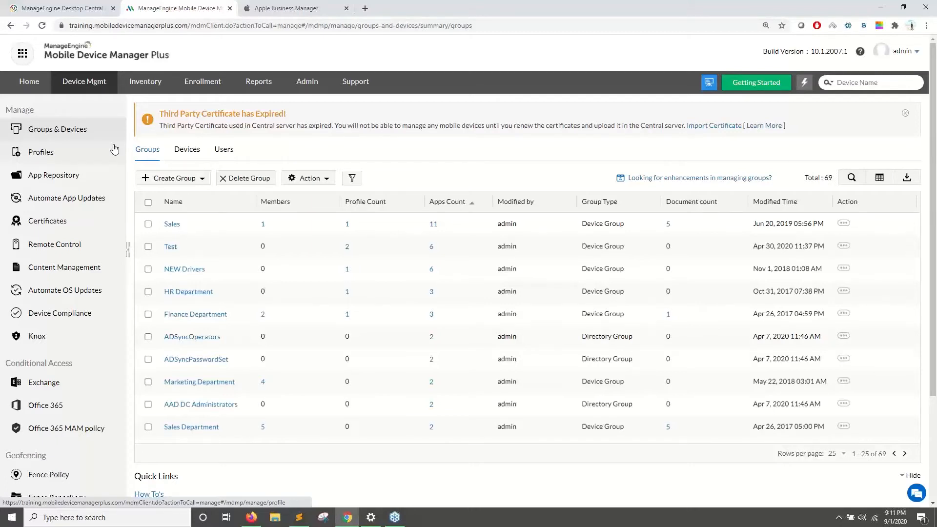
left_click(171, 179)
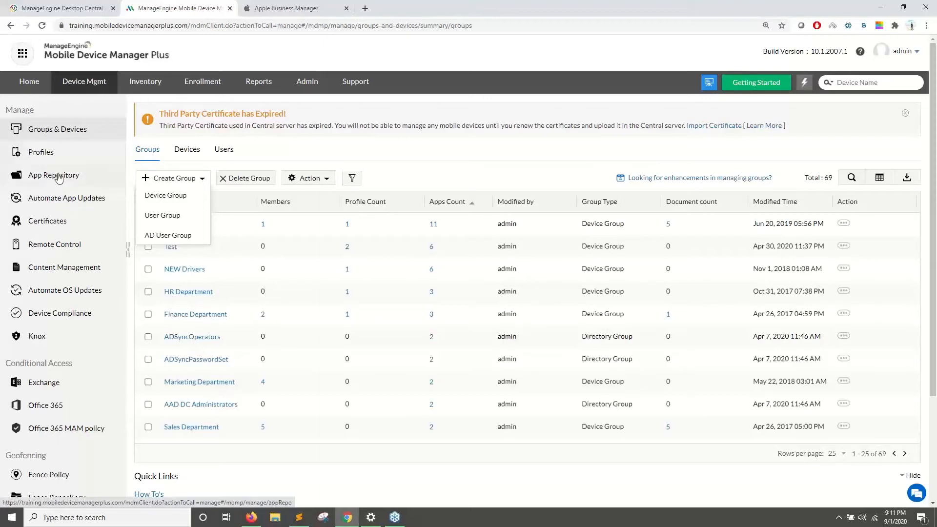
scroll(72, 218, "down", 1)
scroll(72, 218, "down", 1)
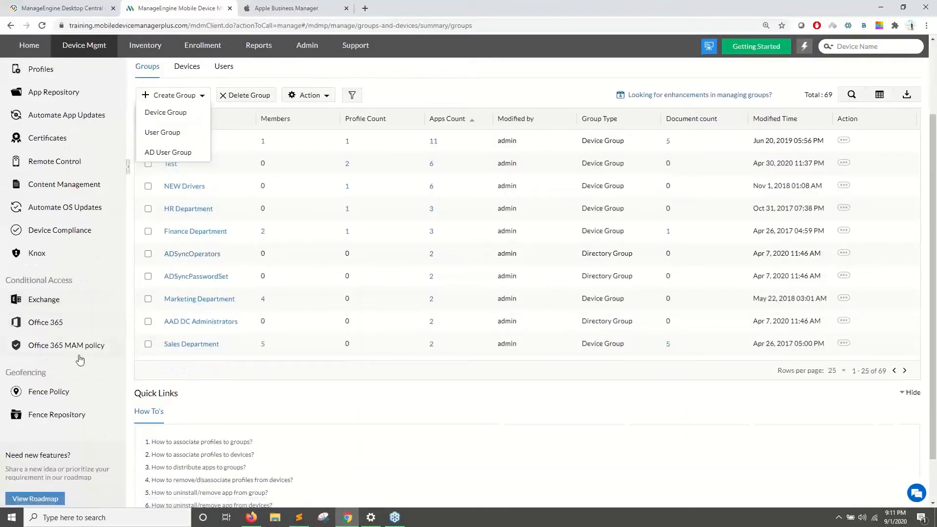
scroll(80, 360, "up", 3)
- Open the device inventory and review the columns offered in the Column Chooser, leaving it without saving
left_click(144, 82)
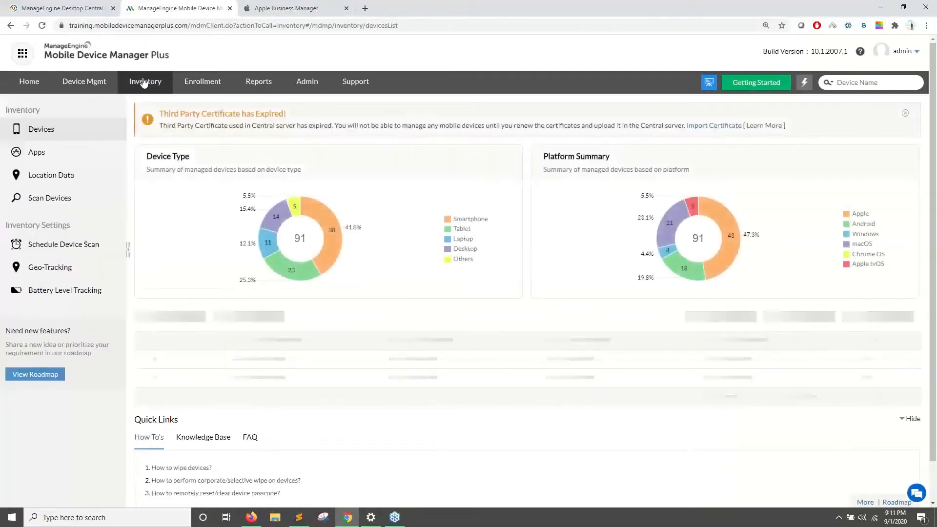
scroll(192, 223, "down", 1)
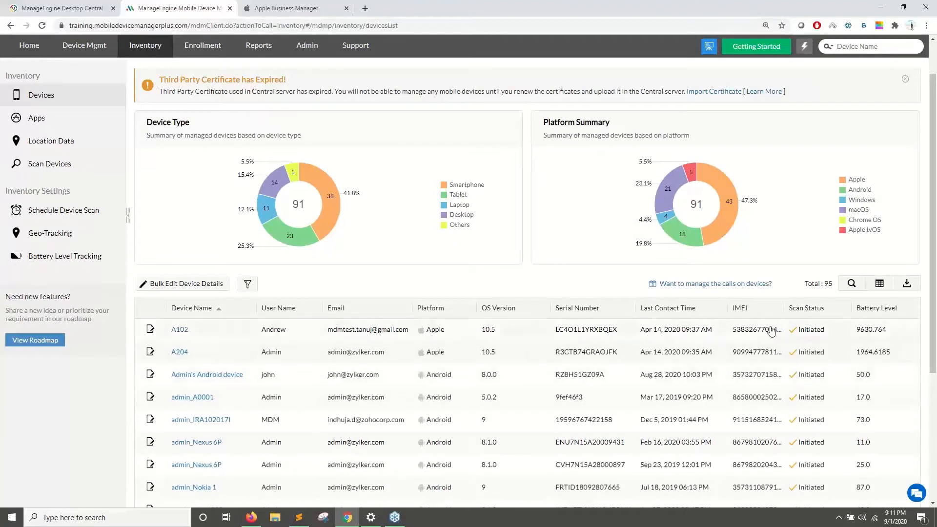
left_click(881, 288)
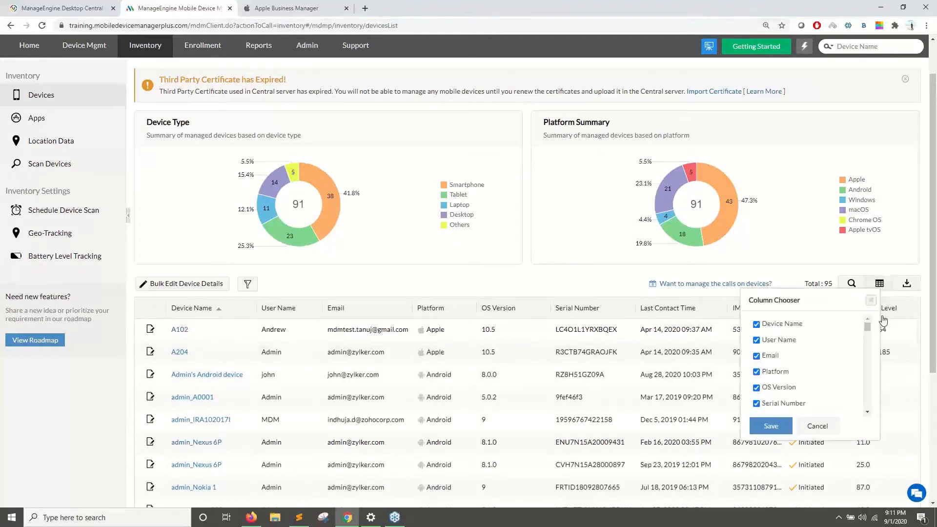
scroll(788, 378, "down", 5)
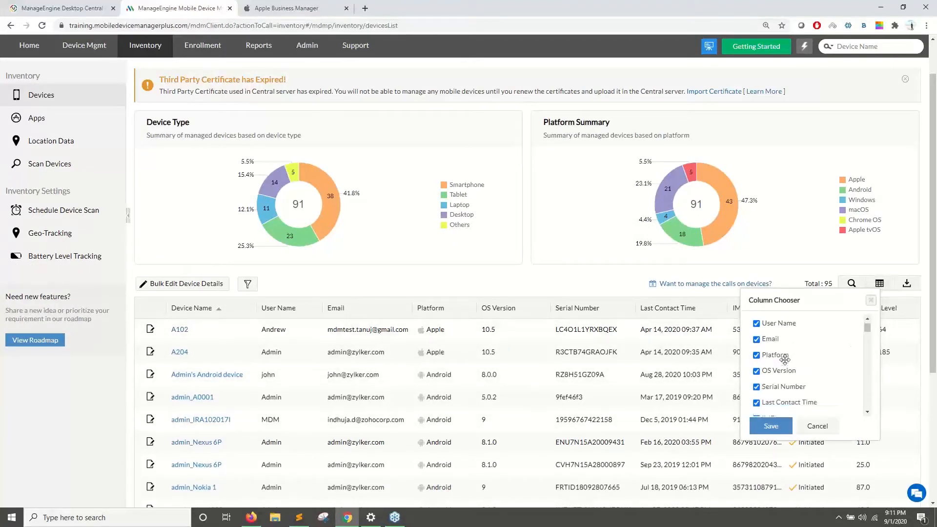
left_click(816, 426)
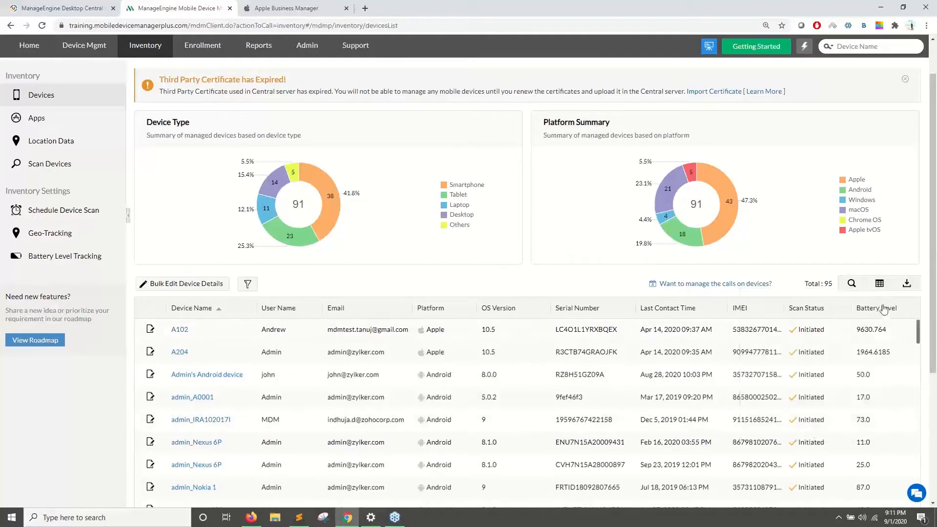
- Filter the device inventory by group to show only the Sales Department devices
left_click(252, 288)
mouse_move(254, 321)
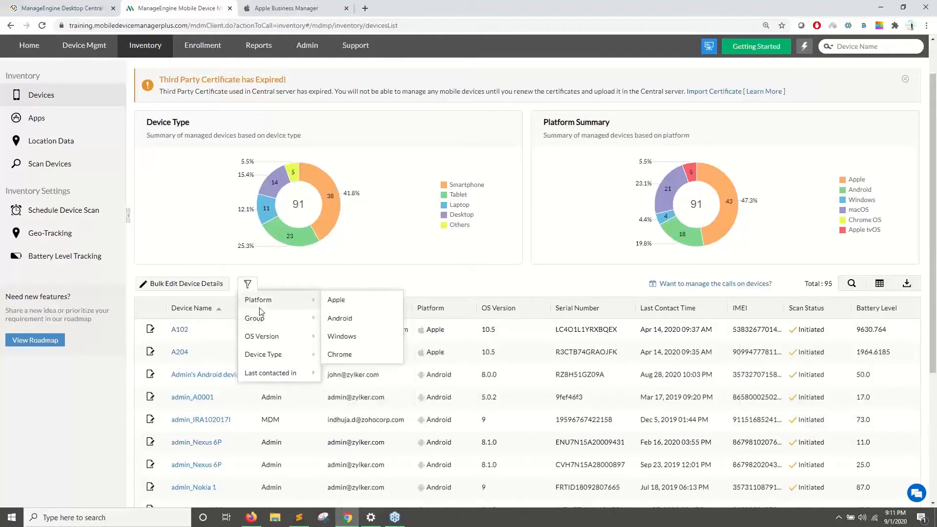
mouse_move(273, 337)
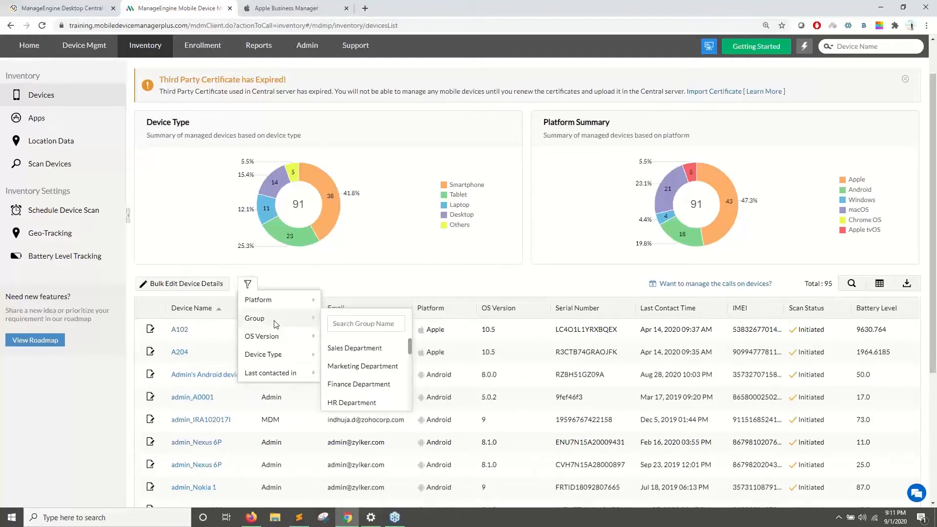
left_click(353, 348)
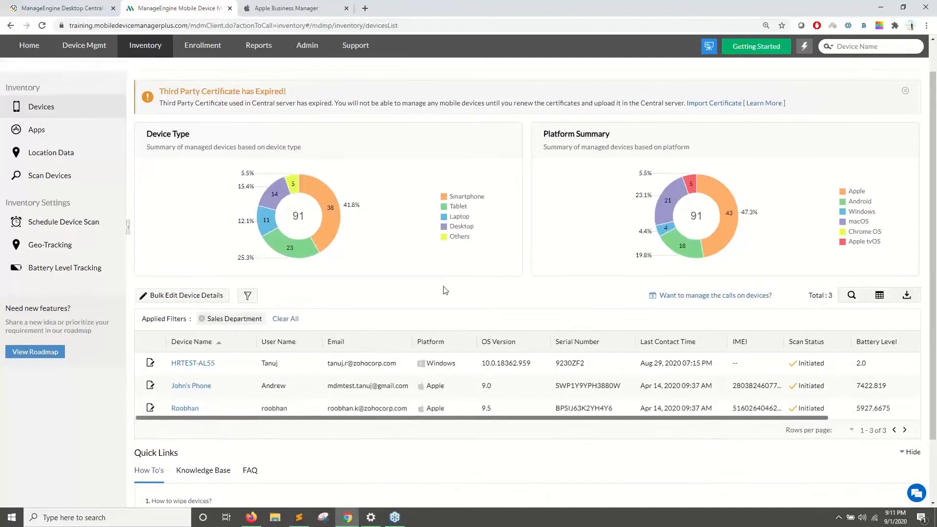
- Open the enrollment section and review the list of managed devices
left_click(210, 87)
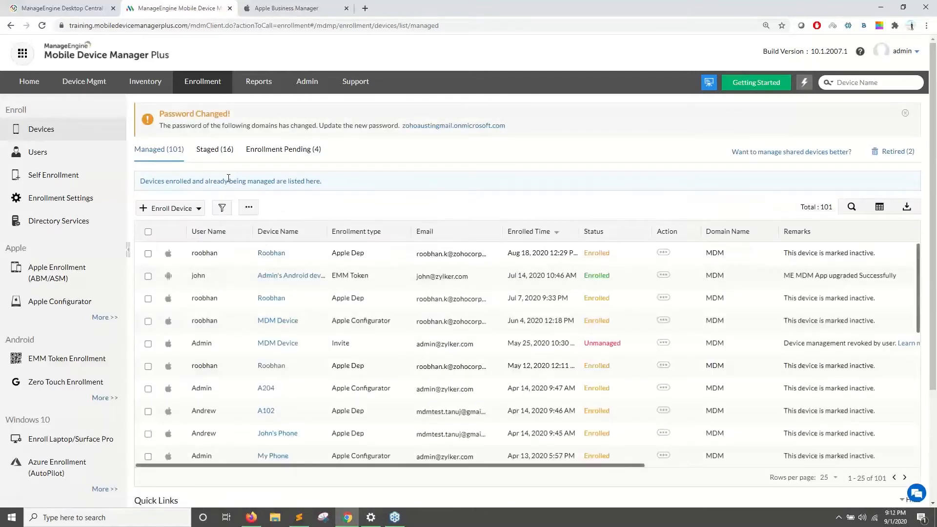
scroll(78, 278, "down", 1)
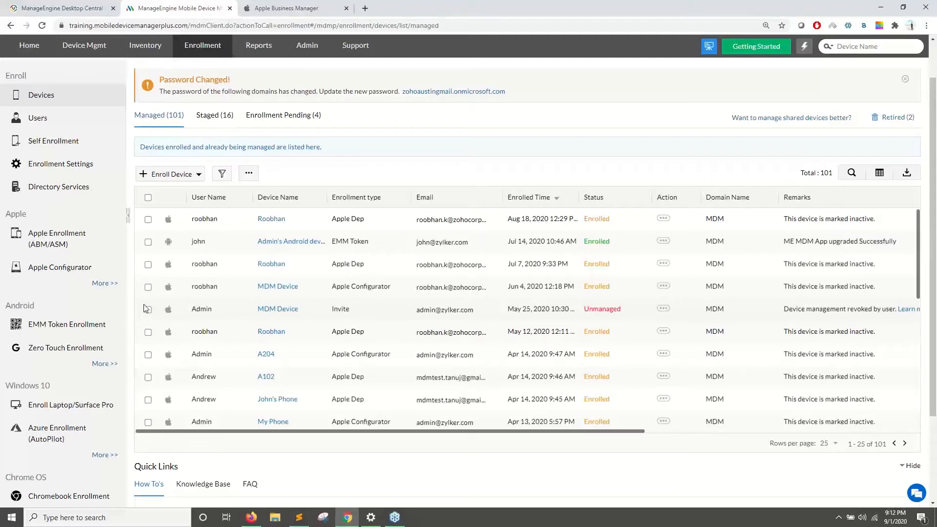
scroll(143, 317, "down", 1)
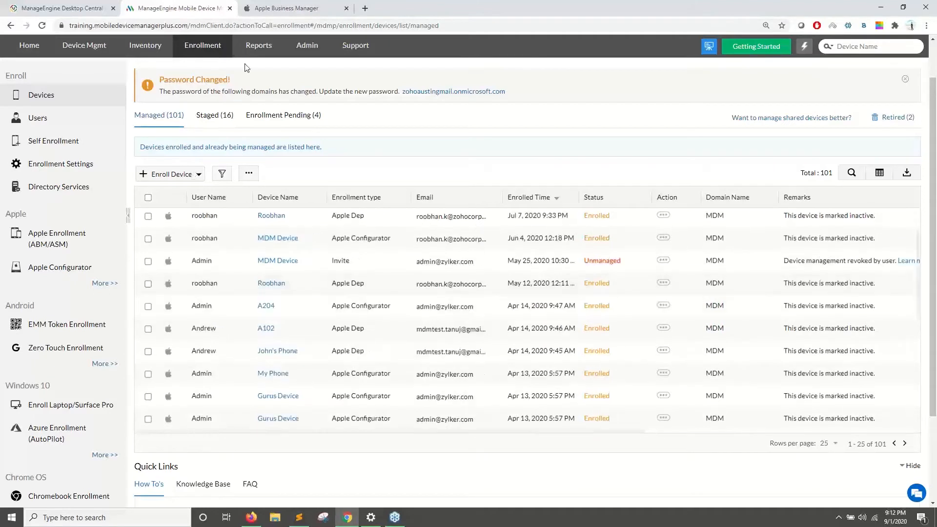
- Open the form for adding a scheduled report and review its available reports, export formats and delivery options
left_click(255, 52)
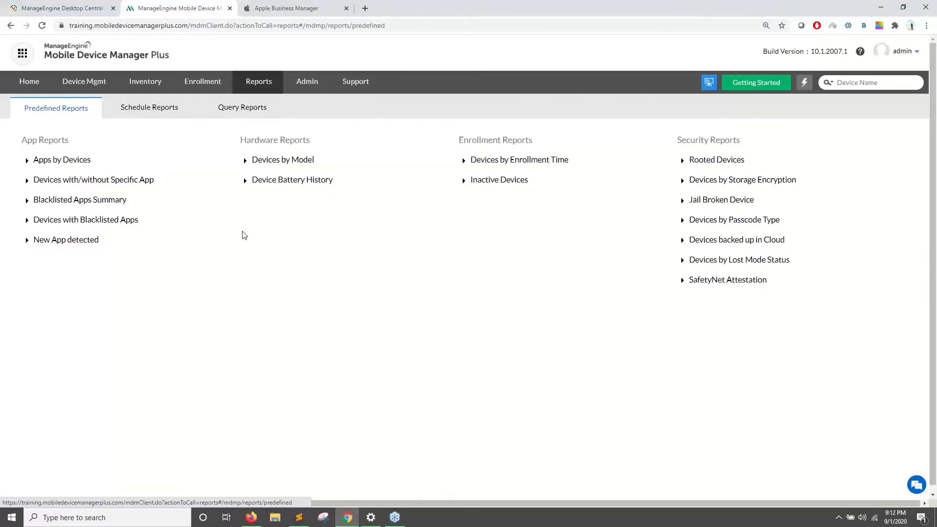
left_click(238, 114)
left_click(156, 111)
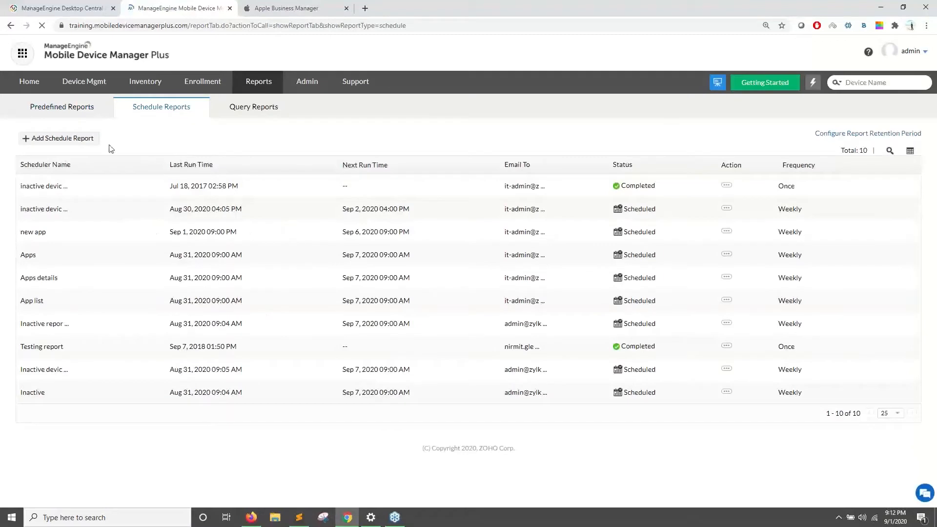
left_click(72, 139)
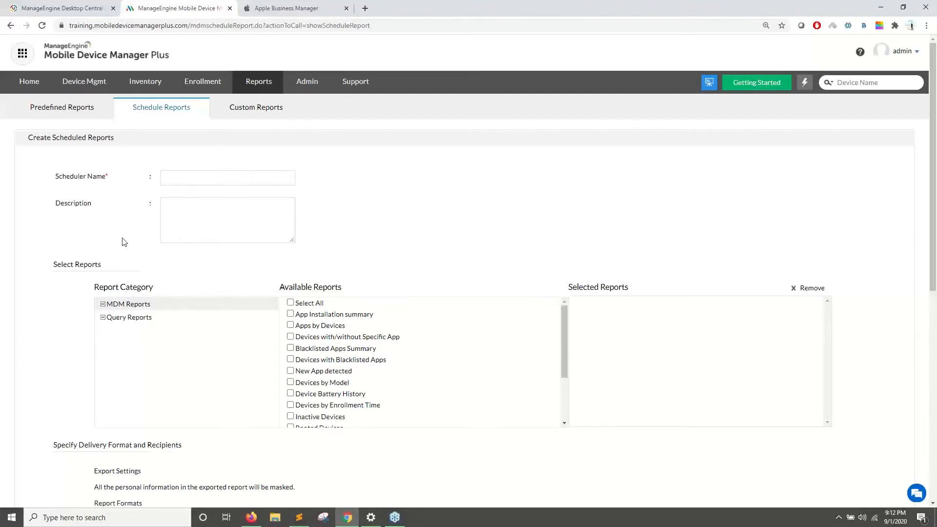
scroll(151, 242, "down", 4)
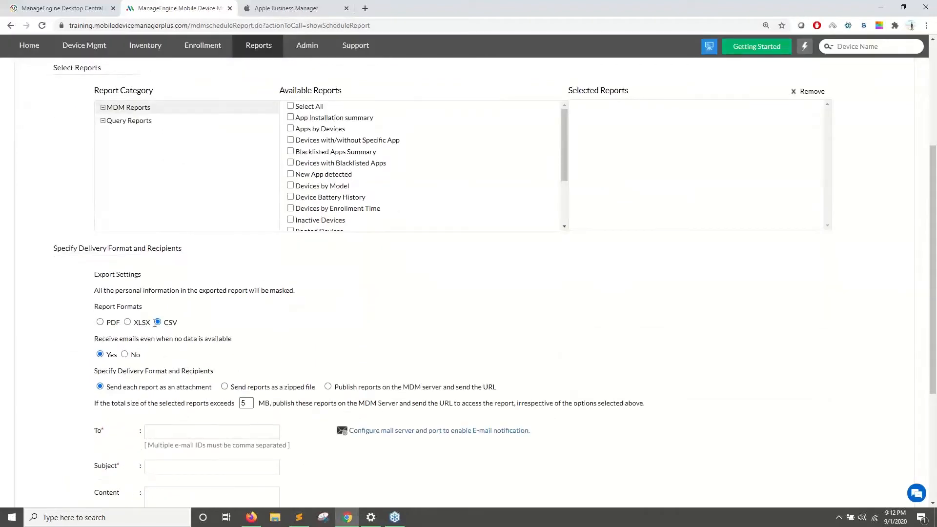
scroll(205, 260, "up", 4)
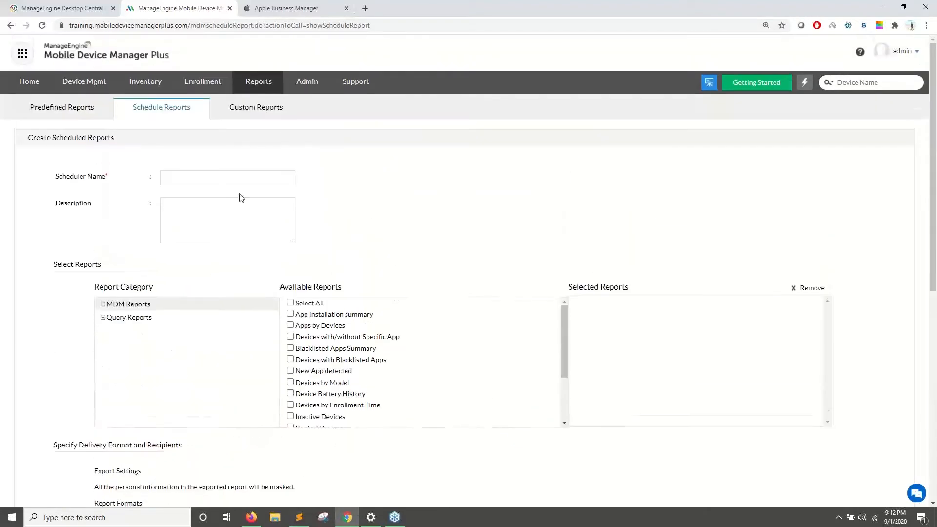
- View the Rebranding settings and return to the admin overview to point out User Administration
left_click(307, 82)
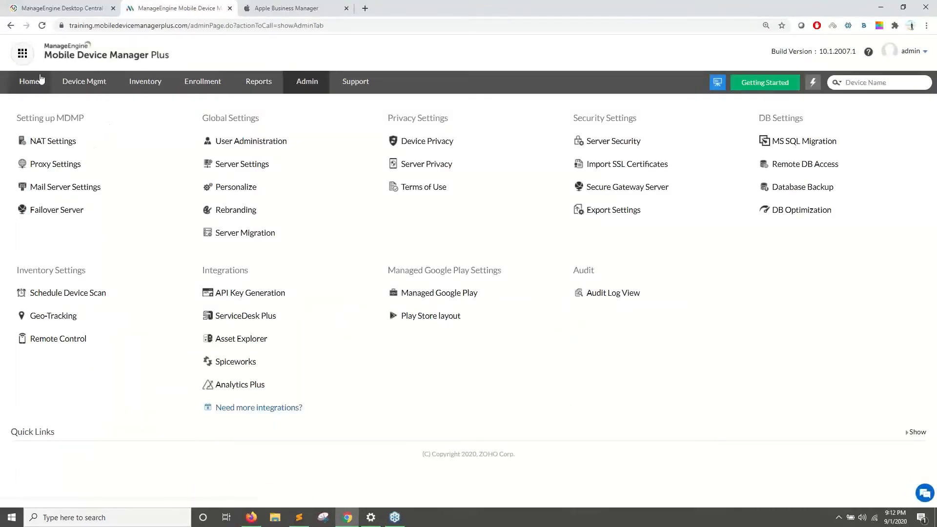
left_click(234, 209)
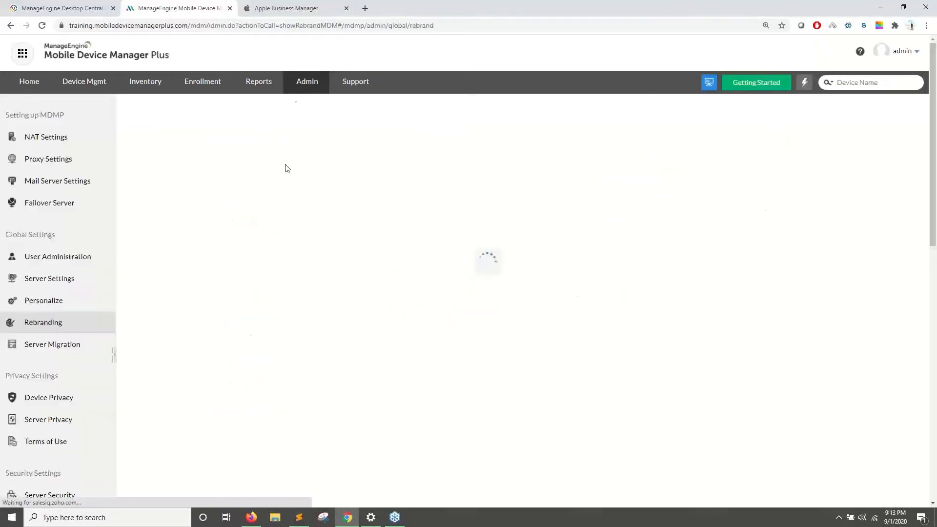
left_click(303, 83)
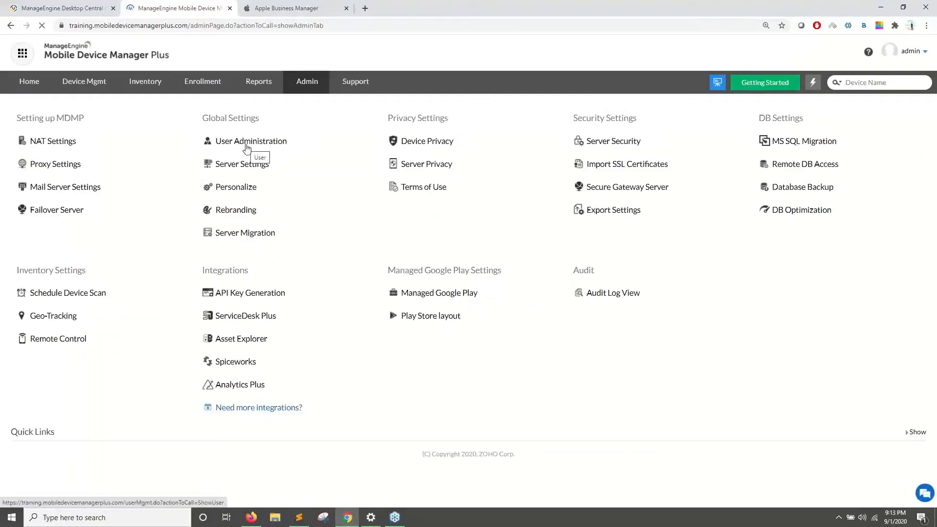
left_click_drag(289, 142, 219, 149)
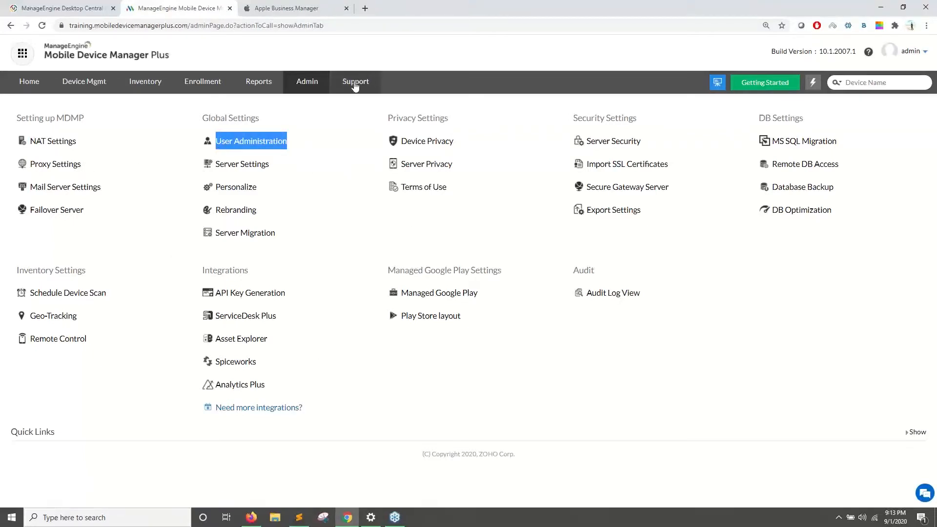
- Open the support page and review its Contact Us options, highlighting Request Support
left_click(352, 80)
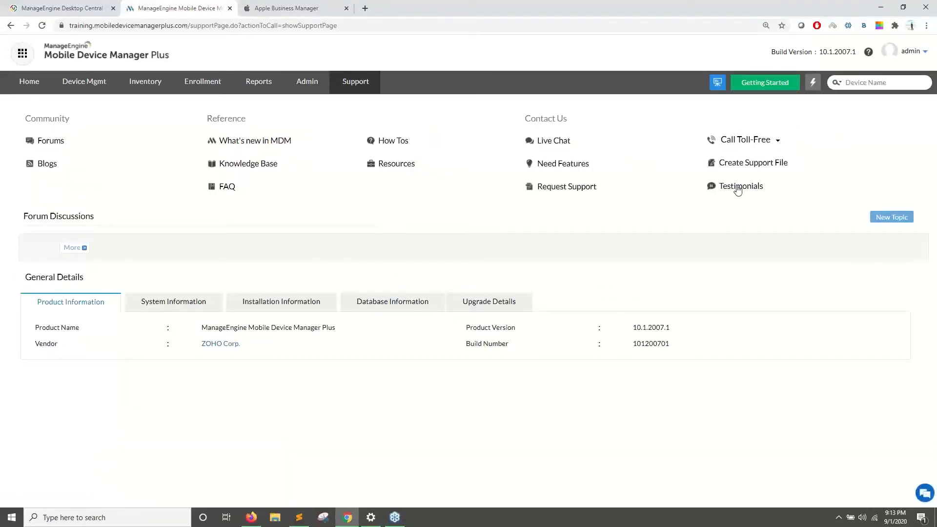
left_click_drag(630, 187, 484, 191)
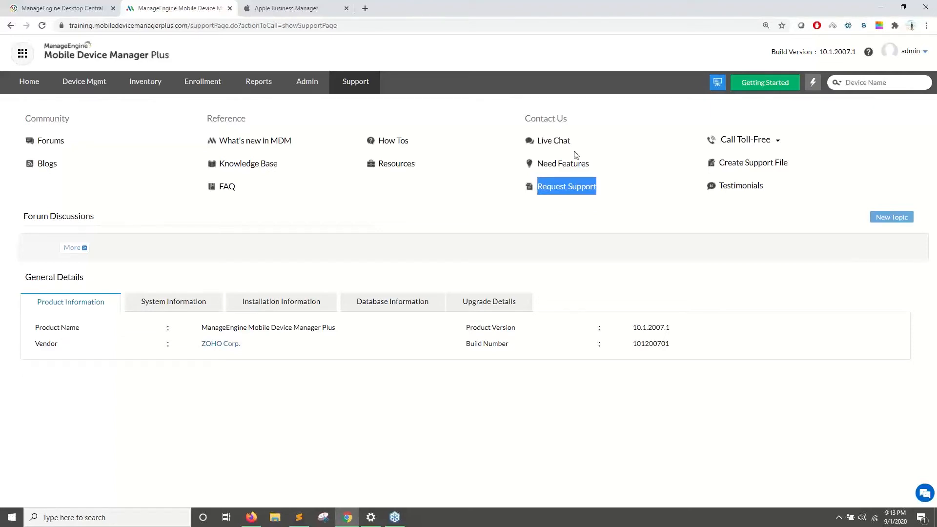
left_click(489, 172)
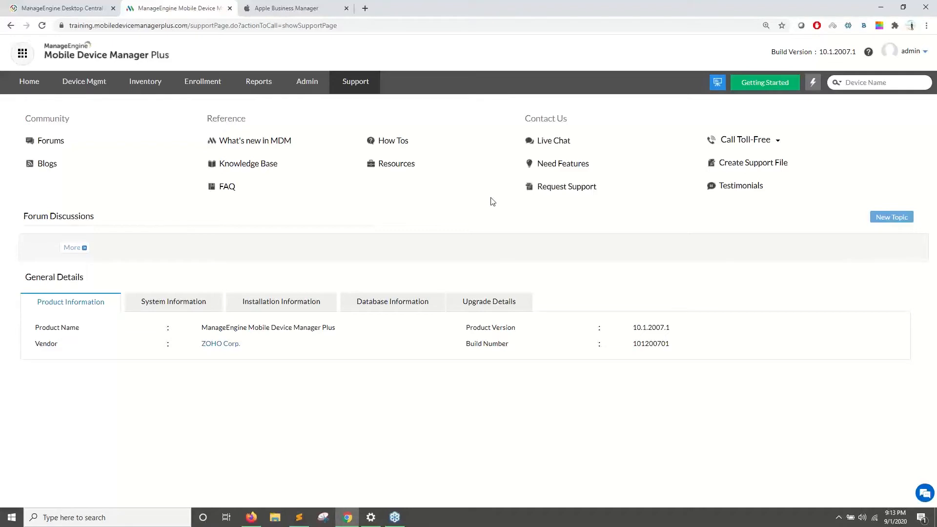
left_click(772, 139)
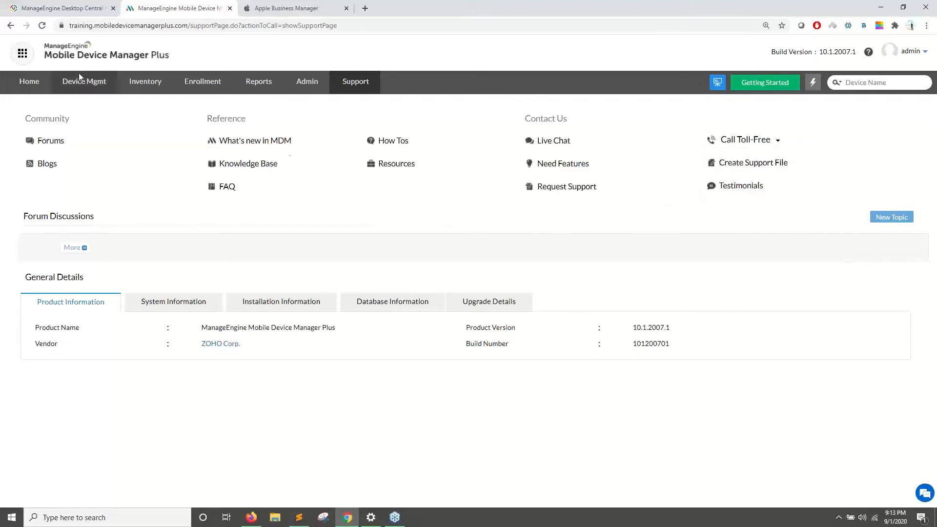
- Return to the home dashboard and view the matching Mobile Device Mgmt dashboard in Desktop Central
left_click(31, 82)
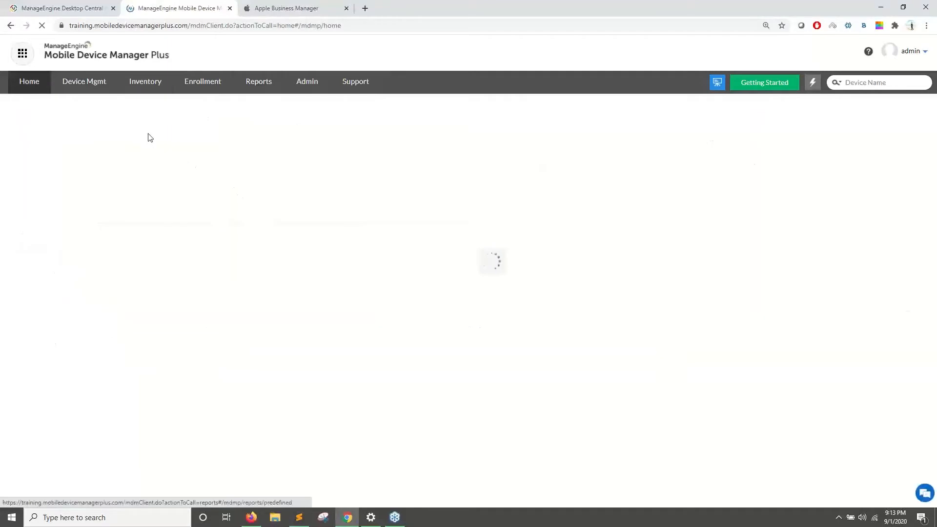
left_click(78, 7)
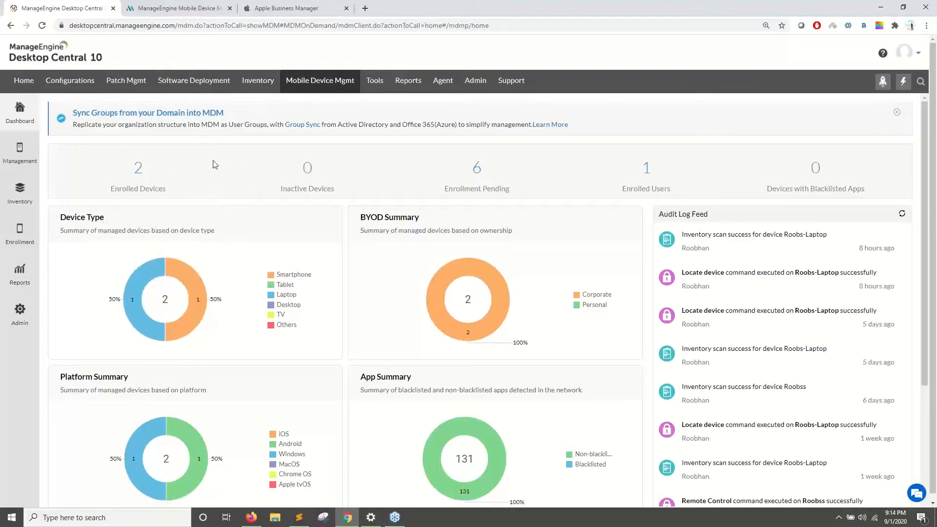
scroll(290, 169, "down", 1)
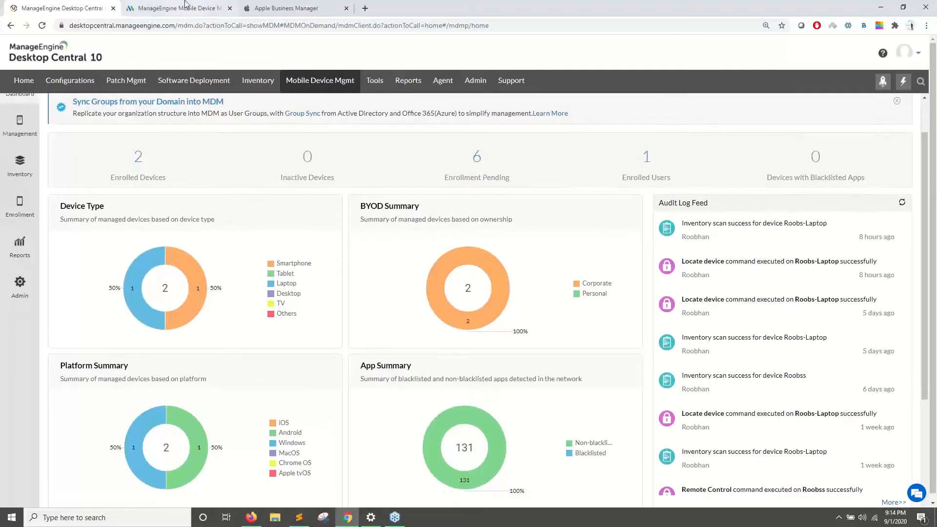
left_click(186, 6)
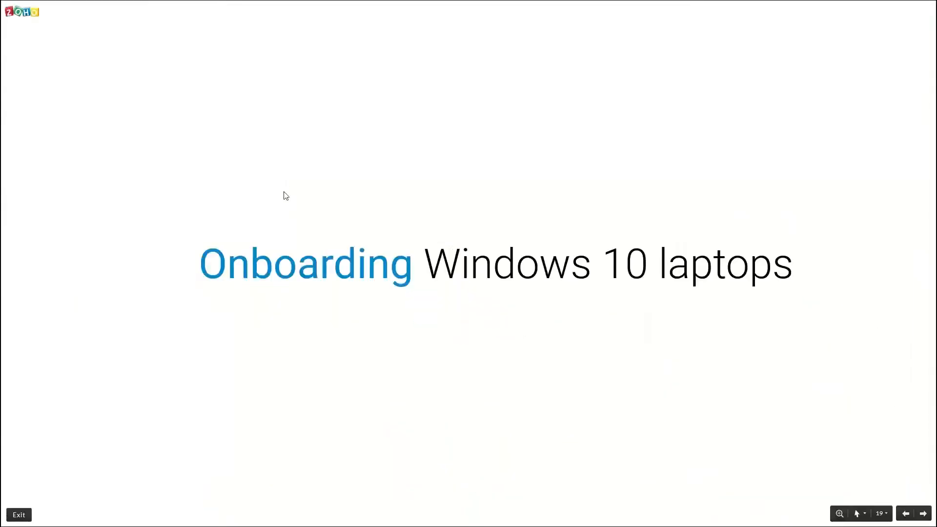
key("Right")
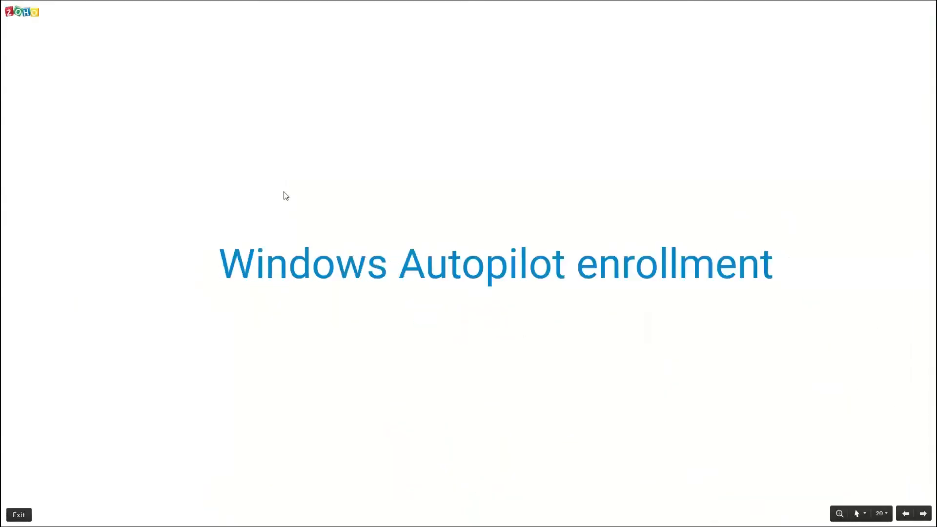
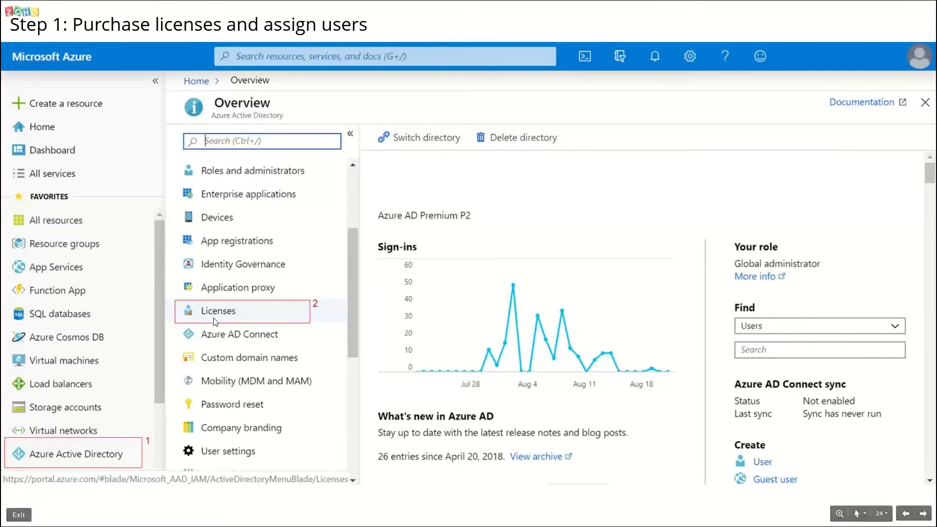
key("Right")
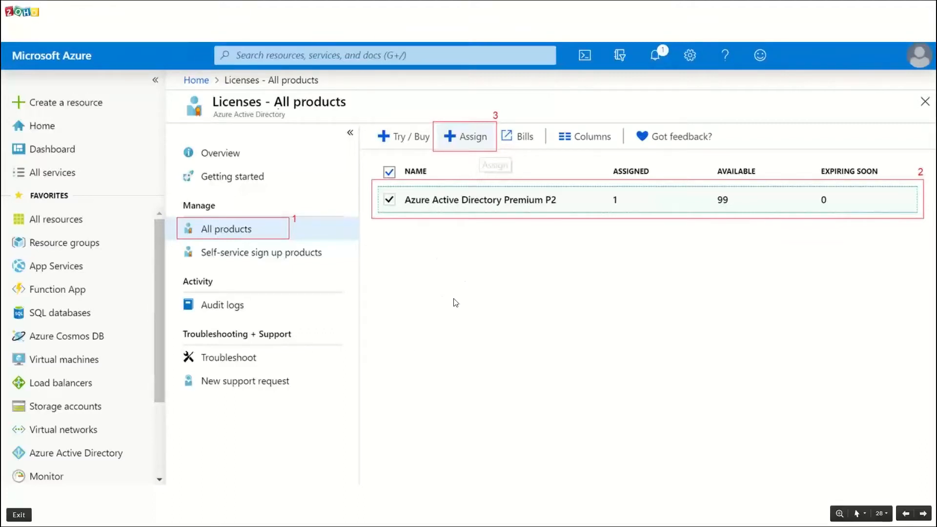
key("Right")
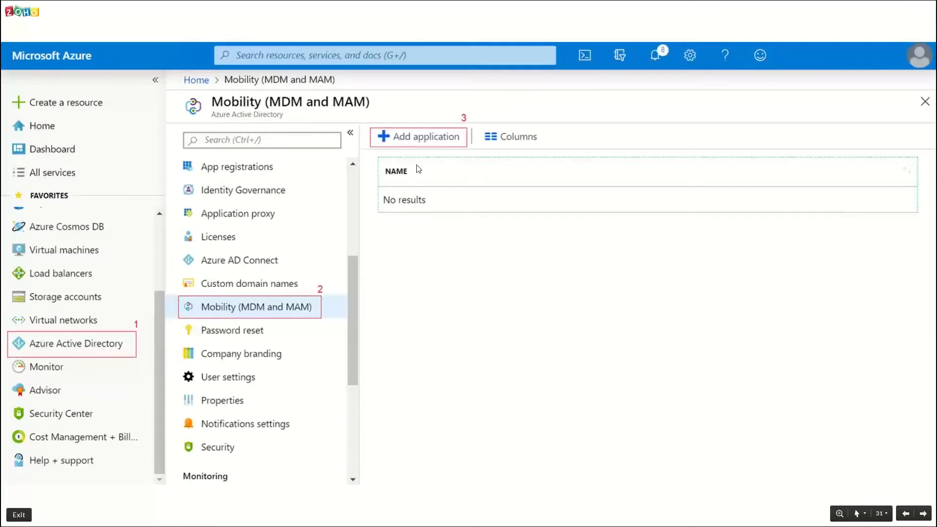
key("Right")
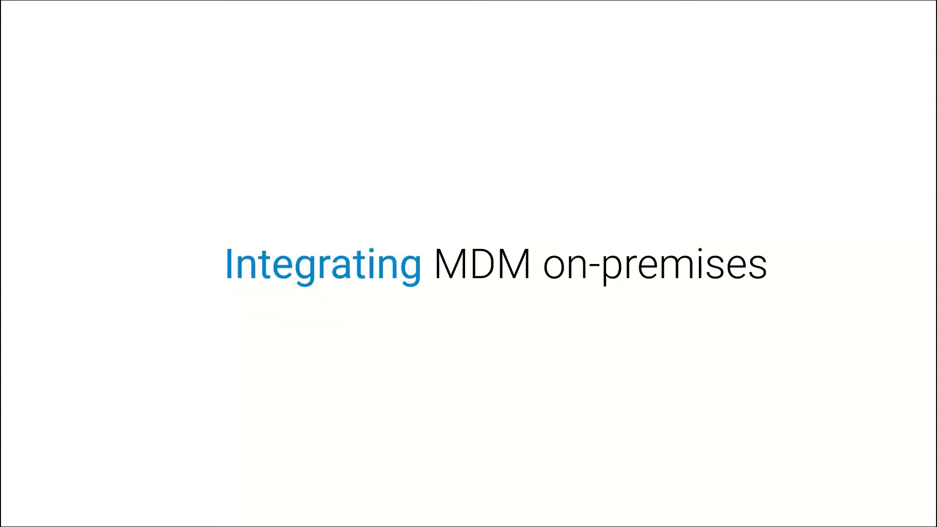
key("Right")
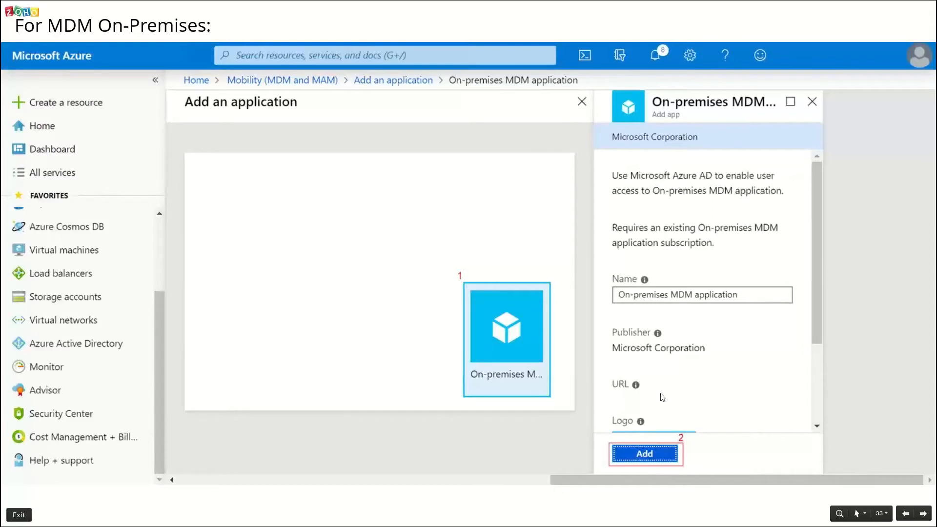
key("Right")
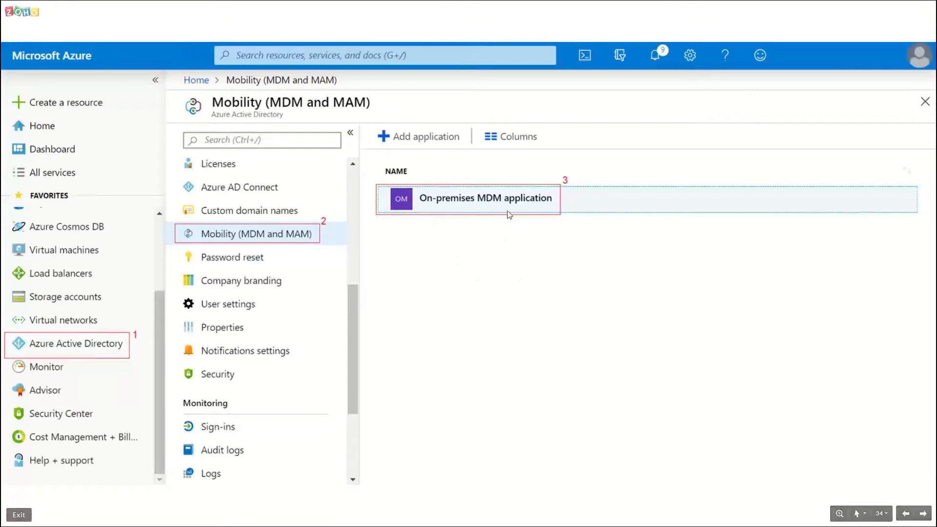
key("Right")
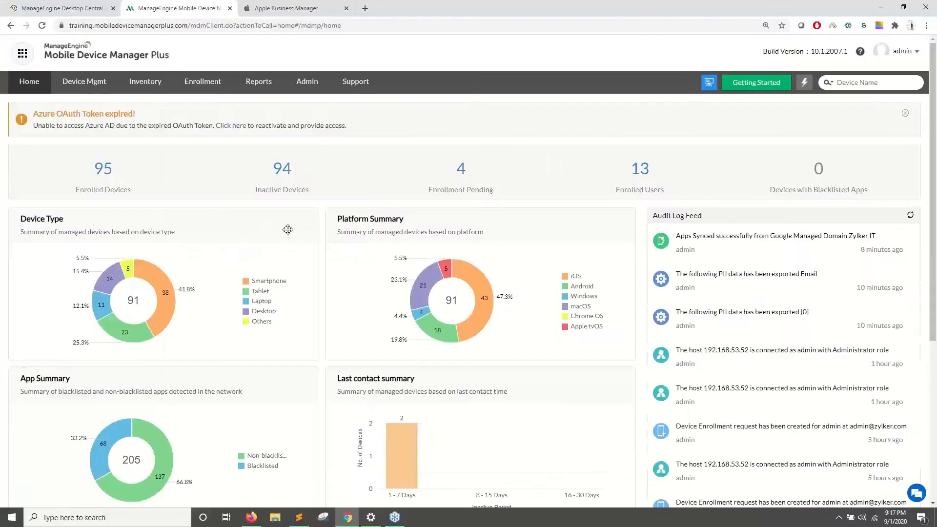
- Open the Windows 10 Azure Enrollment (AutoPilot) device list, view its How it works overview, and return to the list
left_click(210, 87)
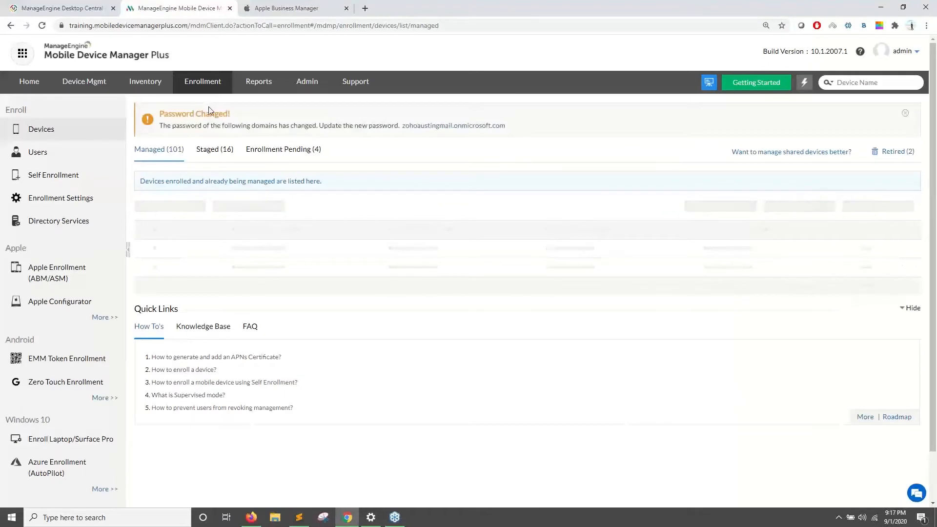
scroll(83, 322, "down", 1)
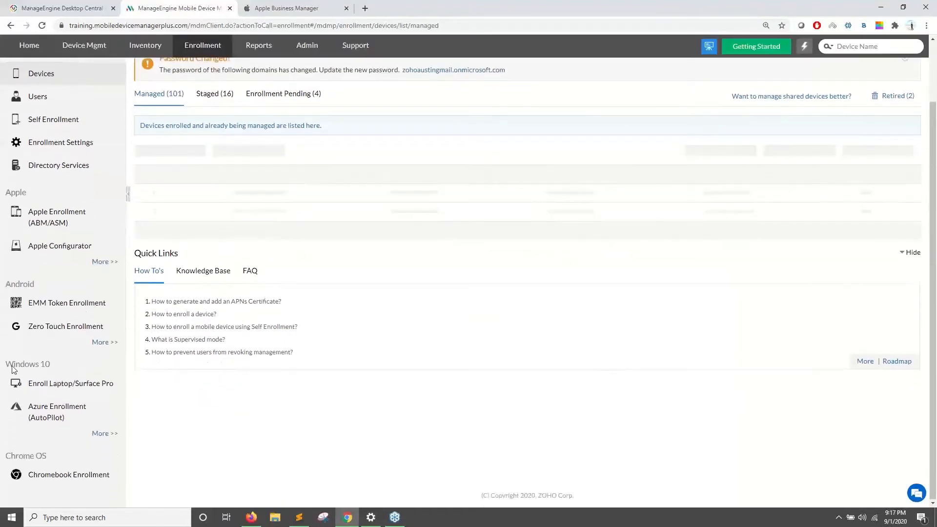
left_click(66, 419)
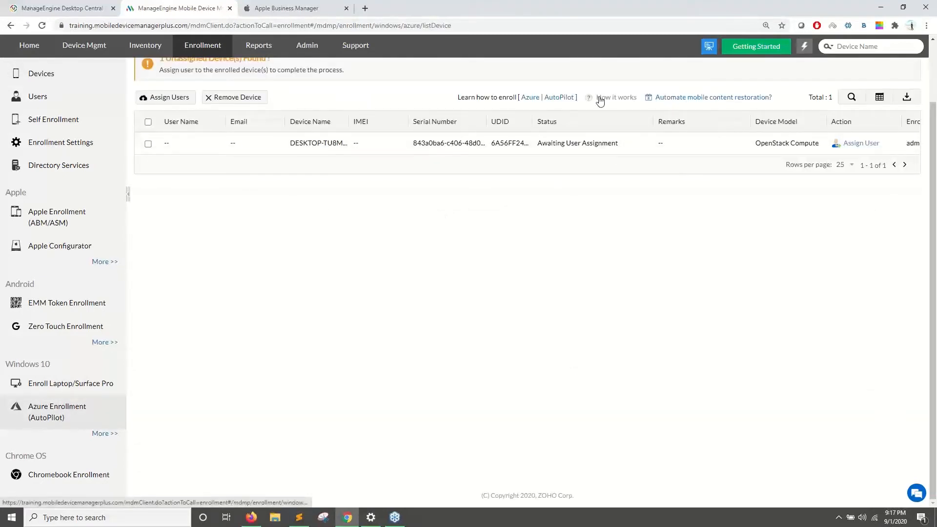
left_click(599, 98)
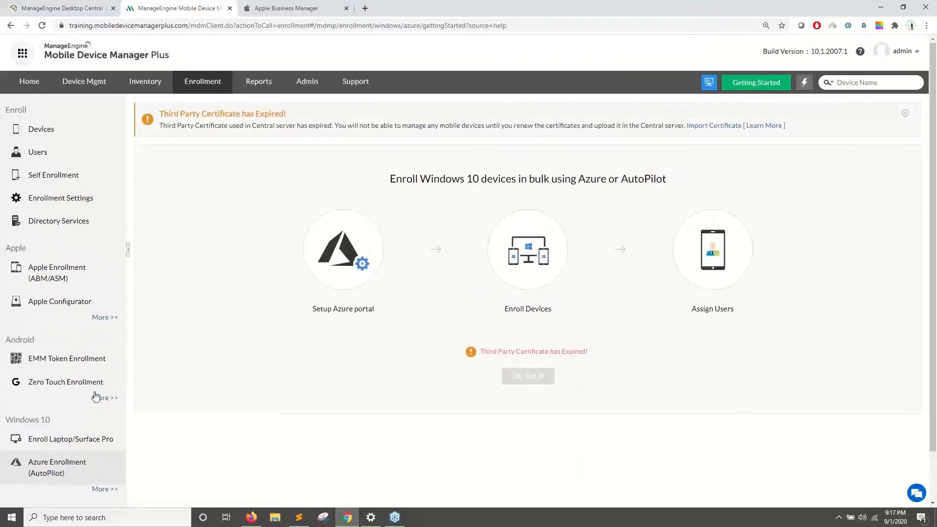
left_click(83, 468)
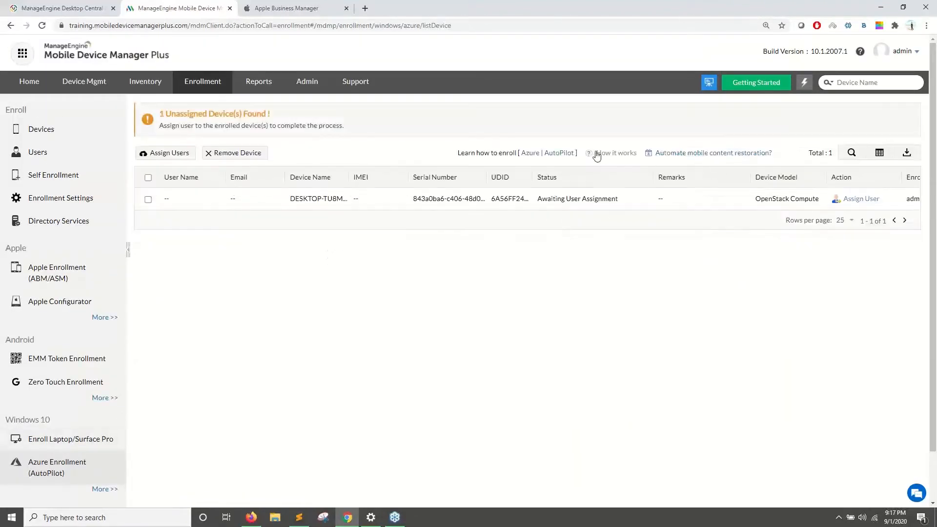
- Open the help article on enrolling devices through Azure, then close it and return to the device list
left_click(531, 154)
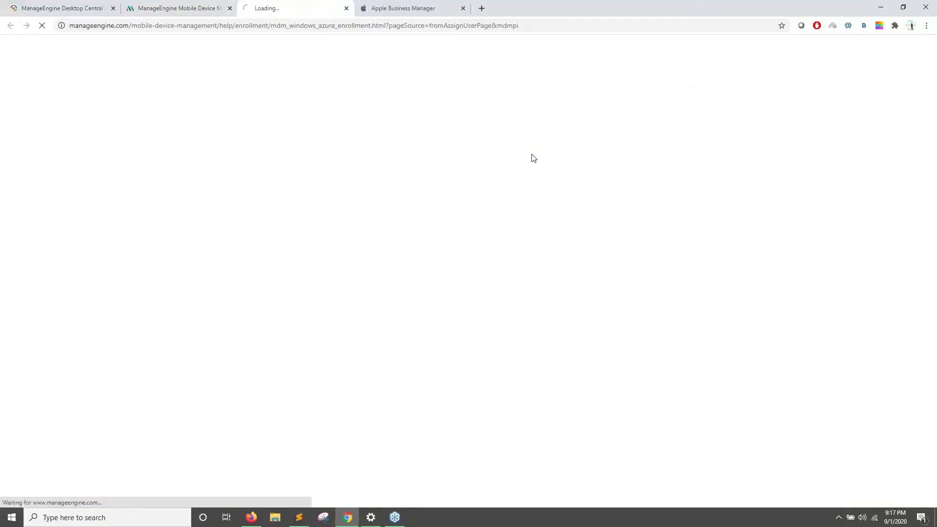
left_click(201, 8)
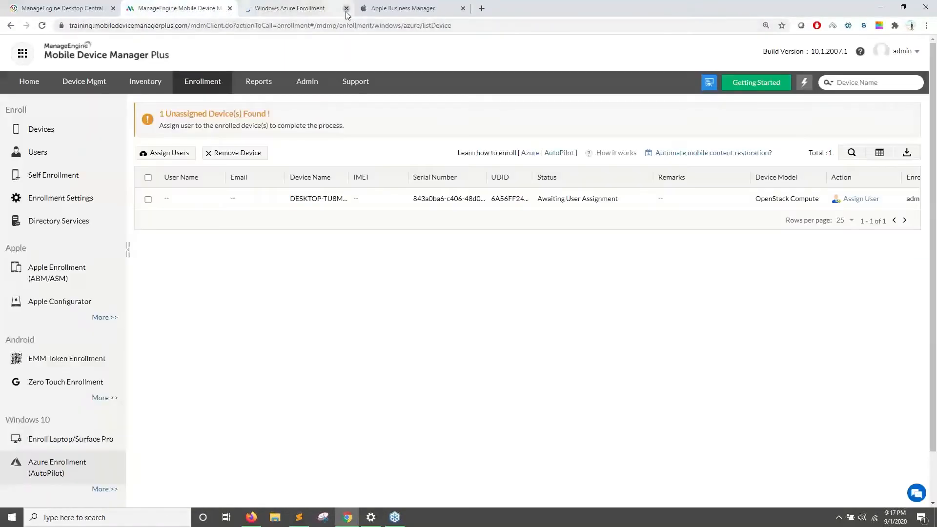
left_click(346, 8)
- Go through the How it works overview to the Azure portal setup details, dismissing the certificate warning, and highlight the App ID URI label
left_click(603, 157)
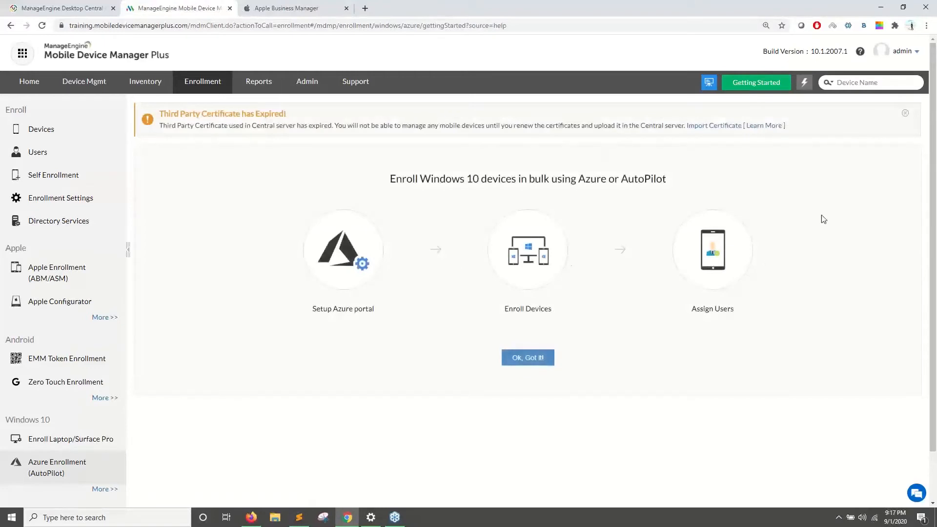
left_click(905, 114)
left_click(529, 316)
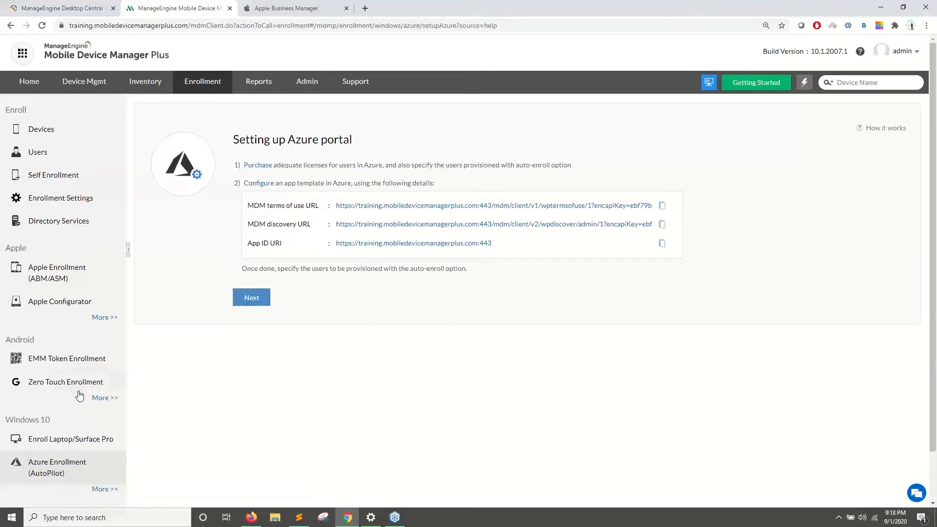
scroll(63, 428, "down", 1)
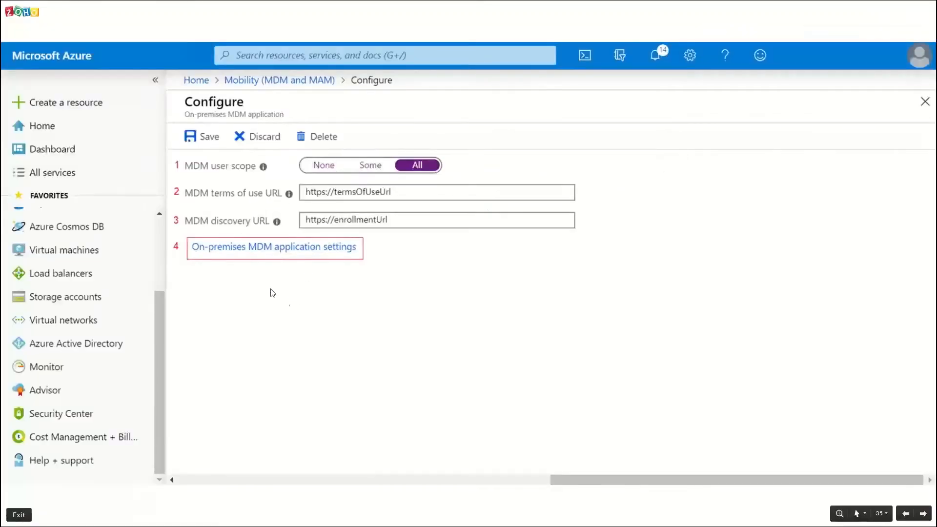
left_click(388, 306)
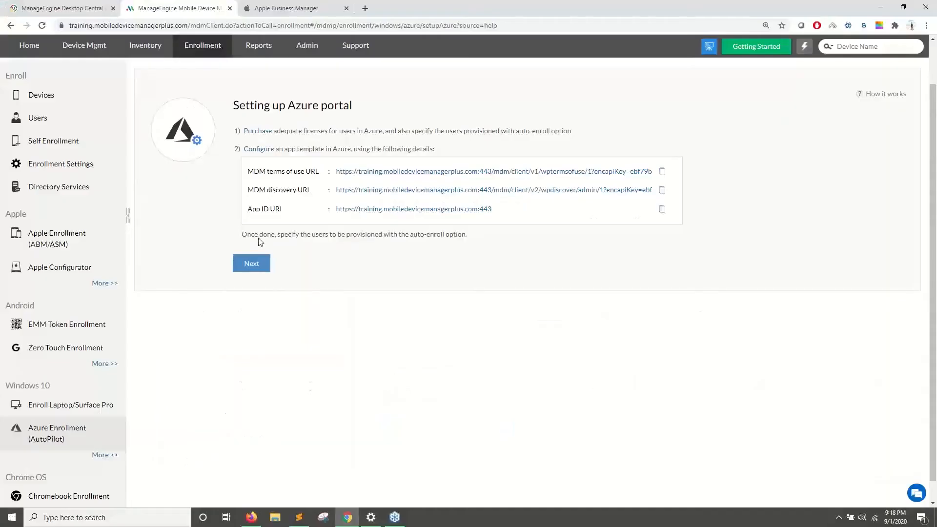
left_click_drag(248, 208, 331, 209)
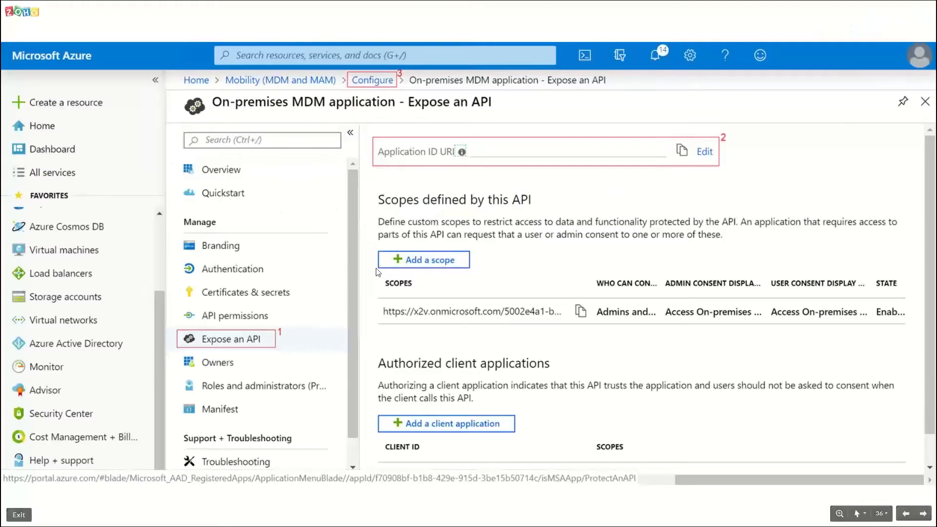
key("Right")
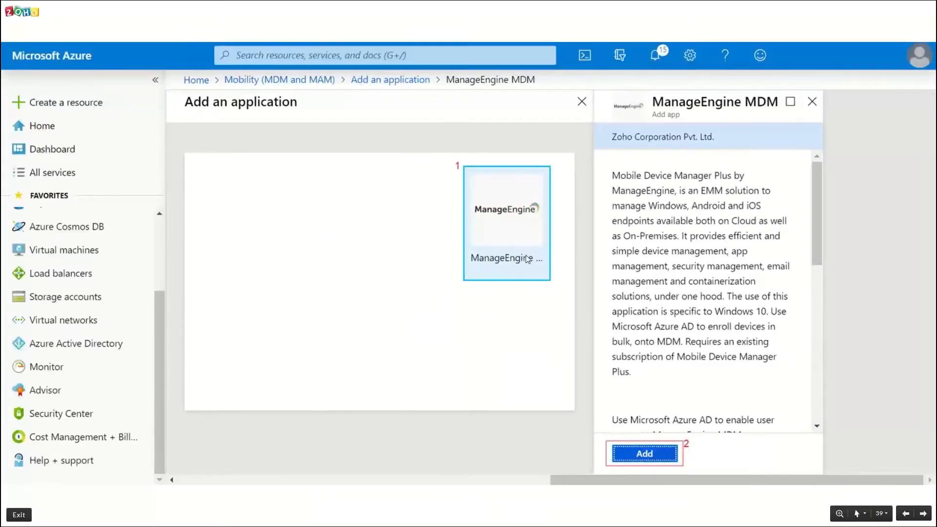
left_click(632, 435)
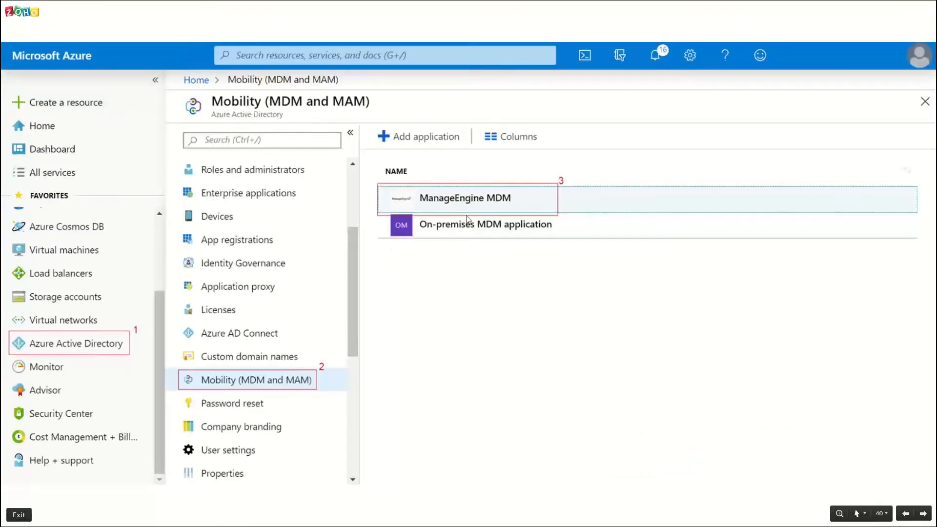
left_click(345, 203)
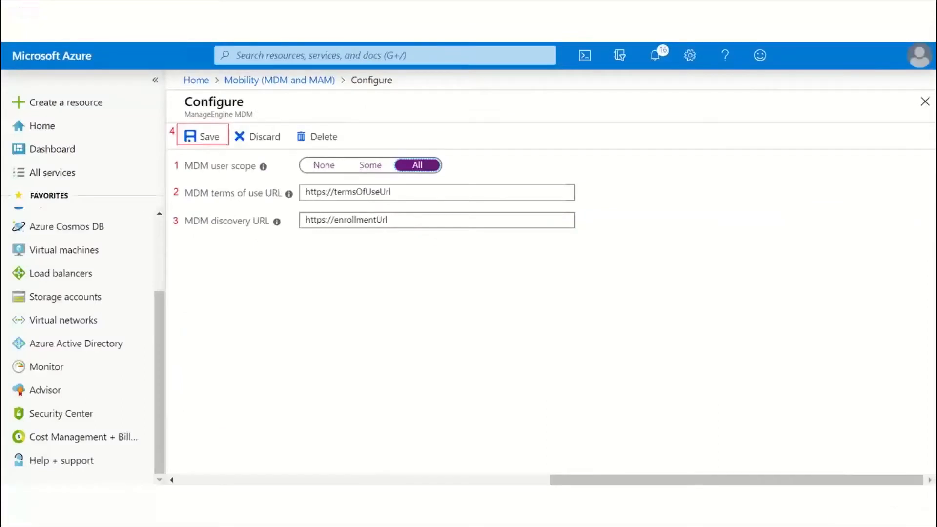
key("Right")
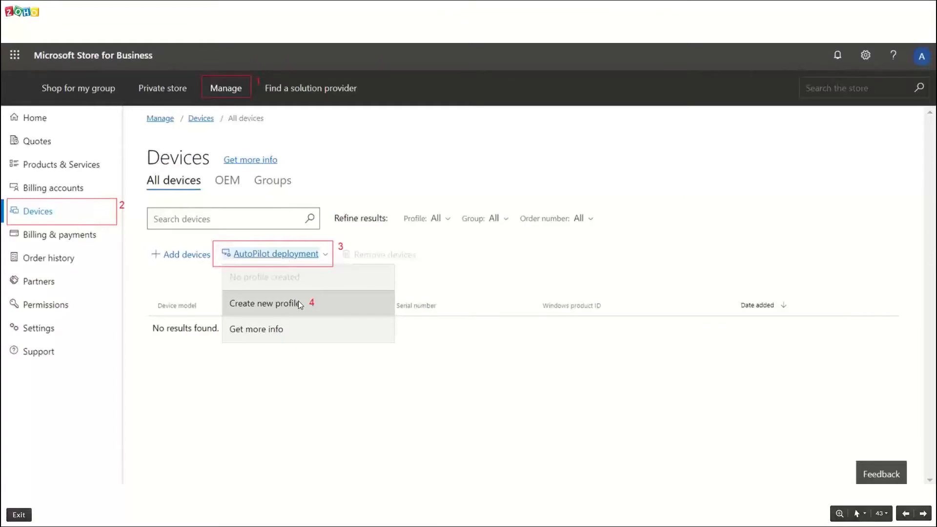
key("Right")
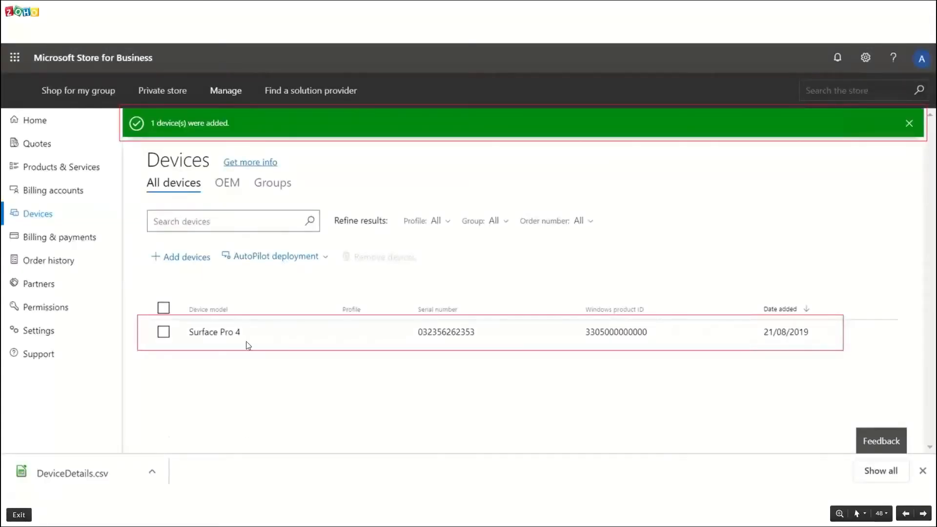
left_click(170, 320)
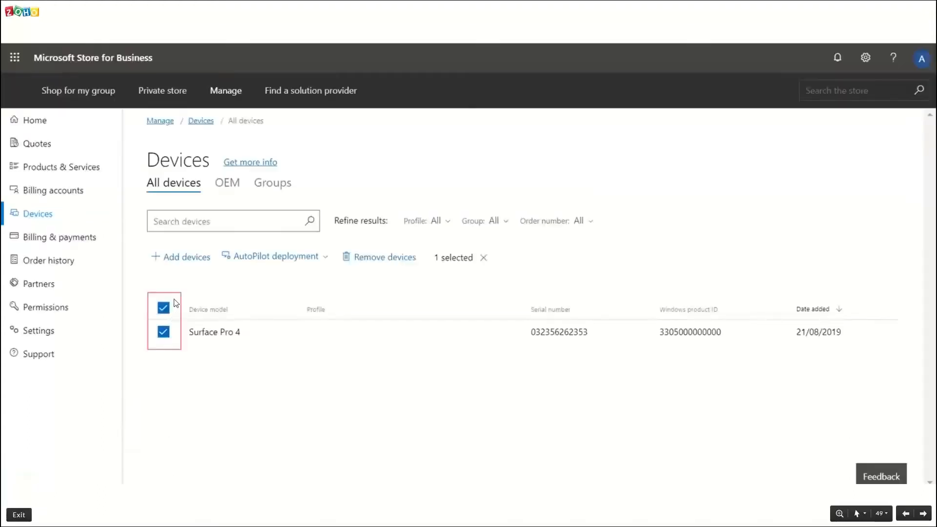
left_click(259, 263)
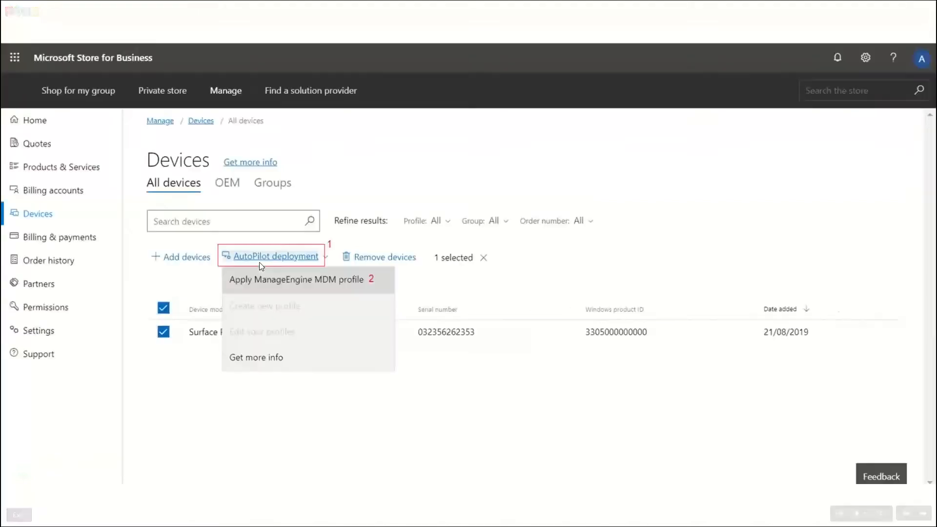
left_click(318, 283)
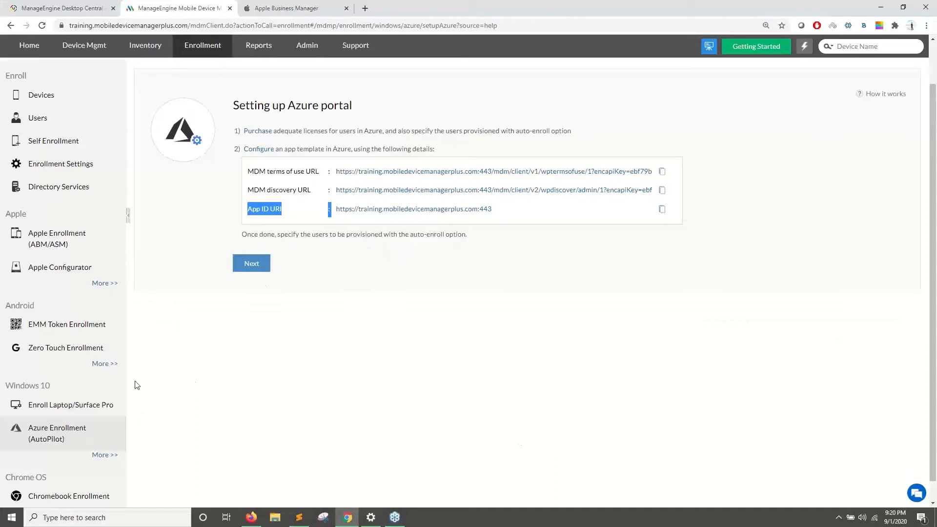
- Return to the Azure enrollment device list and view the single-device Assign User form and the bulk CSV Assign Users form, cancelling both
left_click(73, 440)
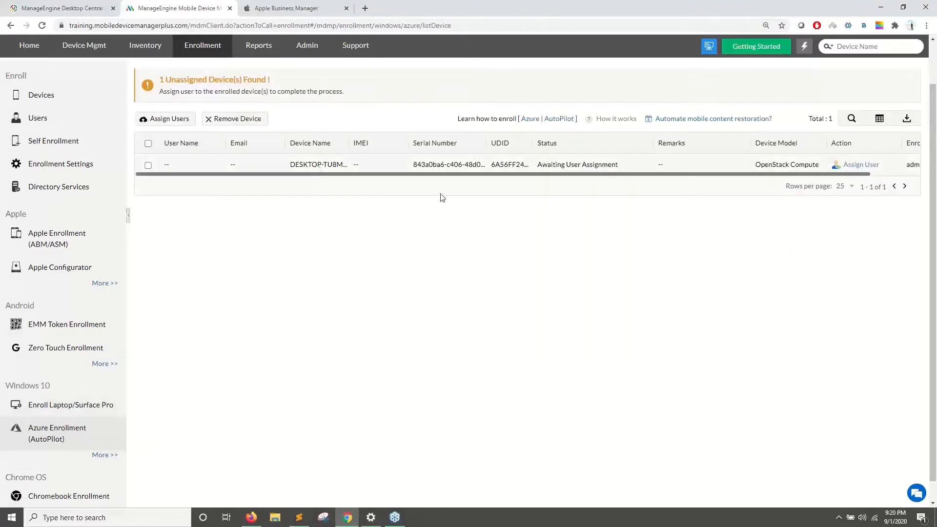
scroll(569, 380, "up", 1)
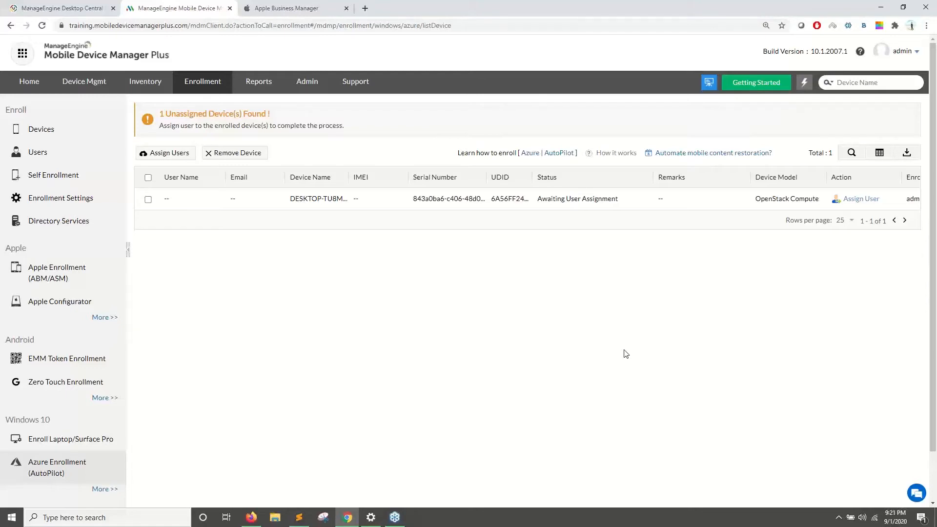
left_click(860, 200)
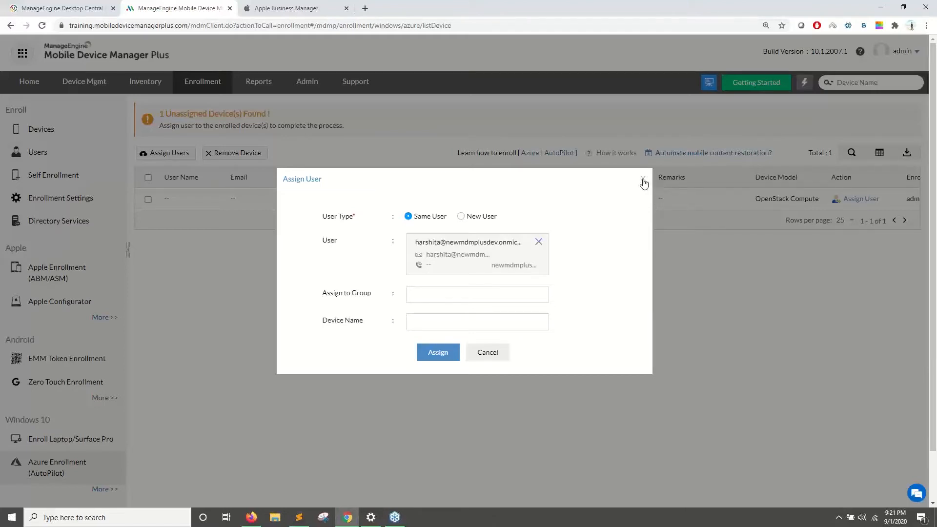
left_click(644, 183)
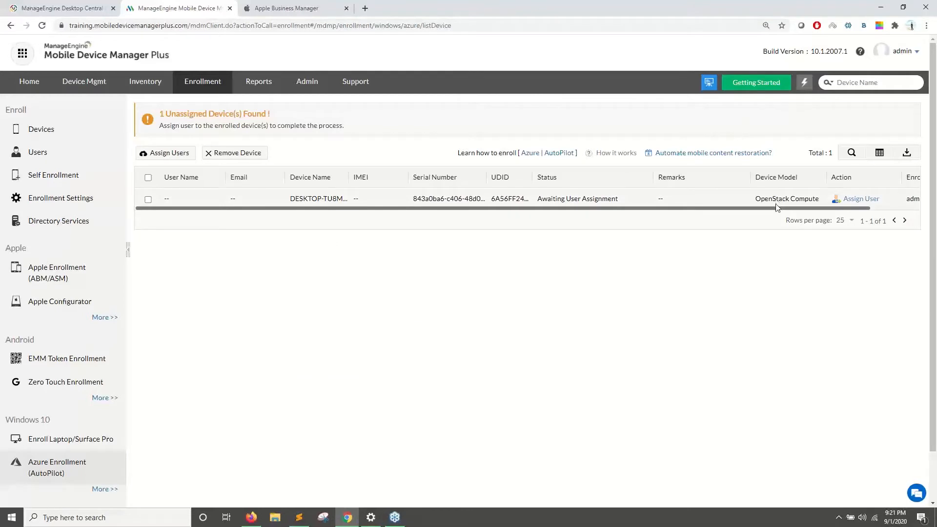
left_click(853, 203)
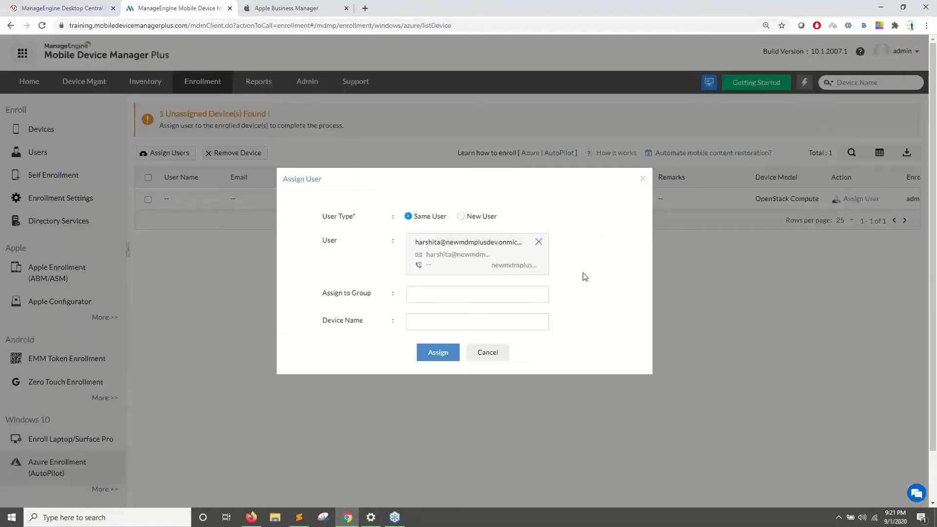
left_click(487, 357)
left_click(174, 153)
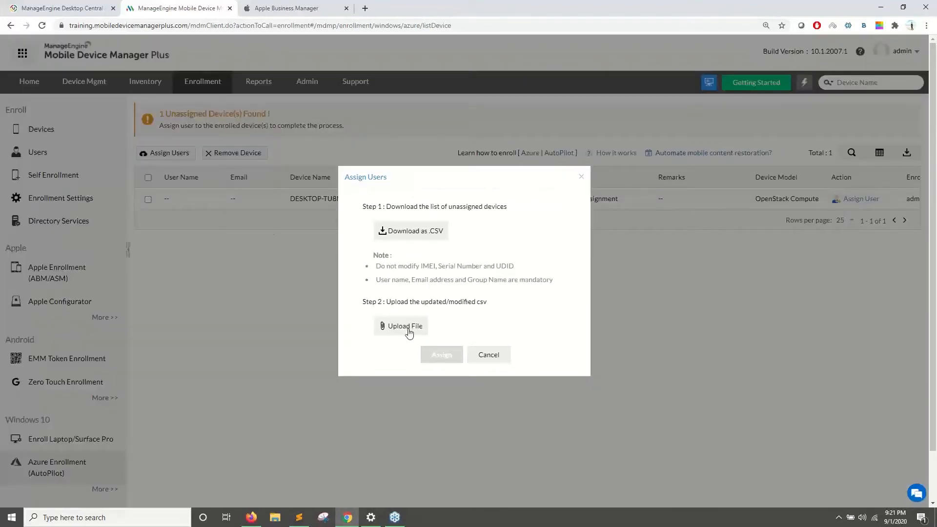
left_click(478, 355)
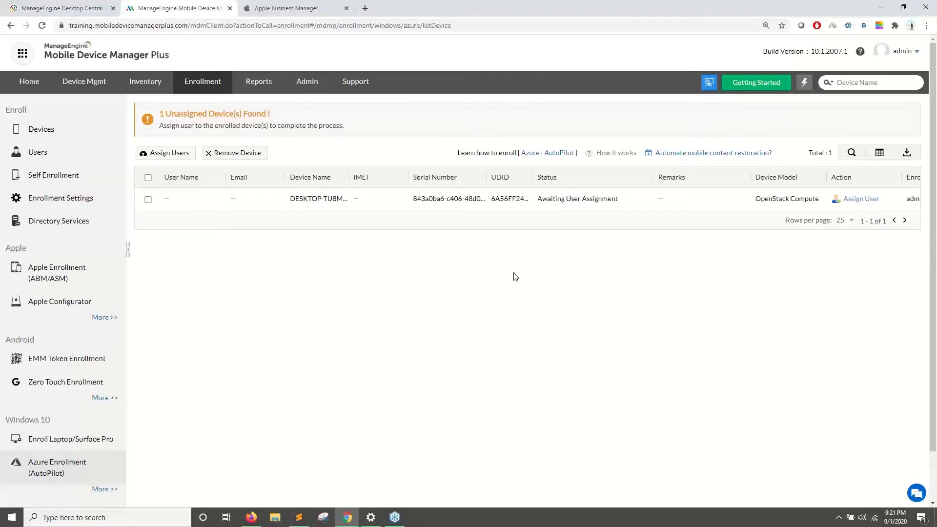
- View the list of managed devices, then open the Windows 10 Enroll Laptop/Surface Pro page with its enrollment tool instructions
left_click(83, 140)
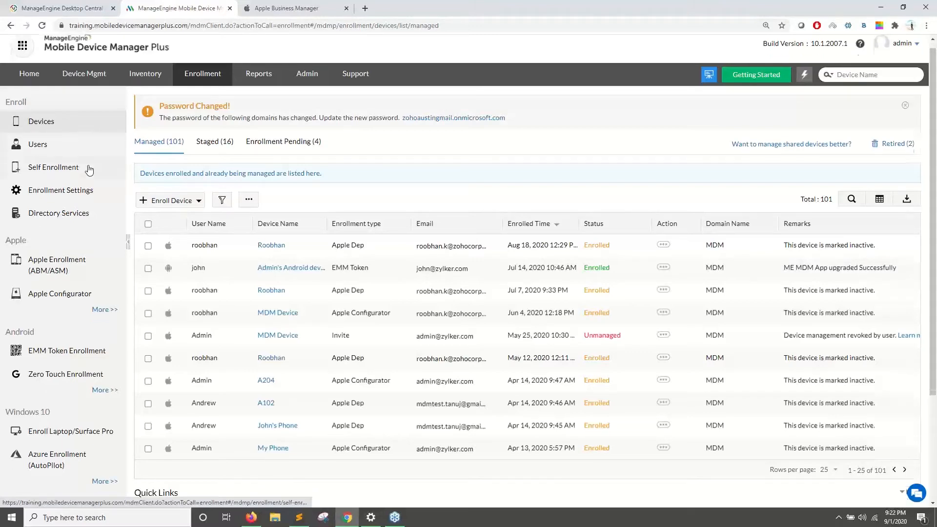
scroll(90, 171, "down", 3)
left_click(78, 291)
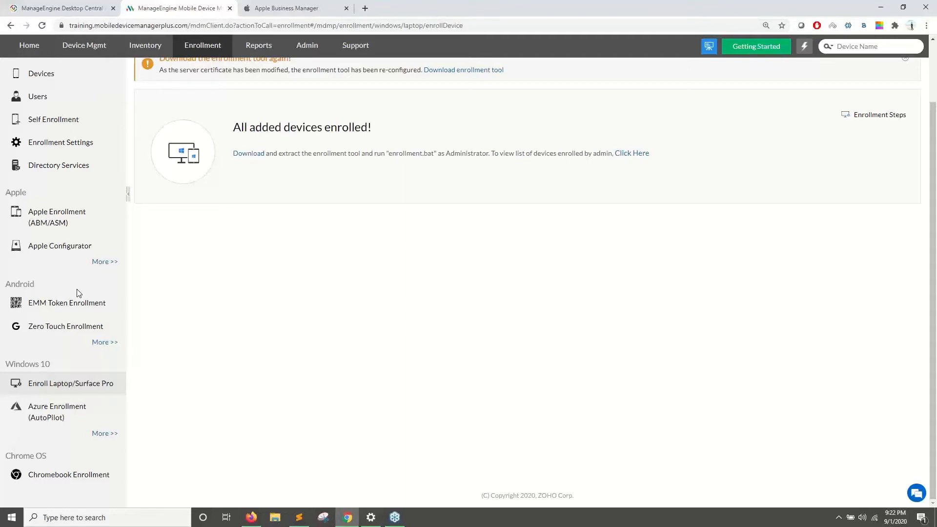
scroll(78, 293, "up", 1)
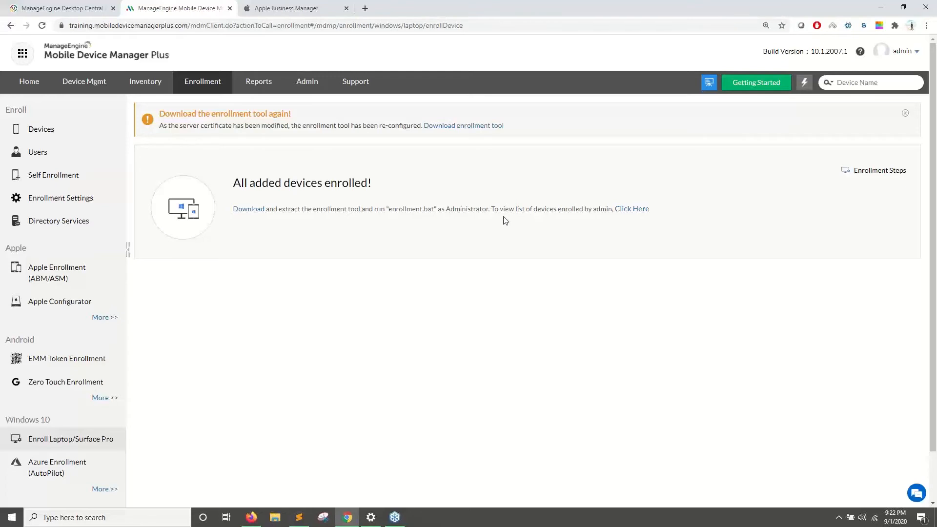
scroll(390, 273, "down", 1)
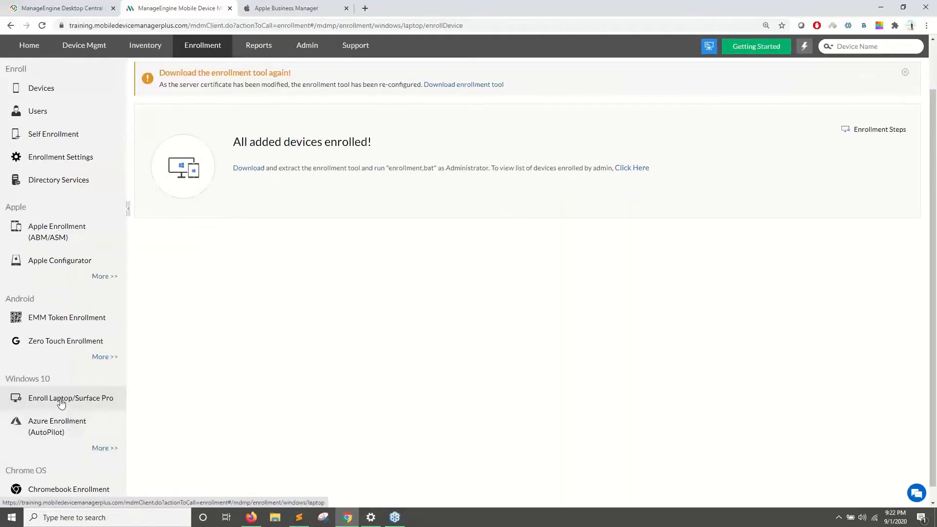
scroll(283, 273, "up", 1)
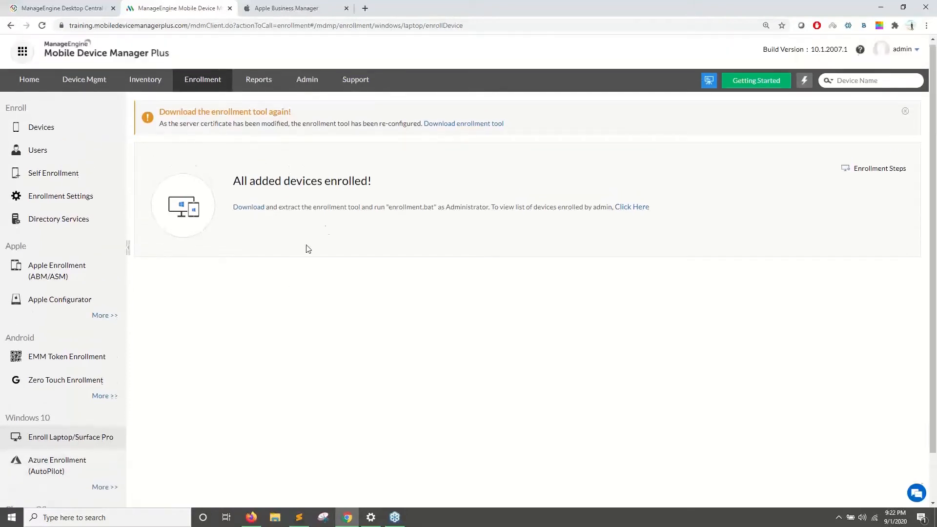
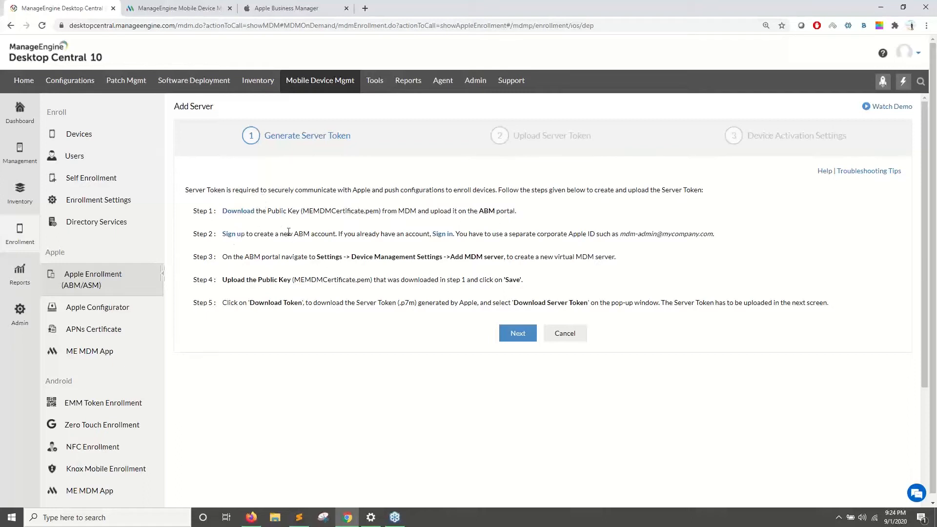
- Open Apple Business Manager from the Step 2 sign-in link, replacing its old tab, and sign in with the account password
left_click_drag(294, 233, 311, 234)
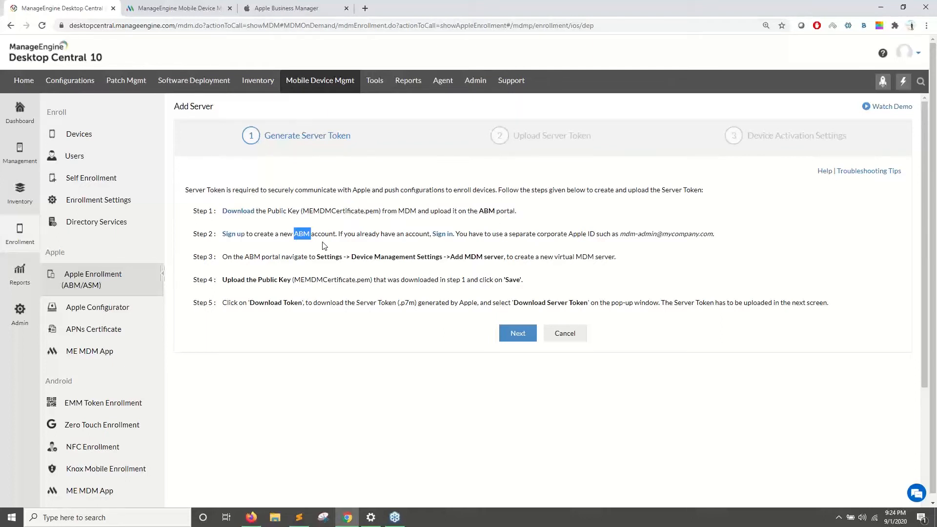
left_click(438, 236)
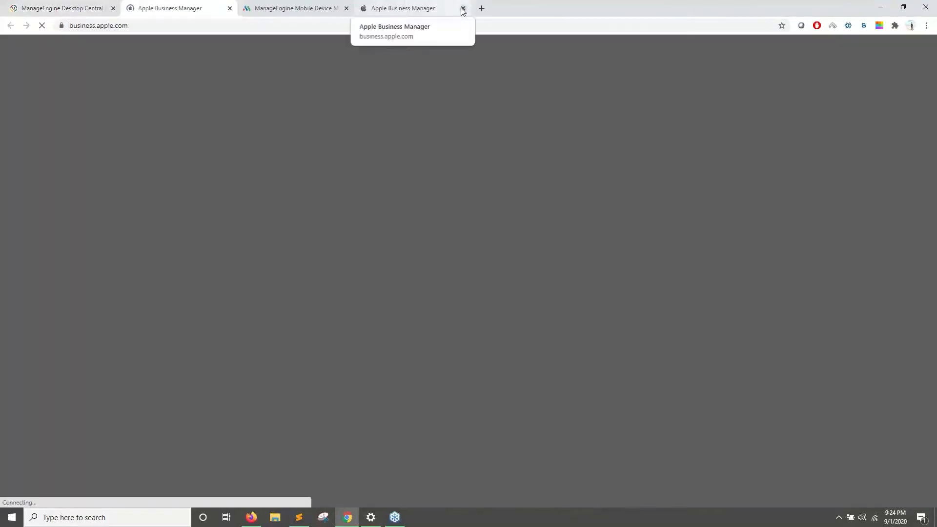
left_click(463, 8)
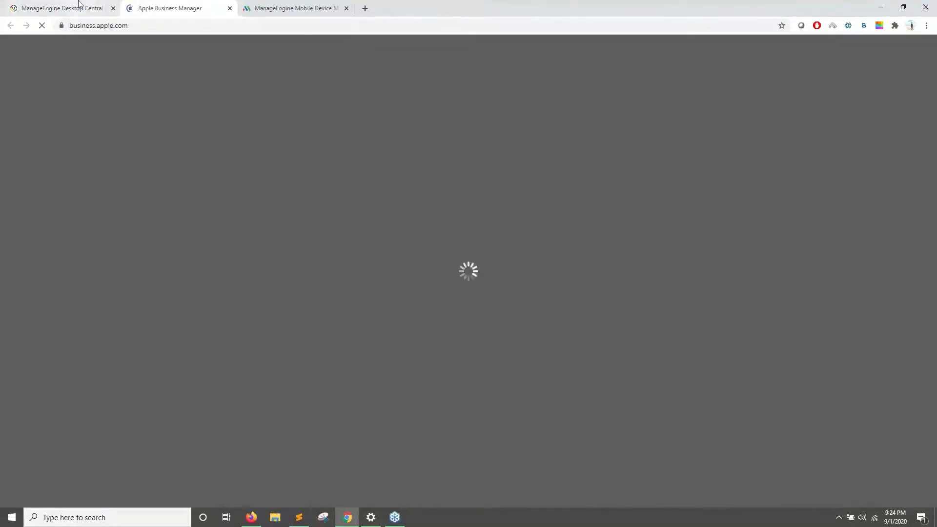
left_click(83, 9)
scroll(251, 199, "down", 1)
left_click(188, 8)
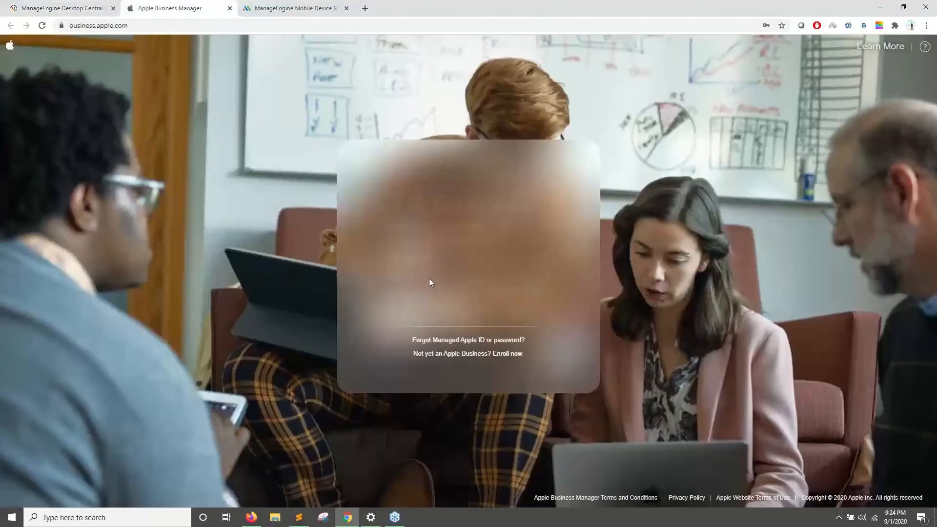
left_click(397, 283)
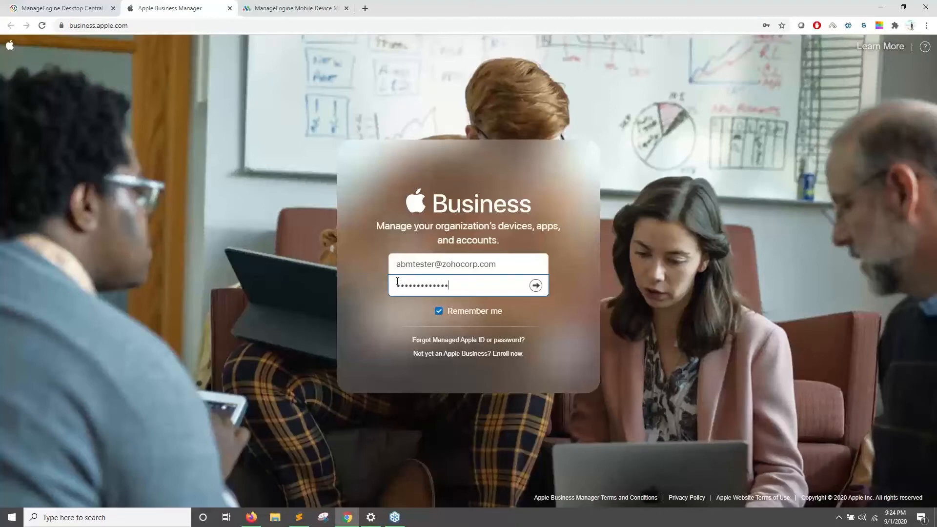
left_click(537, 285)
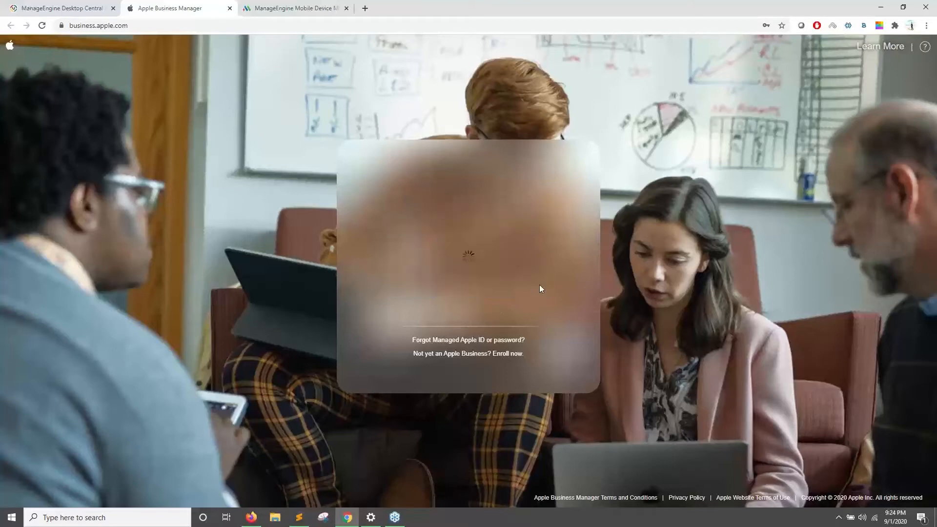
- Review the Generate Server Token instructions in Desktop Central, highlighting the public key download and Download Server Token, and check the Apple Business Manager accounts page
left_click(80, 8)
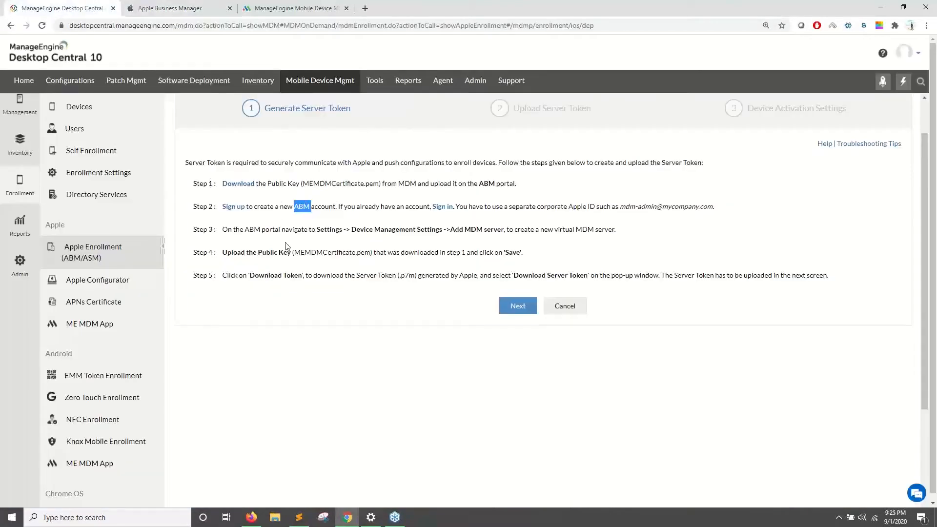
left_click_drag(259, 184, 224, 188)
scroll(355, 330, "up", 1)
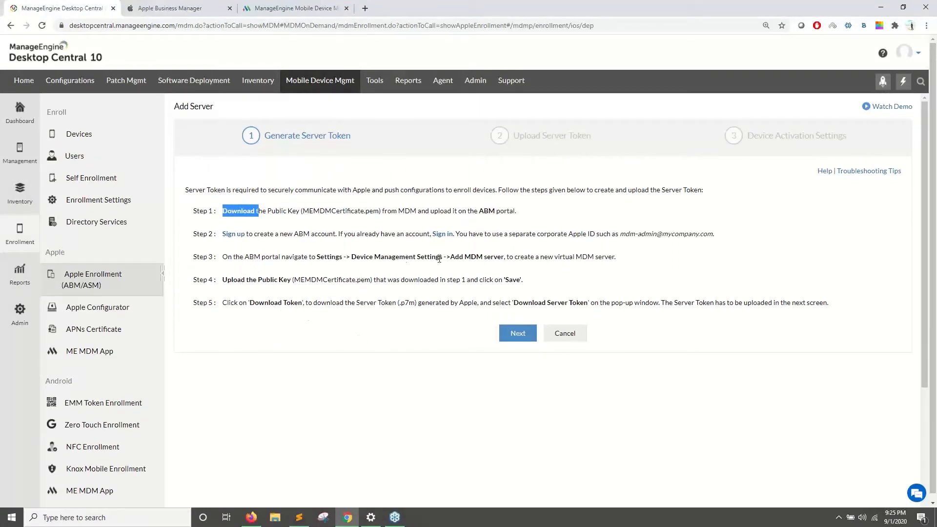
left_click(177, 8)
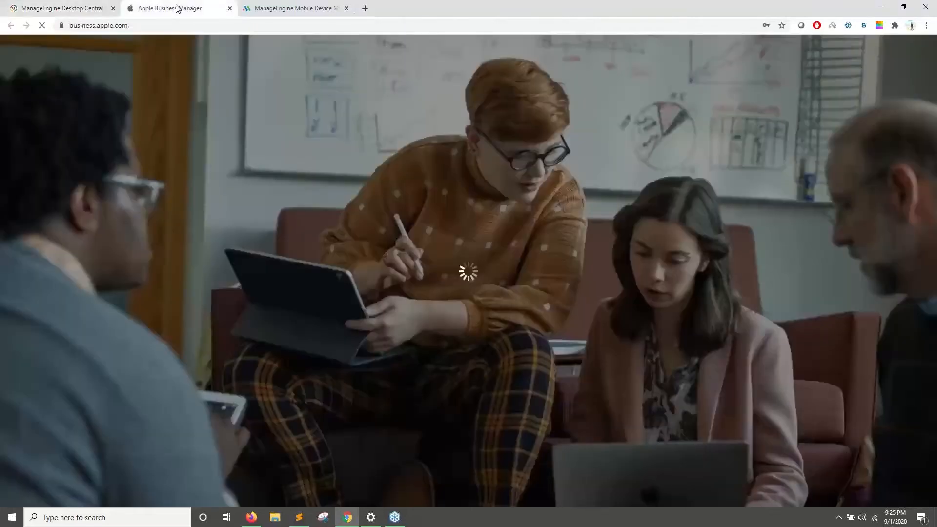
left_click(75, 6)
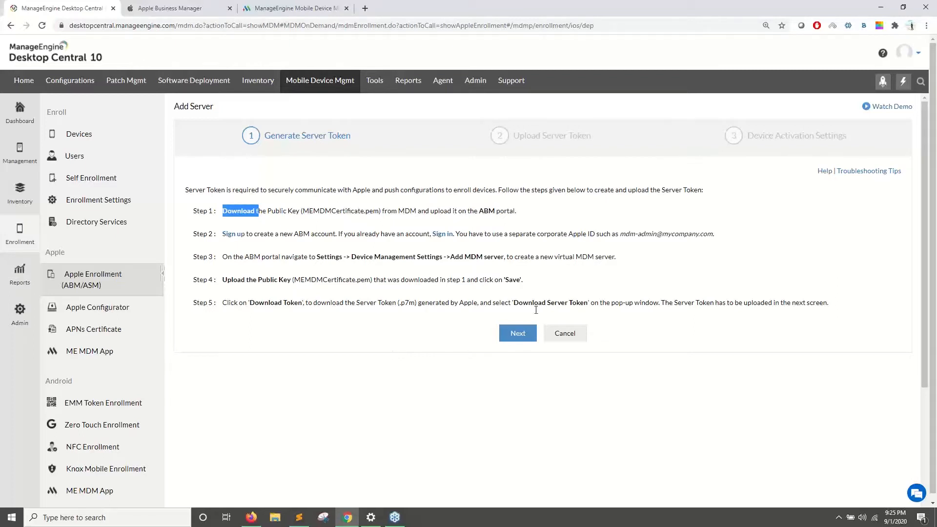
left_click_drag(539, 302, 572, 304)
left_click(190, 10)
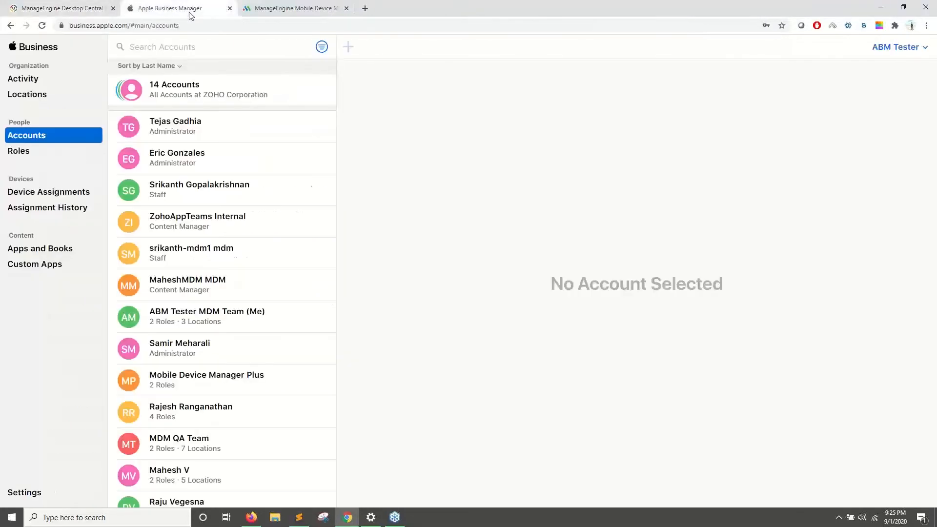
scroll(313, 191, "down", 2)
left_click(52, 10)
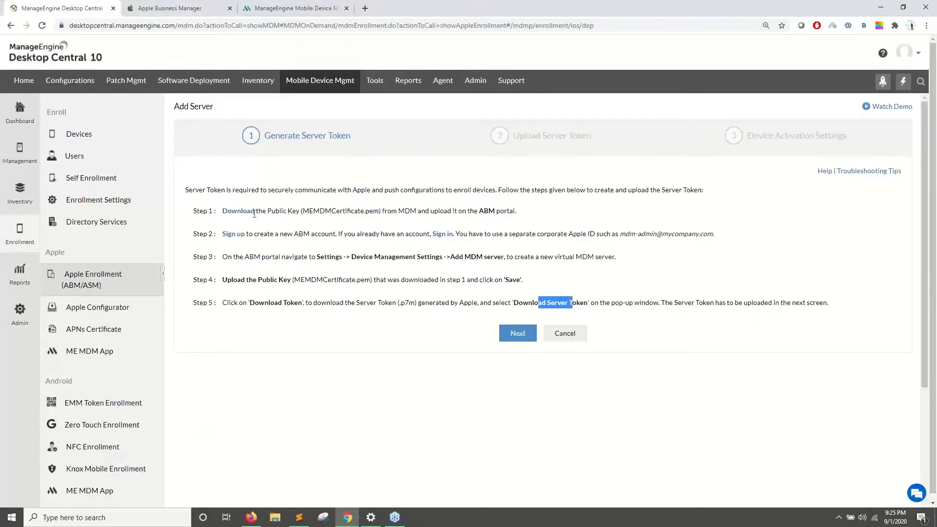
- In Apple Business Manager's Device Management Settings, start adding an MDM server and name it MDM webinar
left_click(213, 8)
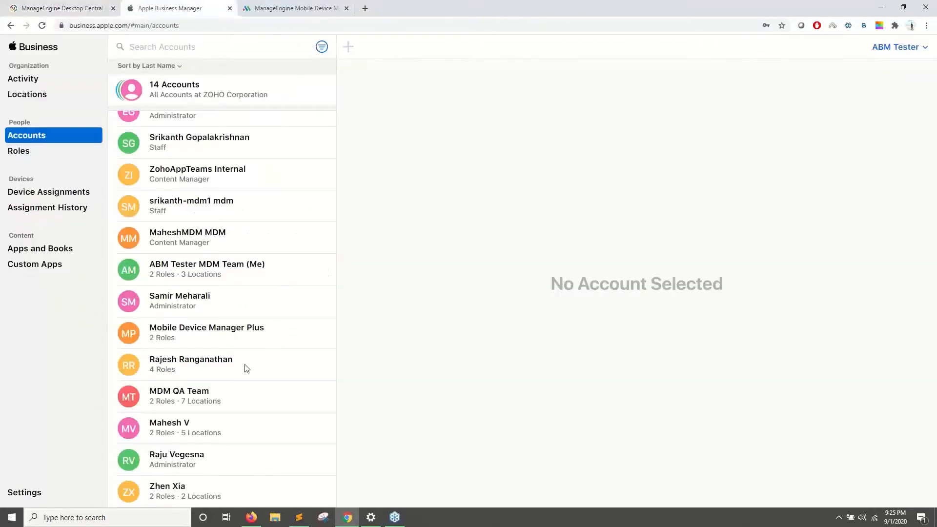
left_click(33, 492)
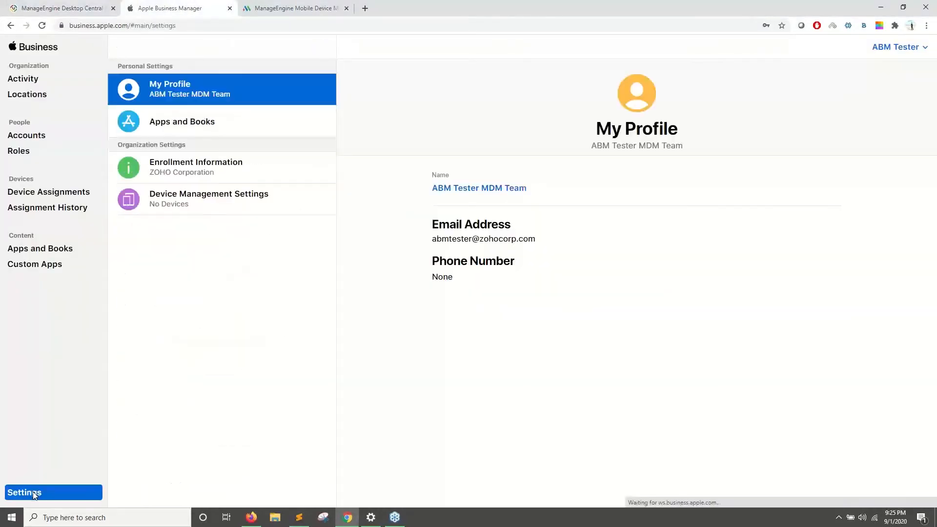
left_click(176, 197)
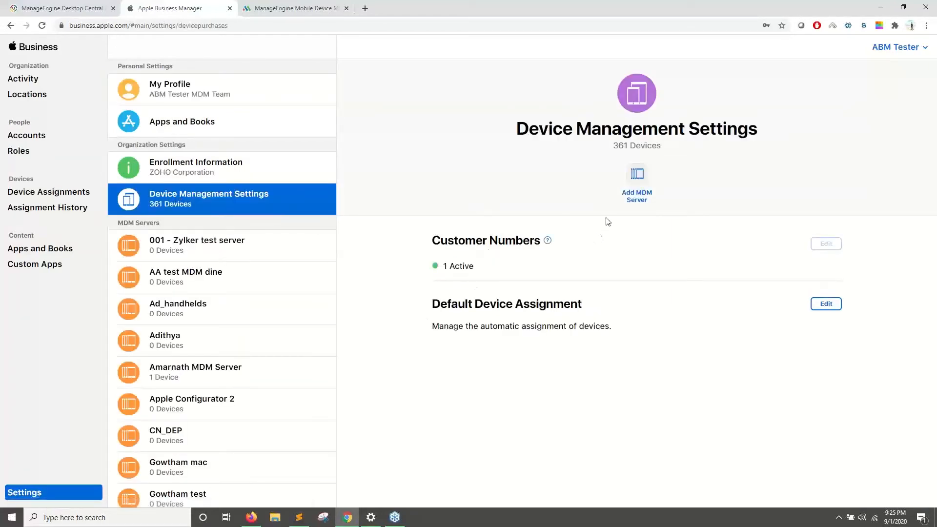
left_click(636, 180)
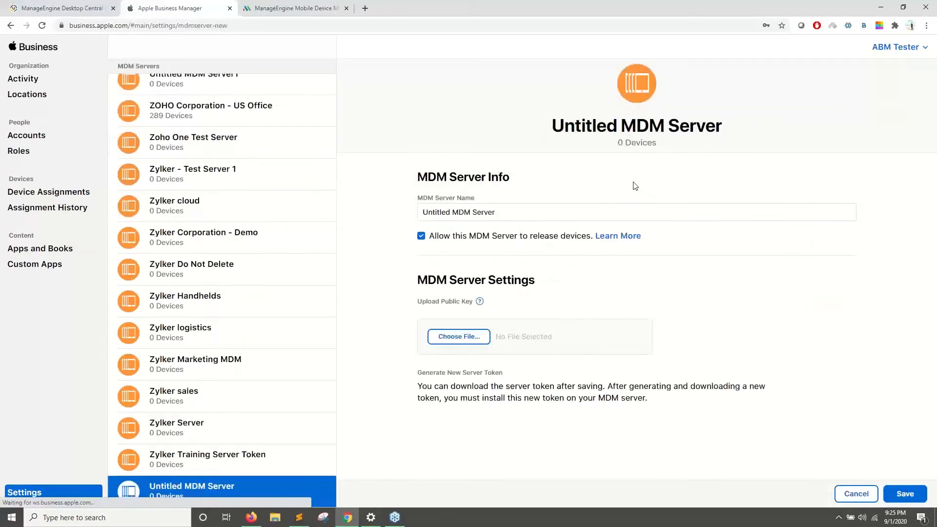
left_click_drag(527, 213, 404, 217)
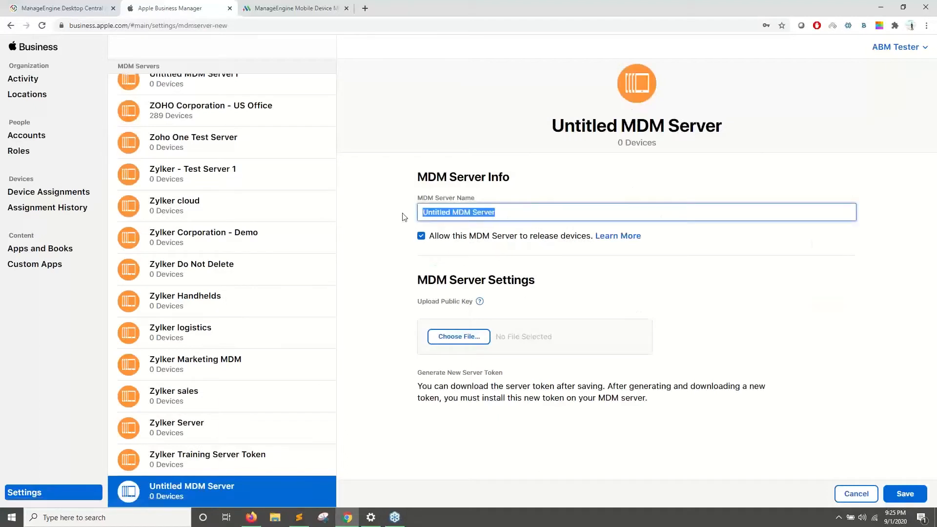
type("MDM webinar")
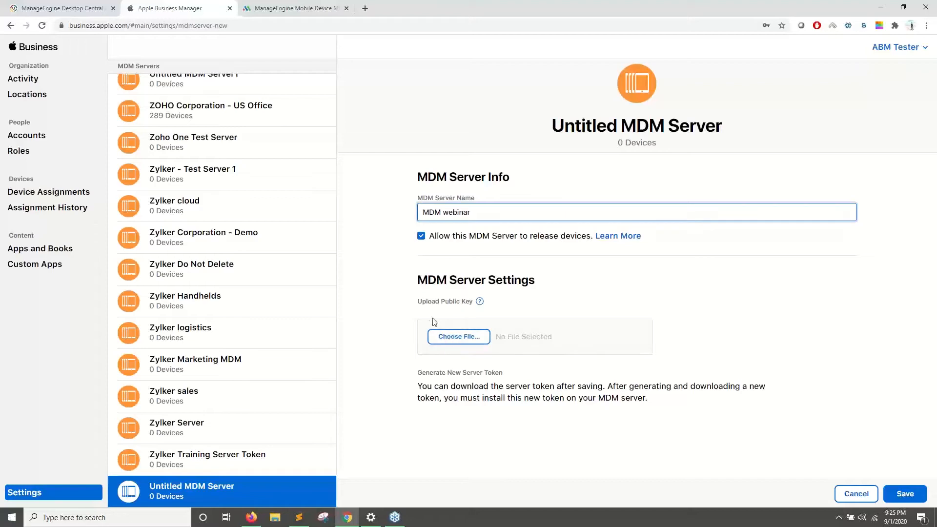
- Return to Desktop Central, download the public key MEMDMCertificate.pem and proceed to the Upload Server Token stage
left_click(64, 9)
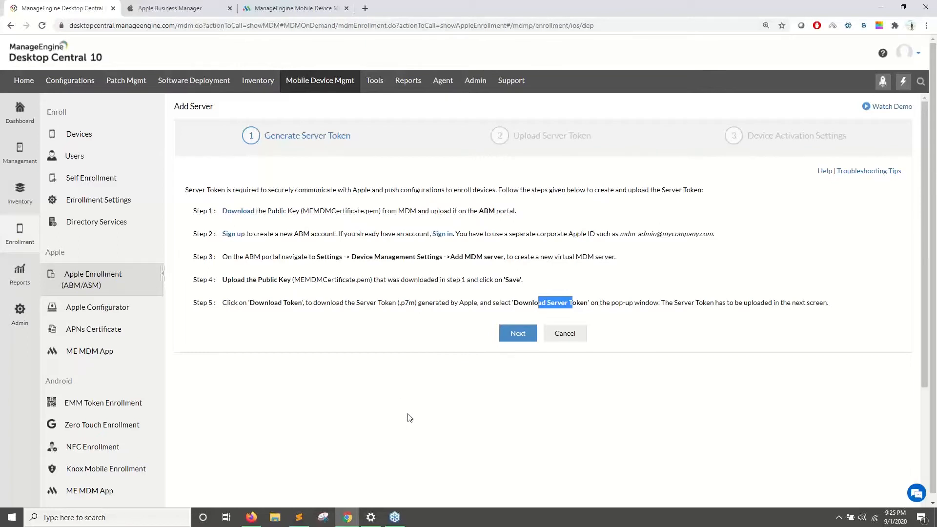
left_click(236, 215)
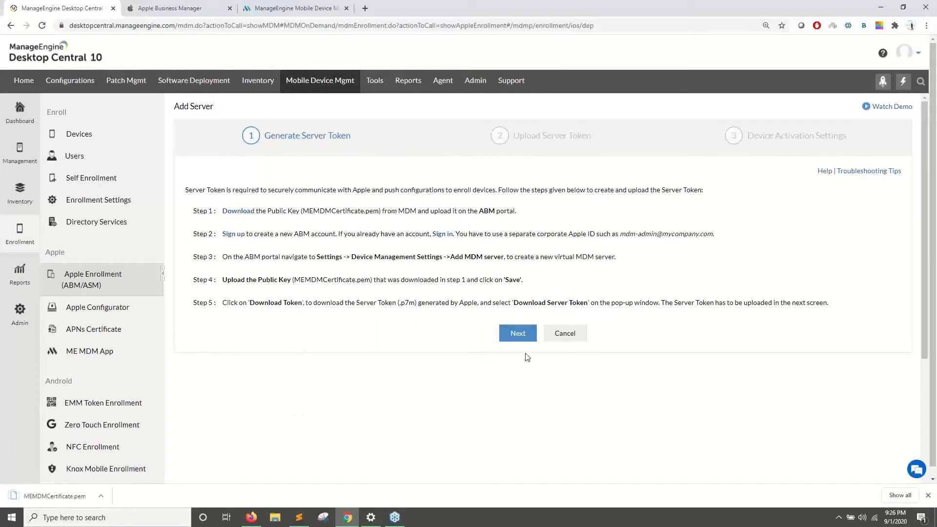
left_click(523, 336)
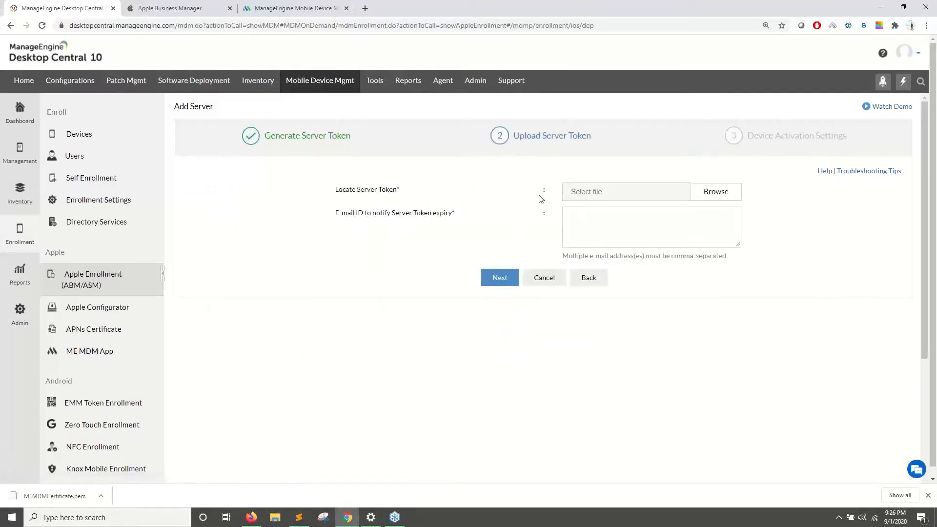
- Discard the unsaved MDM server in Apple Business Manager and view the details of 001 - Zylker test server
left_click(197, 8)
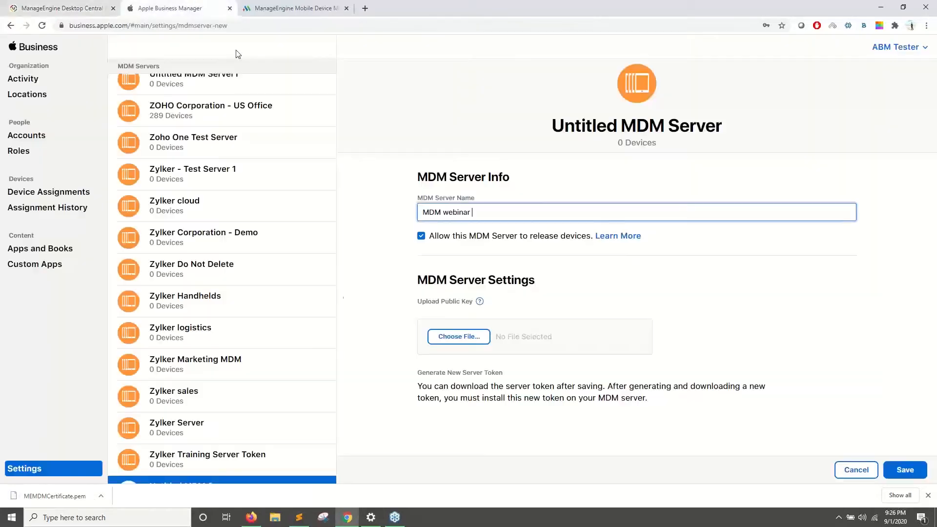
left_click(186, 288)
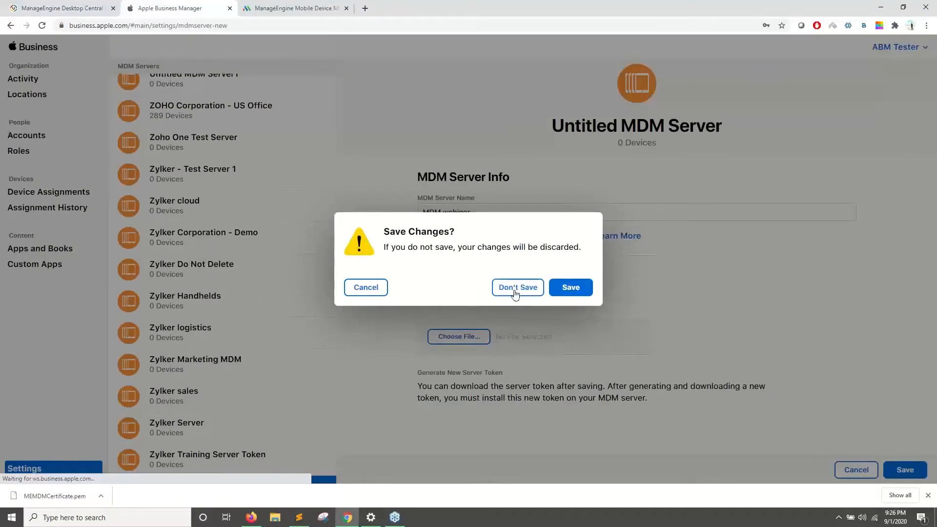
left_click(516, 288)
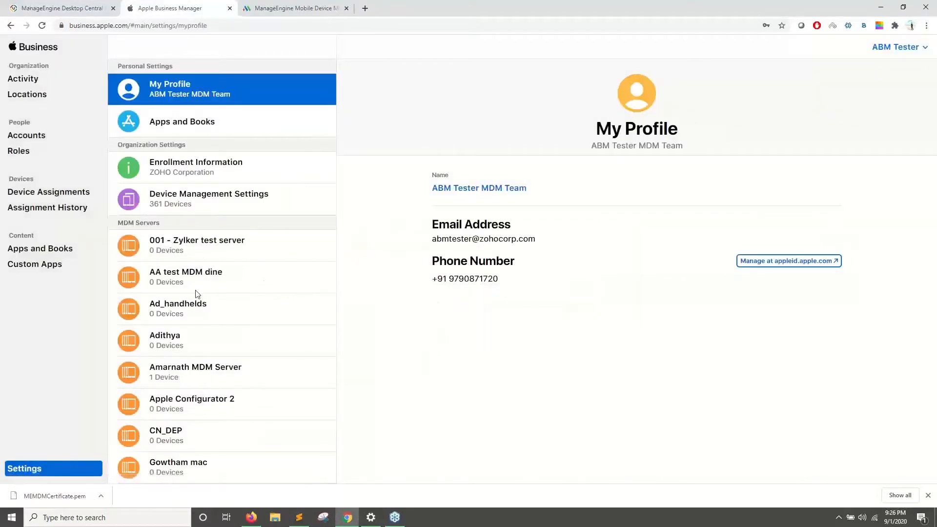
left_click(202, 248)
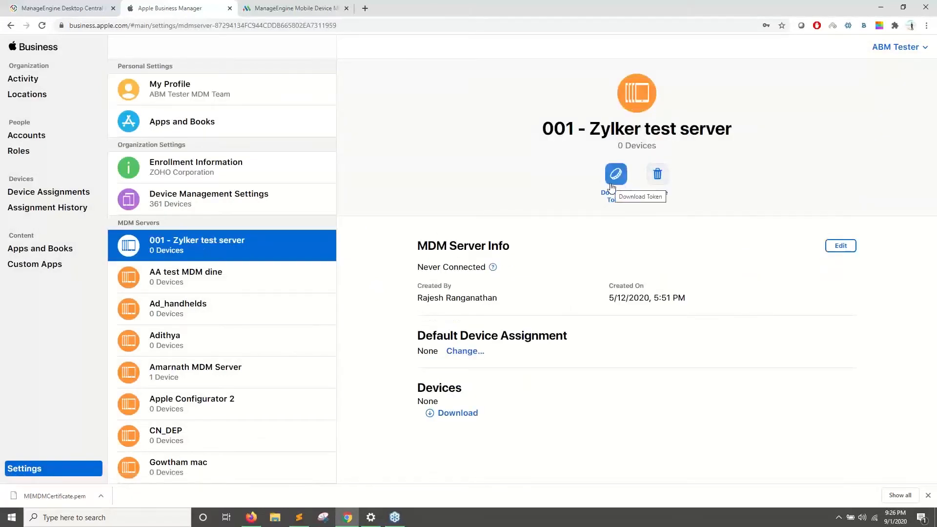
- Check Desktop Central's token upload form, and view the serial number and CSV upload options in Apple Business Manager's Device Assignments
left_click(91, 4)
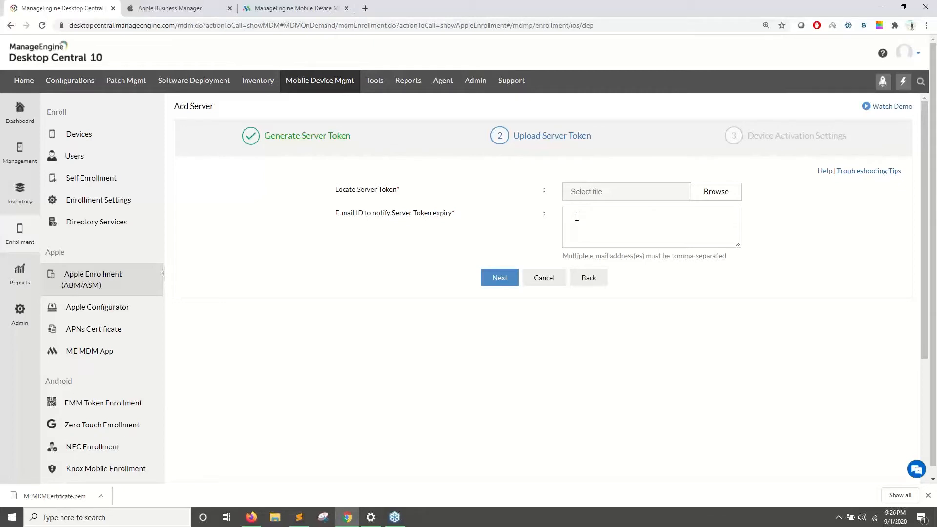
left_click(205, 8)
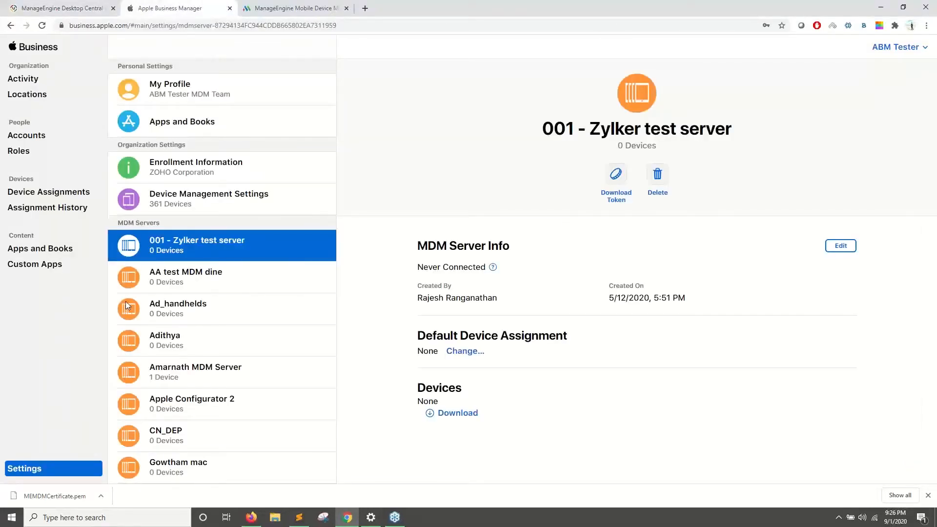
left_click(74, 194)
left_click(323, 279)
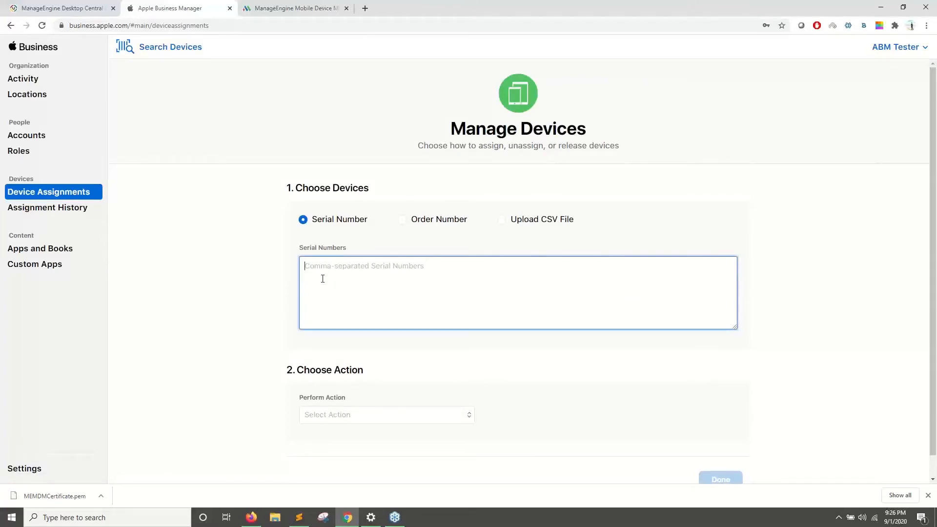
left_click(505, 223)
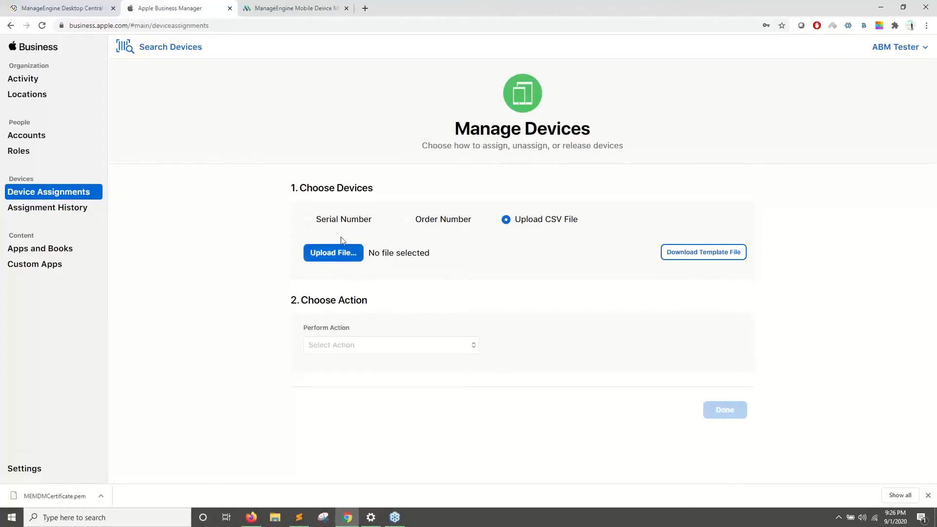
- Fill in a device assignment for serial number ertyui, choosing Assign to Server with IN_LAB as the MDM server
left_click(308, 219)
type("ertyui")
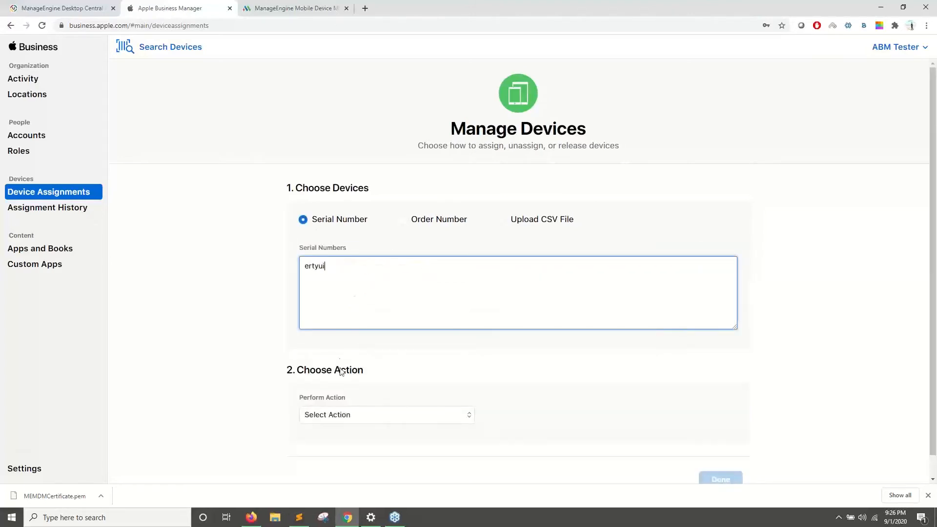
scroll(342, 371, "down", 1)
left_click(335, 392)
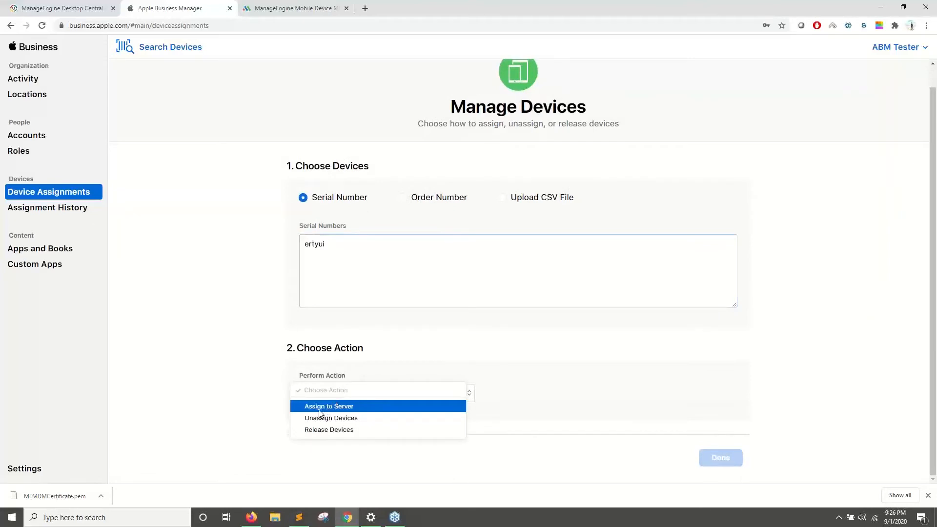
left_click(319, 409)
left_click(535, 397)
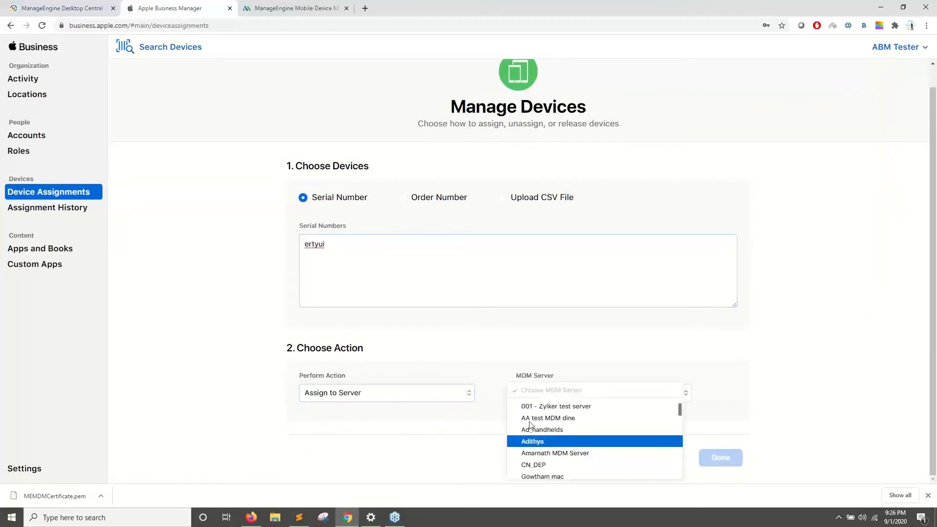
scroll(537, 461, "down", 2)
left_click(539, 462)
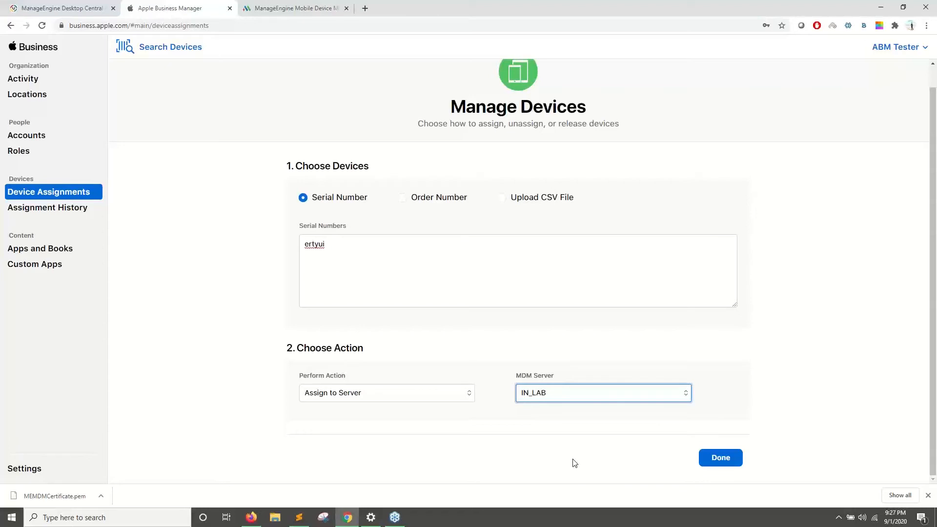
key("alt+Tab")
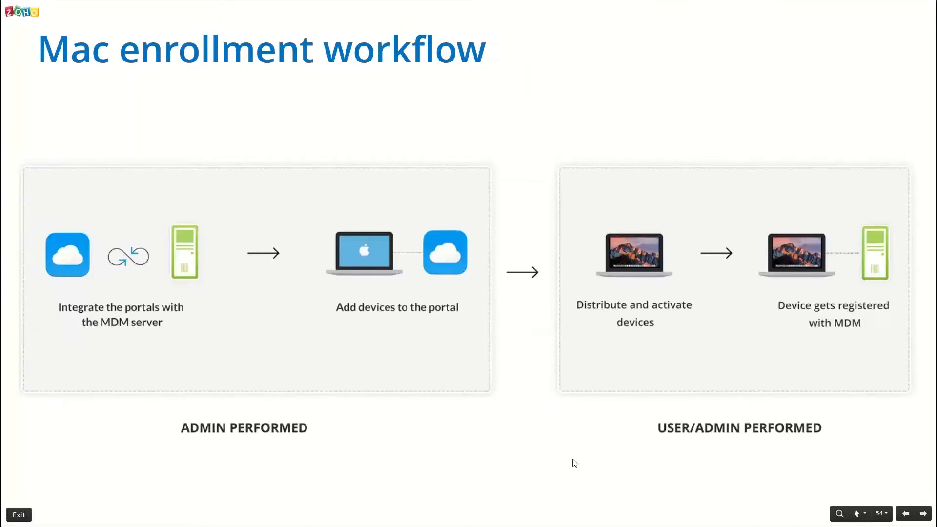
key("Right")
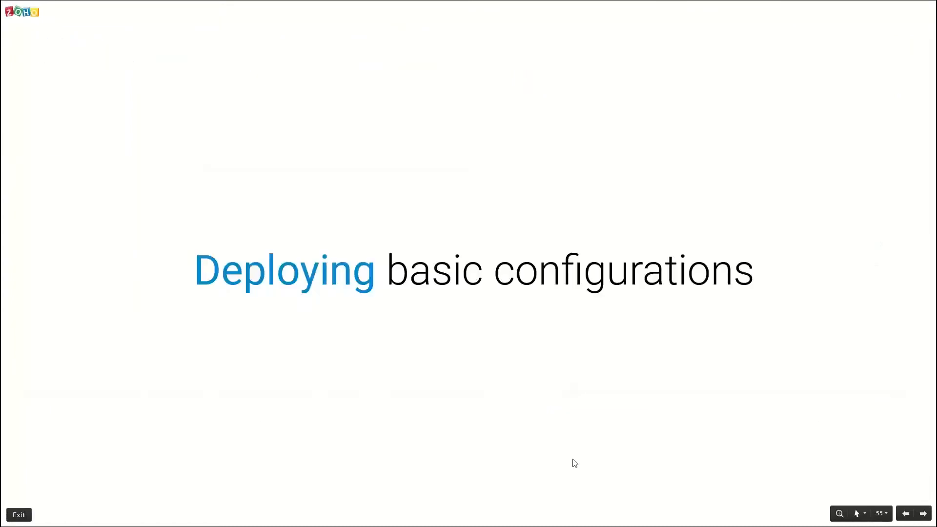
key("alt+Tab")
scroll(573, 460, "up", 1)
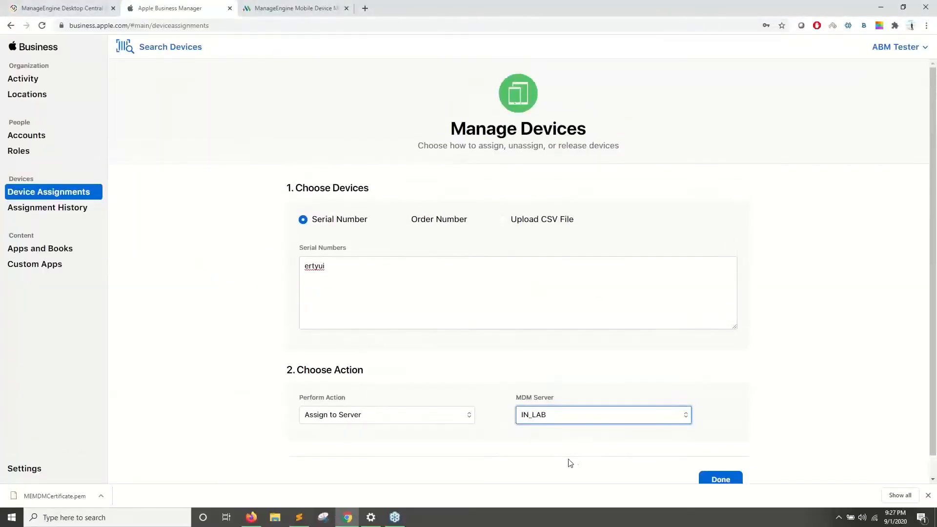
- Switch to Desktop Central and view the list of managed devices under Enrollment
left_click(71, 9)
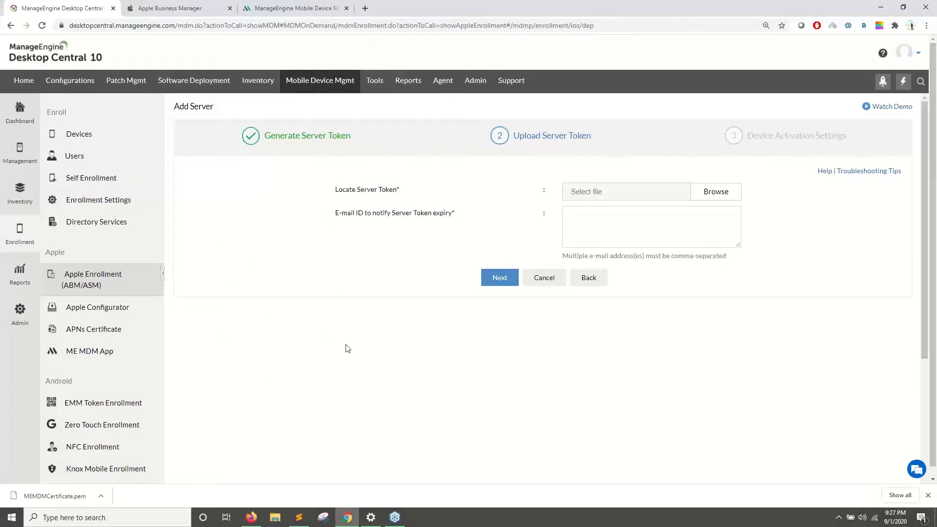
left_click(15, 238)
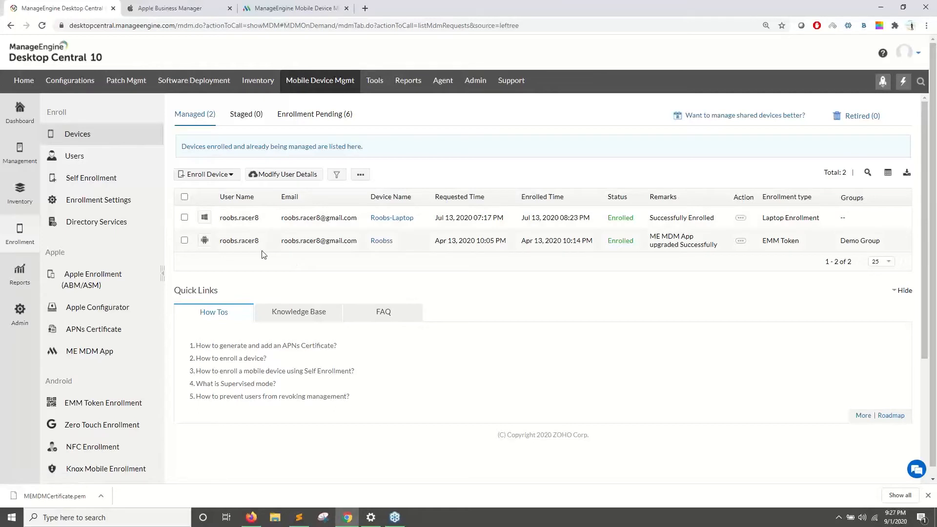
key("alt+Tab")
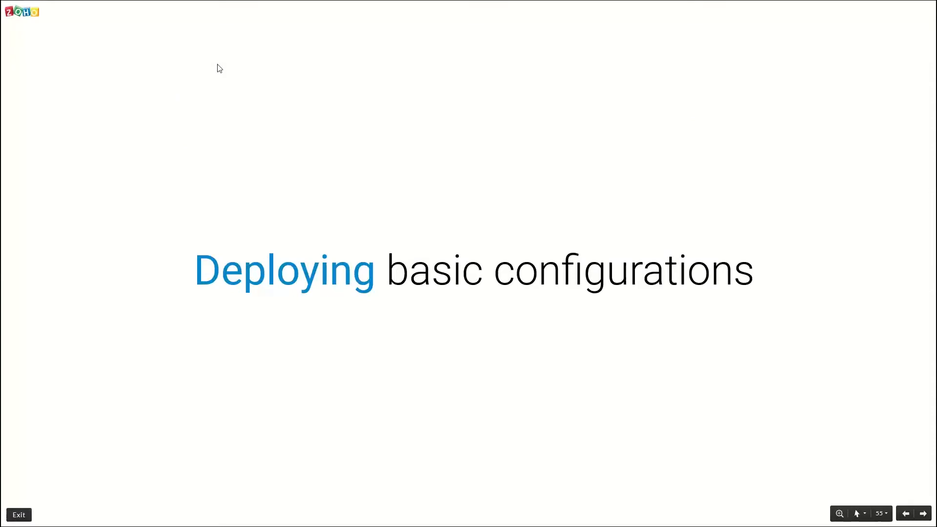
key("Right")
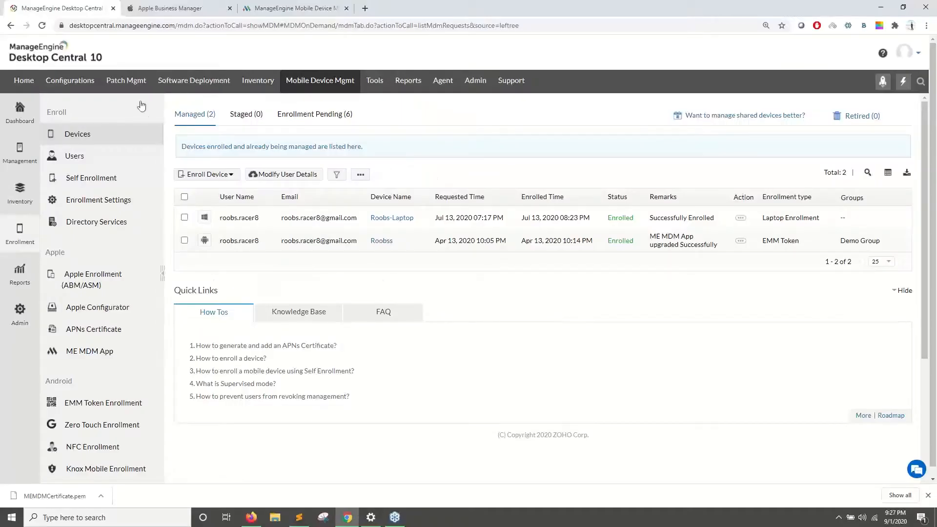
- Switch to Mobile Device Manager Plus, close Apple Business Manager, and open the list of device profiles
left_click(192, 5)
left_click(292, 8)
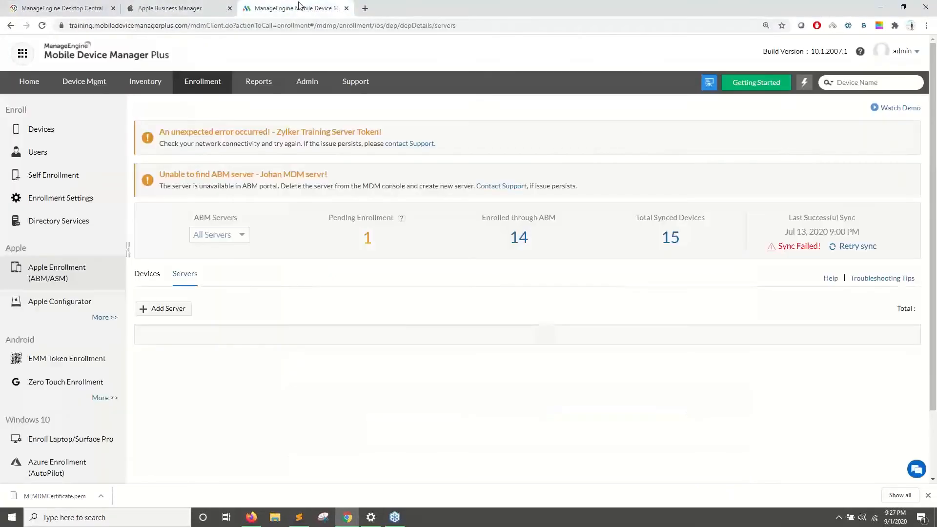
left_click(80, 86)
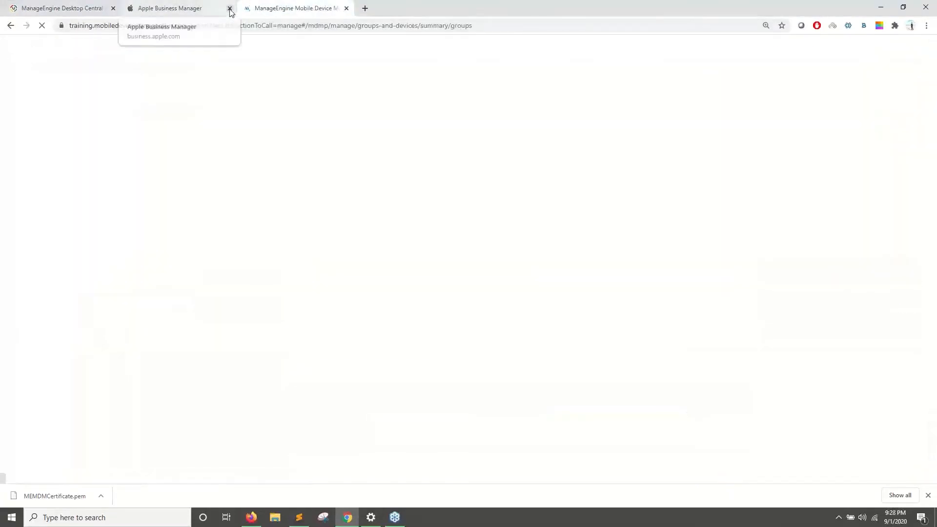
left_click(229, 8)
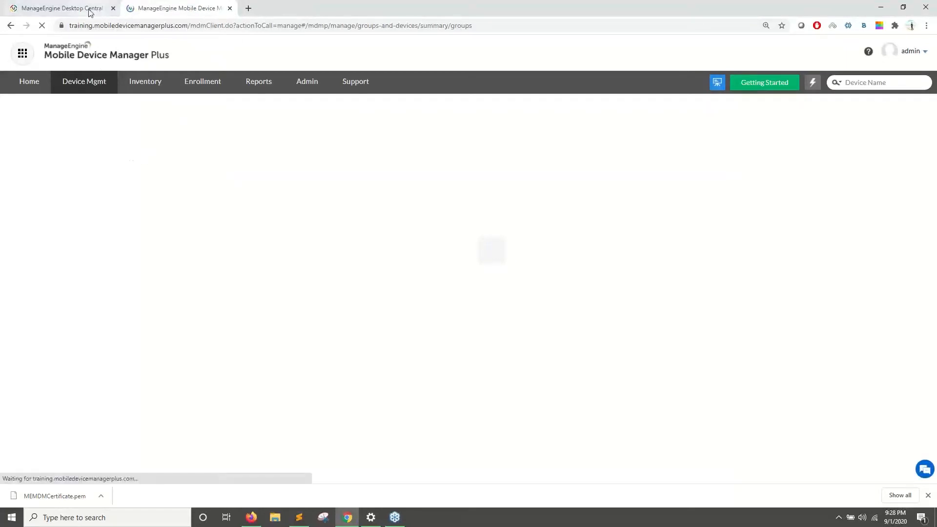
left_click(68, 152)
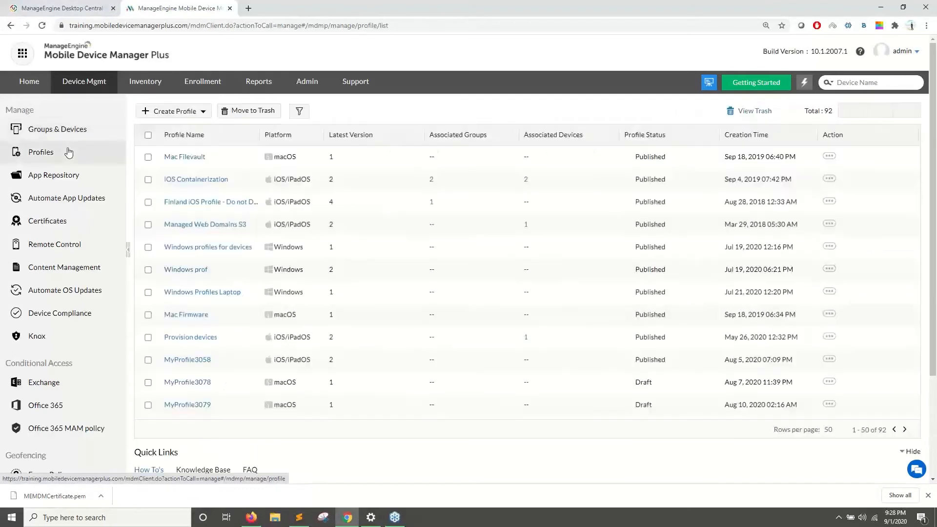
- Create a Windows profile named Windows Webinar and continue to its configuration
left_click(161, 112)
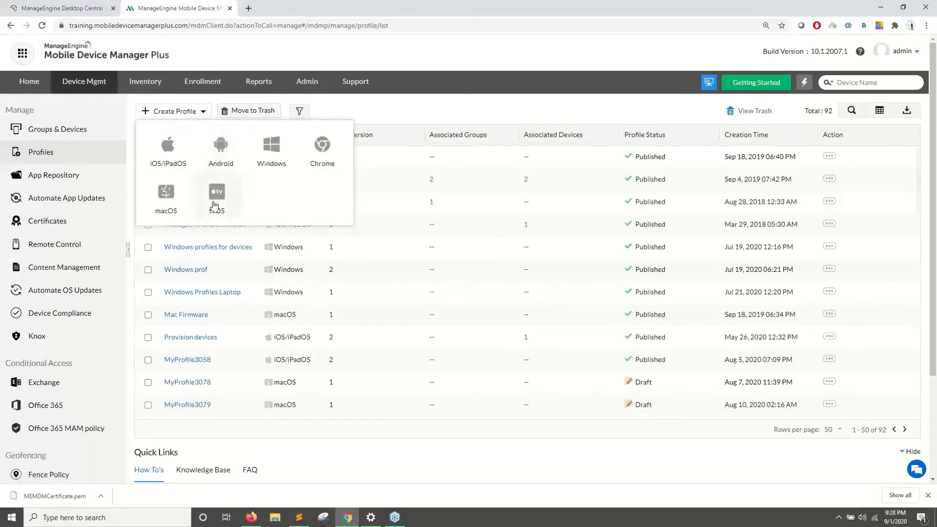
left_click(265, 158)
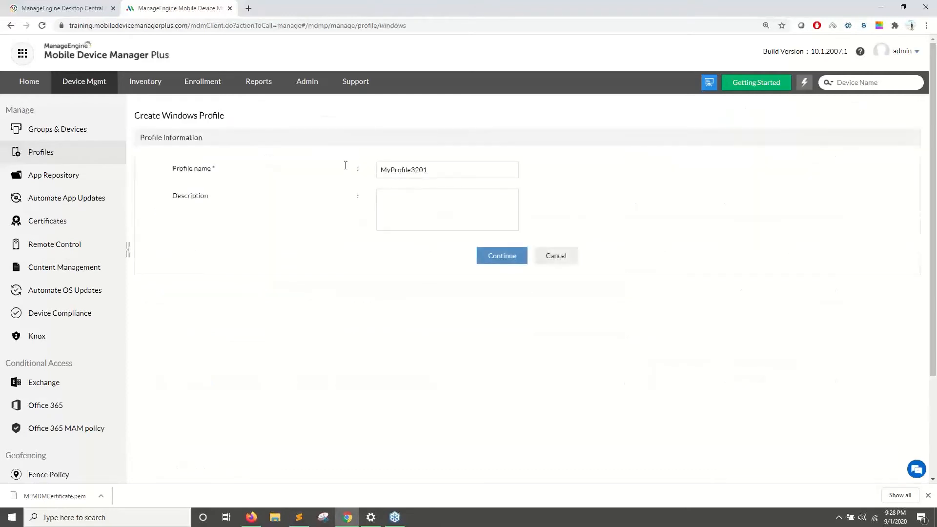
left_click_drag(431, 171, 353, 174)
type("Webins")
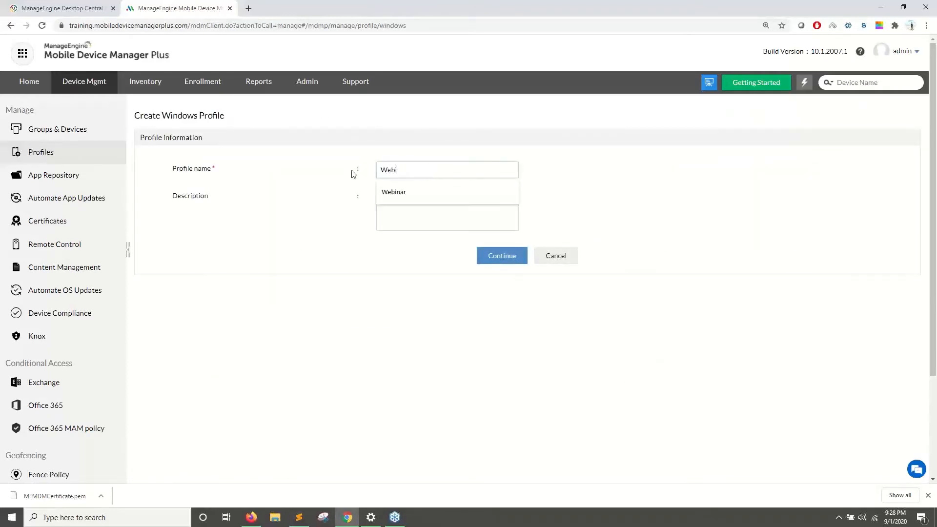
key("BackSpace")
key("BackSpace")
key("BackSpace")
key("BackSpace")
key("BackSpace")
type("indows Webinar")
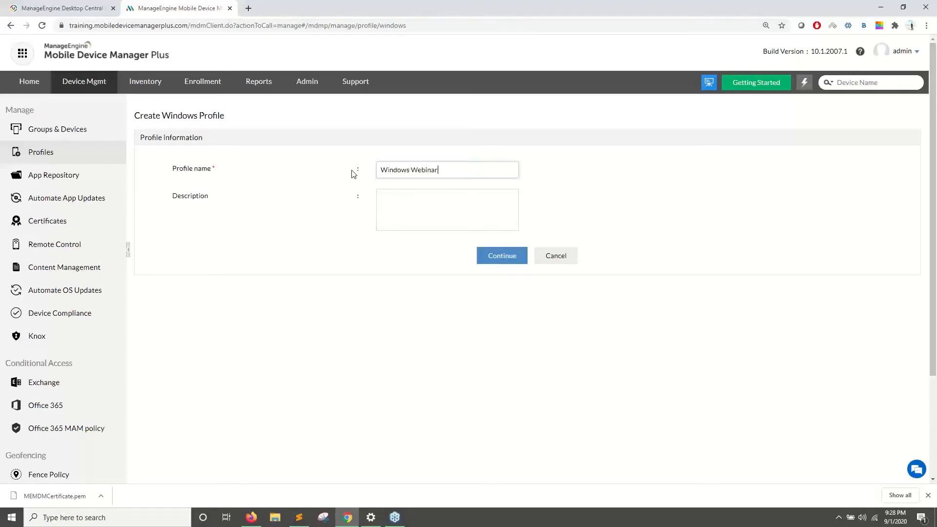
left_click(491, 257)
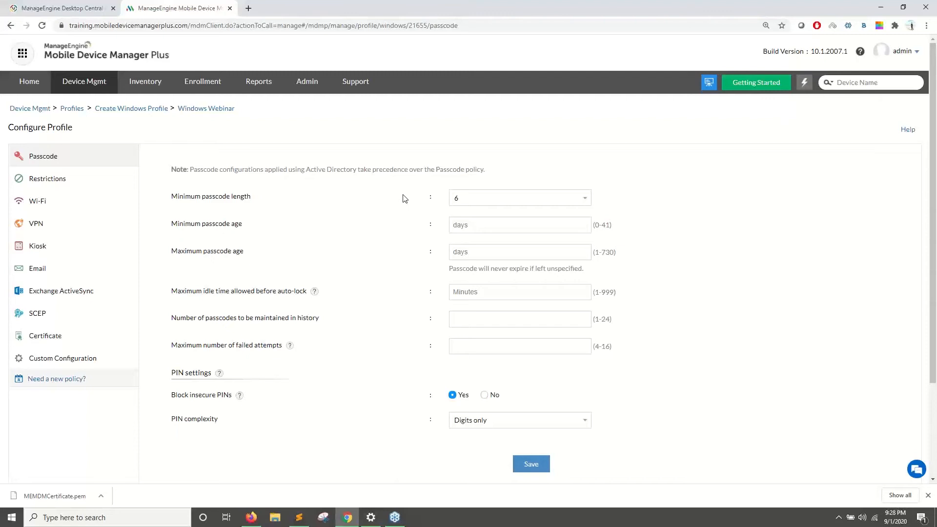
- Save a passcode policy with minimum length 8, maximum passcode age 60 days and at most 6 failed attempts
left_click(468, 202)
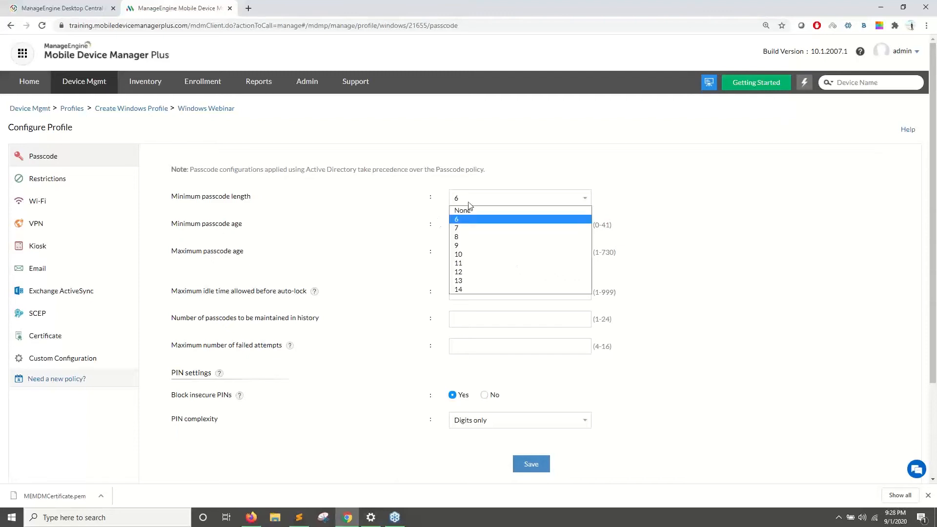
left_click(466, 237)
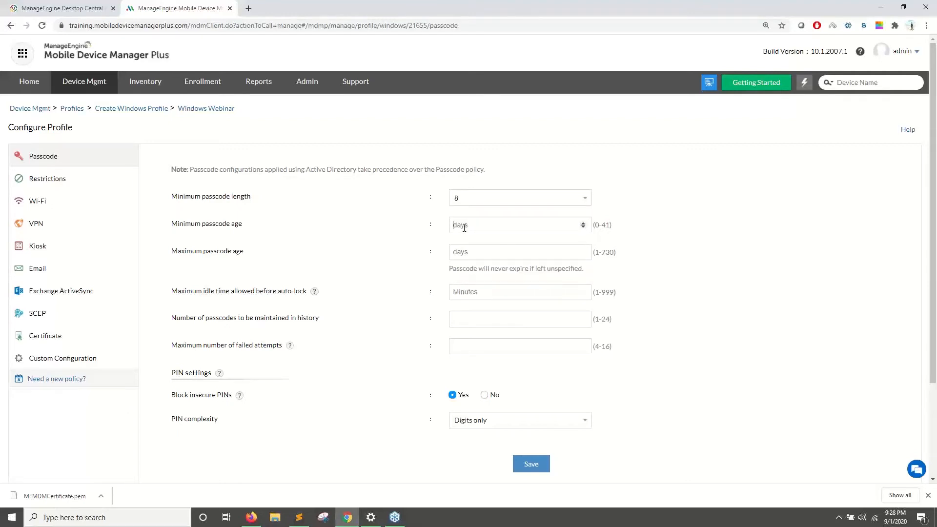
left_click(467, 254)
type("60")
left_click(465, 347)
type("5")
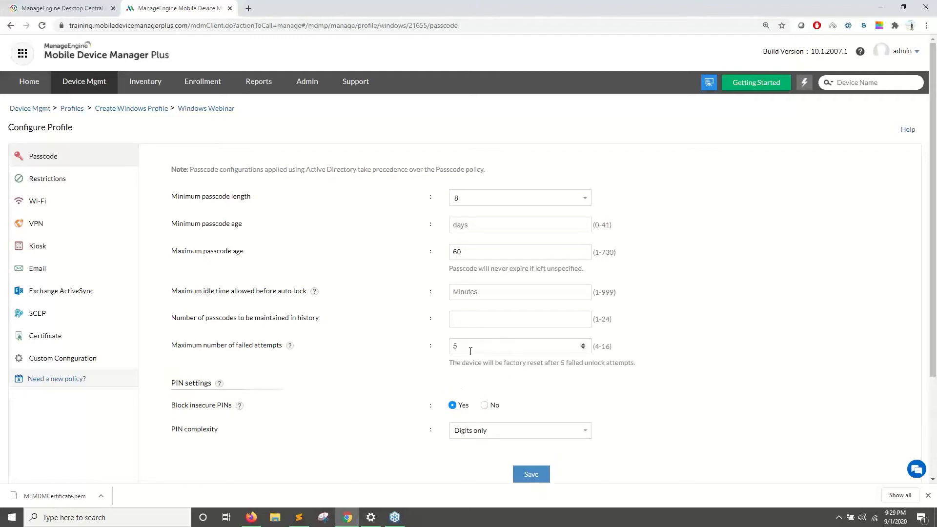
key("BackSpace")
type("6")
left_click(523, 475)
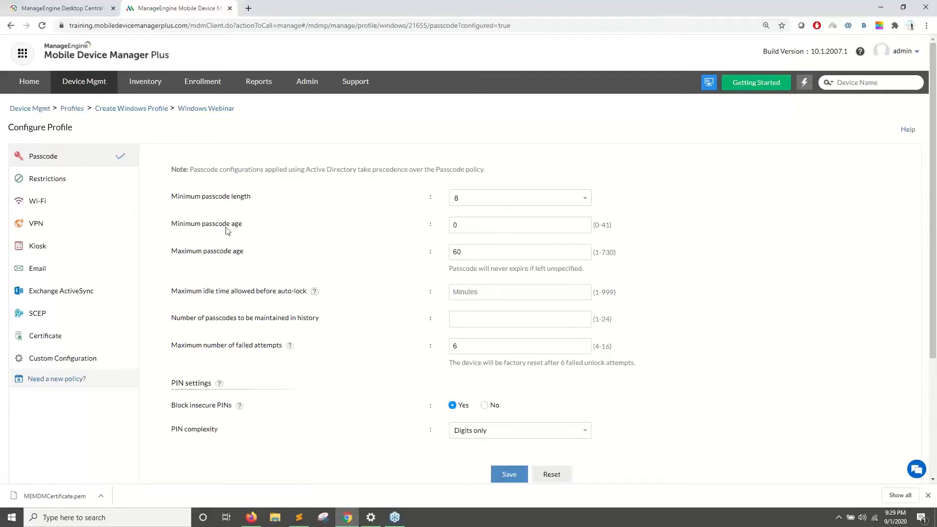
- In the profile's device functionality restrictions, restrict connection using USB and the camera
left_click(68, 182)
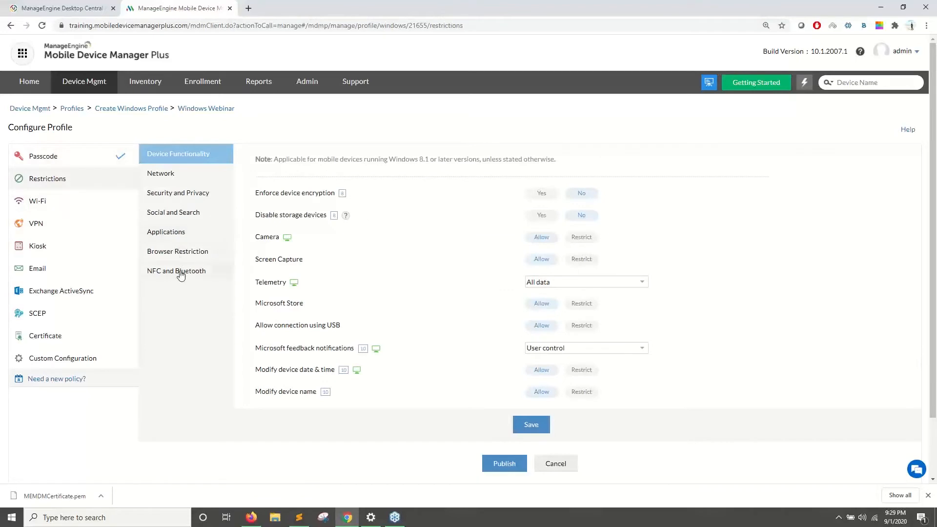
left_click(174, 177)
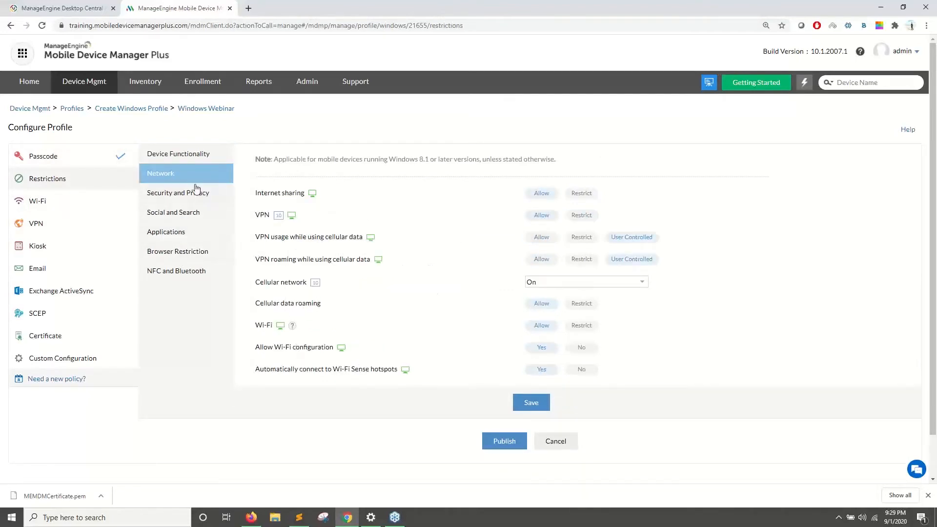
left_click(189, 161)
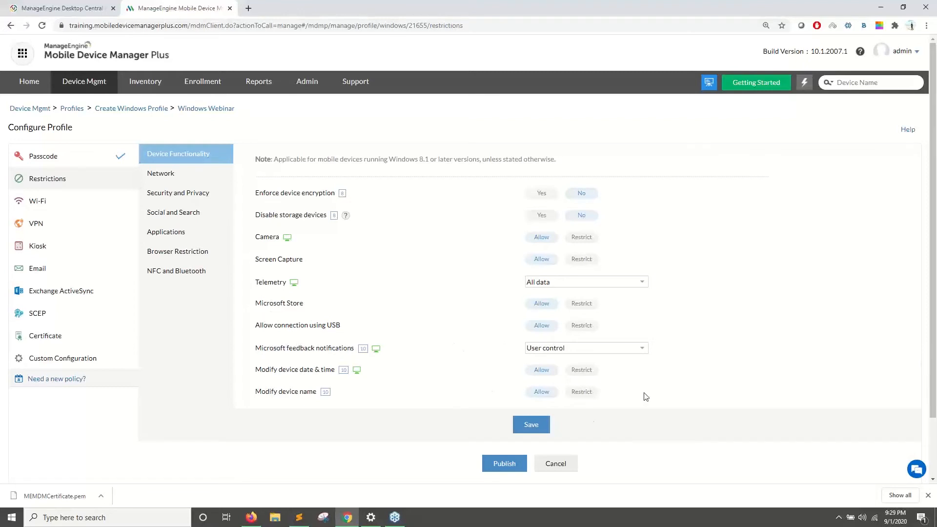
left_click(592, 326)
left_click(587, 239)
- Restrict VPN in the network restrictions and location services in the security and privacy restrictions
left_click(203, 174)
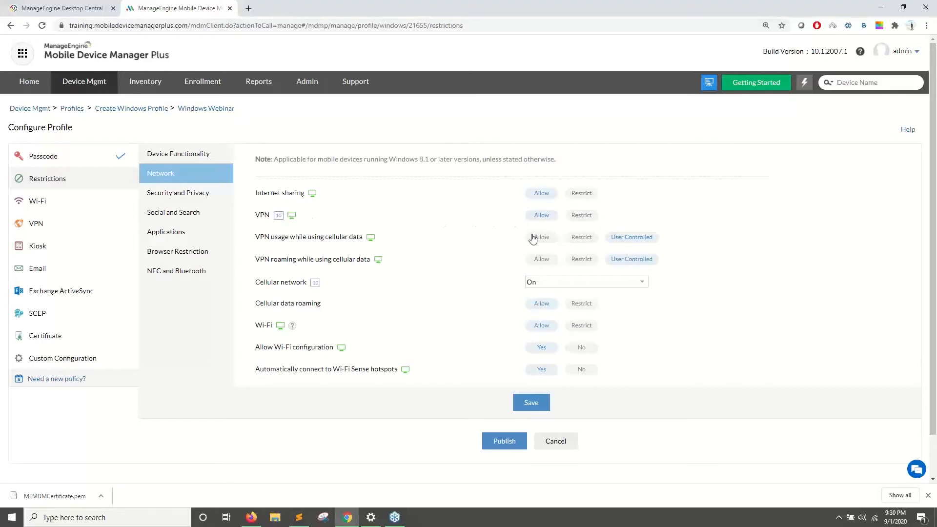
left_click(582, 216)
left_click(167, 194)
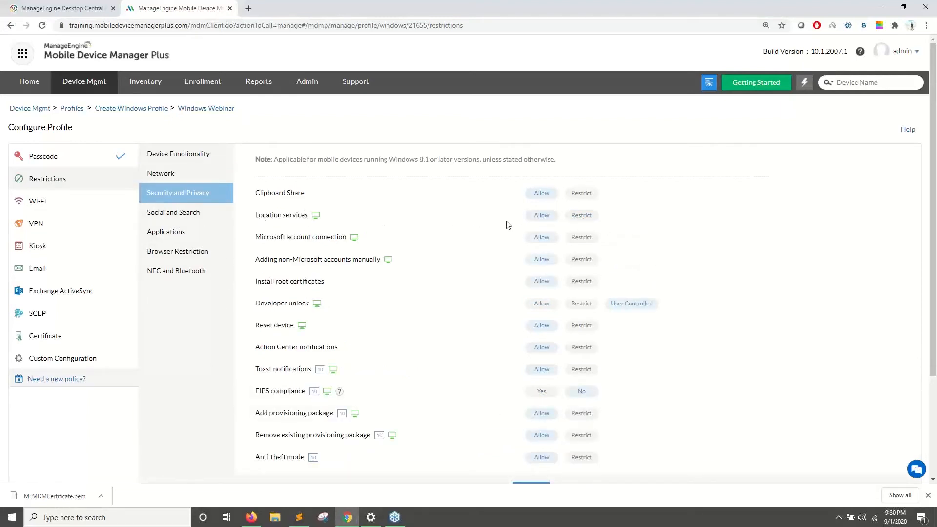
left_click(582, 217)
- Deny installation of Non-Store apps in the profile's application restrictions
mouse_move(334, 373)
scroll(356, 365, "down", 2)
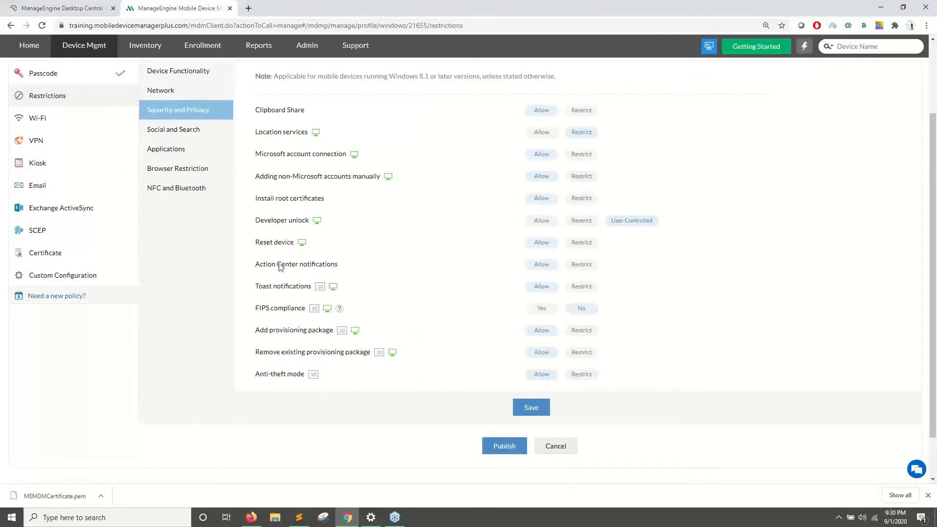
left_click(177, 150)
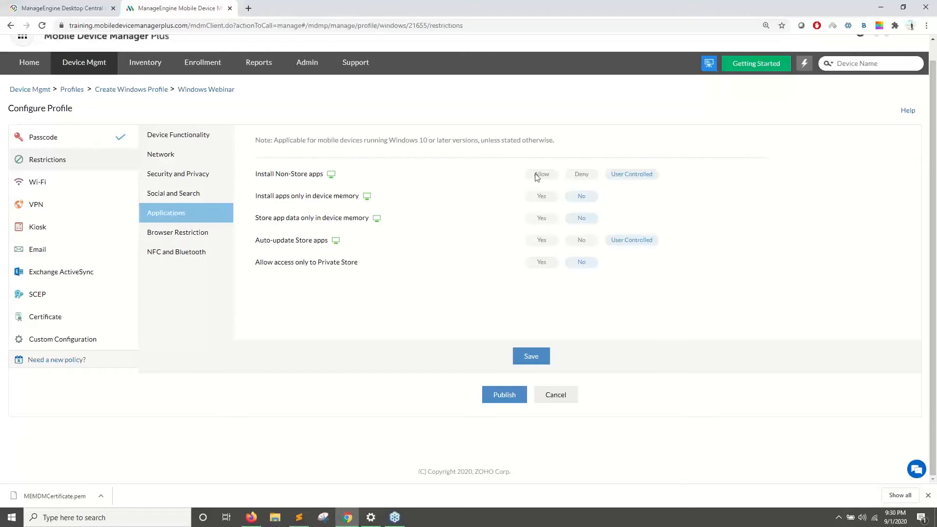
left_click(581, 175)
- In the profile's Wi-Fi policy, set the Wi-Fi SSID to WebinarWifi
left_click(50, 185)
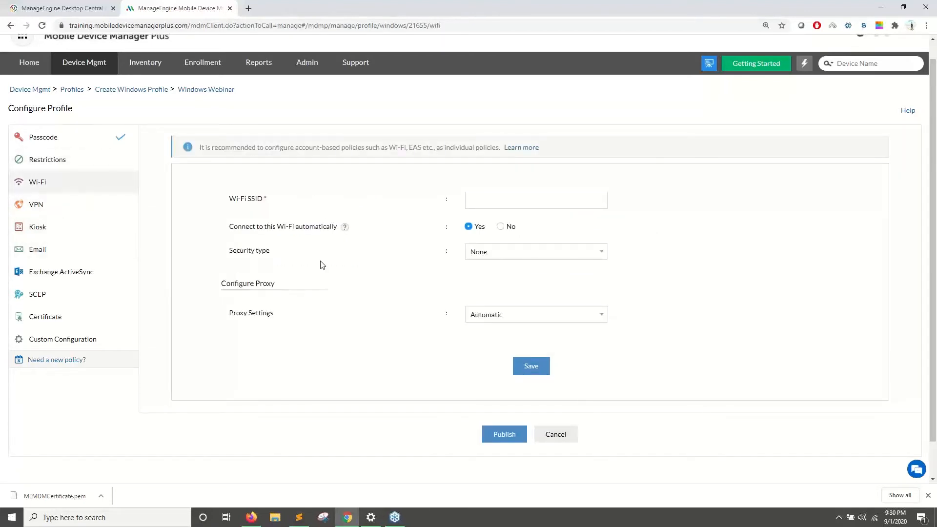
left_click(517, 205)
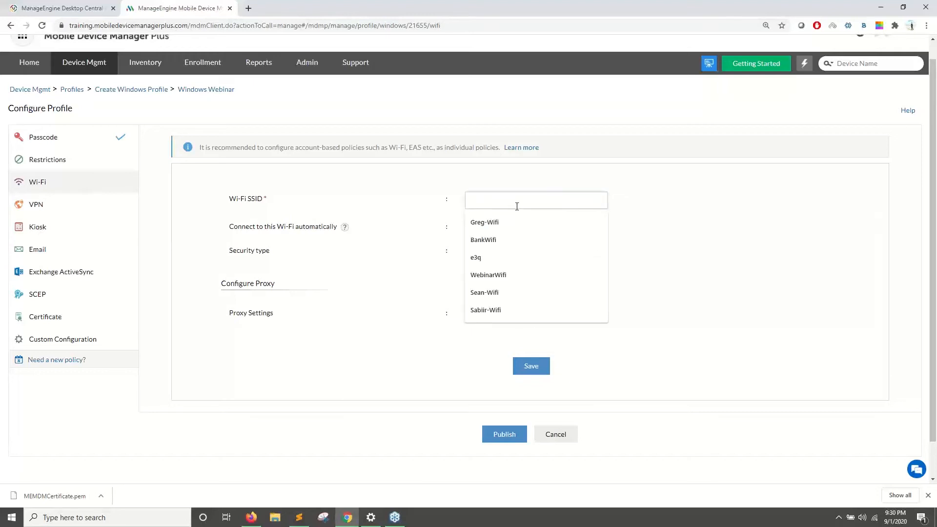
type("Webinar")
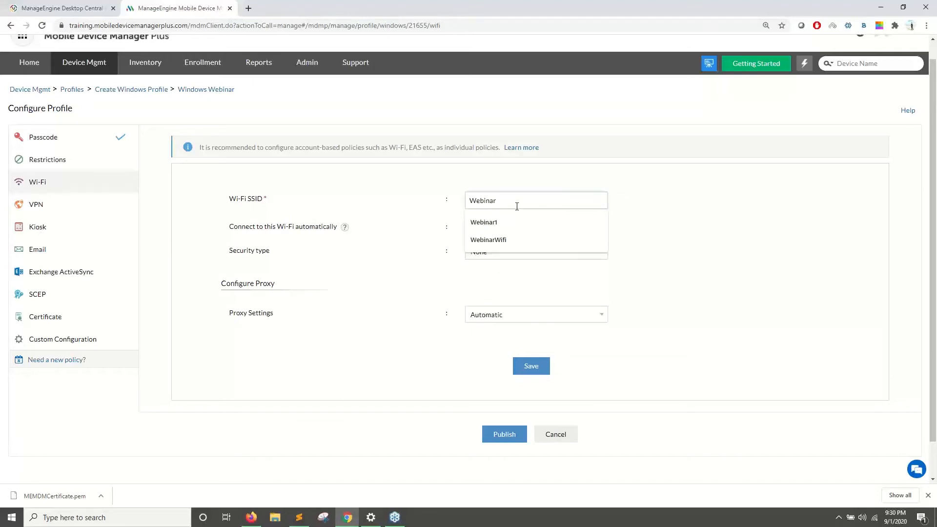
type("Wifi")
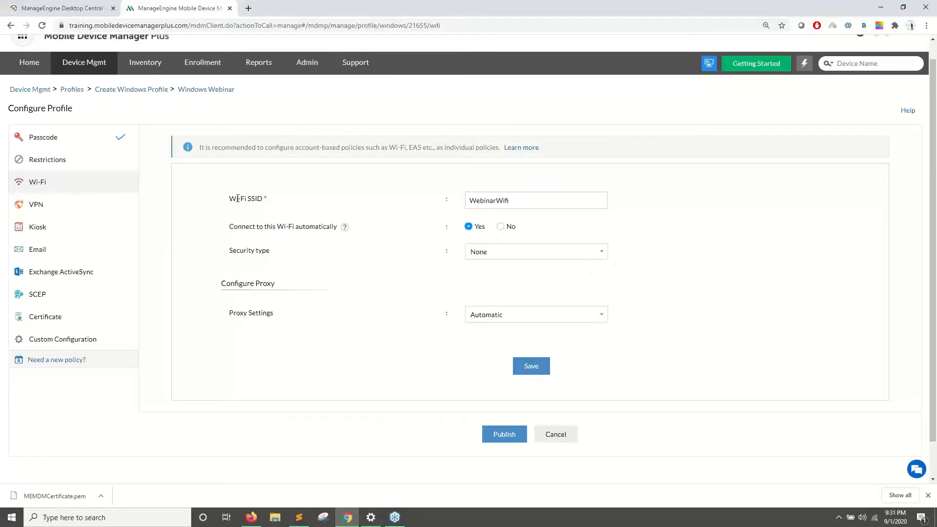
- Set the WebinarWifi security type to WPA2 PSK, enter the Wi-Fi password, and save the configuration
left_click(497, 250)
left_click(495, 275)
left_click(493, 279)
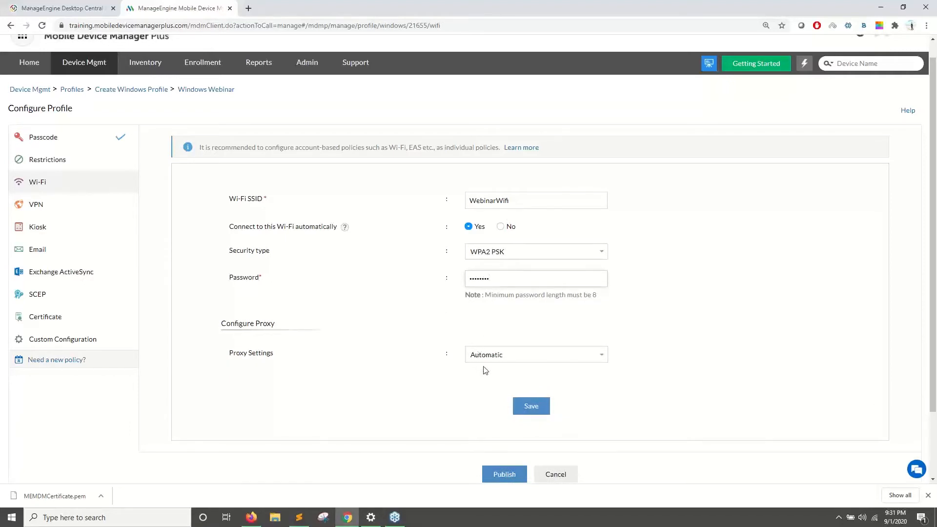
left_click(523, 408)
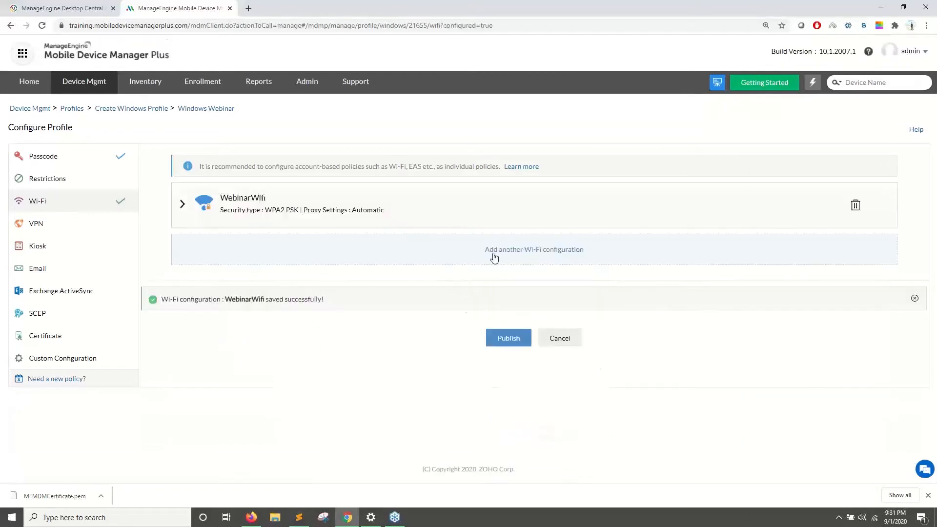
- Add and save a second Wi-Fi configuration with SSID Web and security type 802.1x EAP, and expand its saved settings for review
left_click(494, 253)
left_click(484, 314)
type("We")
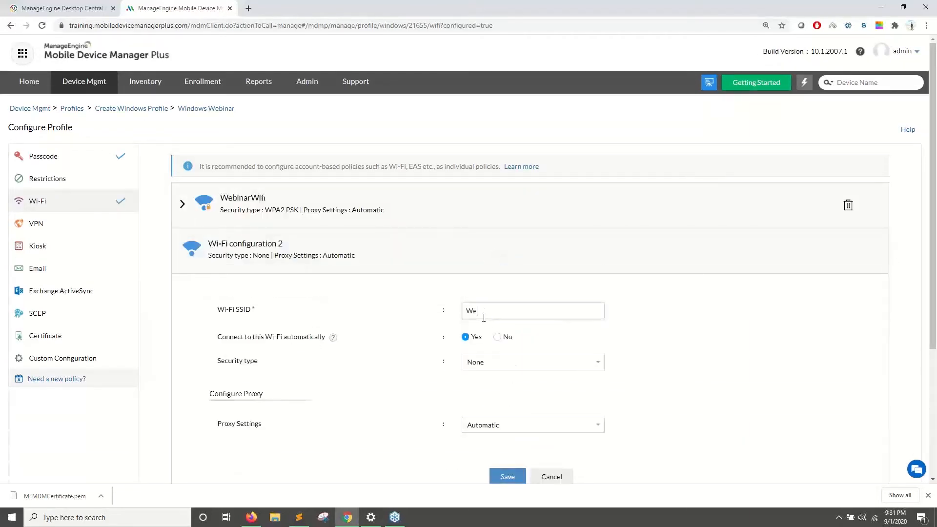
type("b")
left_click(493, 362)
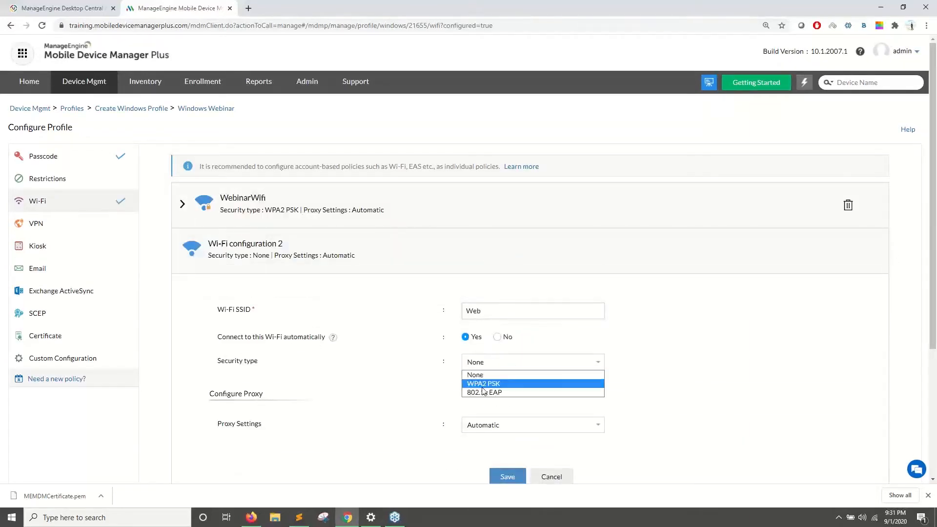
left_click(483, 393)
scroll(432, 416, "down", 1)
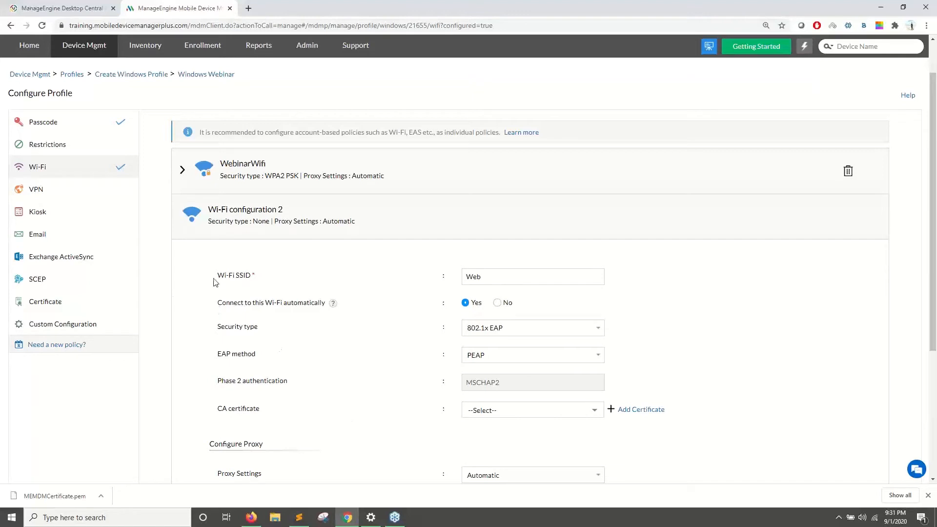
scroll(495, 369, "down", 2)
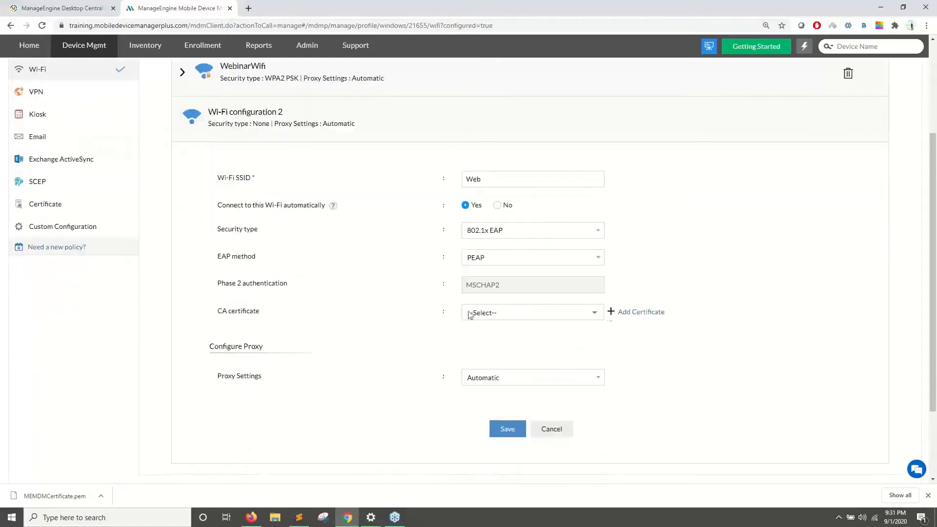
left_click(507, 436)
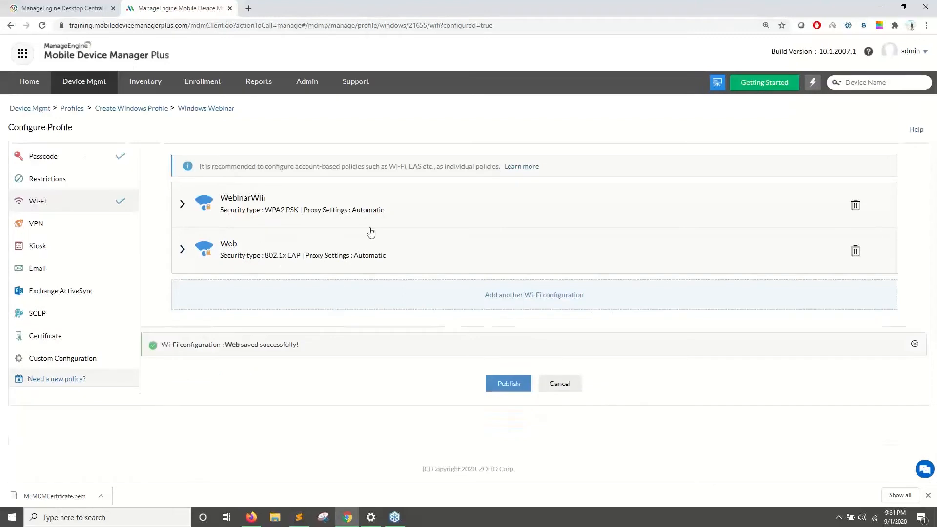
left_click(412, 260)
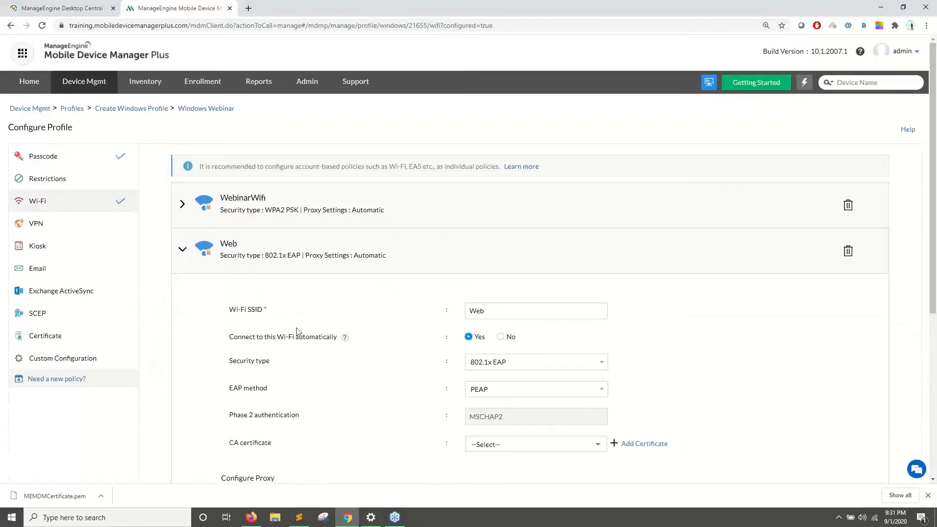
left_click_drag(231, 337, 314, 336)
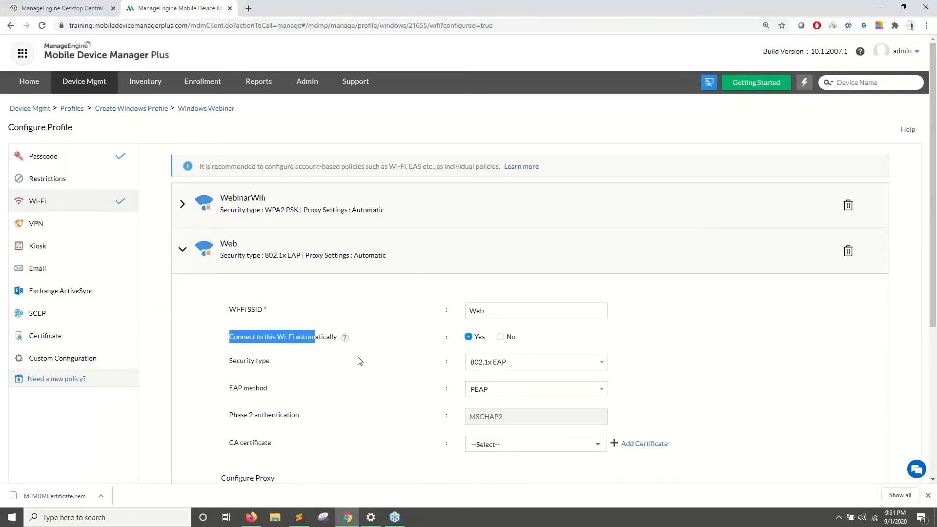
- In the profile's VPN policy, set the connection type to Pulse Secure and activate the server name/IP address field
left_click(31, 225)
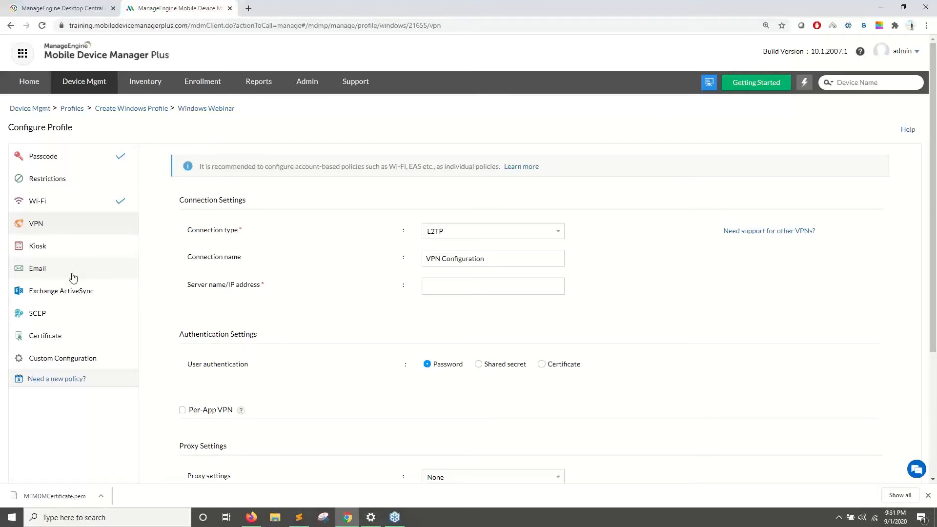
left_click(451, 230)
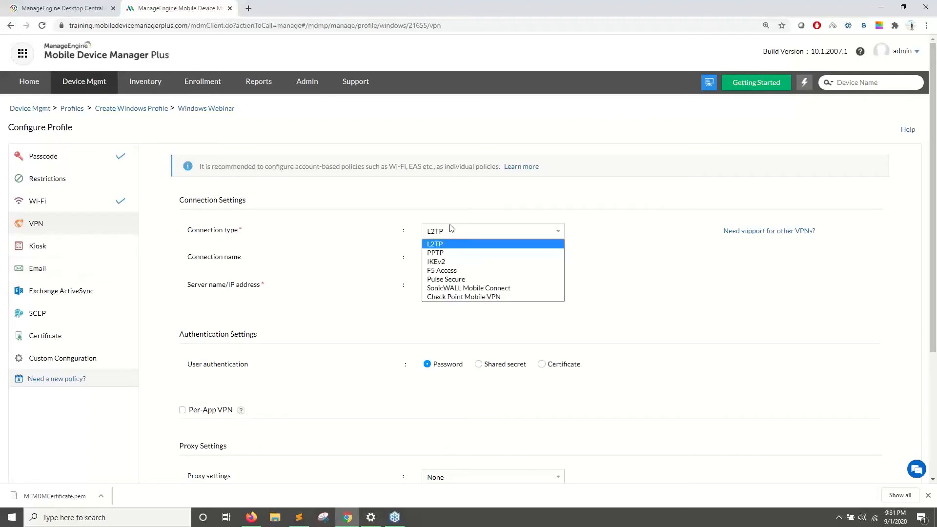
left_click(452, 281)
scroll(451, 279, "down", 1)
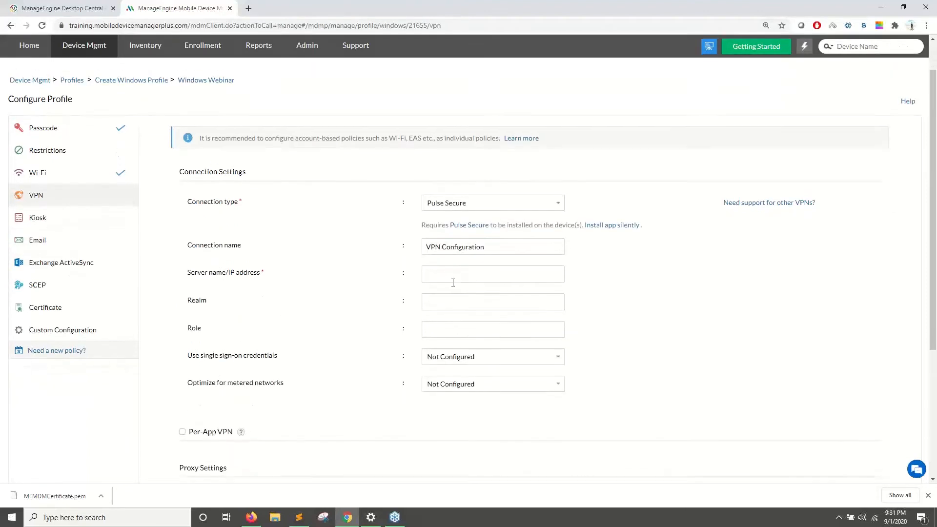
left_click(445, 275)
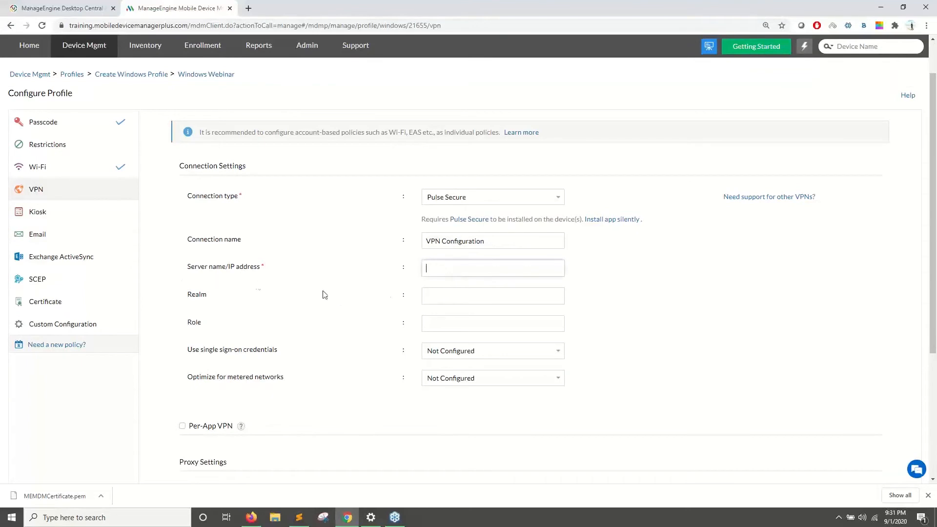
- Enable Per-App VPN in the VPN policy, specify Outlook Calendar as the app using it, and review the settings
scroll(437, 290, "down", 2)
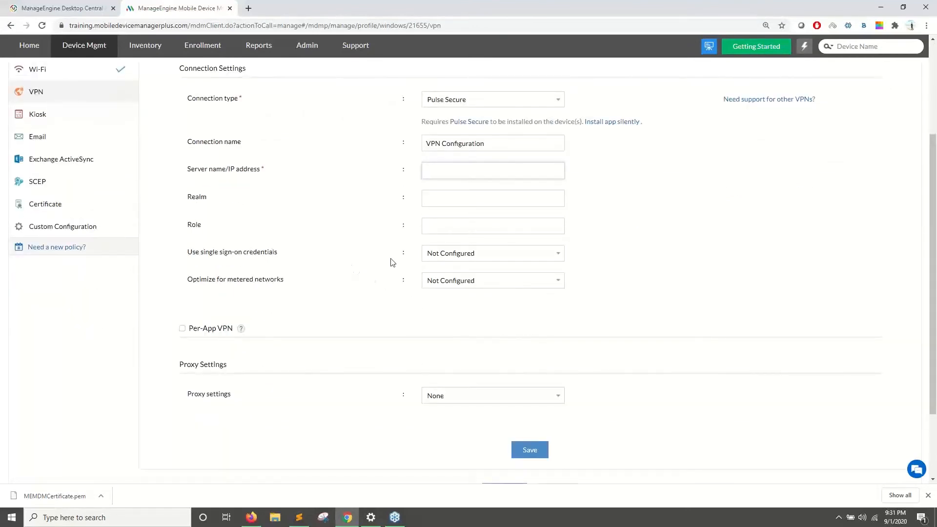
left_click(182, 328)
left_click(443, 363)
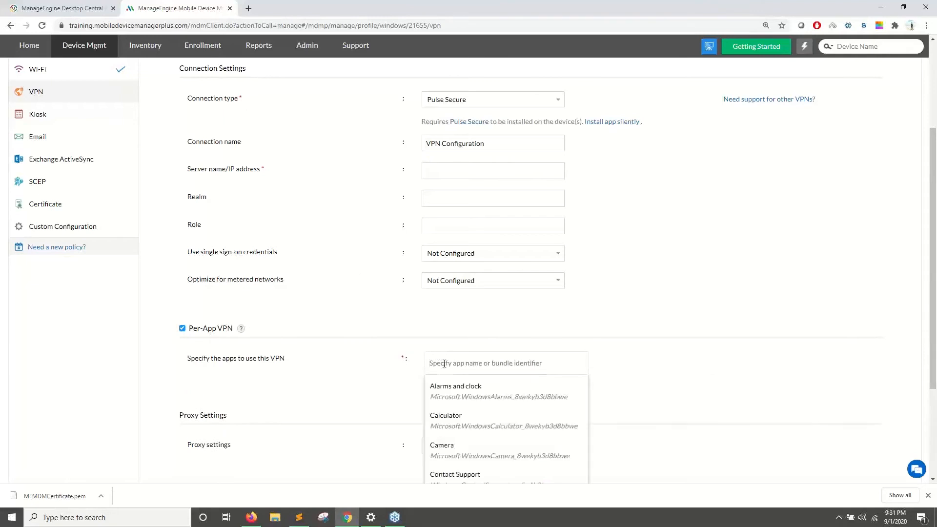
scroll(438, 316, "down", 2)
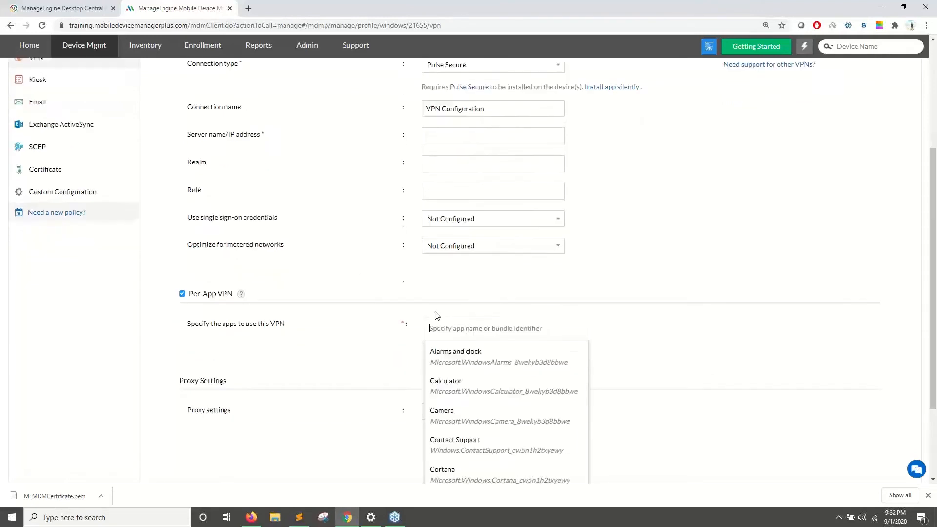
scroll(475, 349, "down", 1)
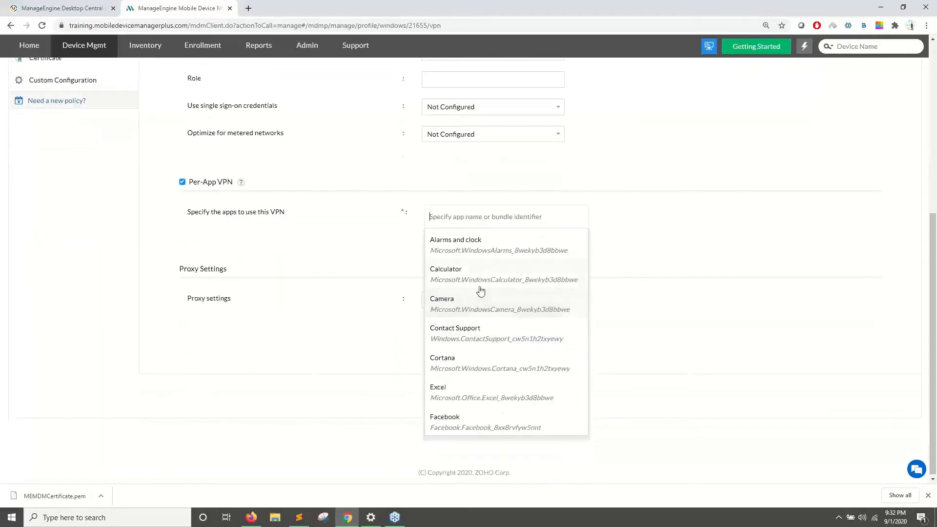
type("ou")
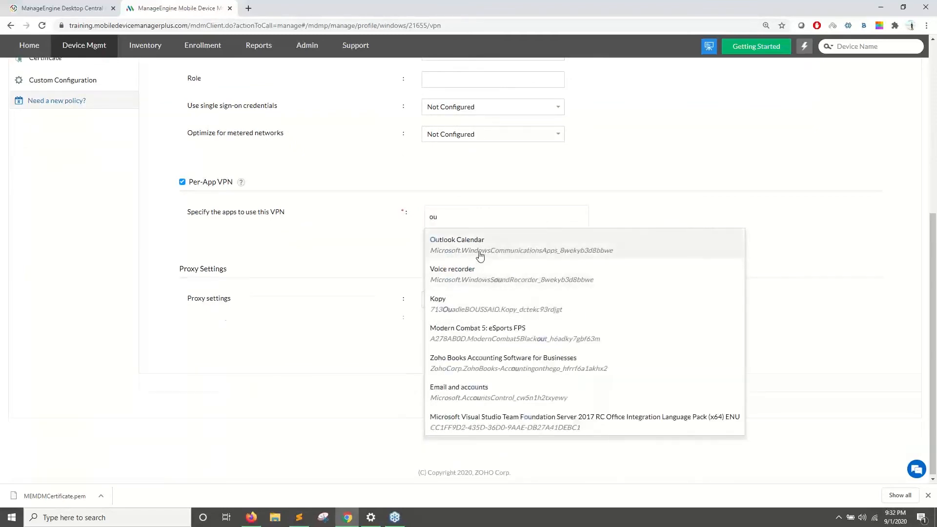
left_click(479, 255)
left_click(361, 307)
scroll(313, 290, "up", 3)
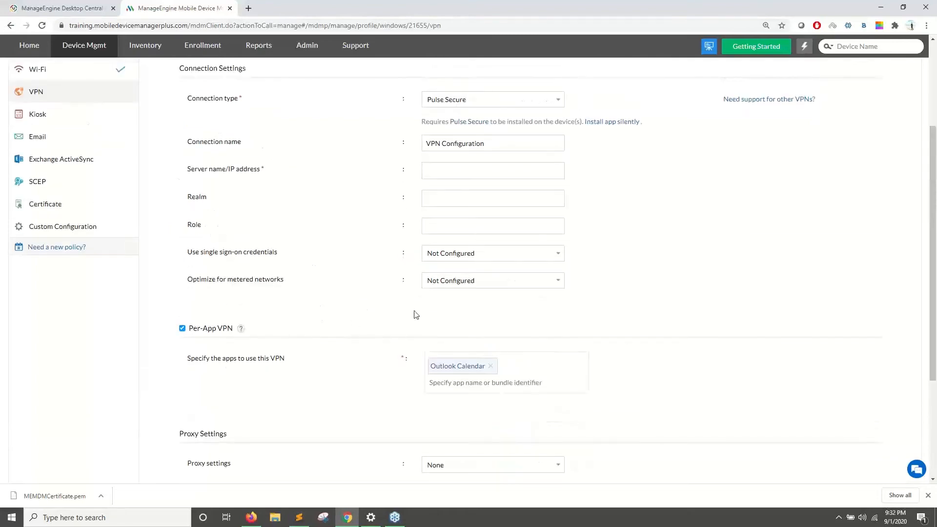
scroll(398, 298, "up", 3)
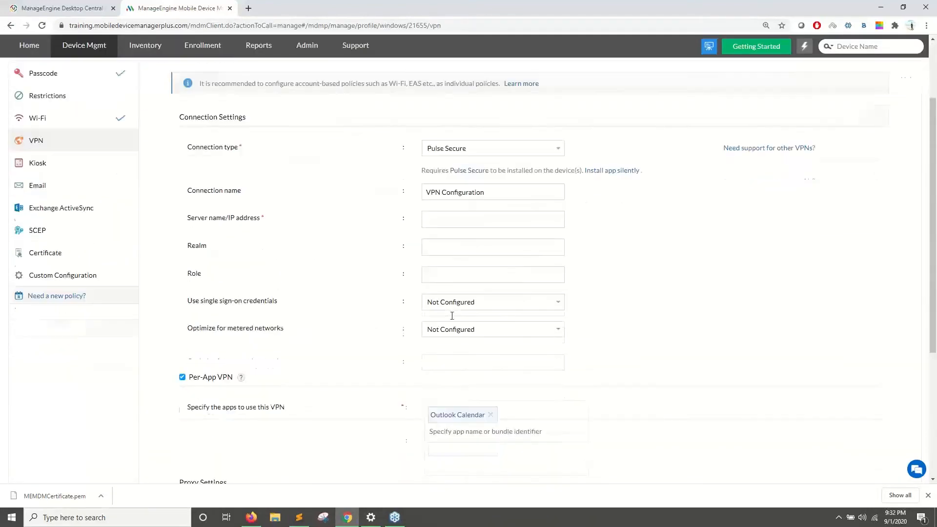
scroll(472, 379, "down", 5)
scroll(470, 398, "up", 3)
scroll(161, 297, "up", 2)
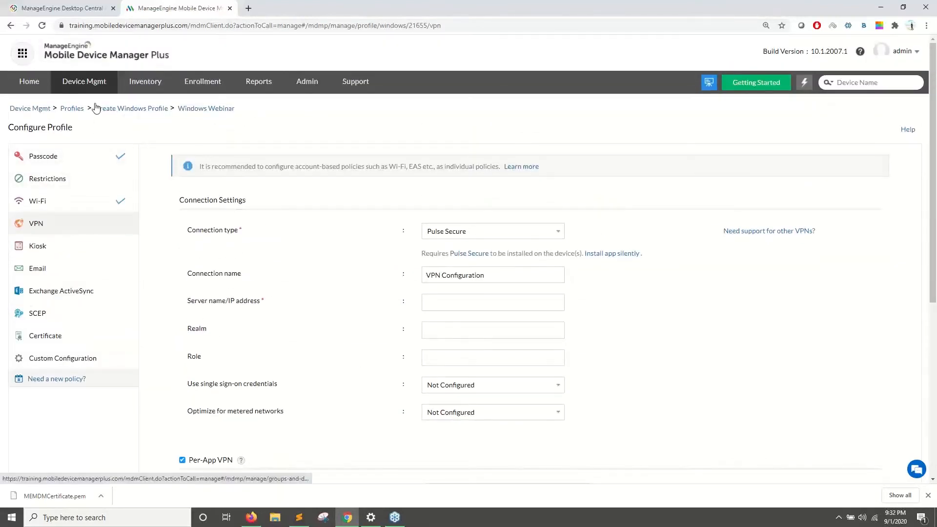
- Save a Multi app kiosk policy in the profile that allows Contact Support, Alarms and clock, and Cortana
left_click(79, 255)
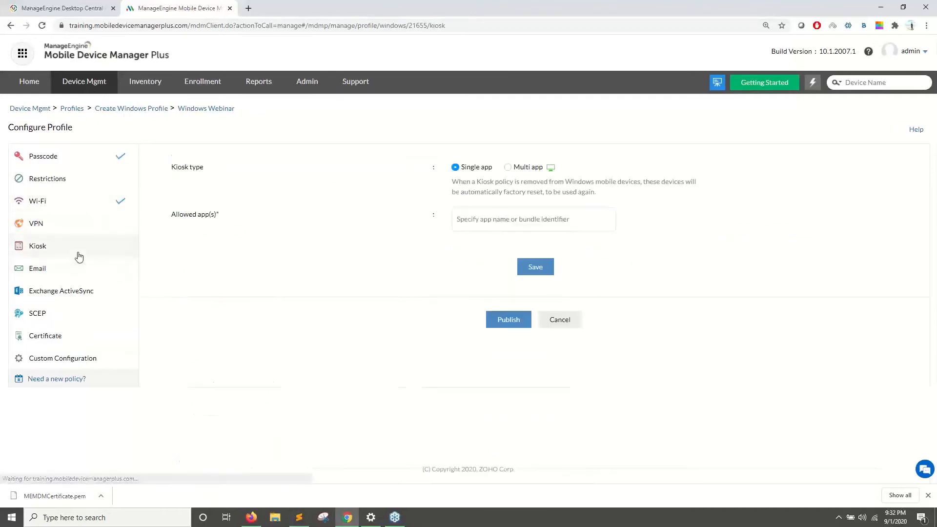
left_click(507, 168)
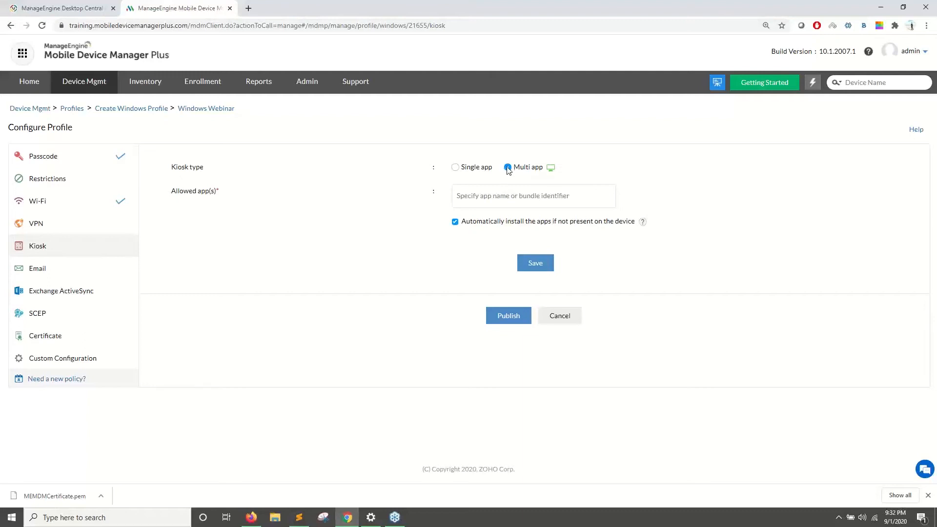
left_click(517, 198)
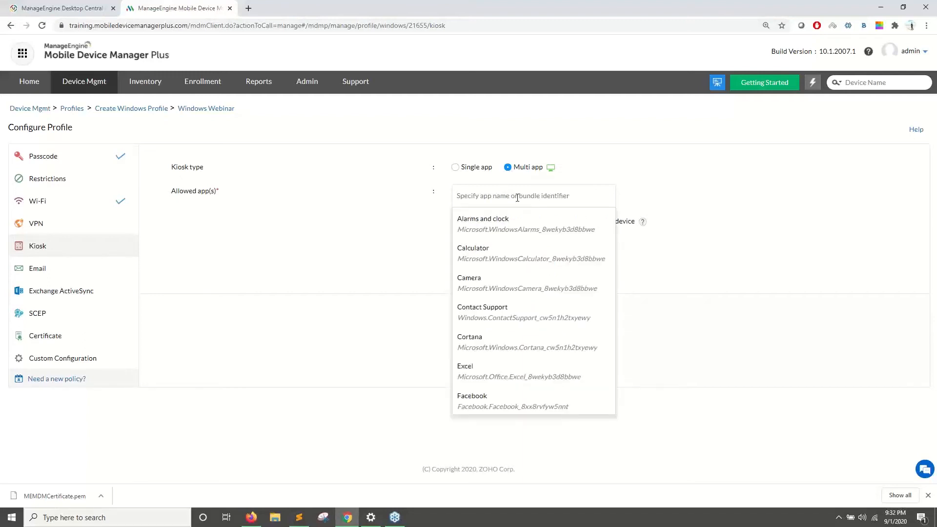
left_click(498, 305)
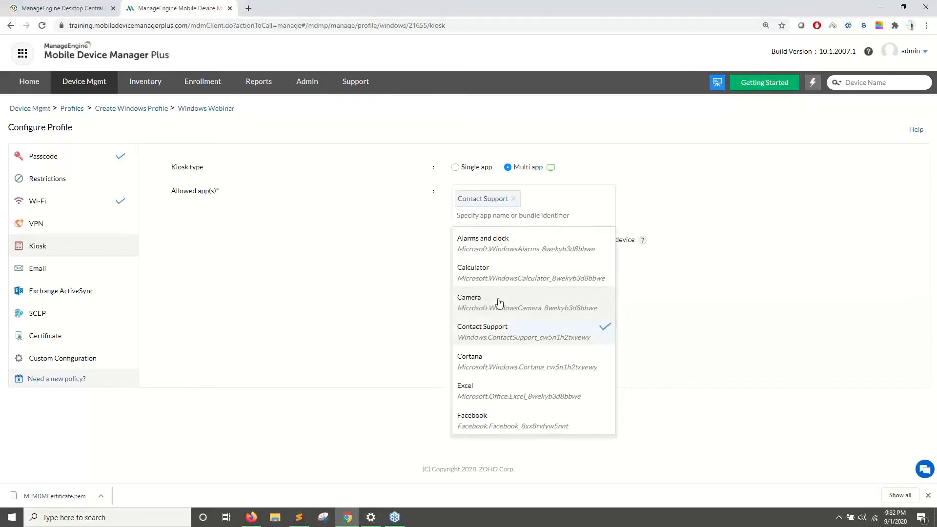
left_click(497, 251)
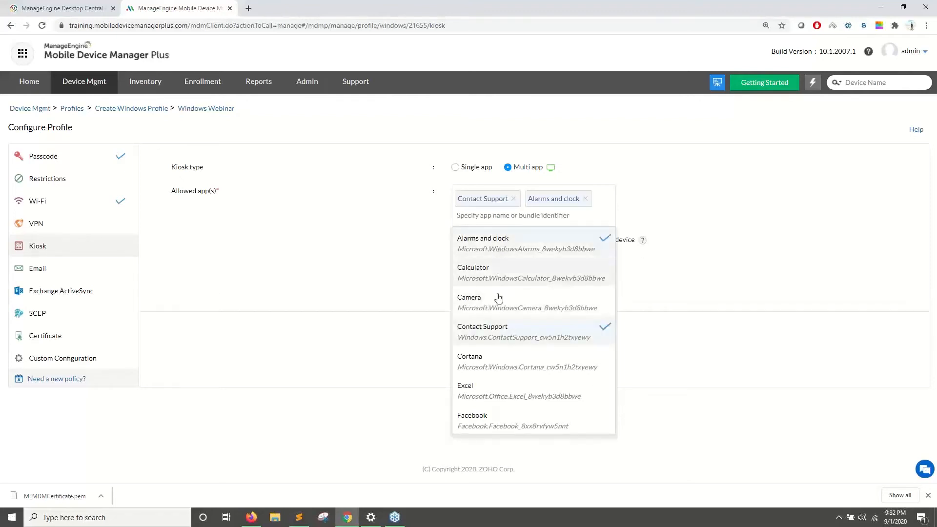
left_click(491, 372)
left_click(388, 305)
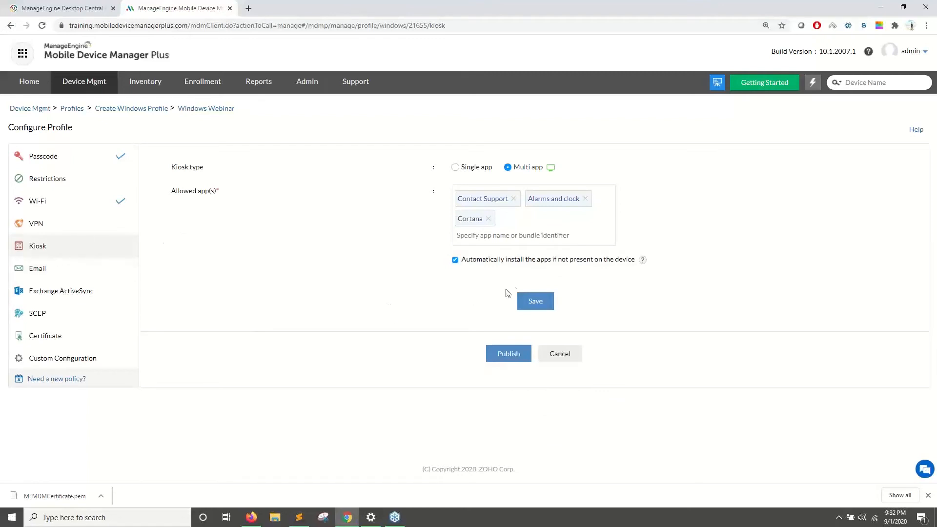
left_click(546, 306)
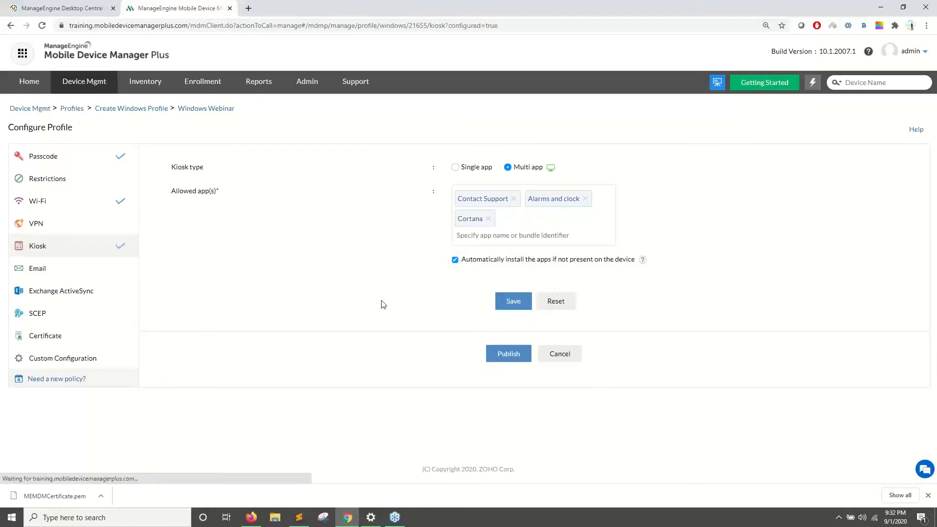
- Open the managed devices list under Groups & Devices and filter it to the Windows platform
left_click(88, 83)
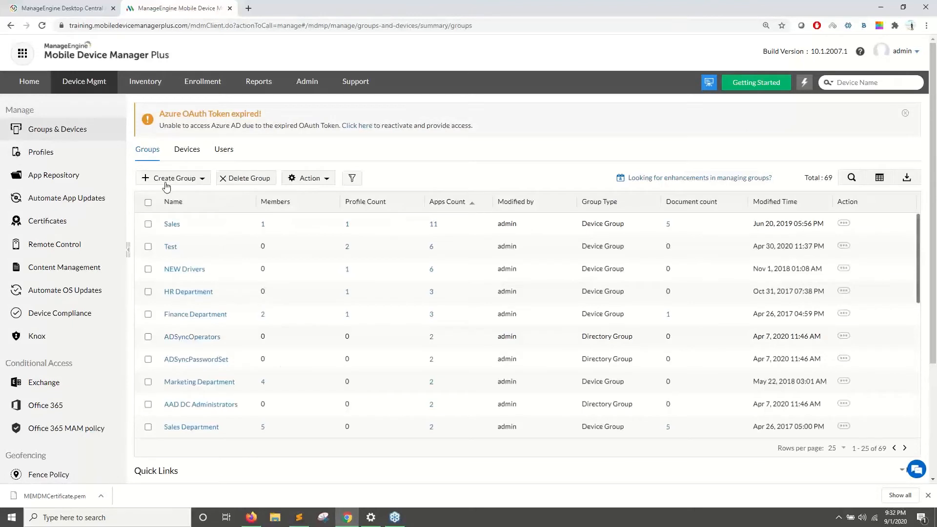
left_click(186, 156)
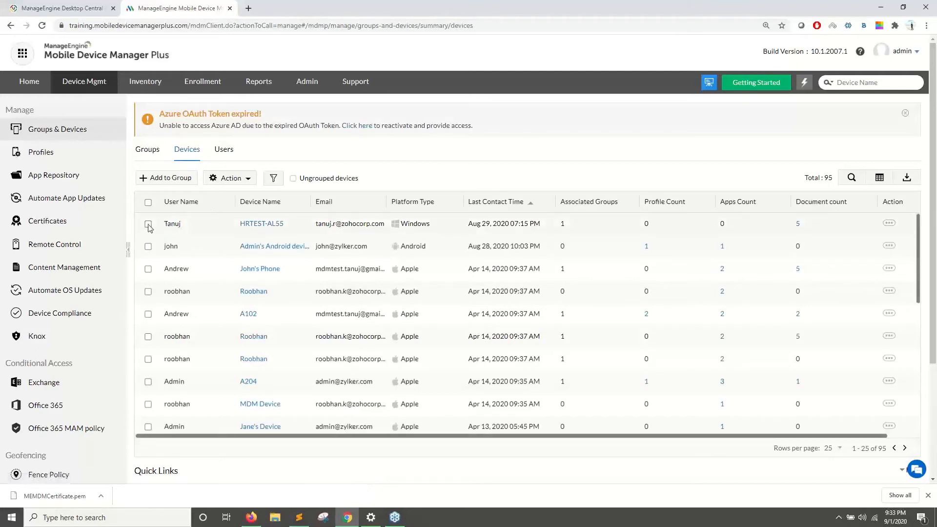
left_click(272, 179)
mouse_move(306, 209)
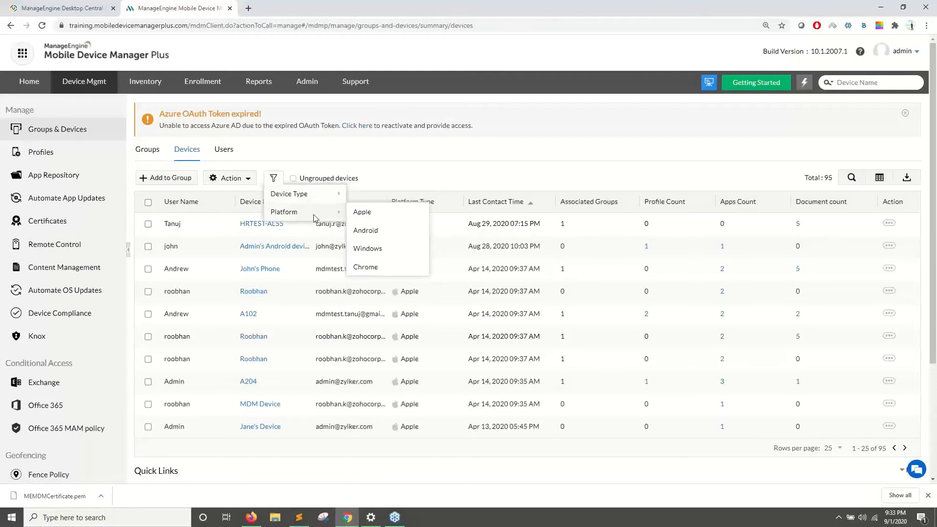
left_click(361, 239)
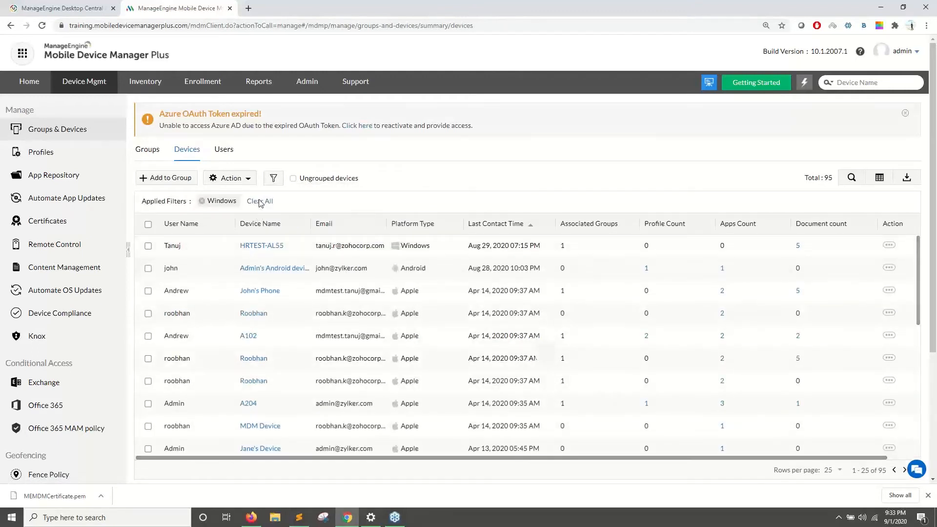
- Select the HRTEST-AL55 device, pick Win profile for association, and dismiss the profile selection without applying it
left_click(147, 246)
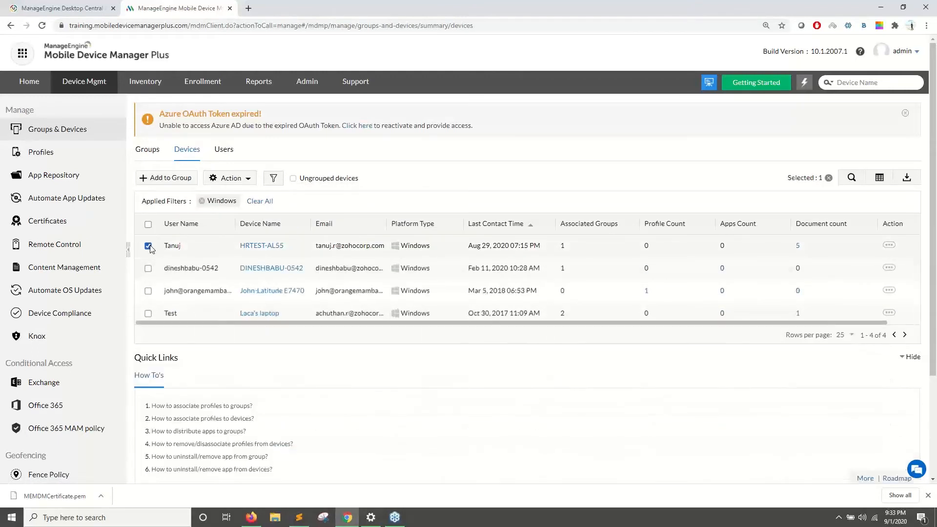
left_click(230, 178)
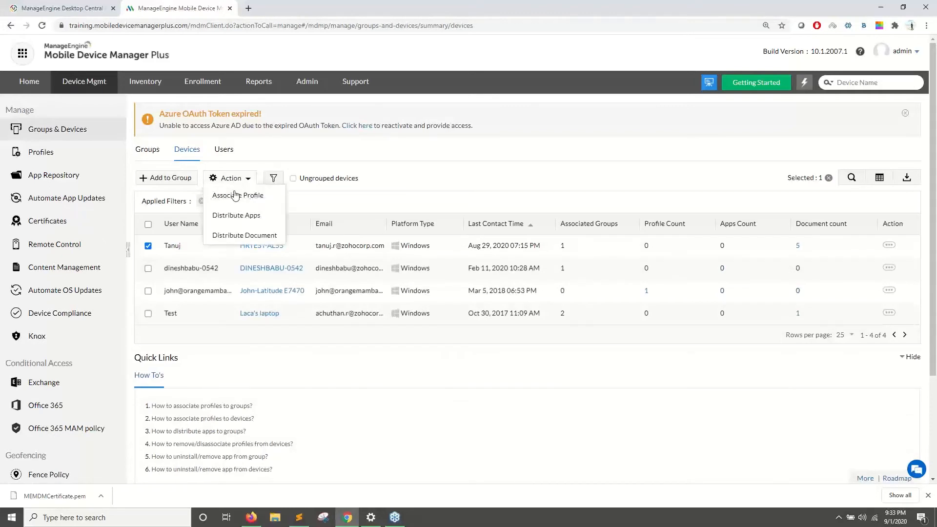
left_click(239, 194)
left_click(303, 211)
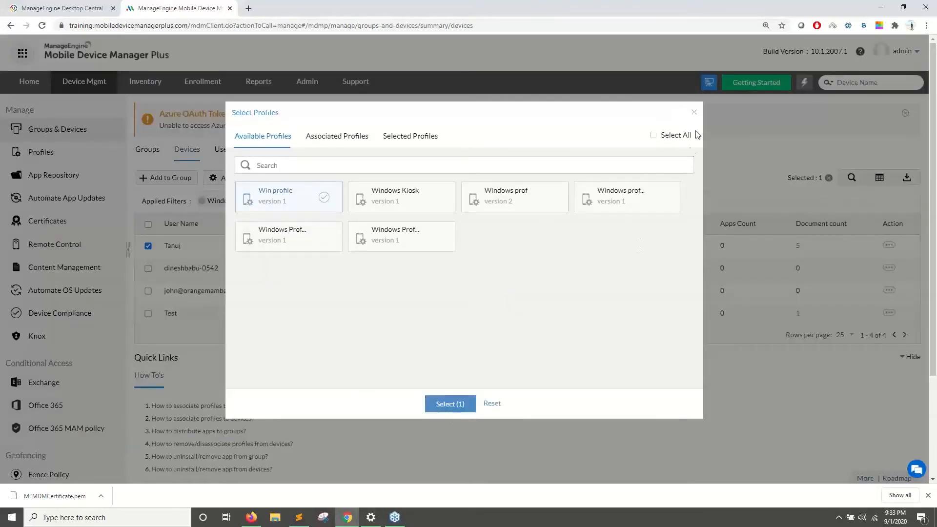
left_click(694, 113)
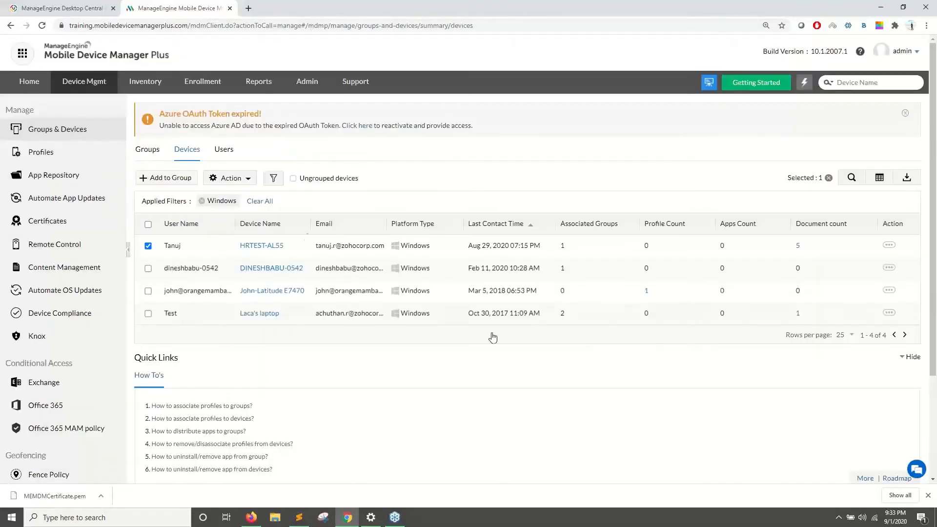
- In the groups list, select Sales, HR Department and Finance Department and view the actions available for them
left_click(153, 152)
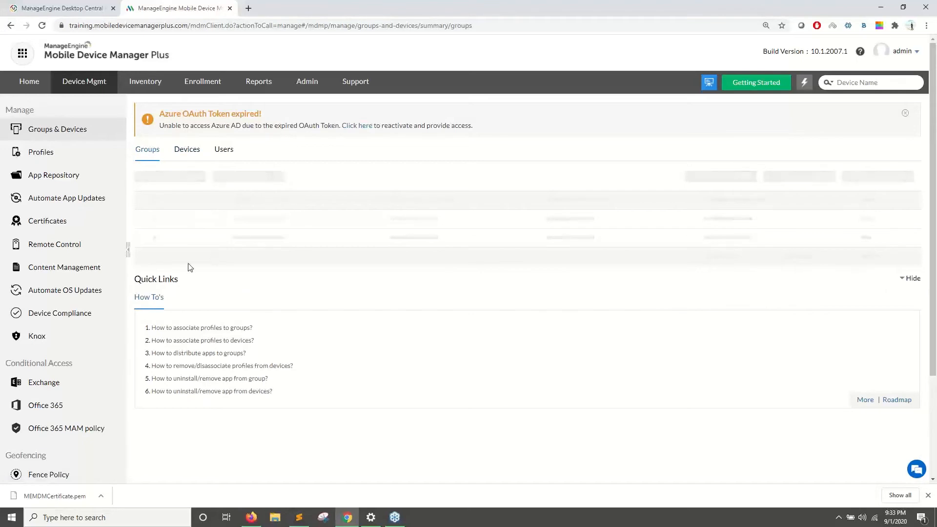
left_click(148, 224)
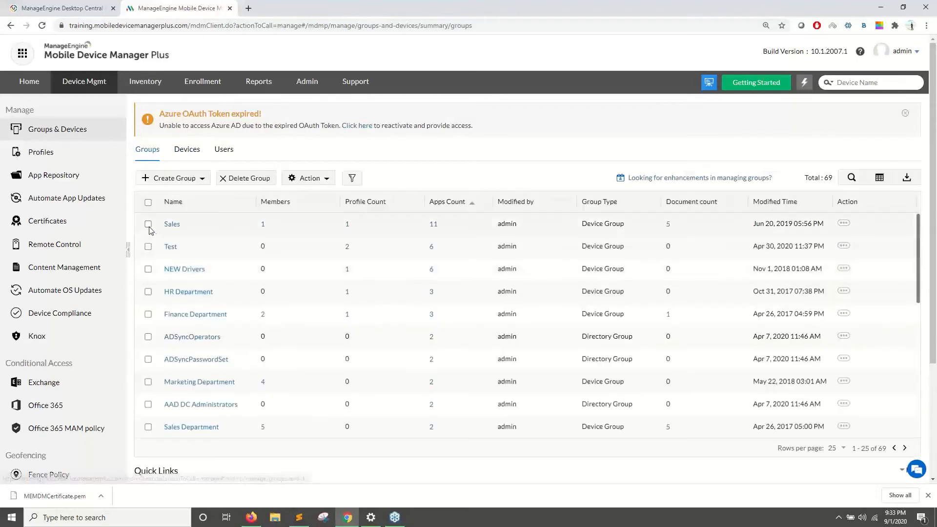
left_click(148, 291)
left_click(148, 314)
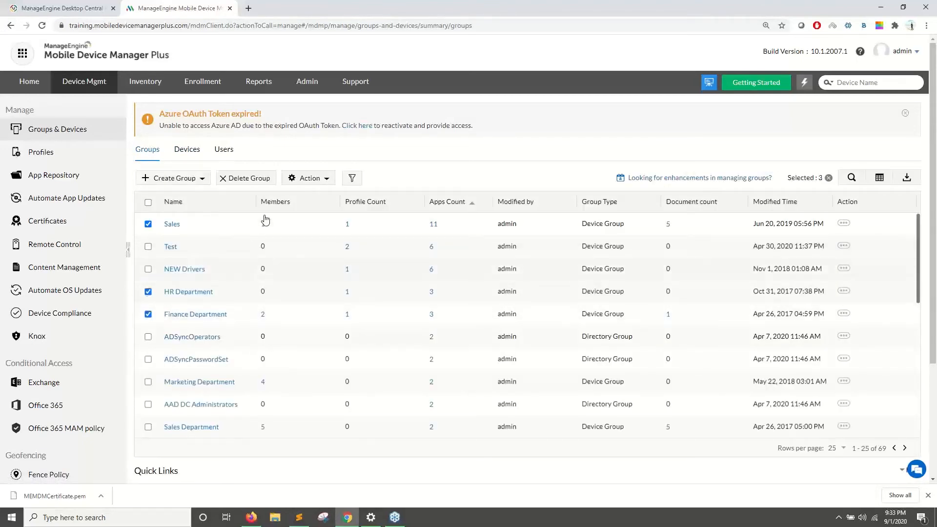
left_click(305, 177)
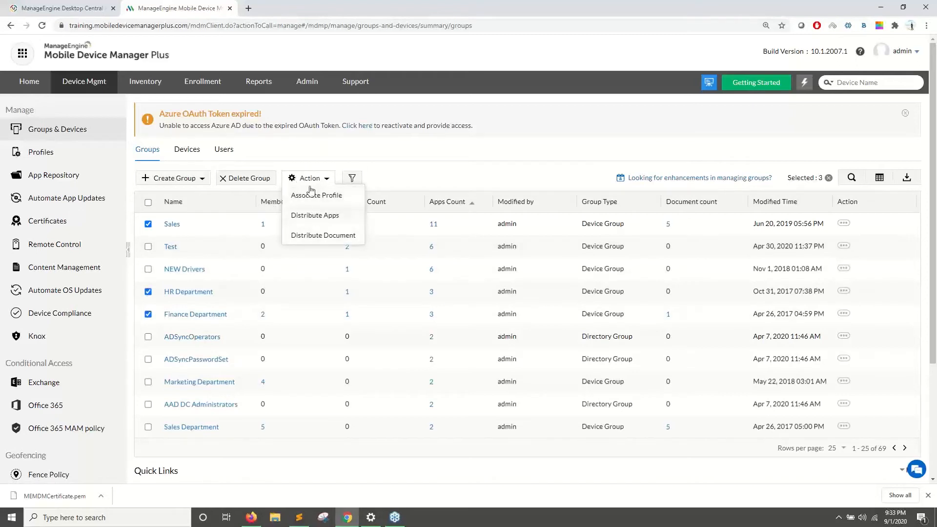
left_click(304, 155)
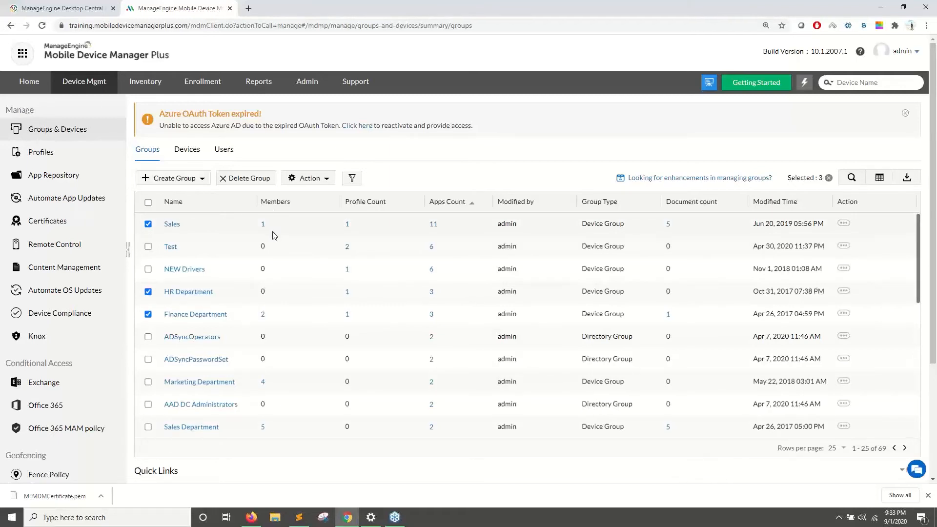
key("alt+Tab")
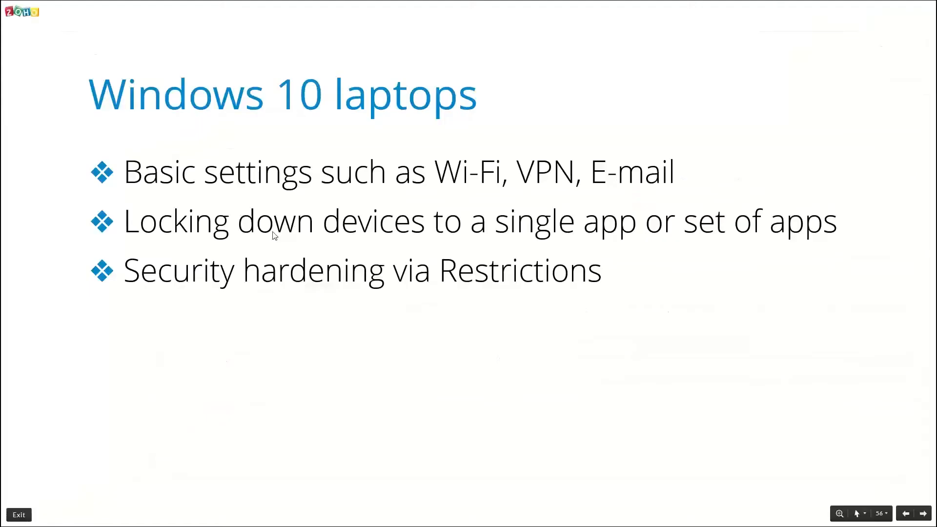
key("Right")
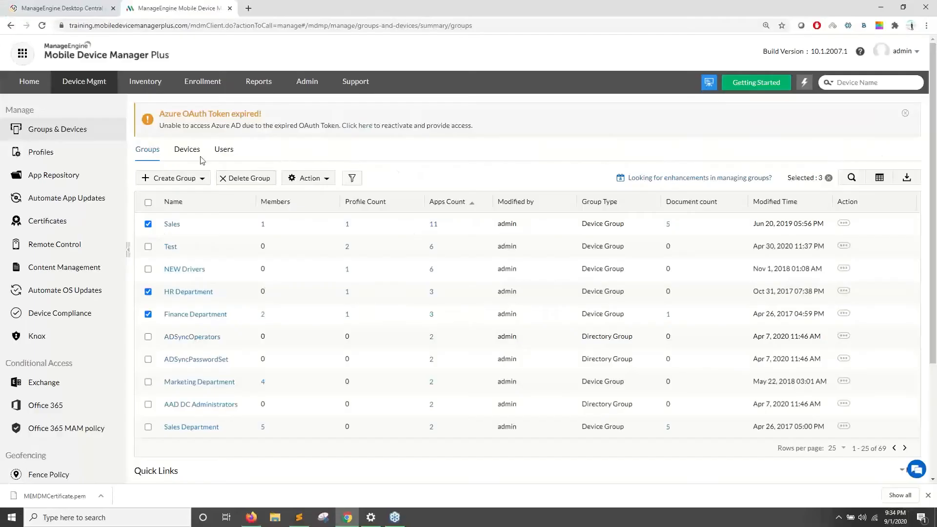
- Create a macOS profile named MacWebinar and continue to its policy configuration
left_click(77, 161)
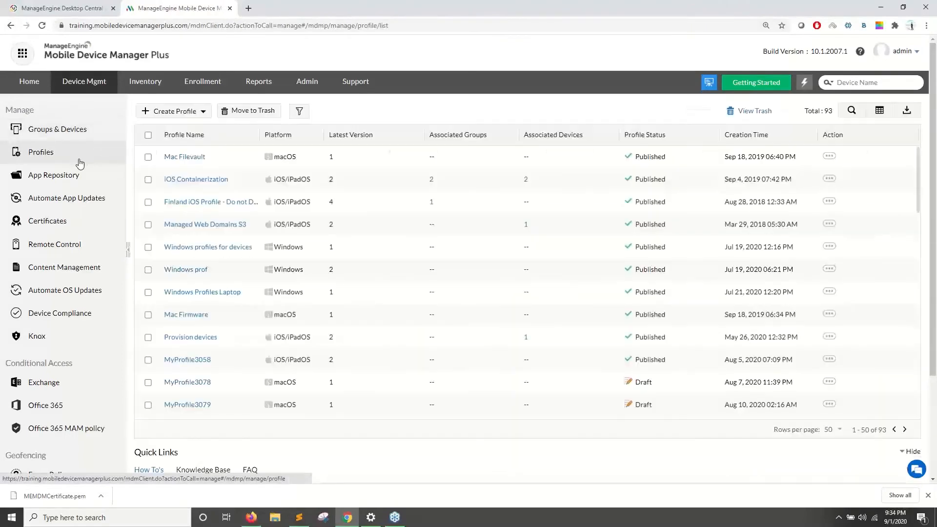
left_click(161, 111)
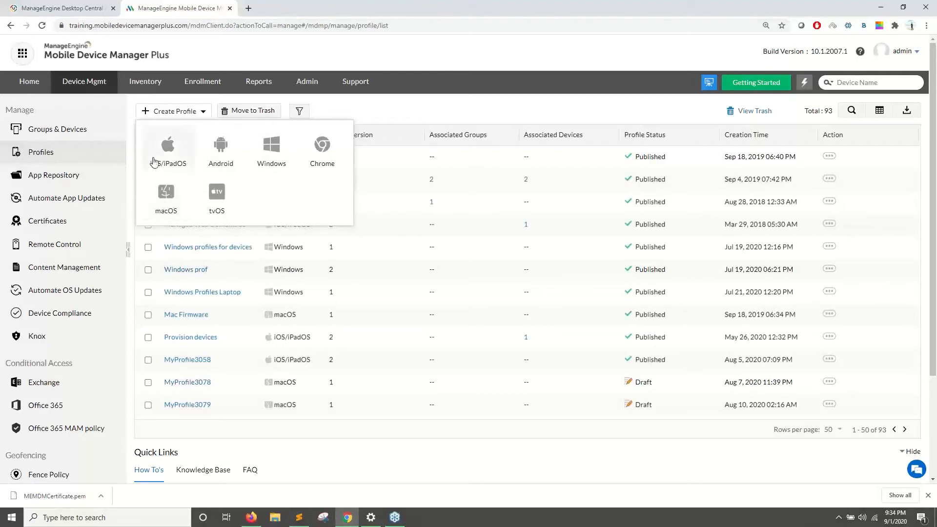
left_click(165, 204)
key("ctrl+a")
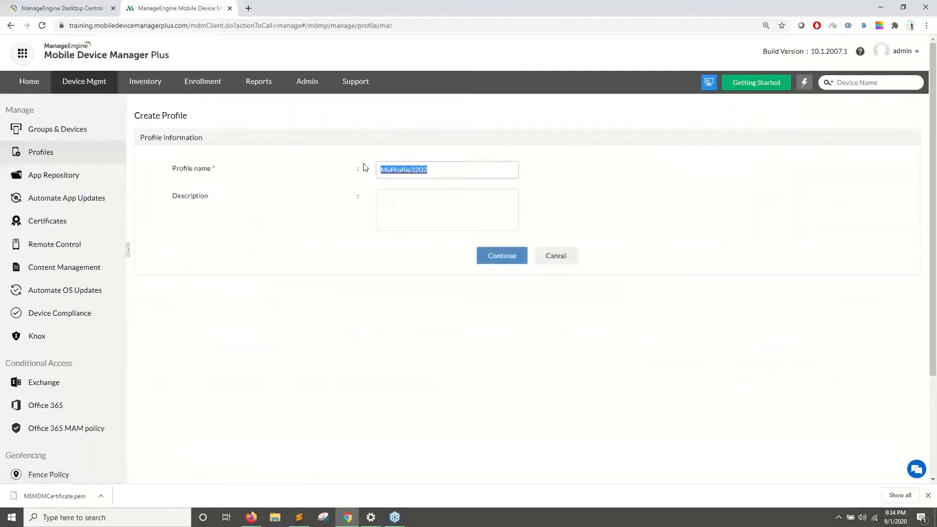
type("Mc")
key("BackSpace")
type("acW")
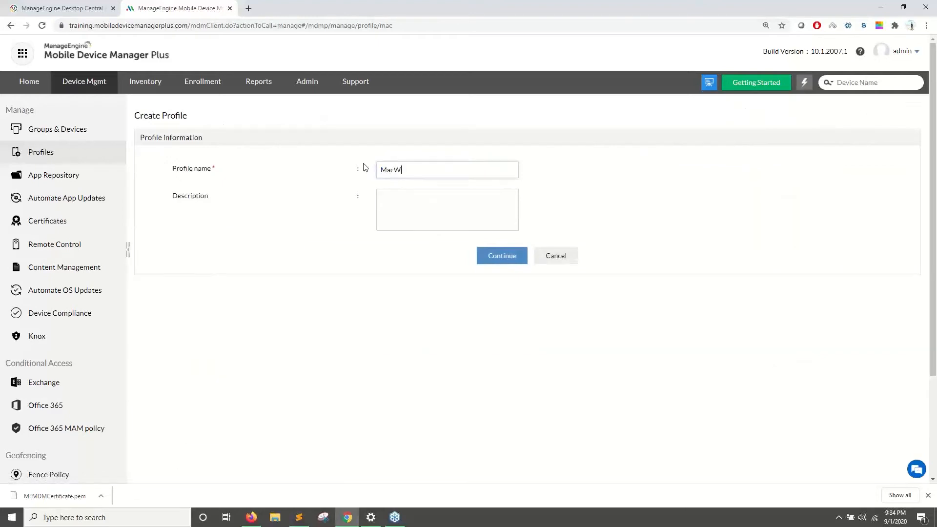
type("ebinar")
left_click(513, 258)
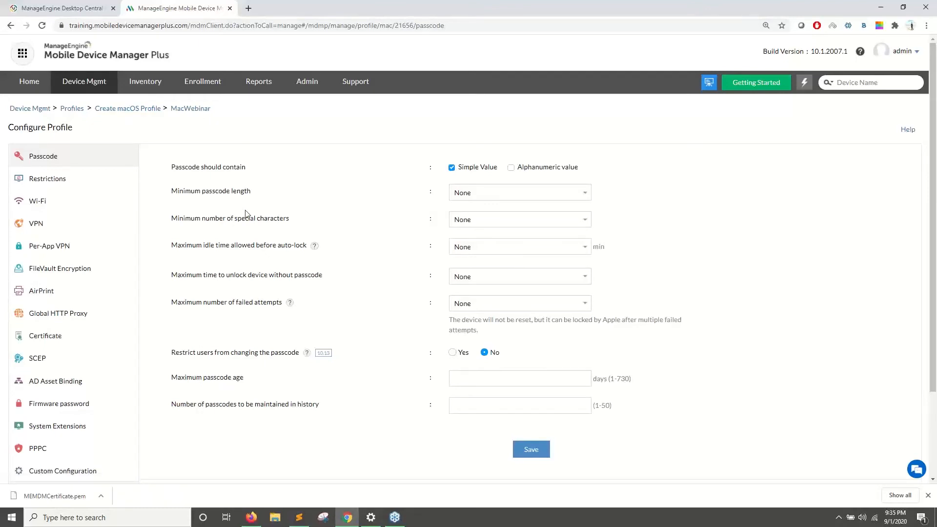
- In the macOS profile's Passcode policy, set the minimum passcode length to 7 and the maximum number of failed attempts to 7
left_click(474, 194)
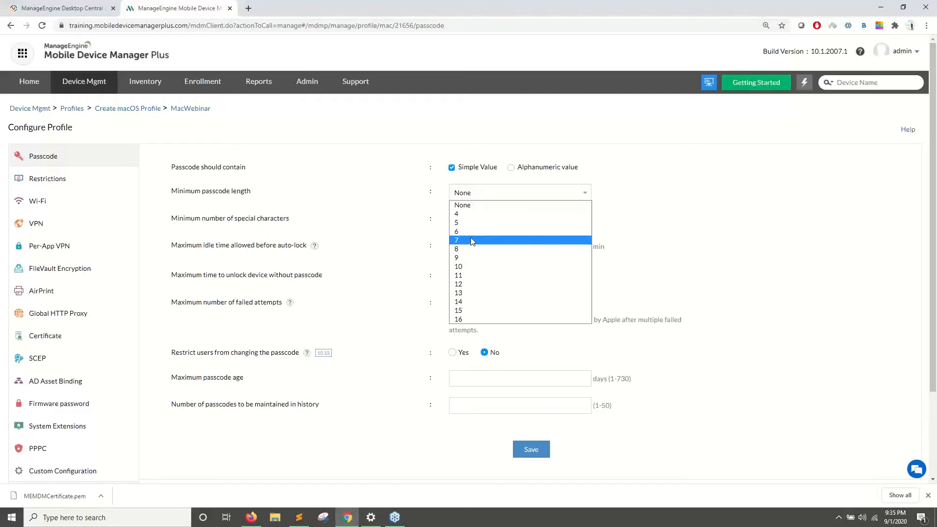
left_click(470, 239)
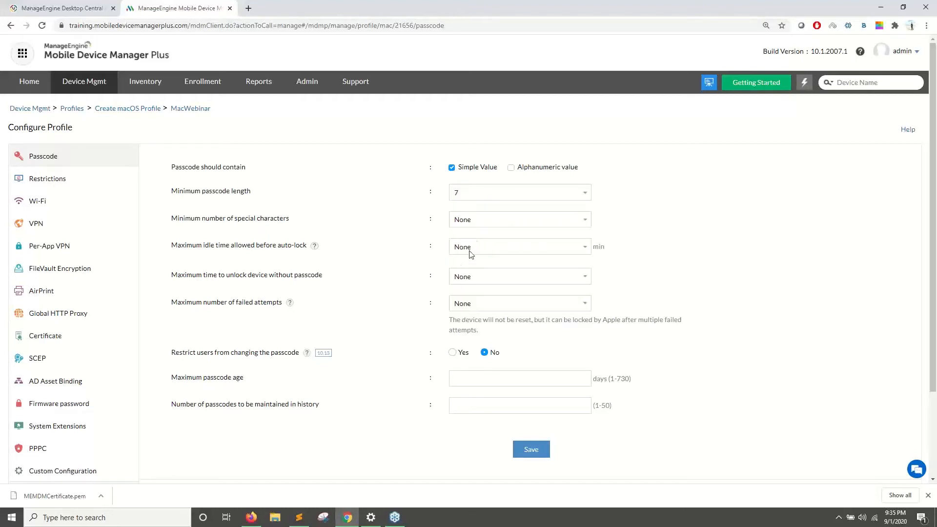
left_click(467, 304)
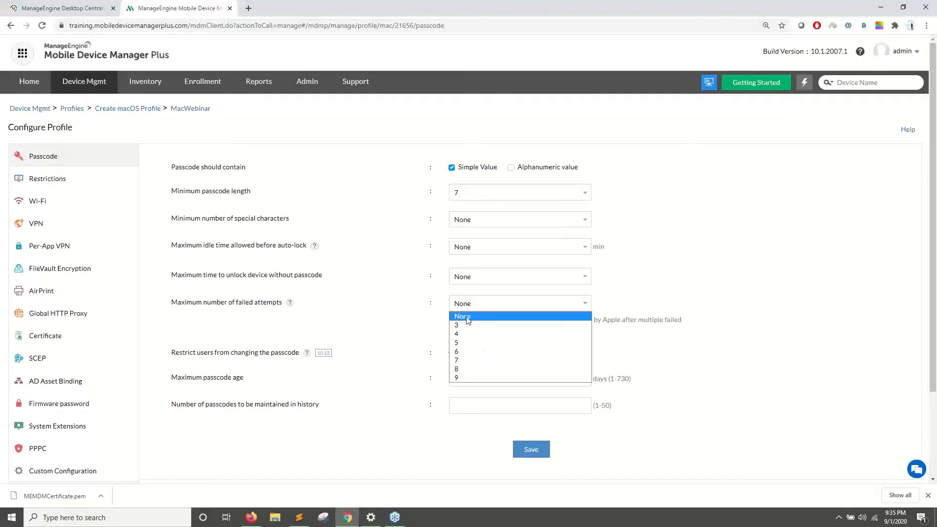
left_click(462, 361)
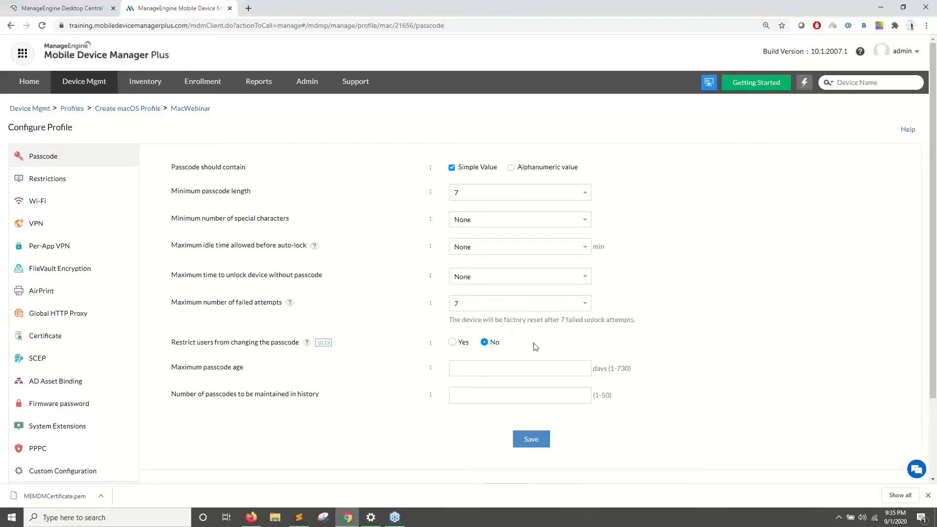
- Restrict iTunes File Sharing in the profile's Security restrictions and save the restrictions policy
left_click(76, 186)
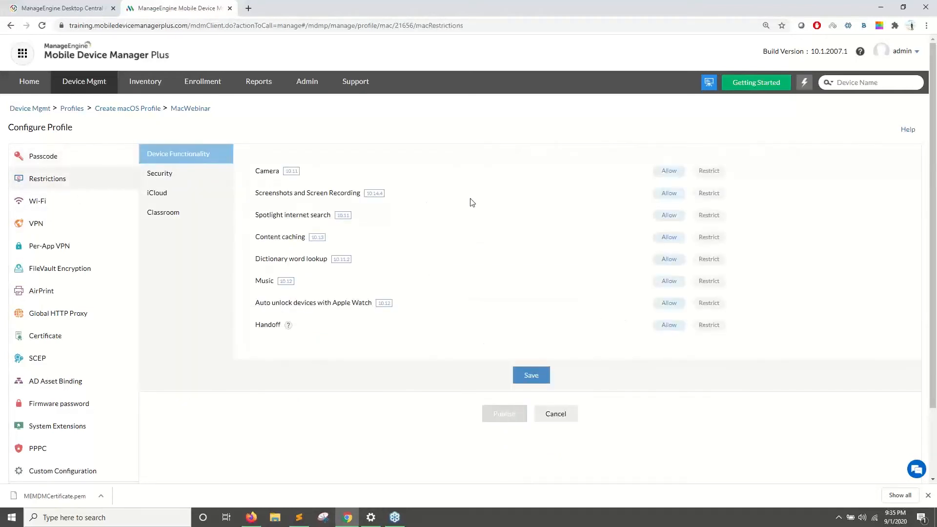
left_click(185, 182)
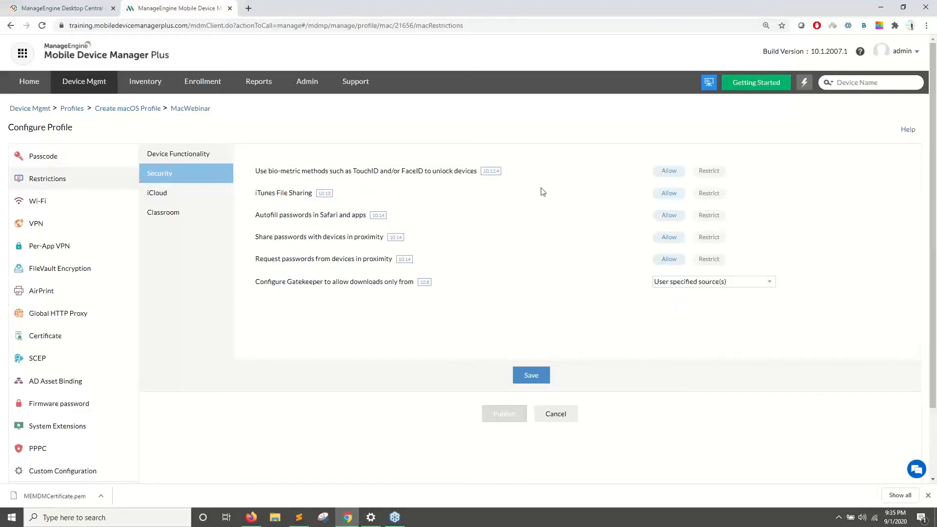
left_click(699, 195)
left_click(531, 375)
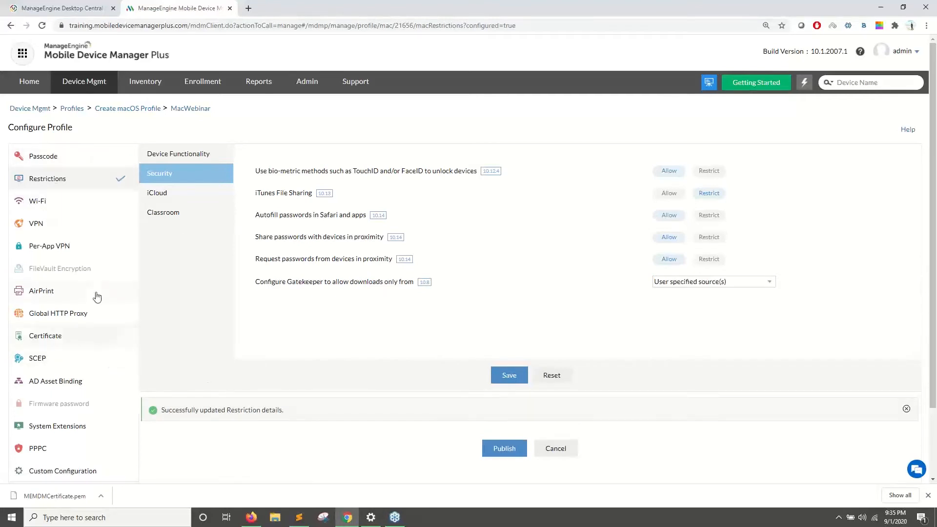
- Review the macOS profile's Wi-Fi settings, the VPN settings and the VPN connection types on offer
left_click(57, 209)
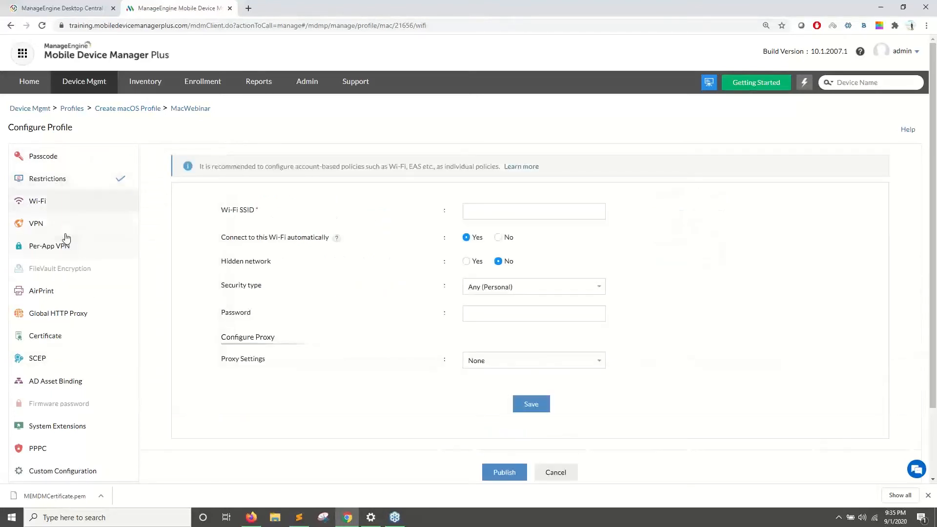
left_click(67, 225)
left_click(455, 233)
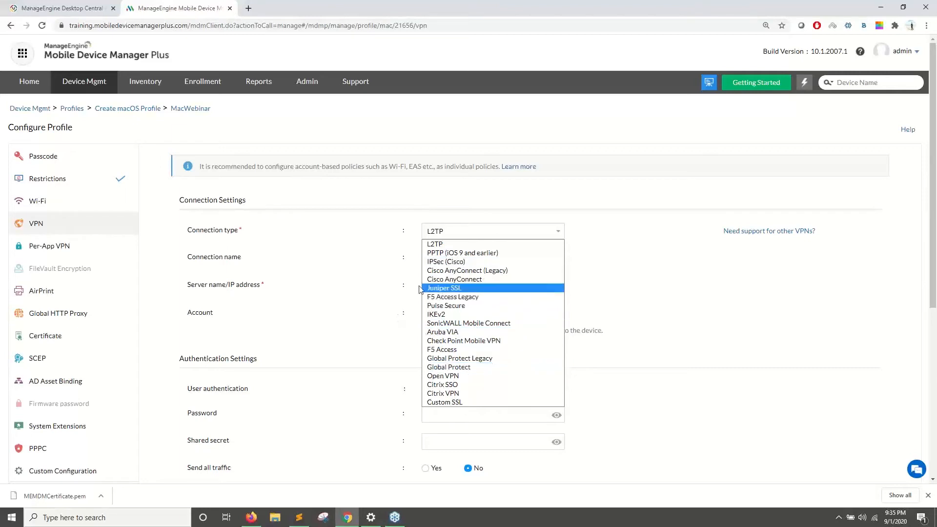
left_click(398, 290)
scroll(76, 305, "down", 1)
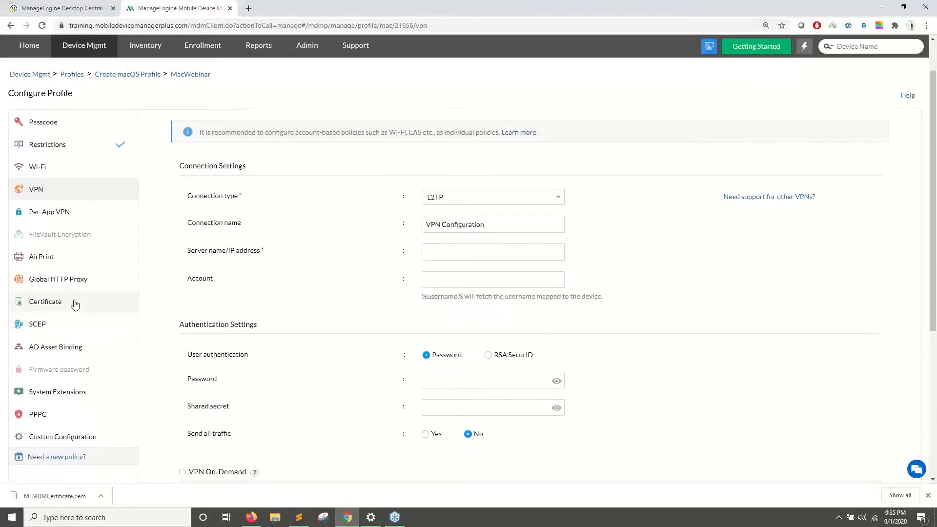
- Open the profile's Certificate policy and view the certificates that can be distributed
left_click(75, 304)
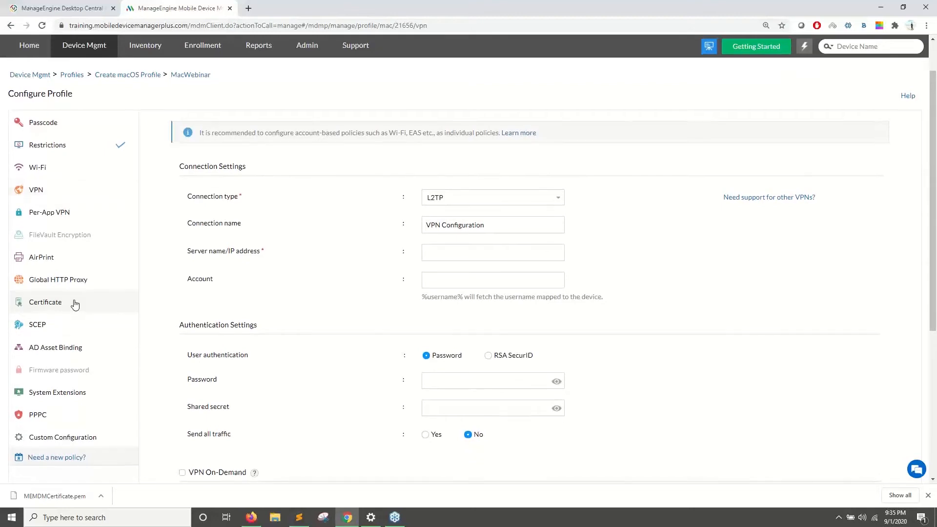
left_click(516, 215)
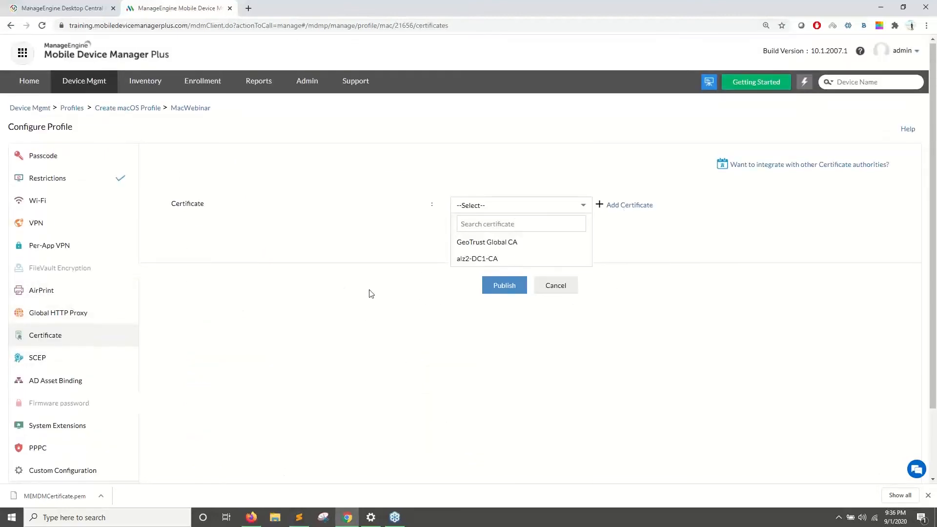
scroll(369, 292, "down", 2)
scroll(328, 324, "up", 2)
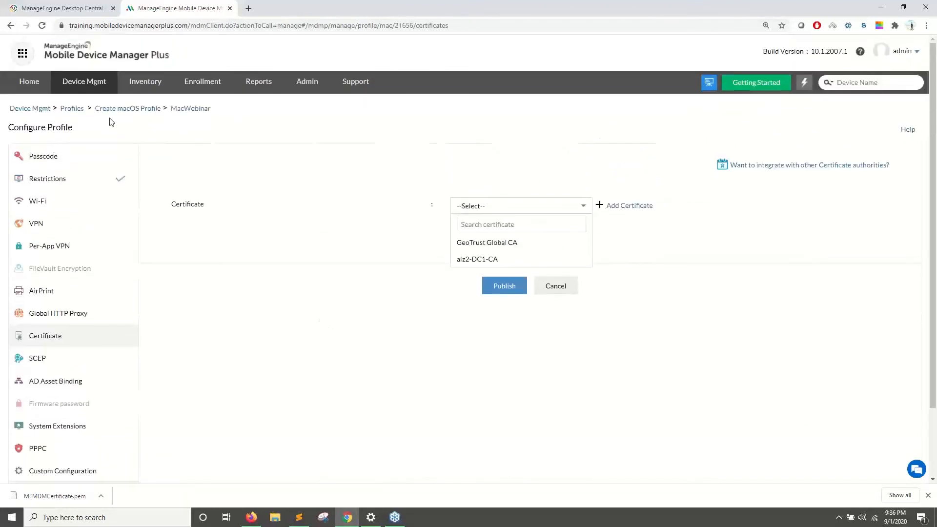
- Return to the profiles list and create another macOS profile, keeping its default name
left_click(85, 83)
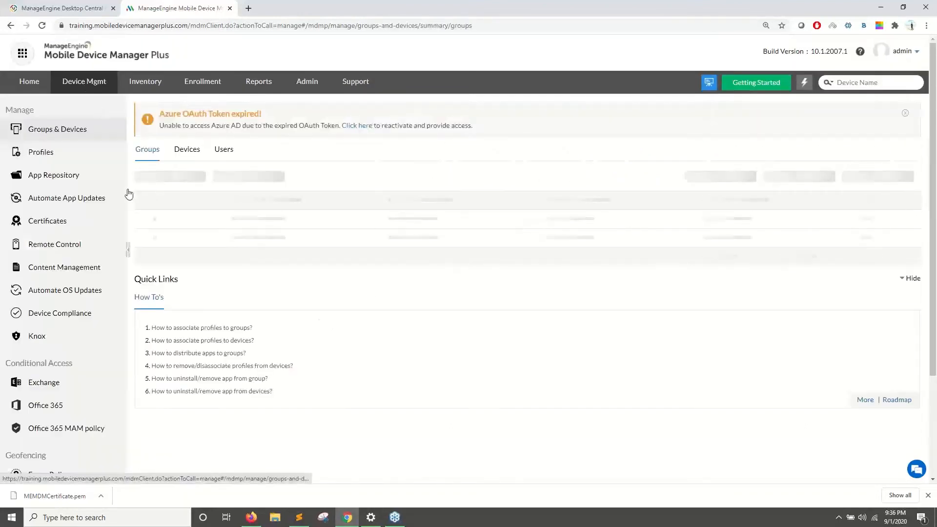
left_click(68, 160)
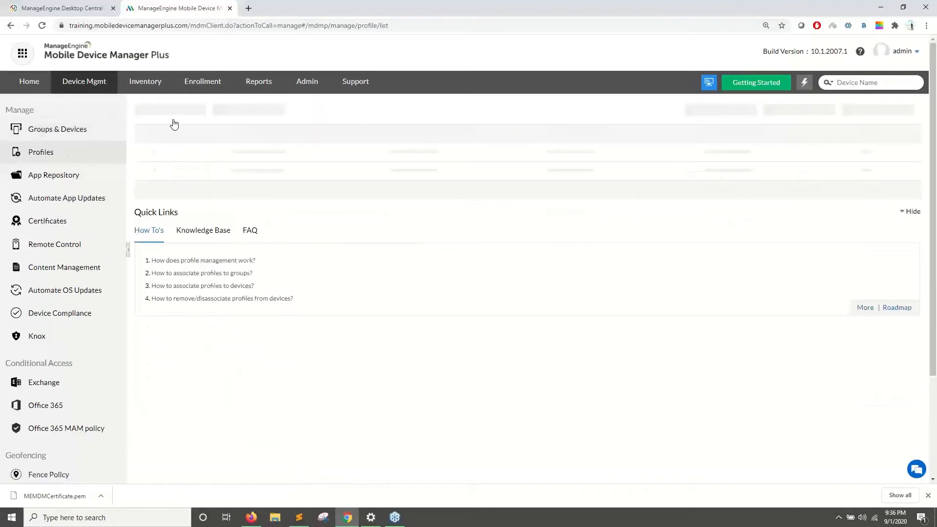
left_click(184, 109)
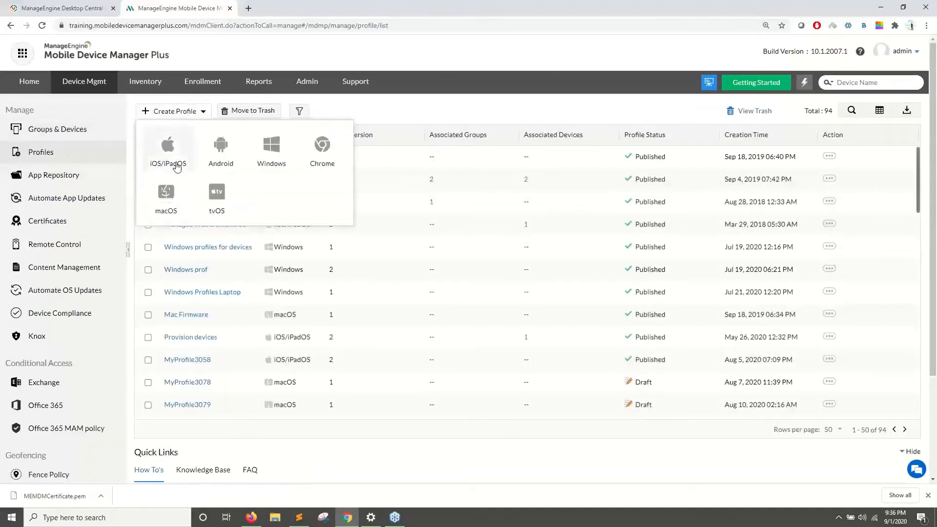
left_click(173, 202)
left_click(508, 256)
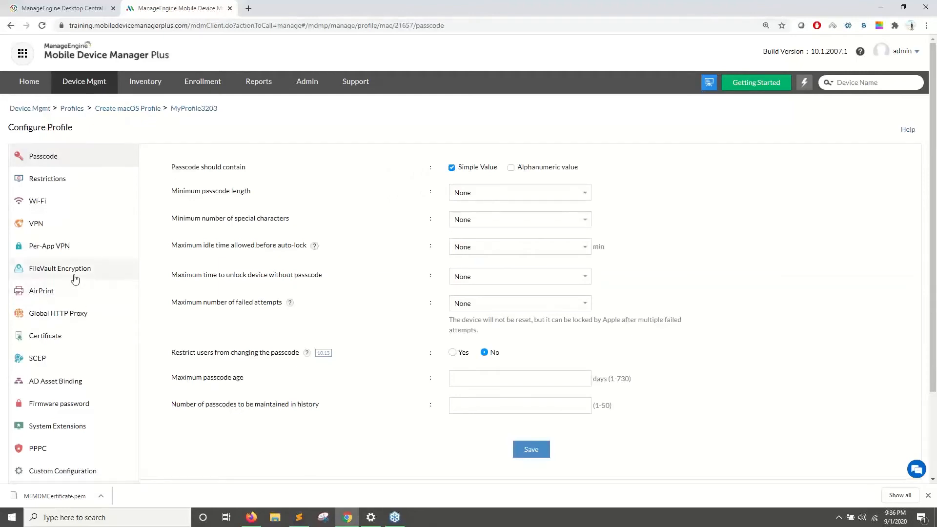
- In the new profile's FileVault Encryption policy, set encryption to use a Personal Recovery Key
left_click(74, 274)
left_click(422, 223)
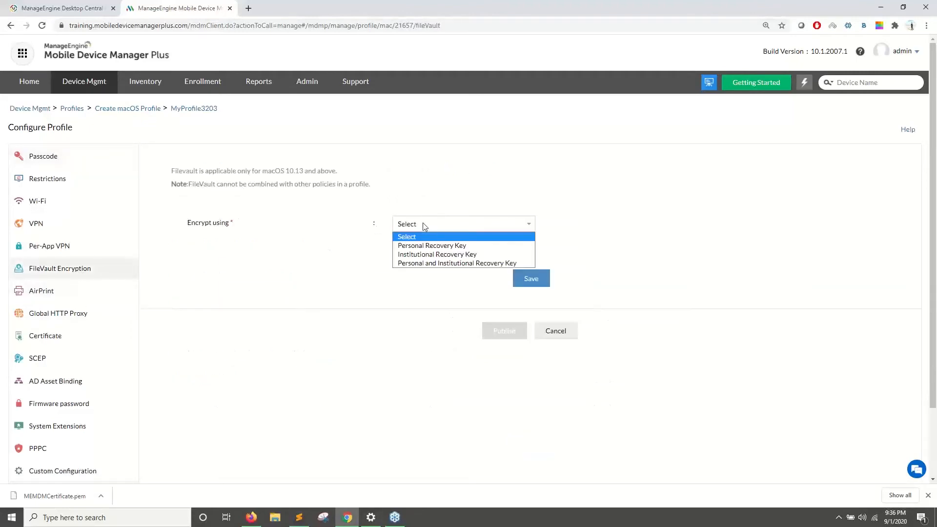
left_click(431, 246)
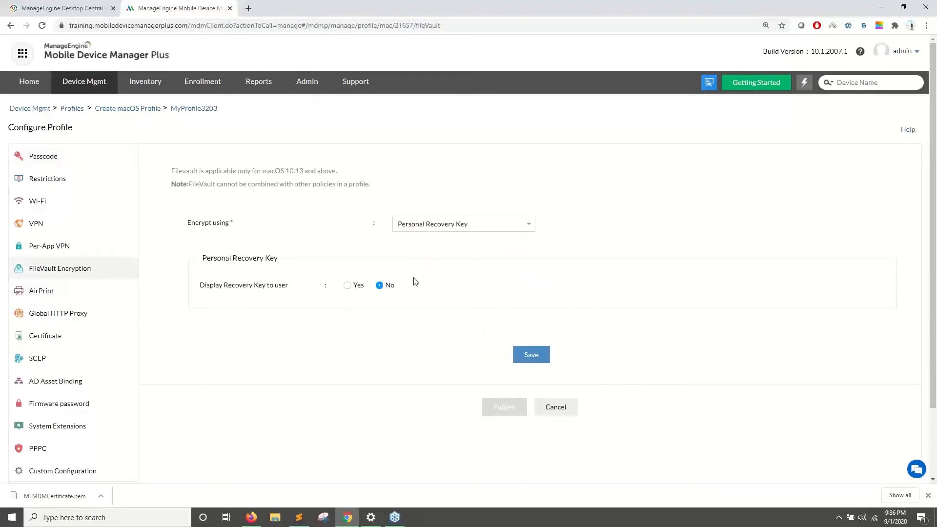
- Review FileVault's recovery key display choice, the Institutional Recovery Key certificate options and the combined Personal and Institutional Recovery Key settings
left_click(348, 286)
left_click(380, 286)
left_click(439, 227)
left_click(438, 254)
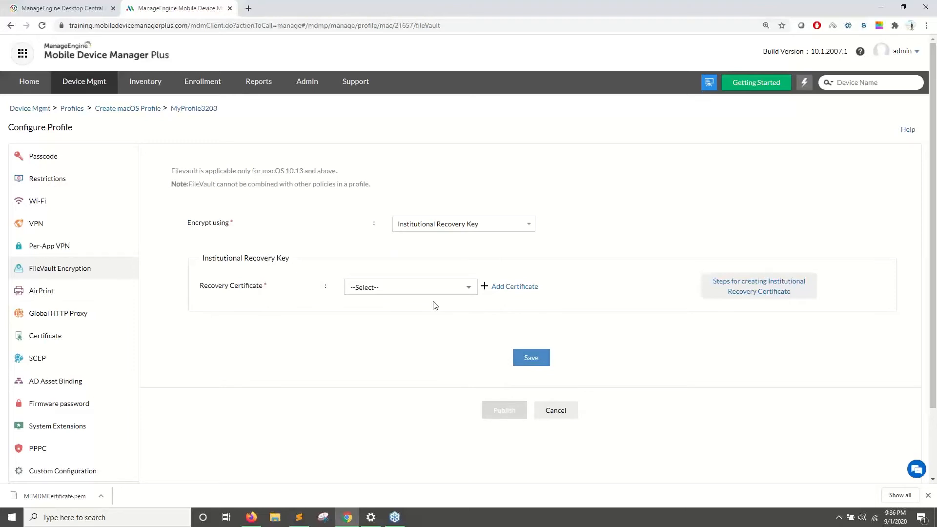
left_click(418, 288)
left_click(463, 229)
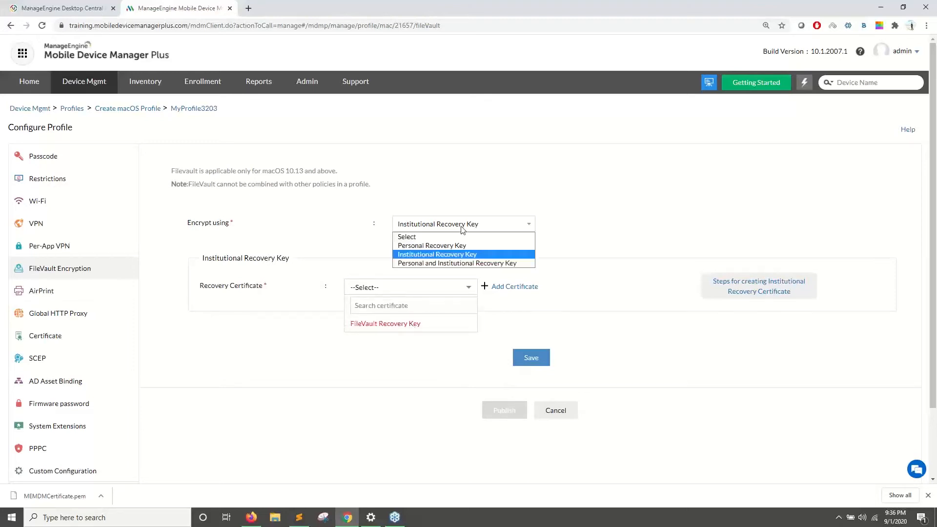
left_click(454, 264)
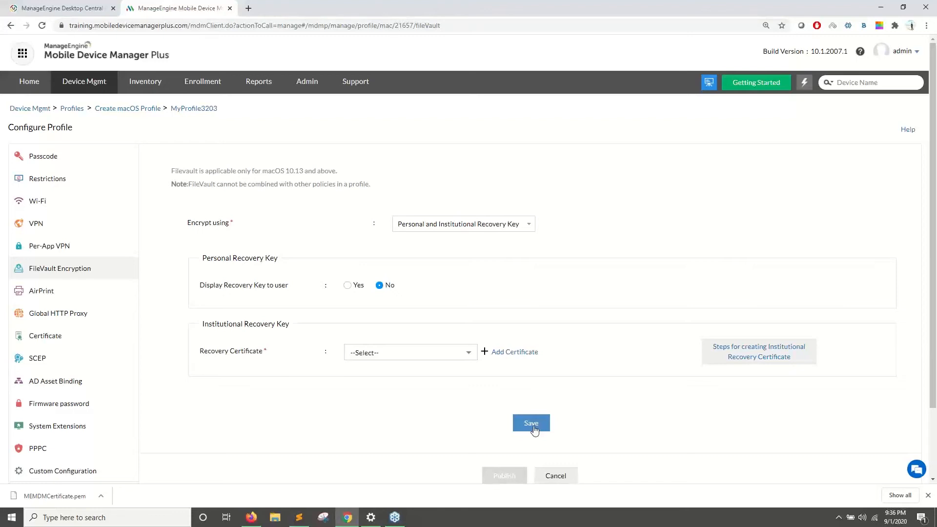
- In the macOS profile's Firmware password policy, enter the firmware password and its confirmation
scroll(151, 309, "down", 2)
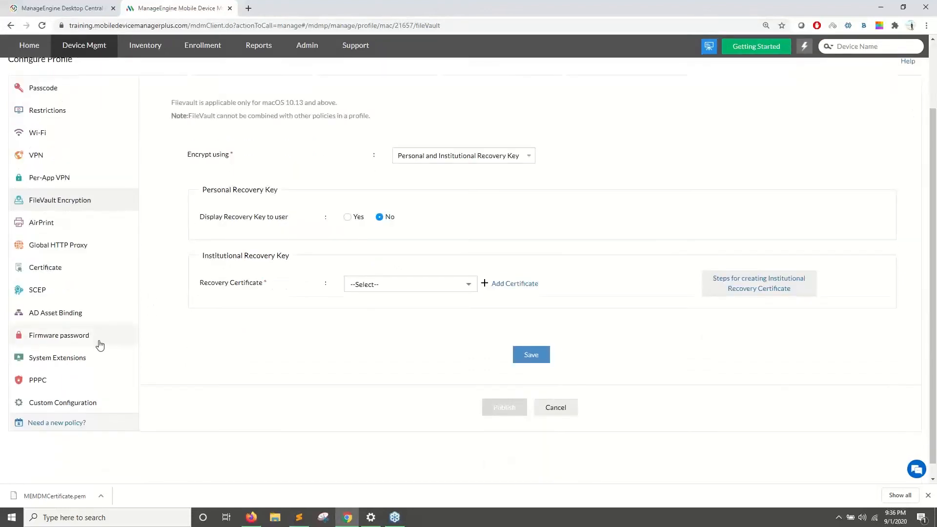
left_click(99, 341)
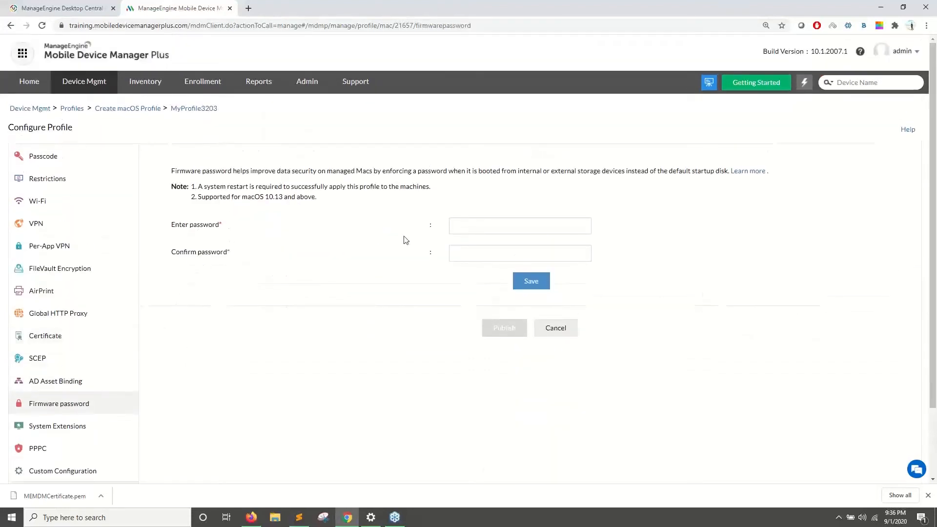
left_click(466, 227)
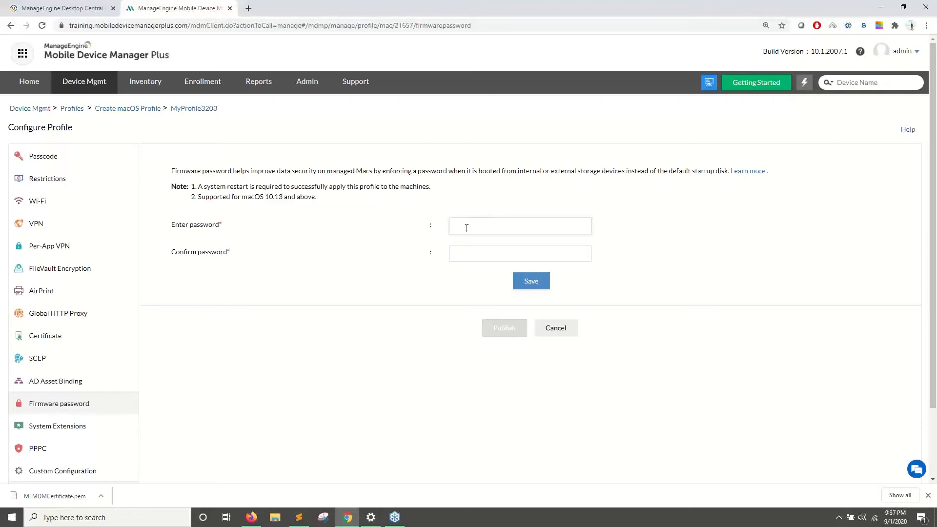
type("••••••••••")
key("Tab")
type("•••••••••••••")
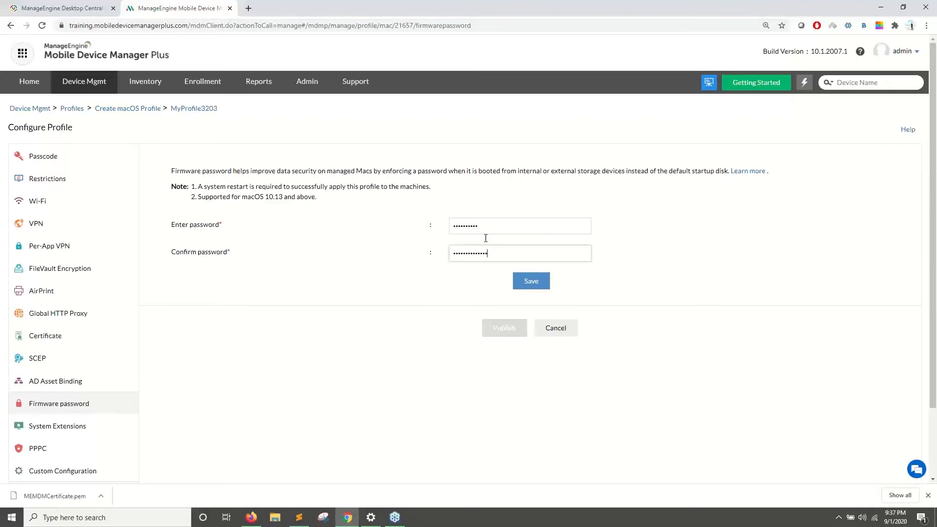
left_click(507, 226)
type("•••••")
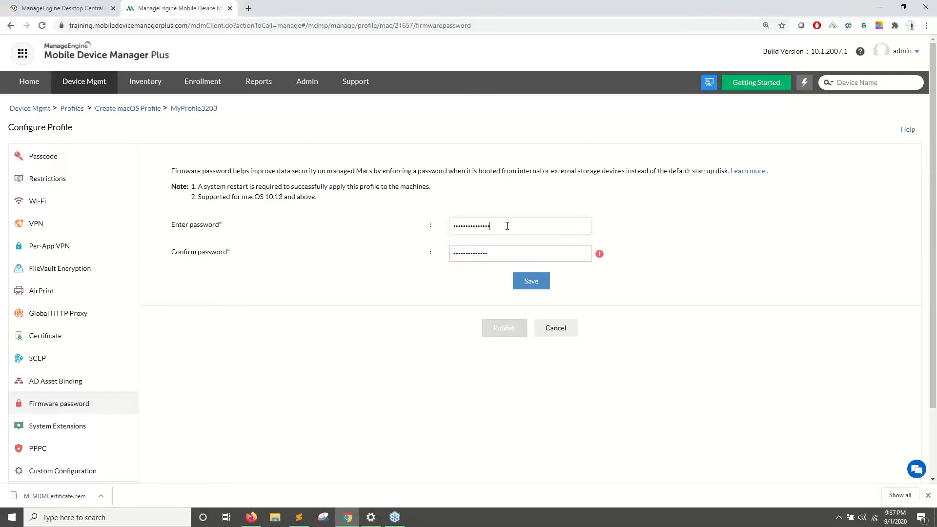
- Complete the password confirmation for the macOS profile's firmware password so that it matches the first entry
left_click(498, 254)
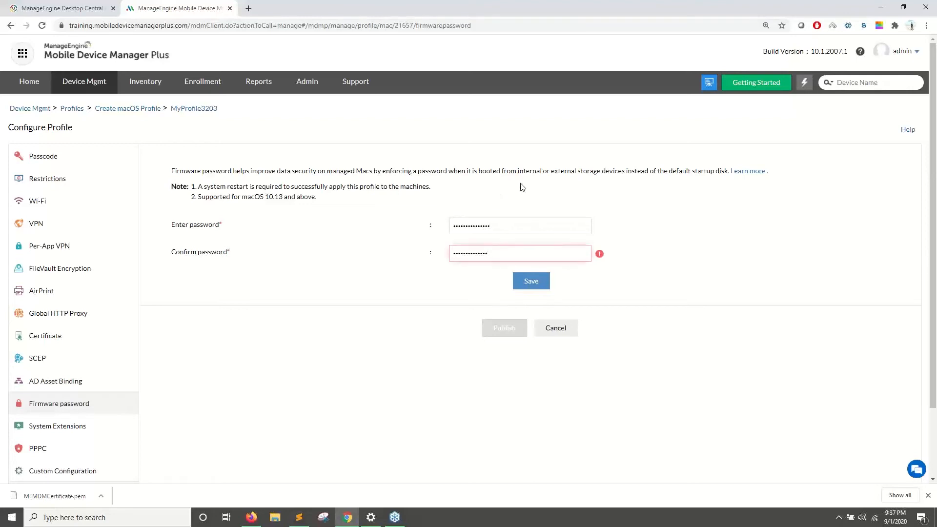
left_click_drag(483, 171, 598, 173)
left_click(603, 175)
left_click(502, 251)
type("••")
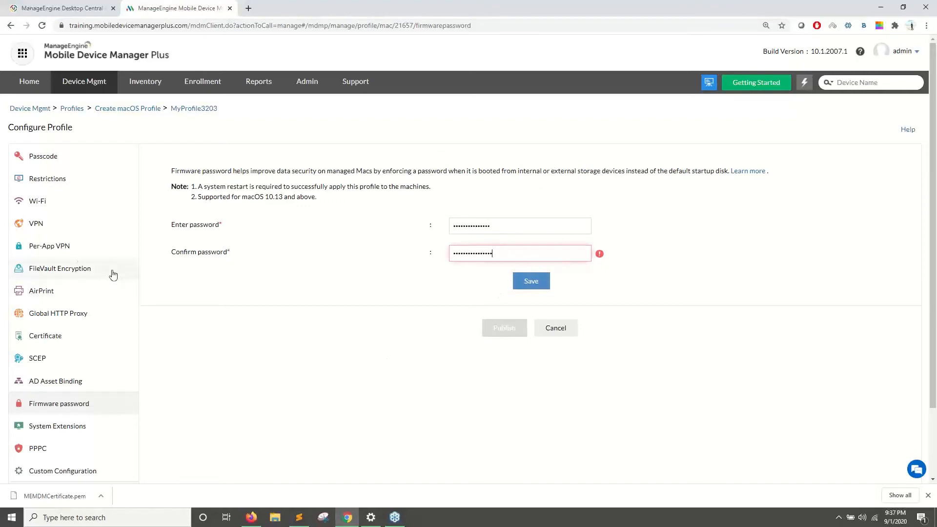
- View the FileVault Encryption settings of the macOS profile and return to the profiles list
left_click(79, 272)
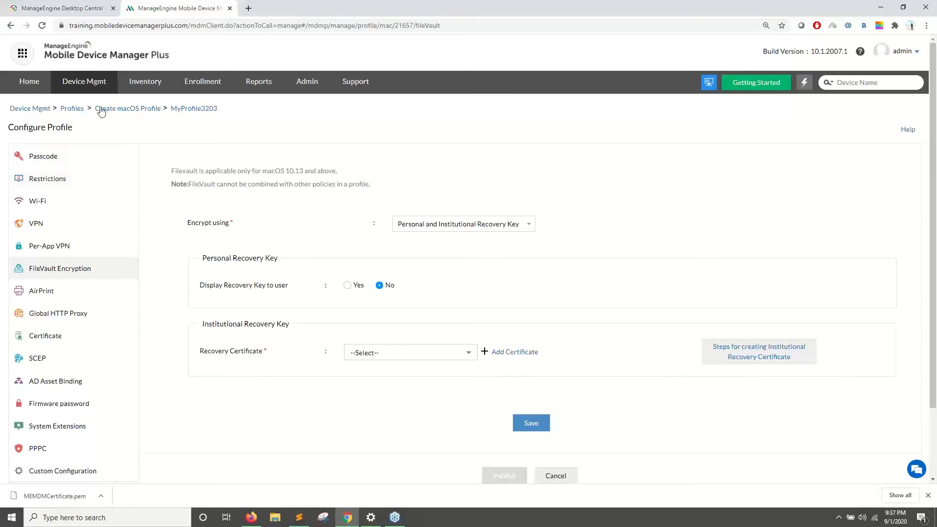
left_click(78, 109)
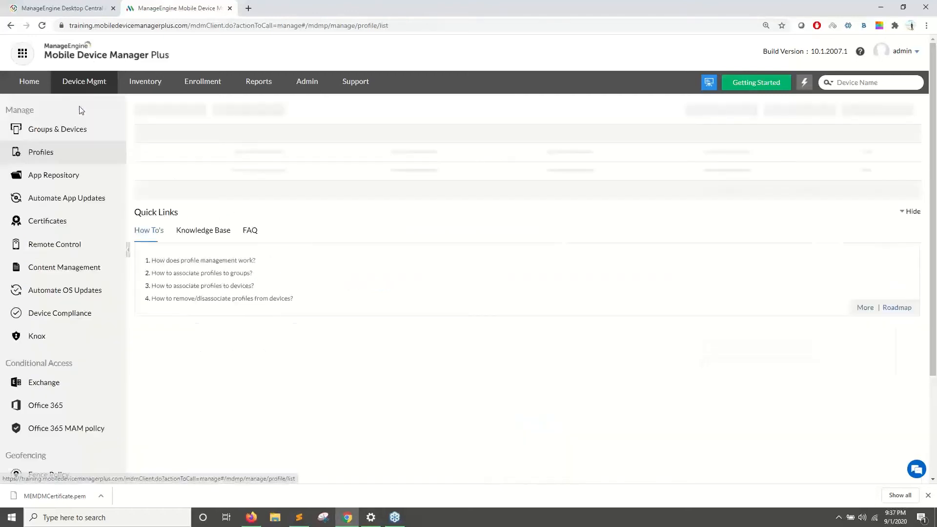
- Open the Groups & Devices list and view the filter option available for groups
left_click(79, 132)
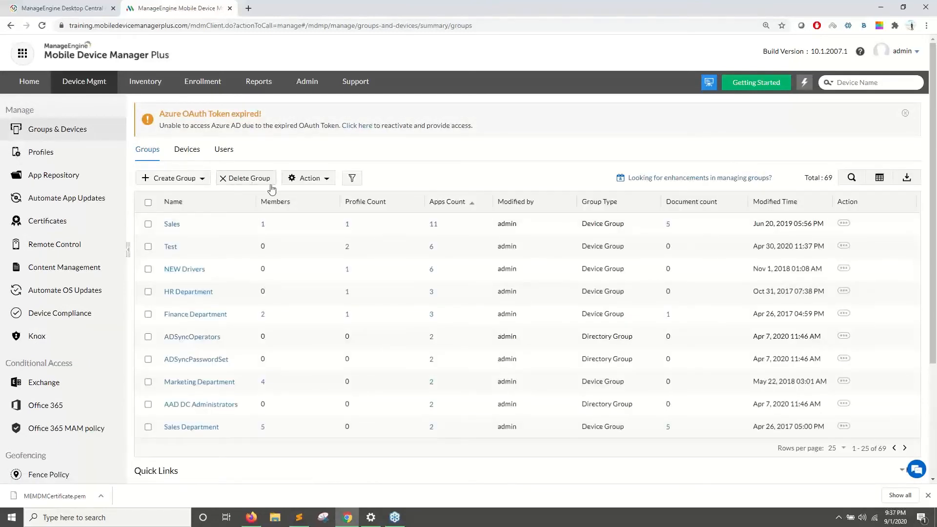
left_click(351, 179)
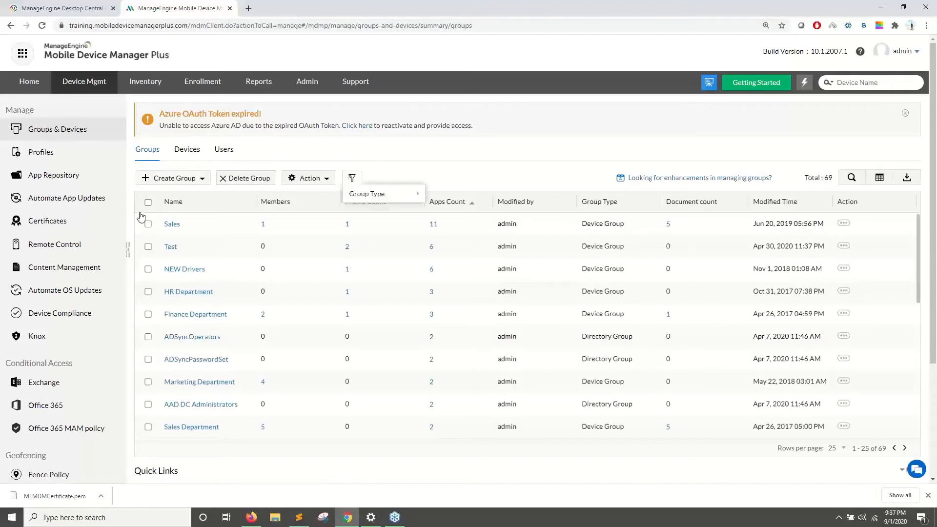
scroll(154, 186, "down", 2)
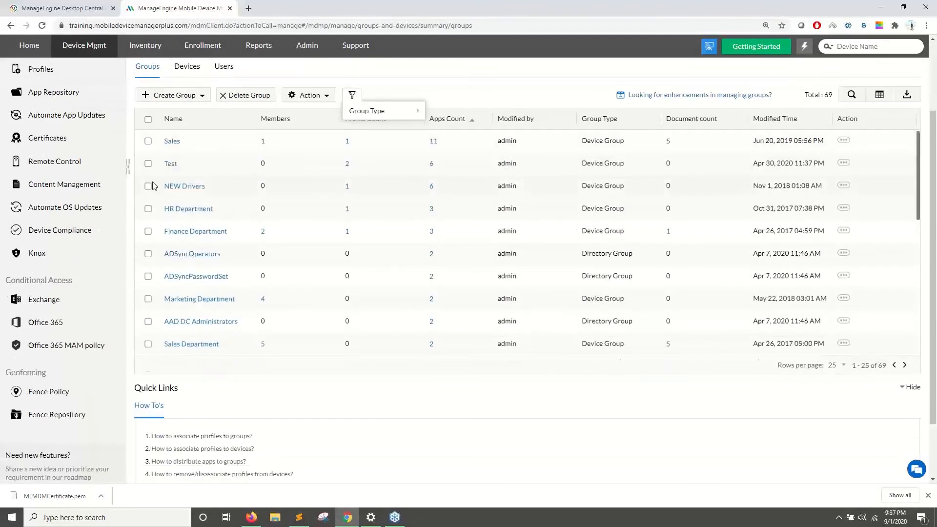
key("alt+Tab")
key("Right")
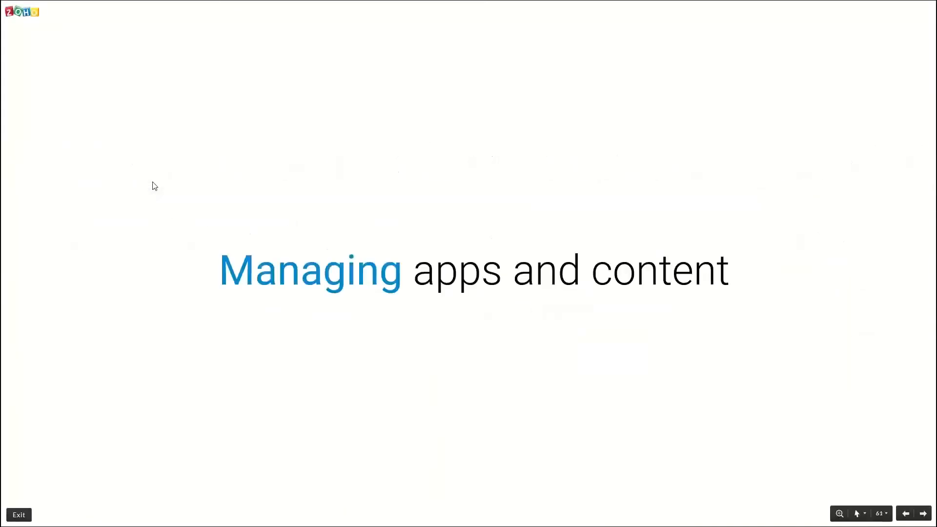
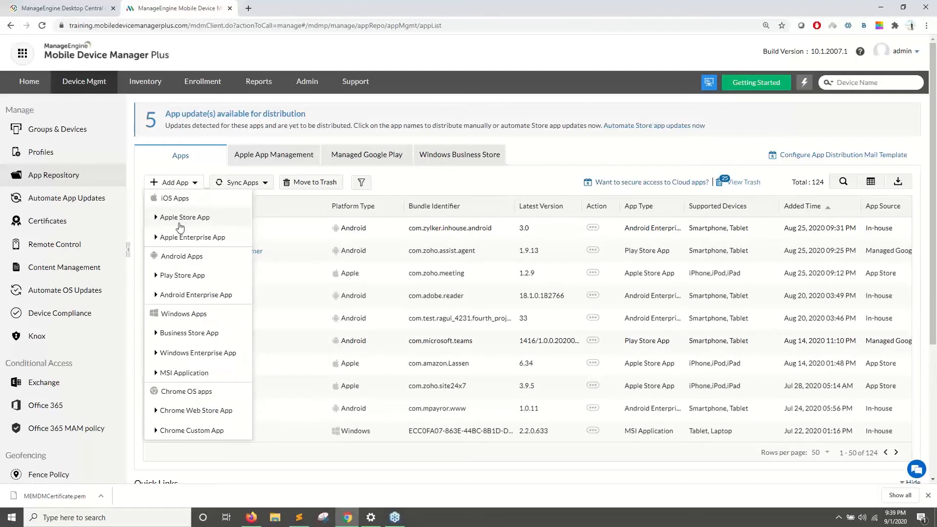
- Search the Apple store apps for "zoho meeting" and open the app details of Zoho Meeting
left_click(181, 222)
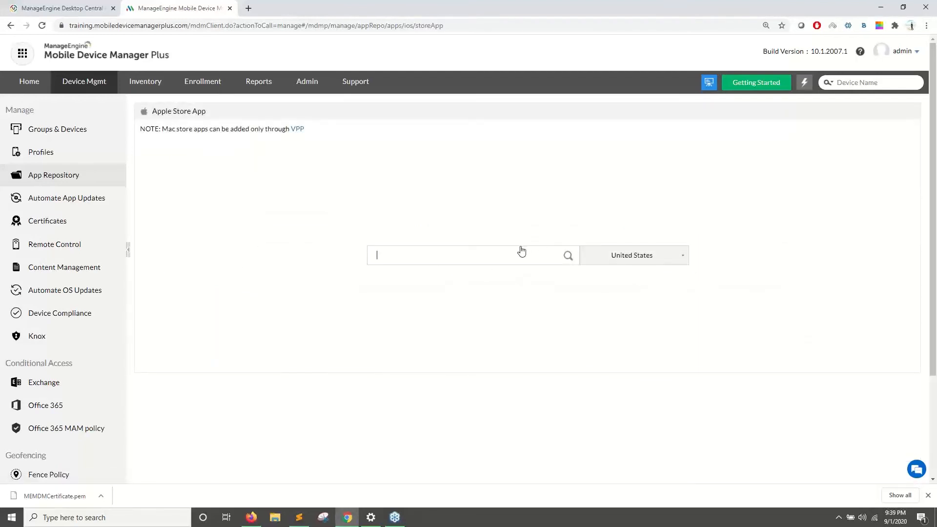
type("zoho meeting")
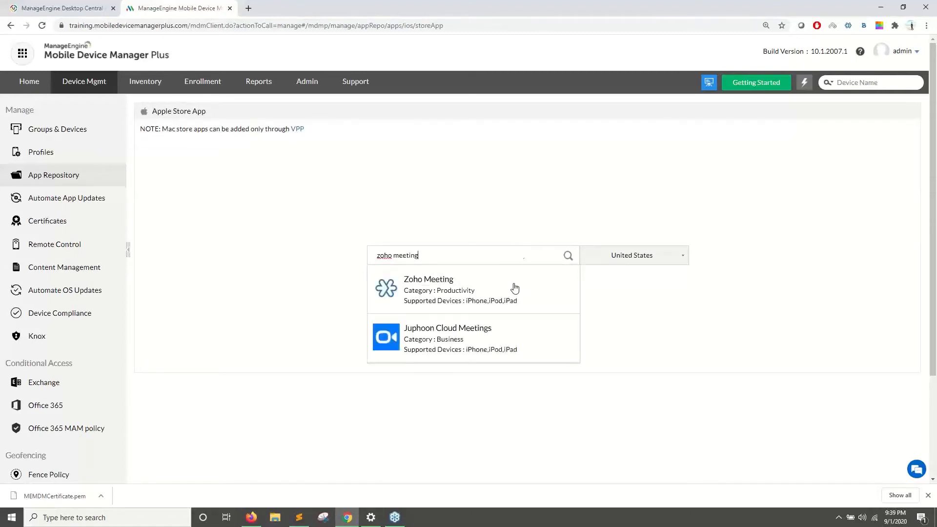
left_click(503, 294)
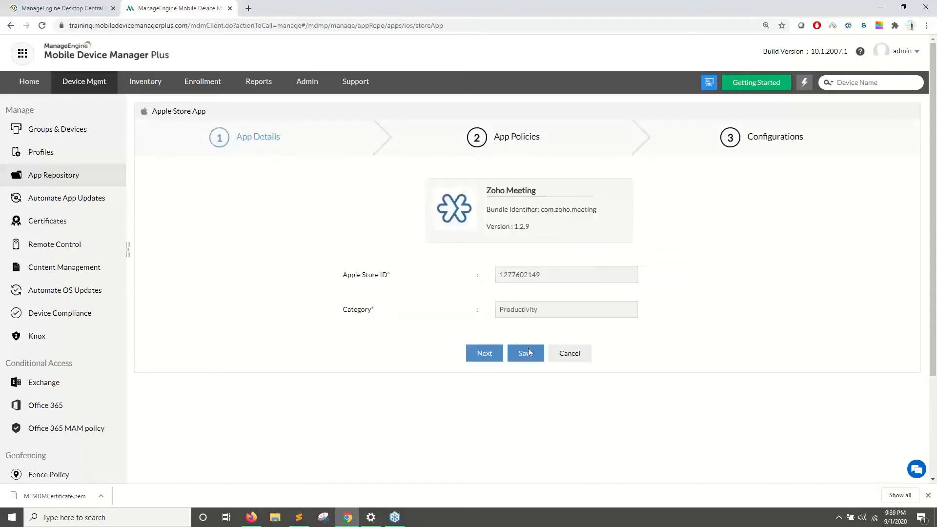
- Return to the App Repository and view the server token details under Apple App Management
left_click(86, 183)
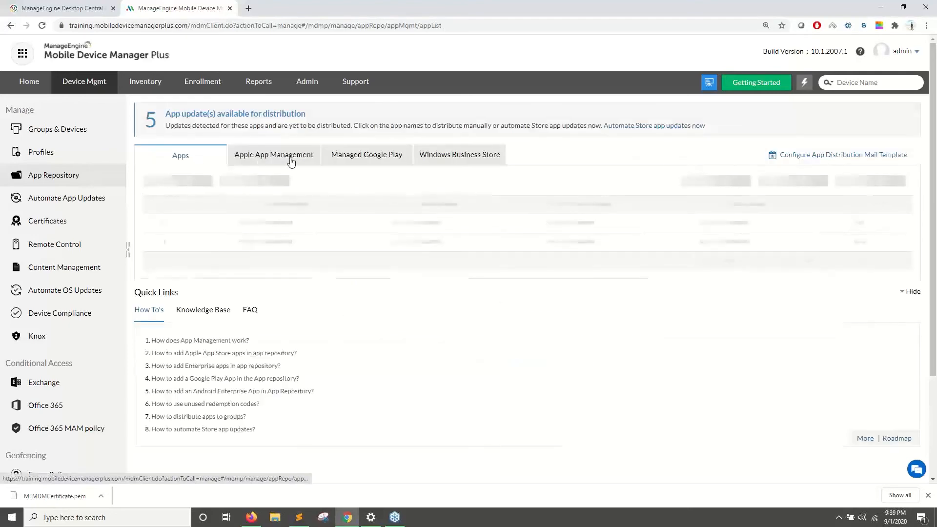
left_click(290, 158)
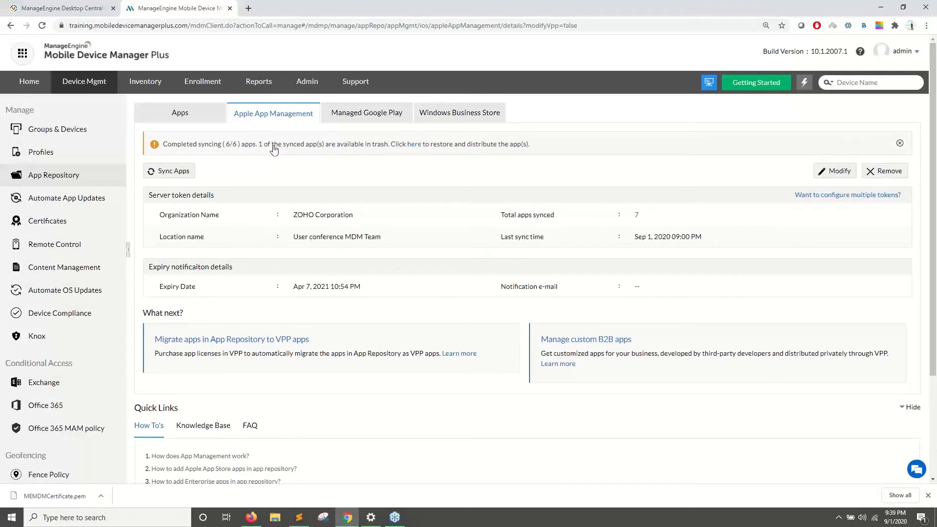
- Open the Apple Business Manager site, business.apple.com, in a new browser tab
left_click(248, 10)
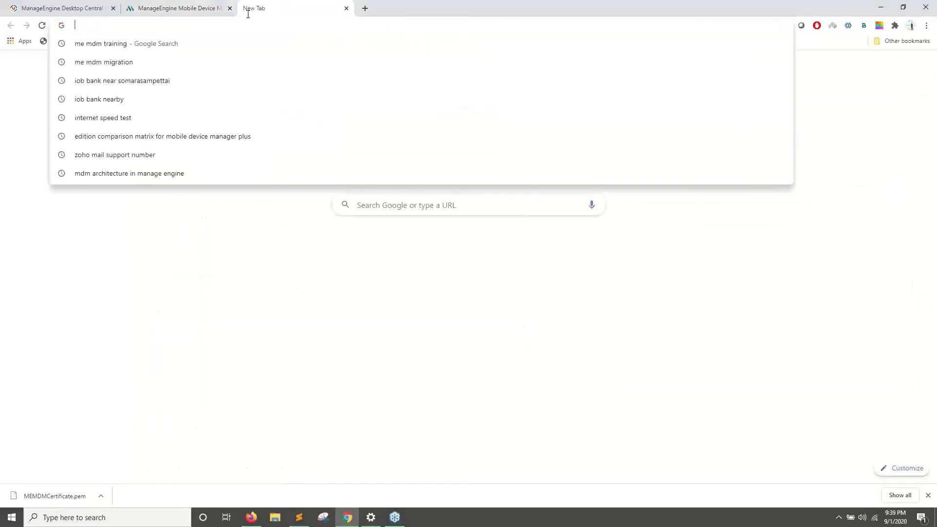
type("bu")
key("Return")
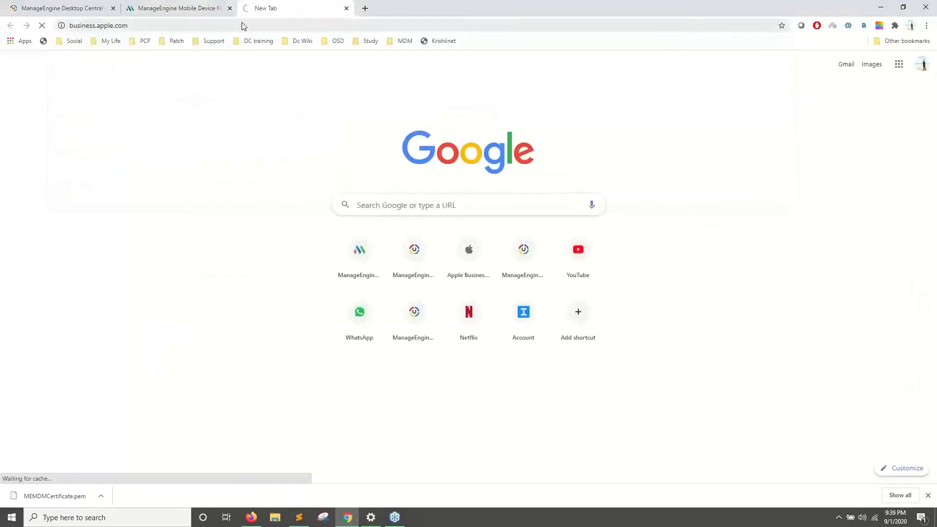
- Switch to Desktop Central and open Apple App Management in its mobile device App Repository
left_click(78, 8)
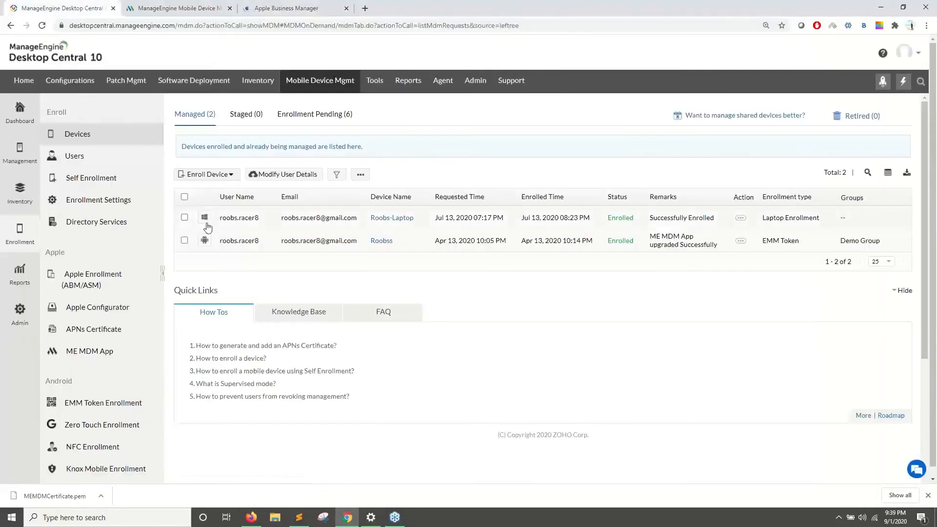
left_click(22, 152)
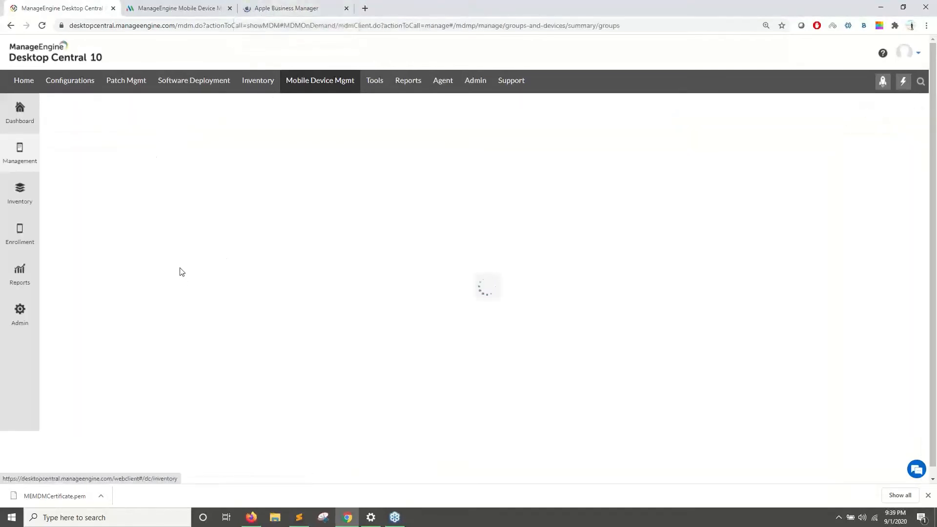
left_click(205, 8)
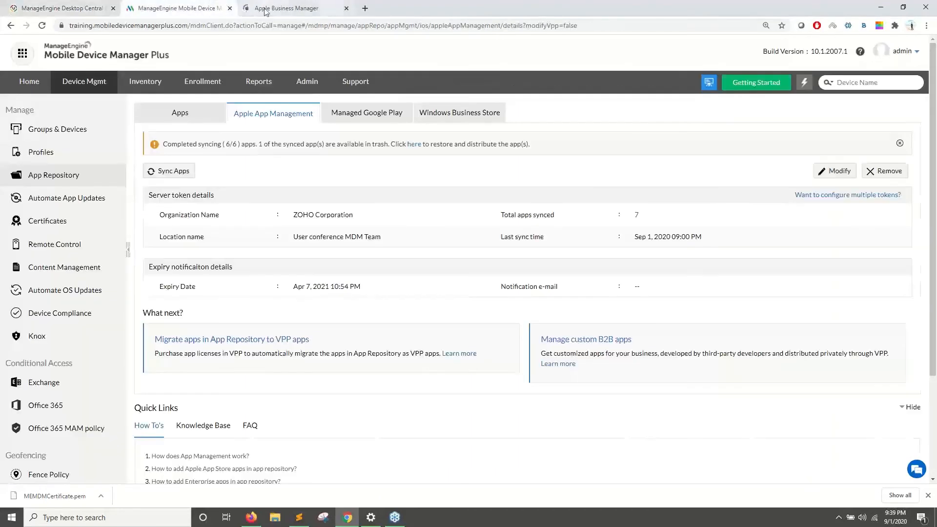
left_click(91, 13)
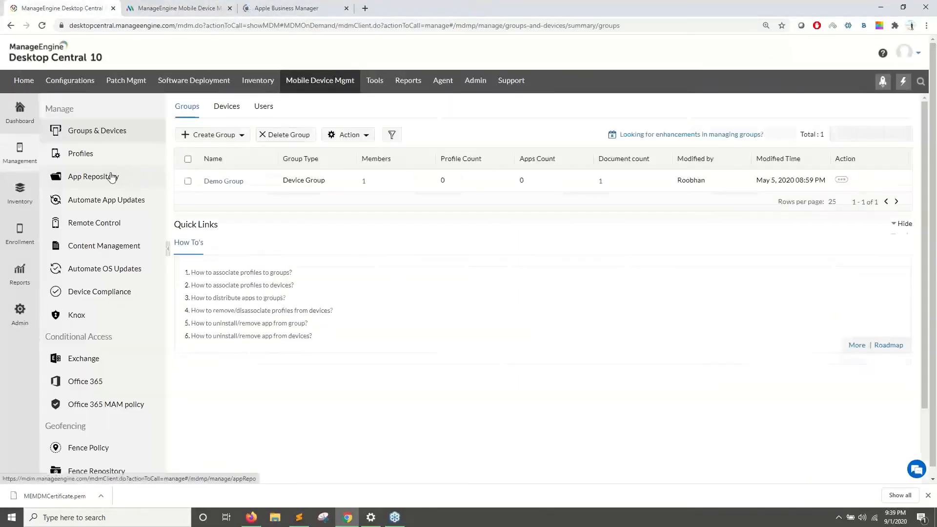
left_click(112, 177)
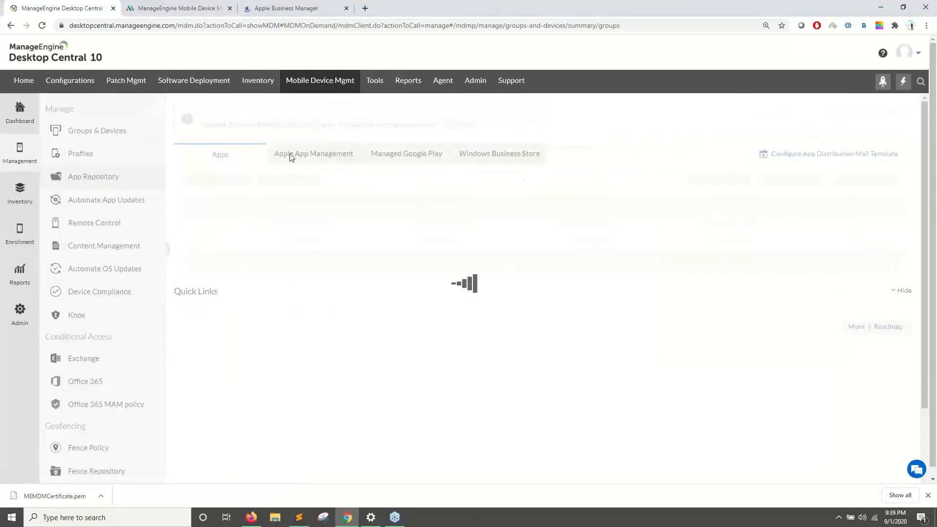
left_click(290, 155)
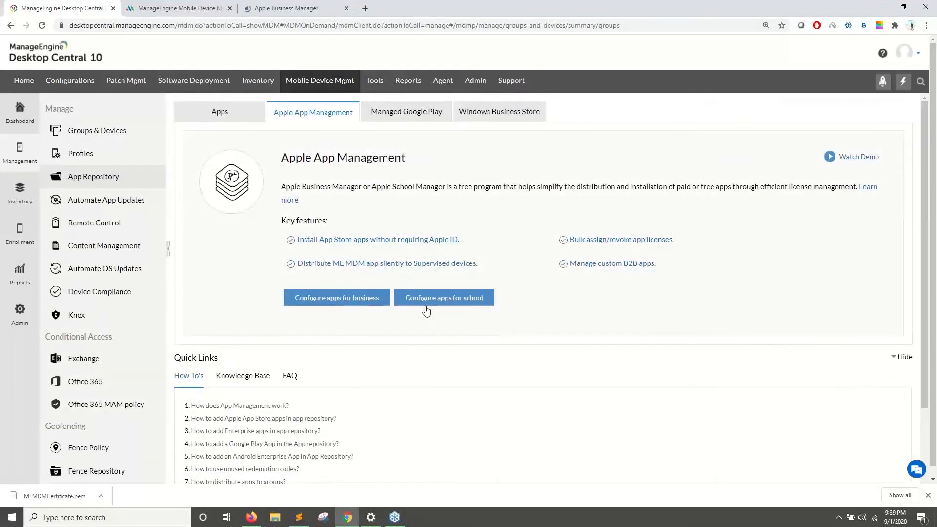
- Open the setup for business apps and examine the server token requirement for Apple Business Manager
left_click(337, 297)
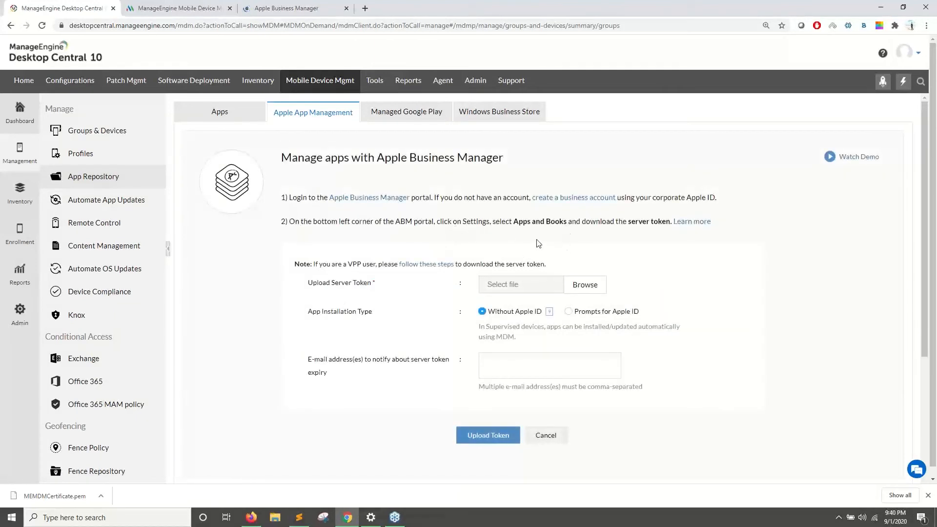
left_click_drag(331, 282, 394, 279)
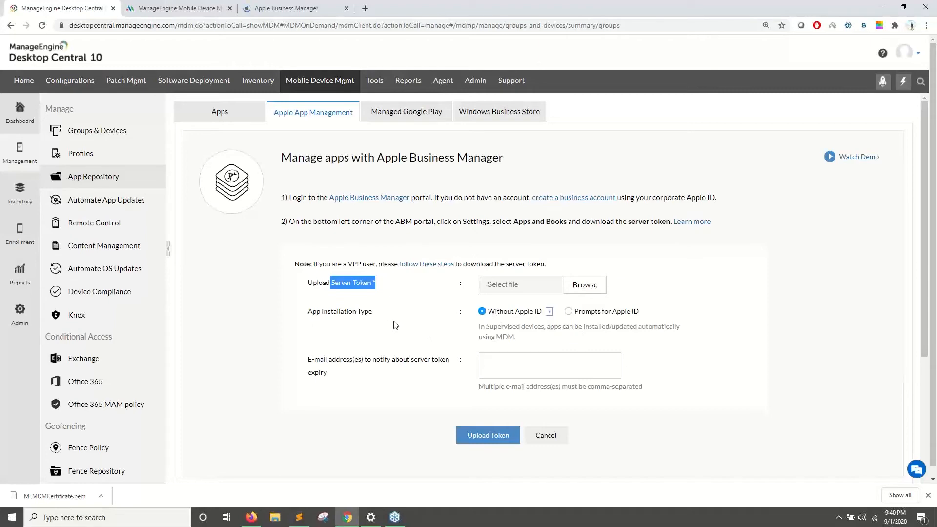
- Check the Apple App Management page in Mobile Device Manager Plus again and switch to Apple Business Manager
left_click(188, 8)
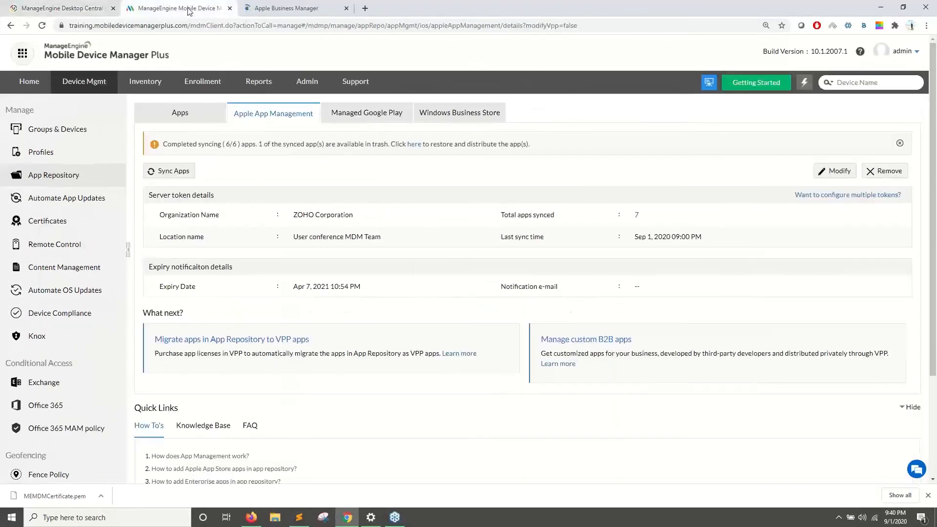
left_click(251, 8)
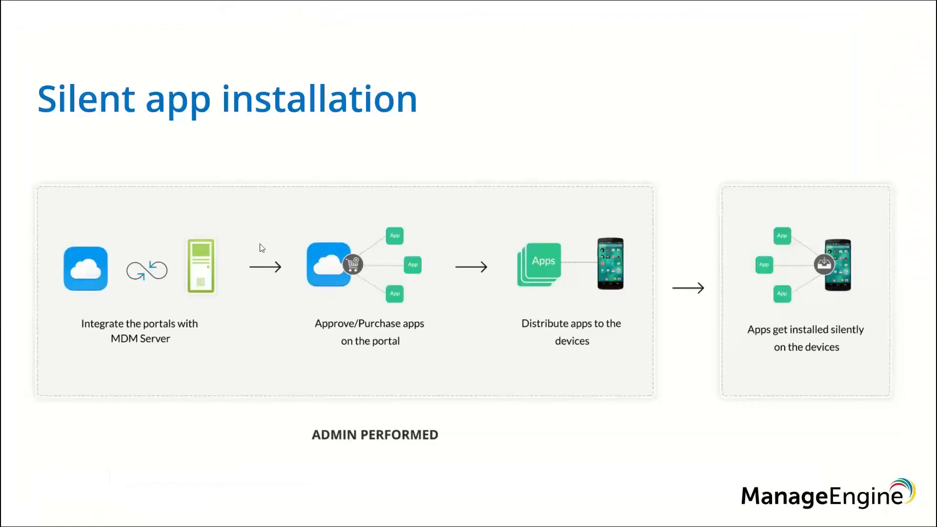
key("Right")
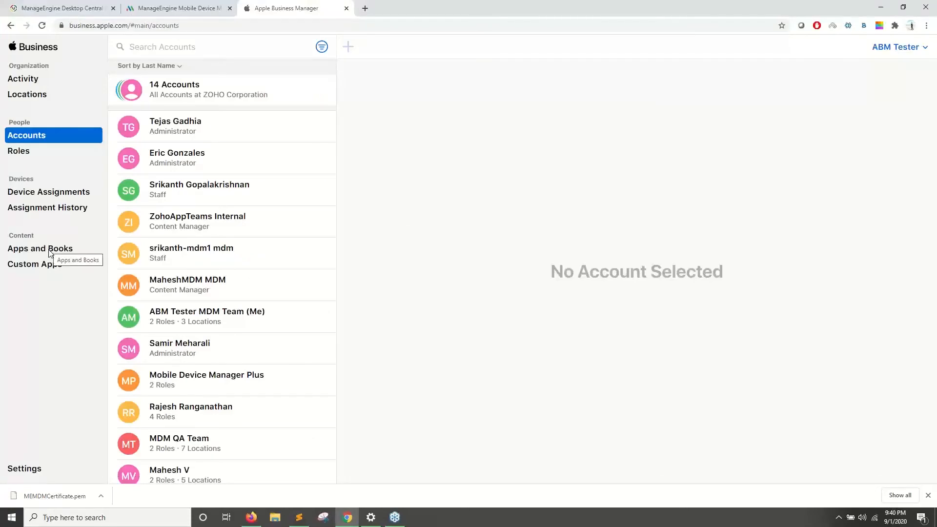
- Open the Apps and Books catalogue and select the Amazon Kindle app
left_click(49, 250)
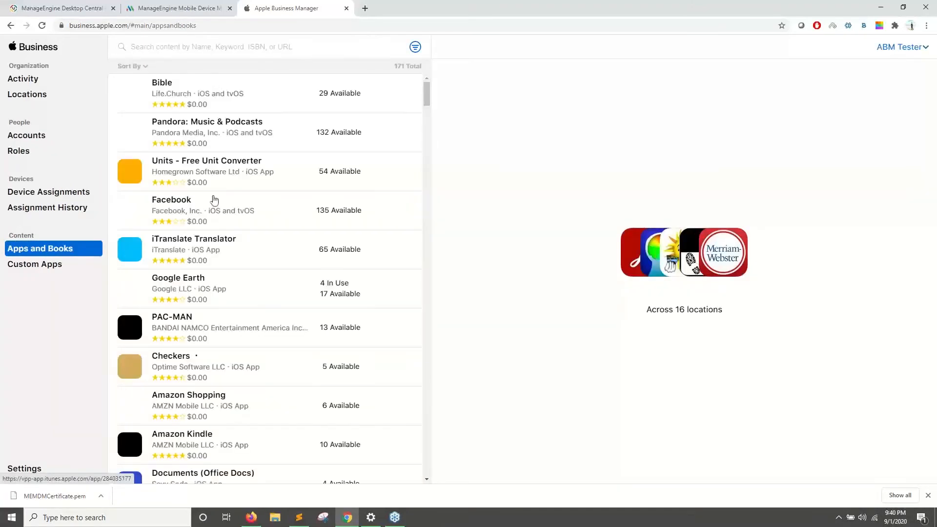
scroll(209, 252, "down", 2)
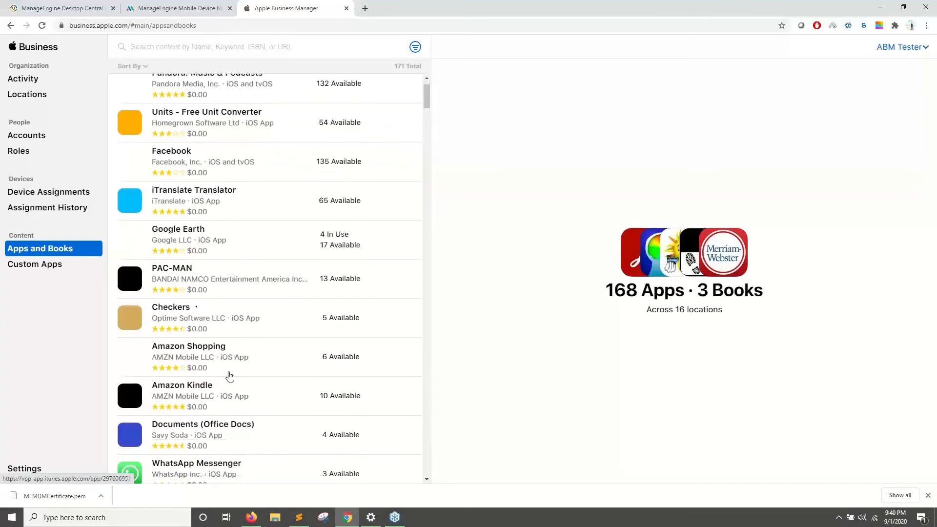
scroll(230, 375, "down", 1)
left_click(222, 296)
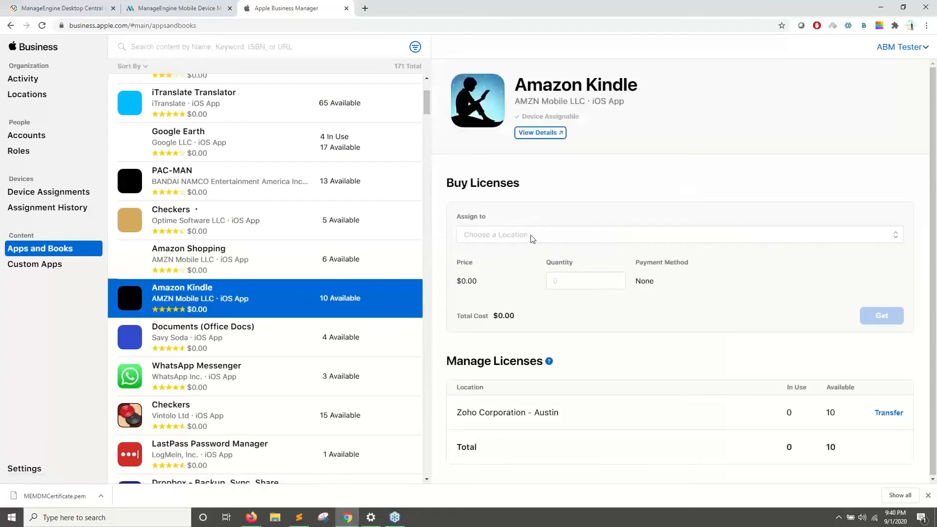
- Fill in the Amazon Kindle license purchase with the location User conference JAN and a quantity of 100
left_click(533, 236)
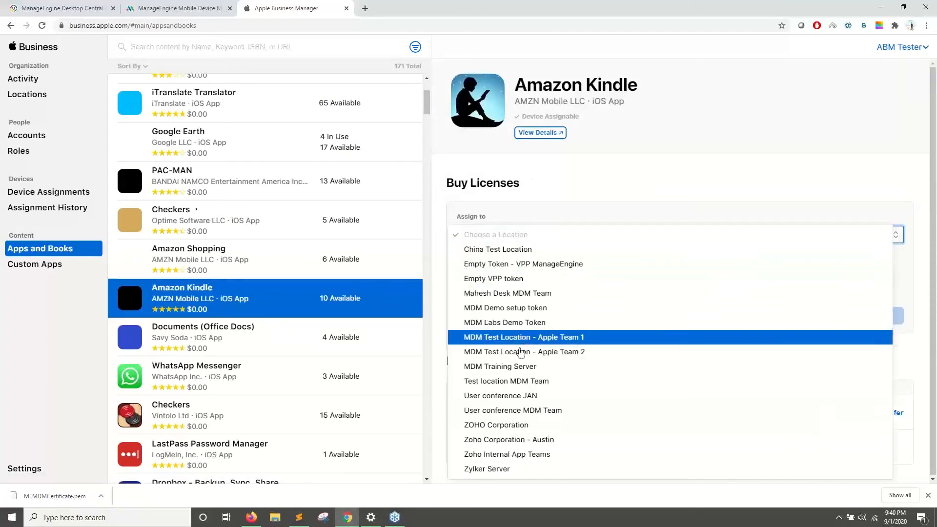
left_click(518, 397)
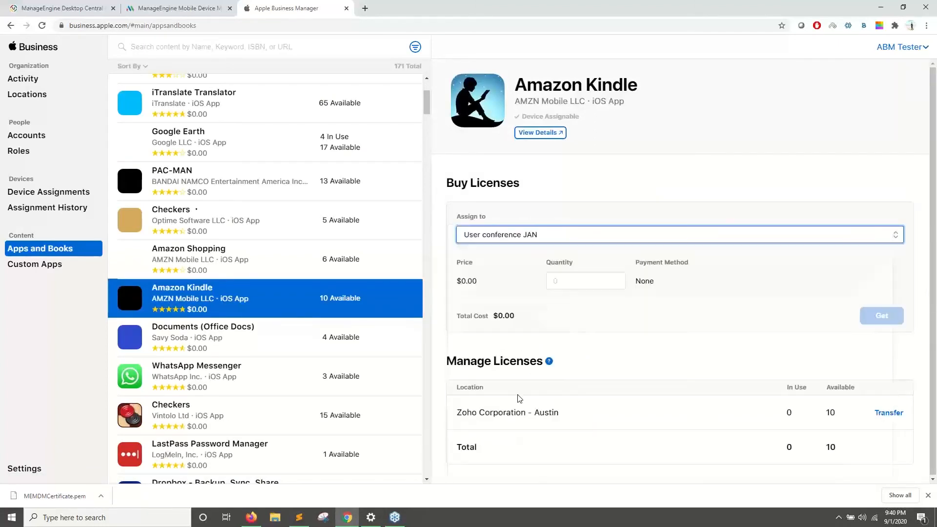
left_click(565, 278)
type("100")
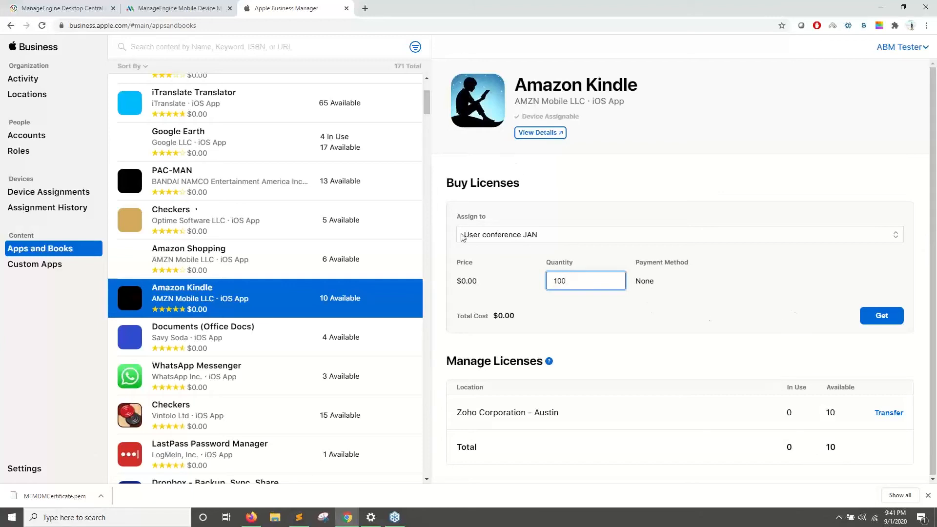
scroll(238, 100, "up", 1)
left_click(201, 47)
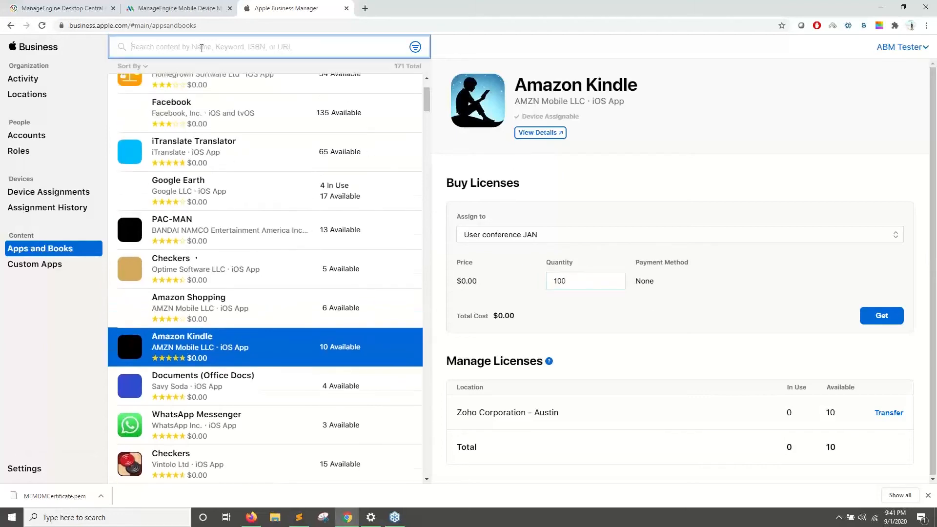
left_click(543, 246)
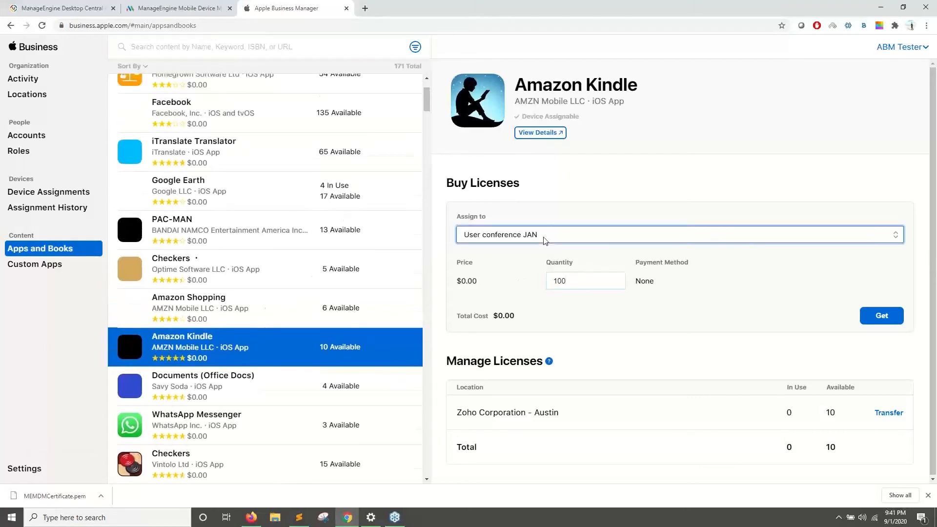
- Set the Amazon Kindle license location to Empty Token - VPP ManageEngine, and sync and review the apps in Mobile Device Manager Plus
left_click(524, 271)
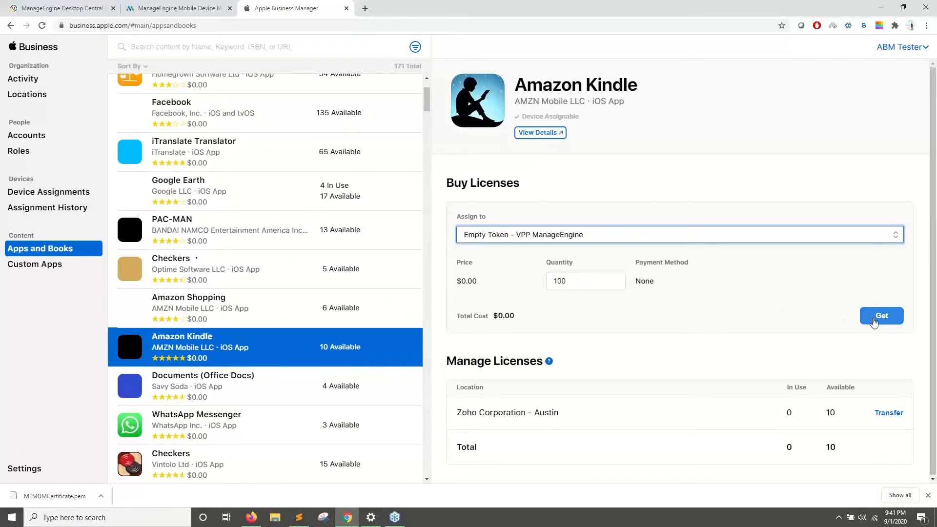
left_click(168, 4)
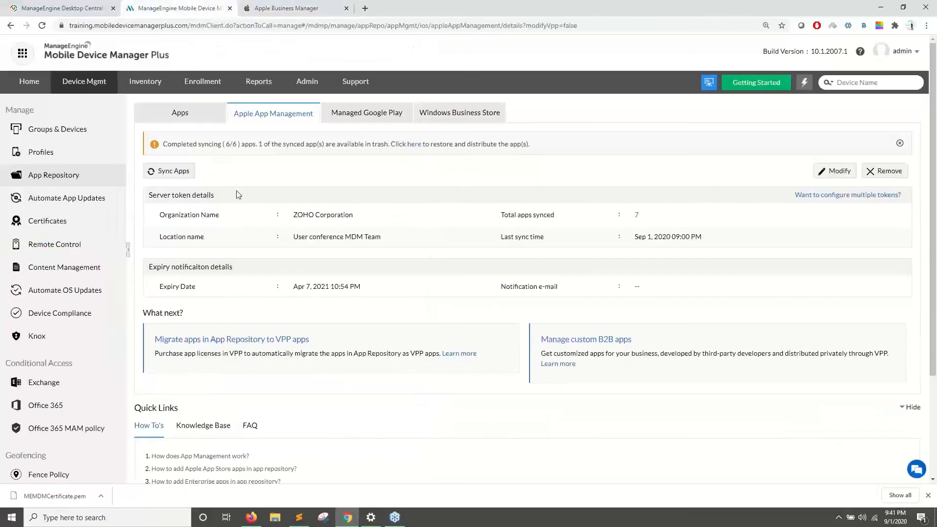
left_click(176, 171)
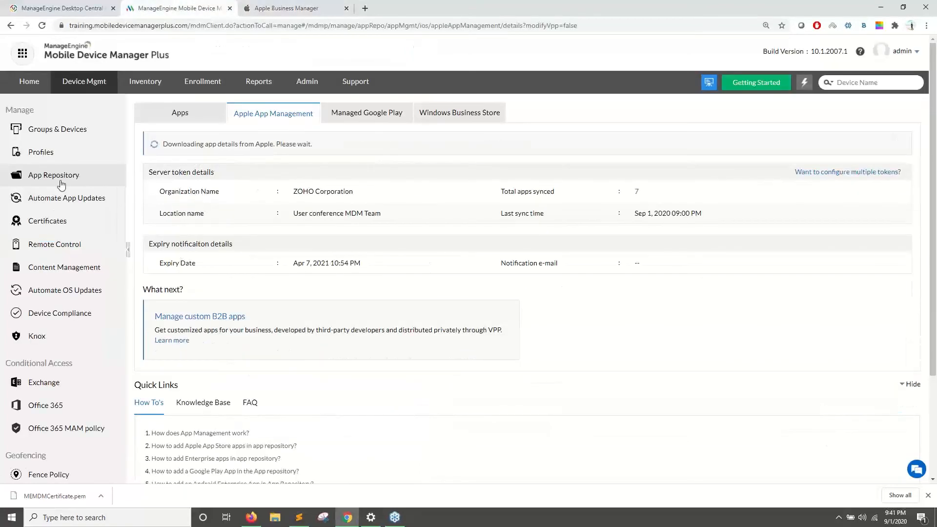
left_click(75, 171)
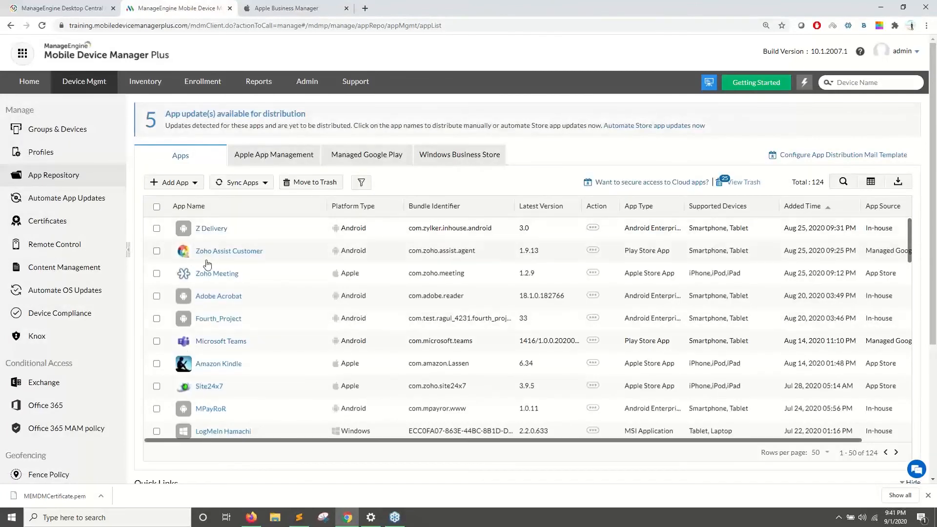
scroll(214, 270, "down", 4)
- Examine the Apple apps available for distribution to the Sales group, filtering the app selection by the Apple platform
left_click(87, 132)
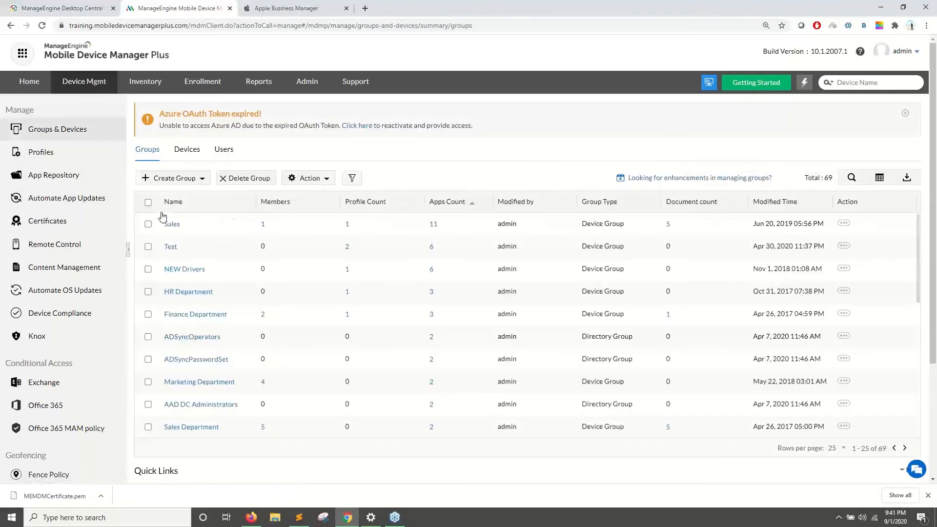
left_click(148, 224)
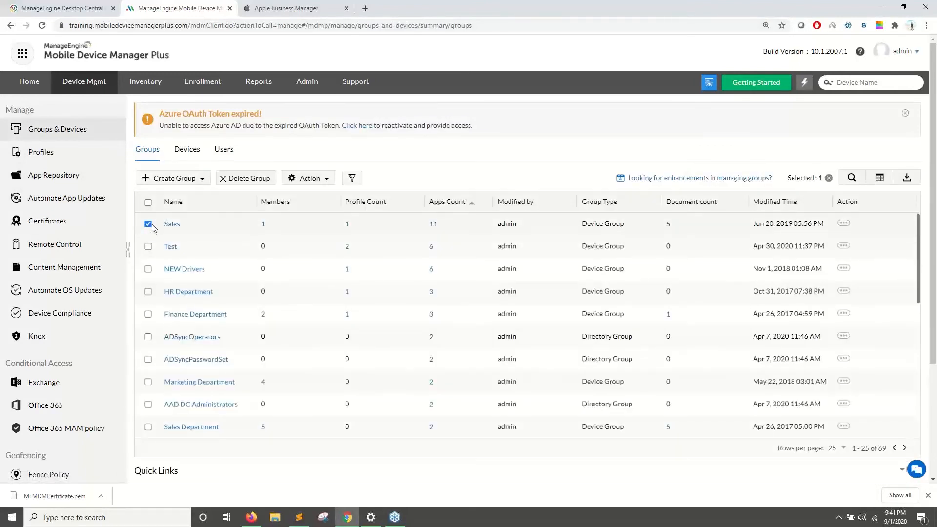
left_click(306, 178)
left_click(311, 217)
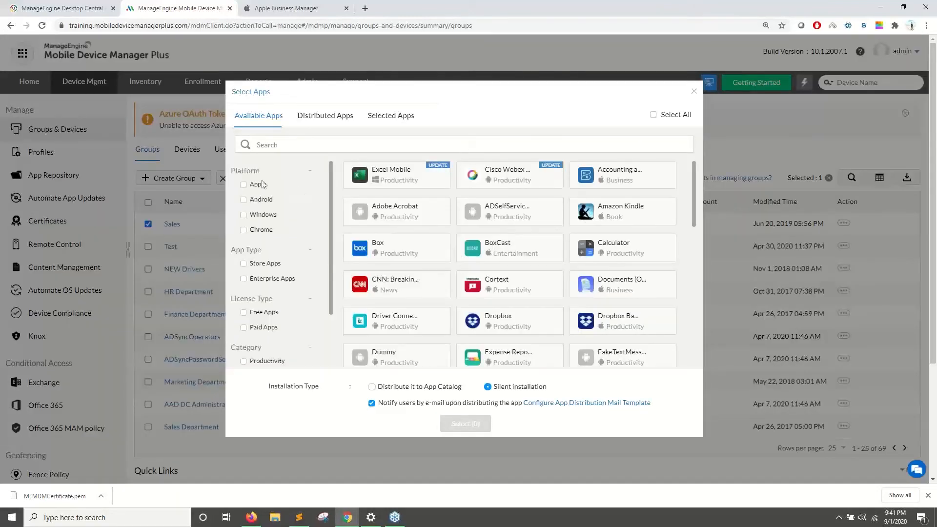
left_click(245, 185)
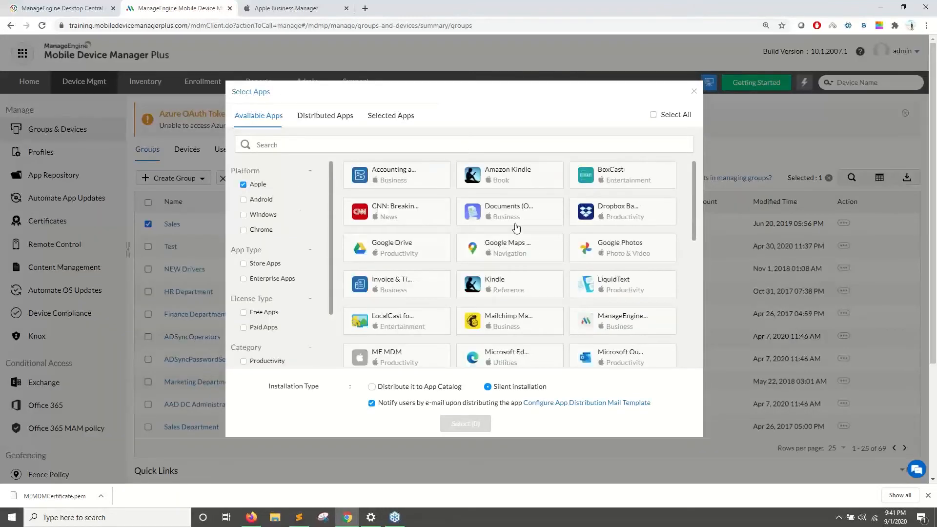
left_click(694, 92)
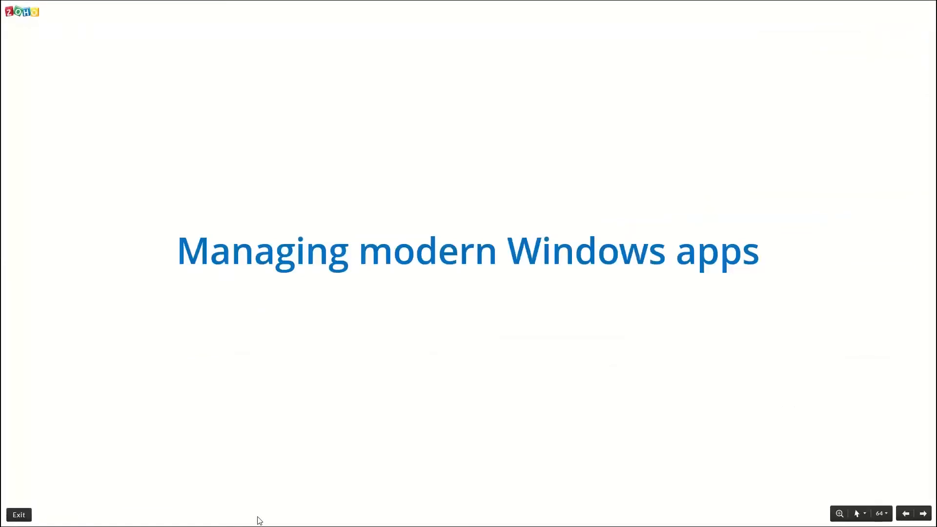
key("Right")
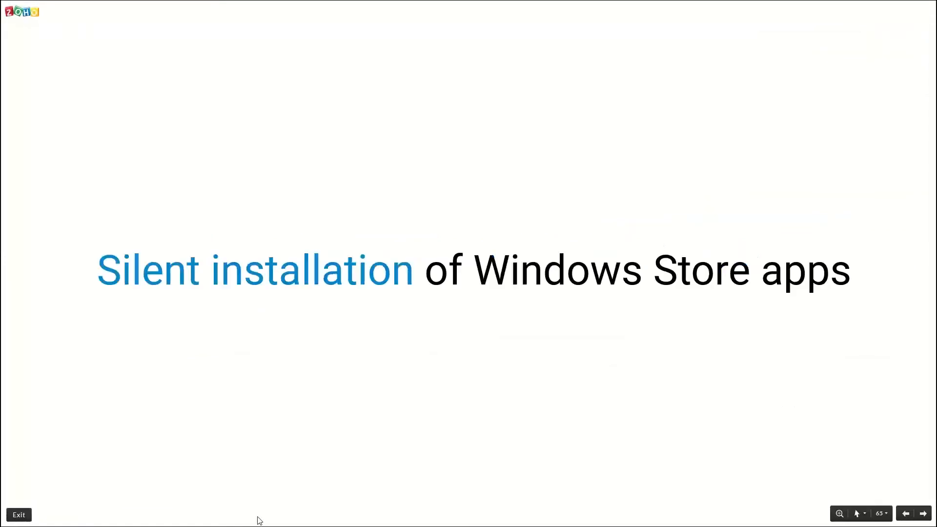
key("Right")
key("Right")
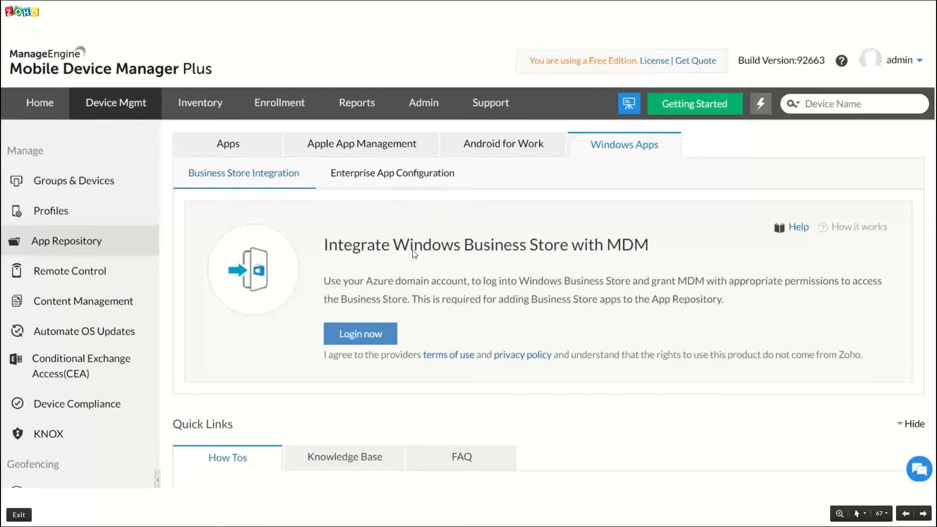
left_click(370, 333)
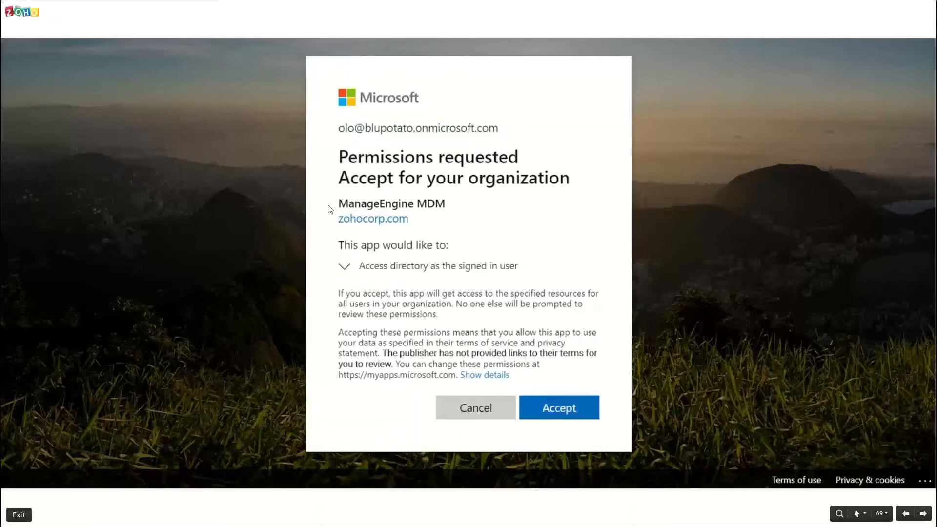
left_click(394, 212)
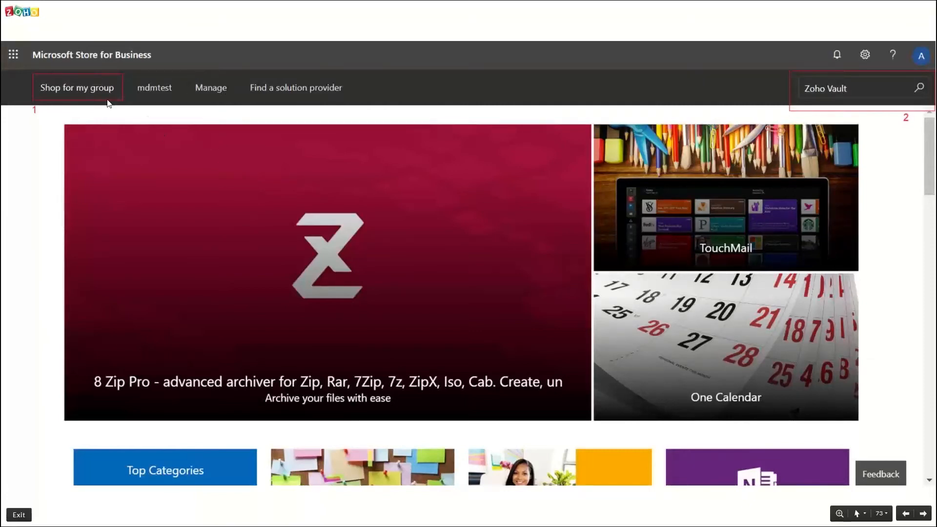
left_click(74, 95)
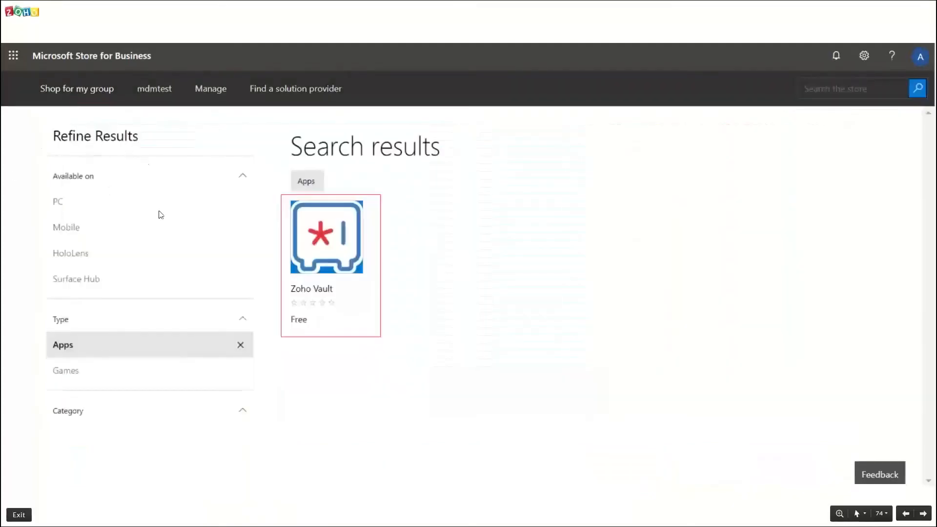
left_click(312, 288)
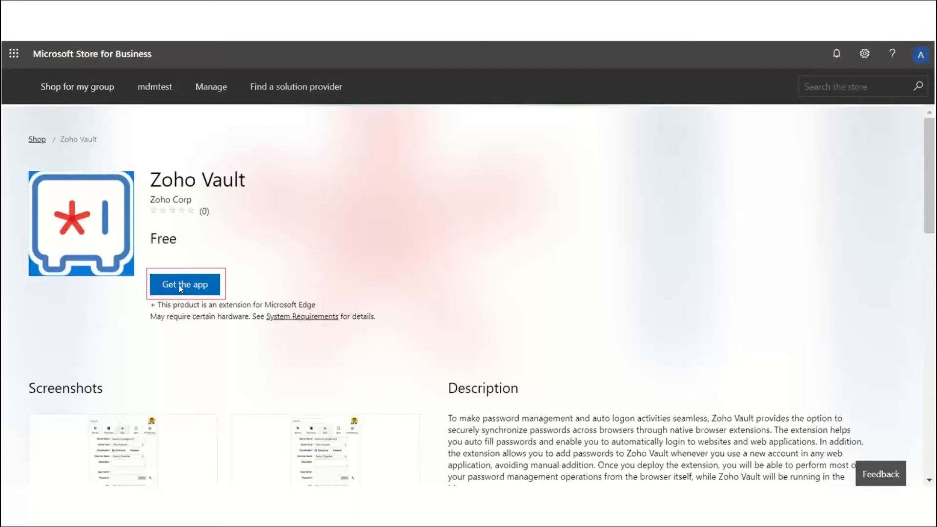
left_click(190, 243)
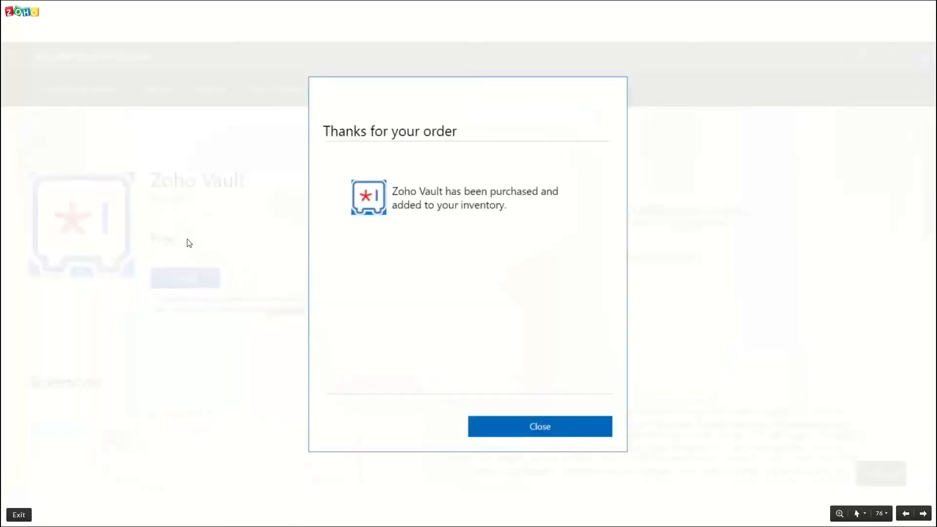
left_click(190, 243)
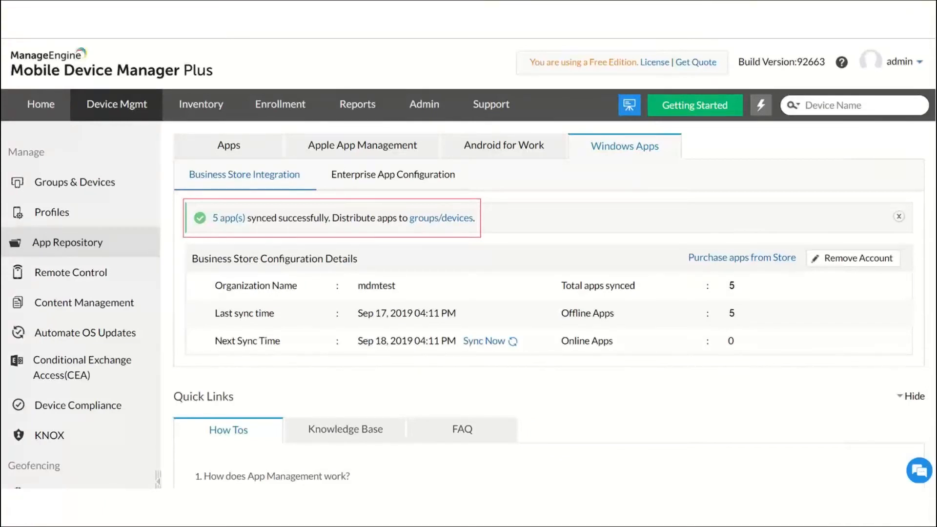
key("Right")
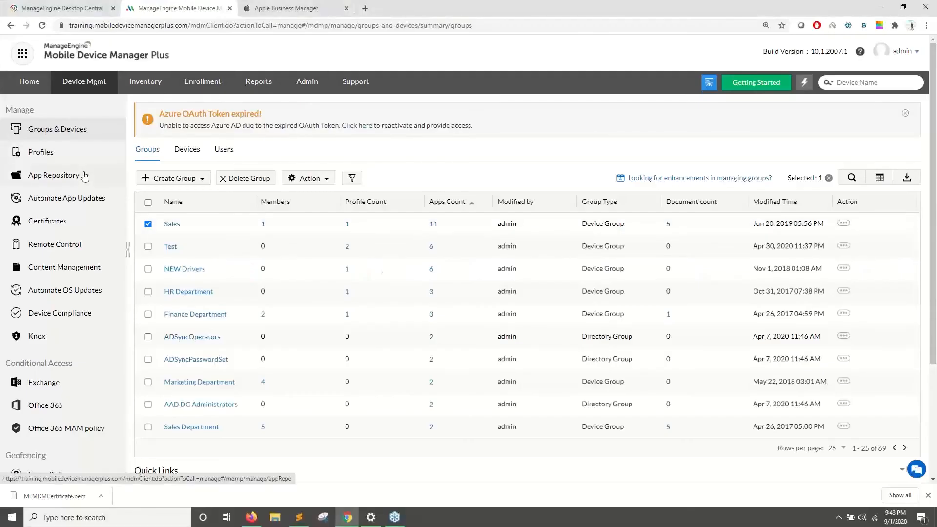
- Start adding a Windows Enterprise App to the App Repository and upload ZylkerEnterpriseApp_1.0.0.0_x86_x64_arm_Debug.appxbundle from the Zylker folder
left_click(84, 176)
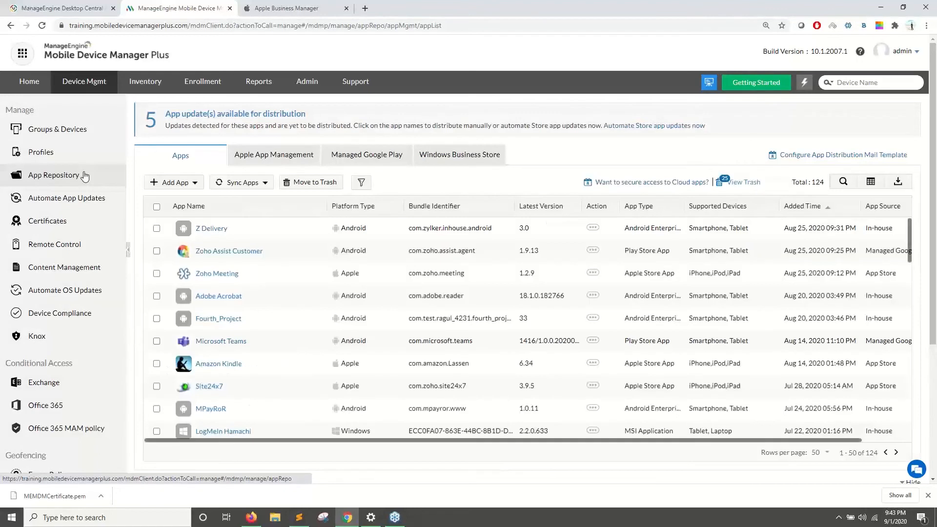
left_click(159, 185)
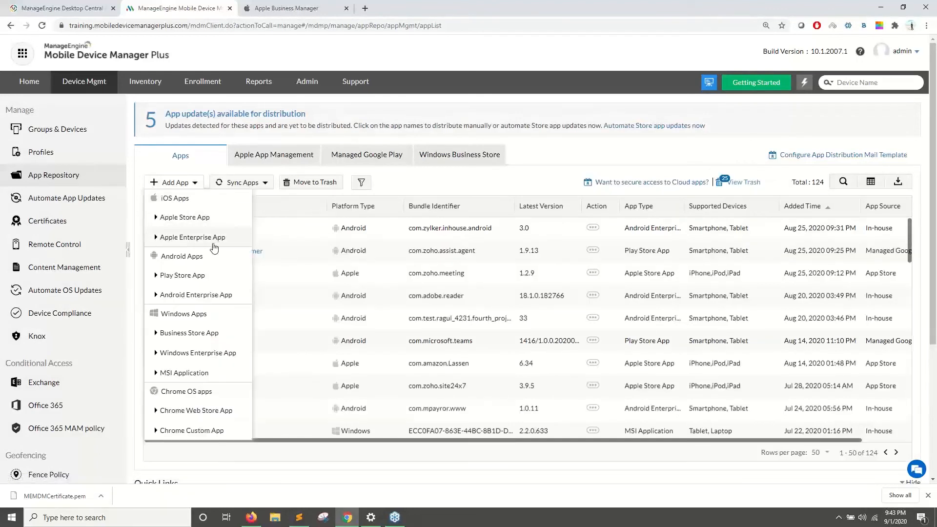
left_click(191, 356)
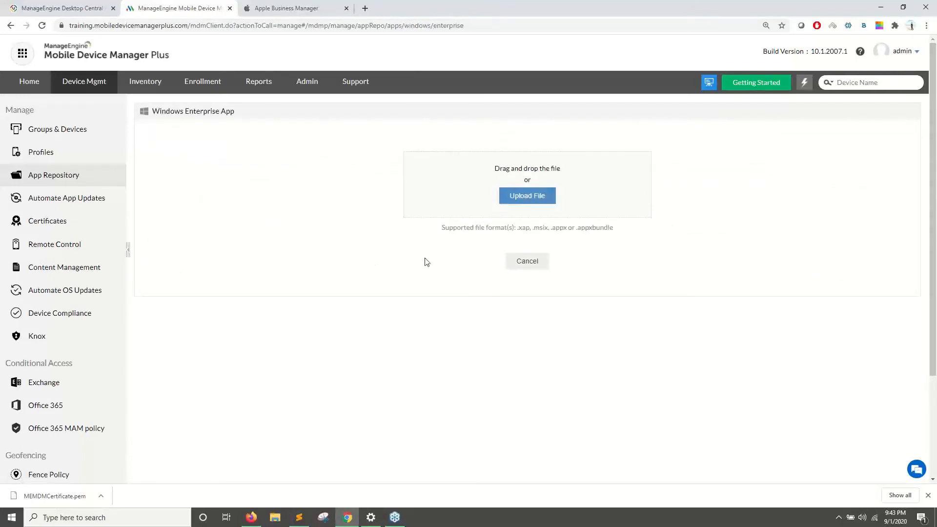
left_click(523, 195)
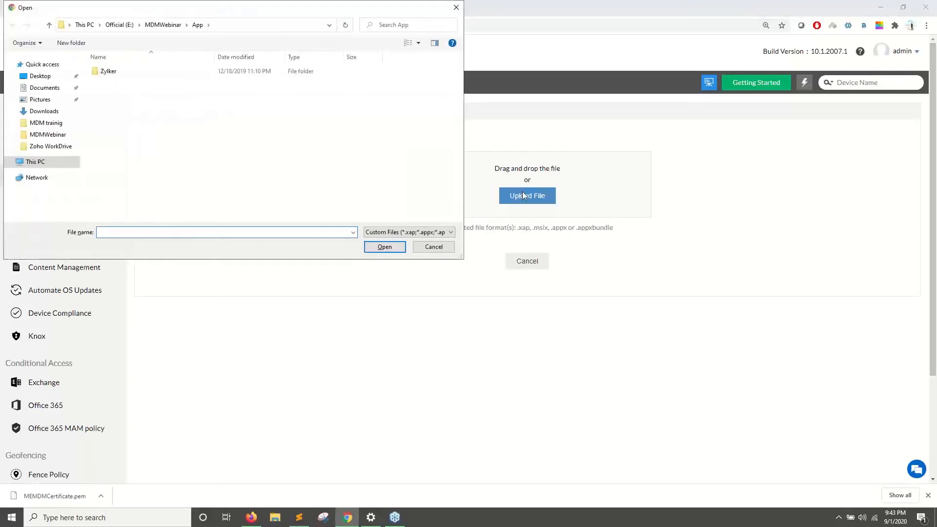
double_click(125, 72)
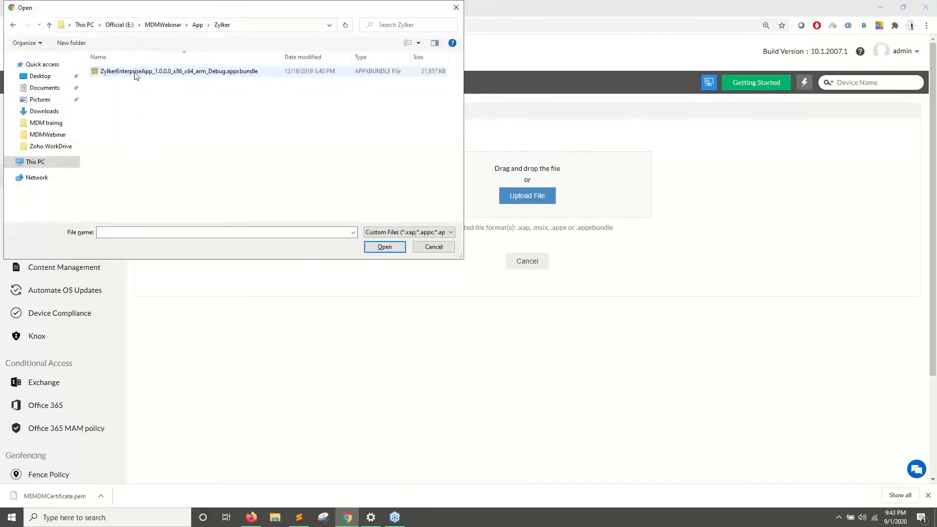
double_click(132, 72)
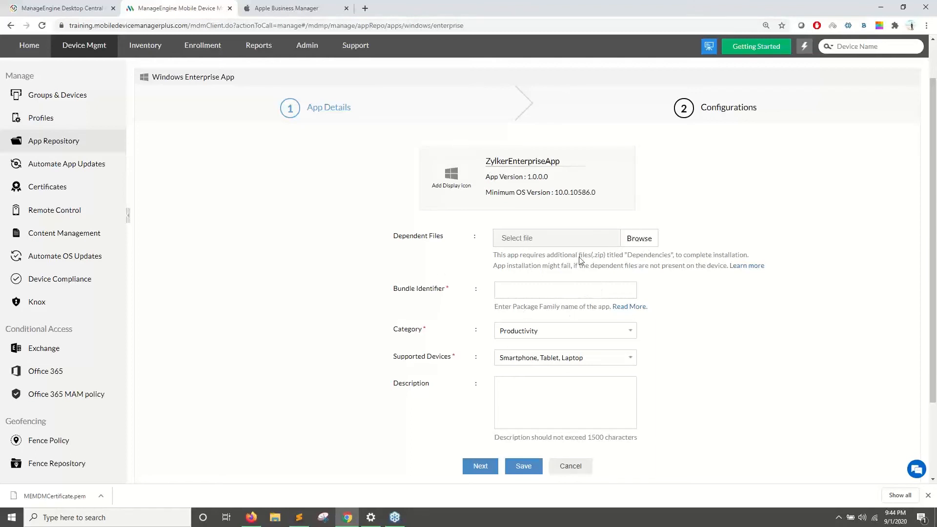
- Attach Dependency files.zip from the App folder as the dependent files of ZylkerEnterpriseApp
left_click(633, 239)
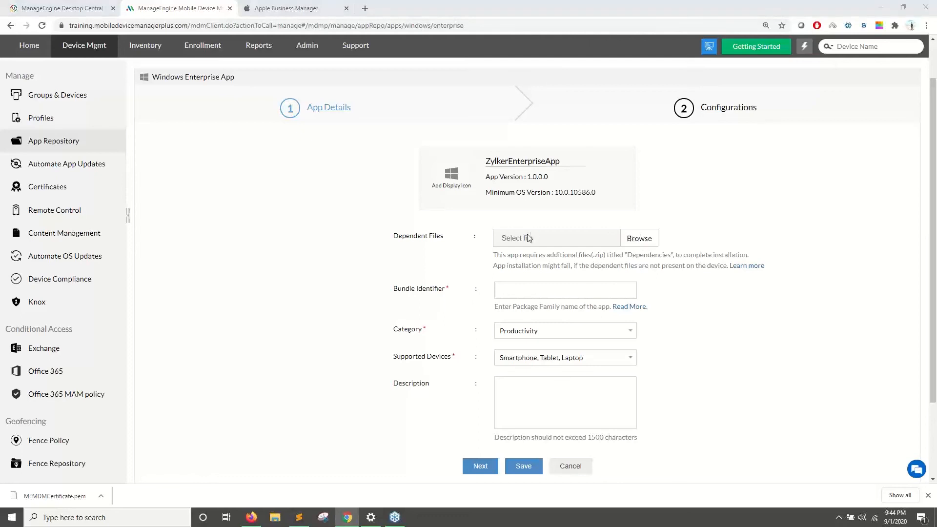
left_click(197, 25)
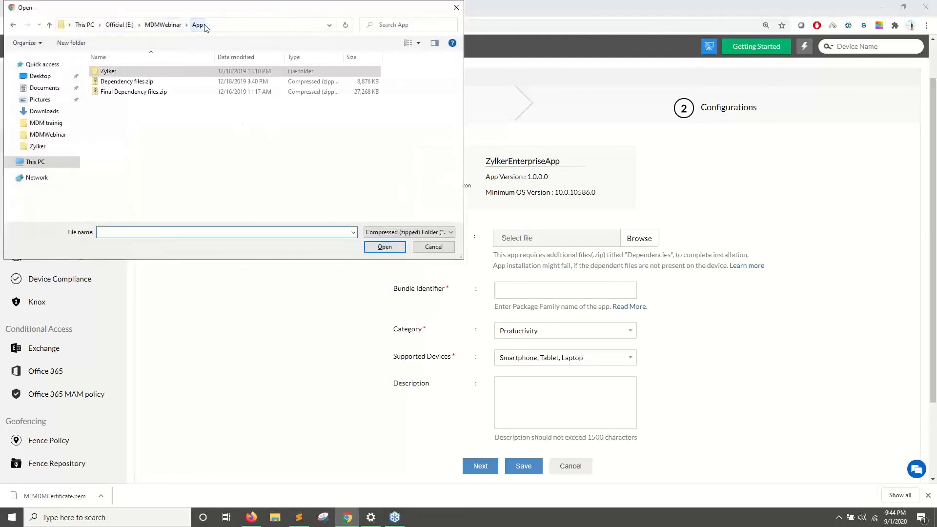
double_click(182, 81)
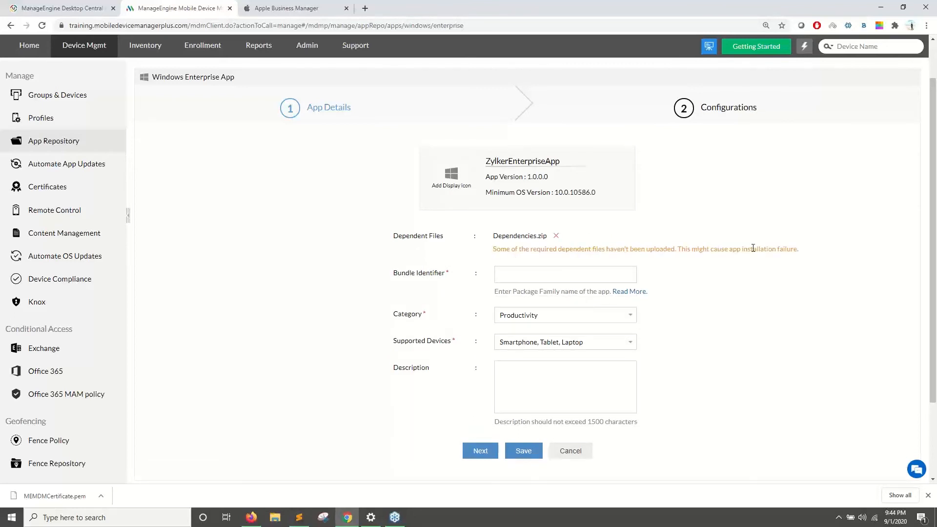
- Remove the attached dependency archive and upload Final Dependency files.zip in its place
left_click(556, 236)
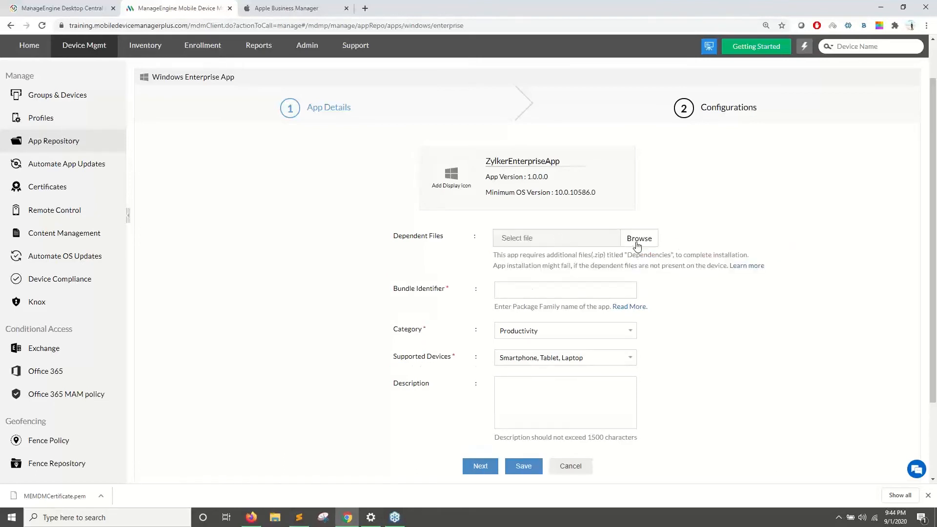
left_click(637, 242)
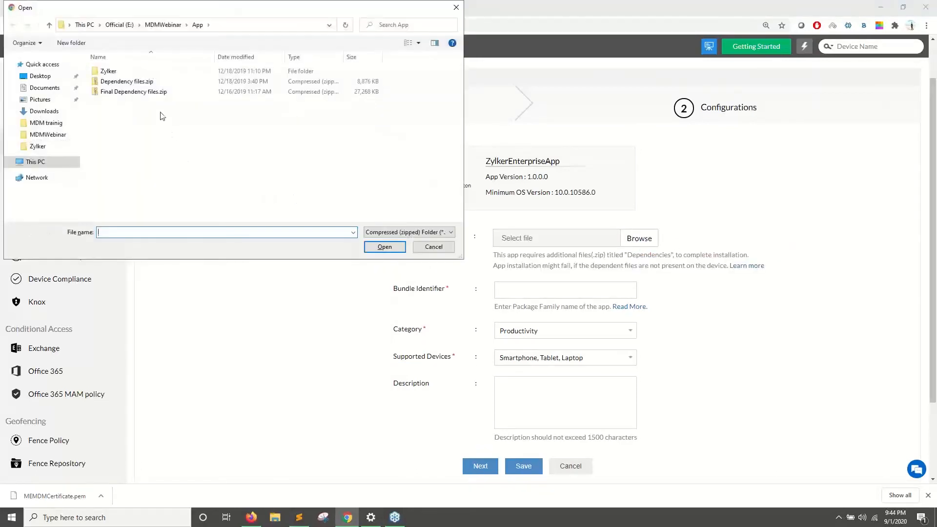
double_click(155, 92)
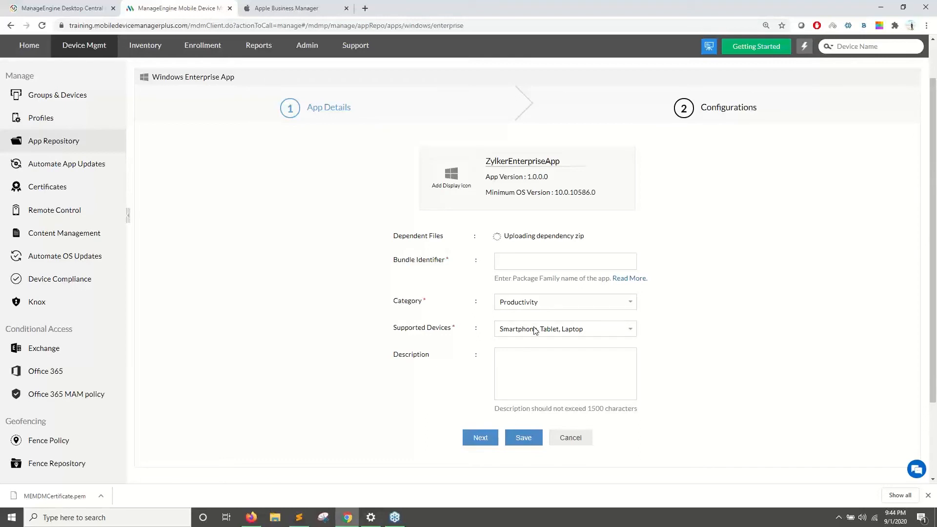
scroll(535, 331, "down", 2)
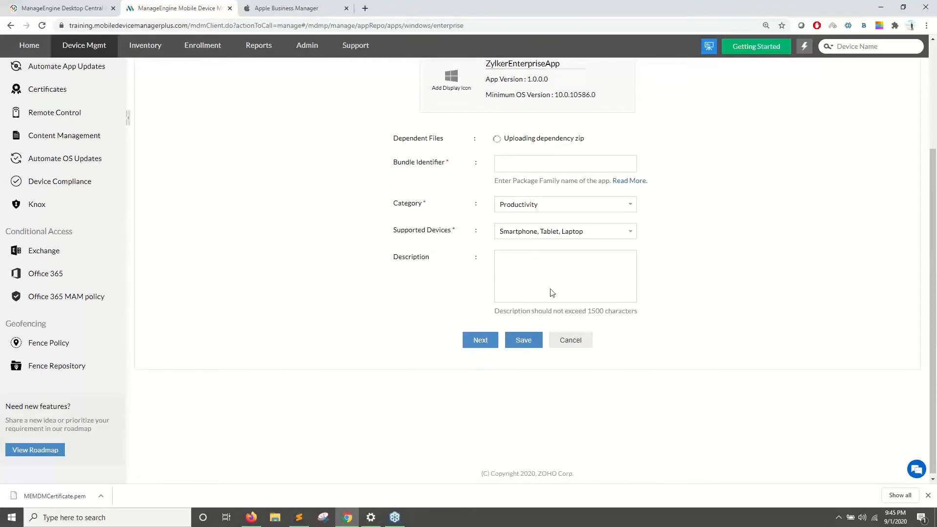
scroll(550, 289, "up", 2)
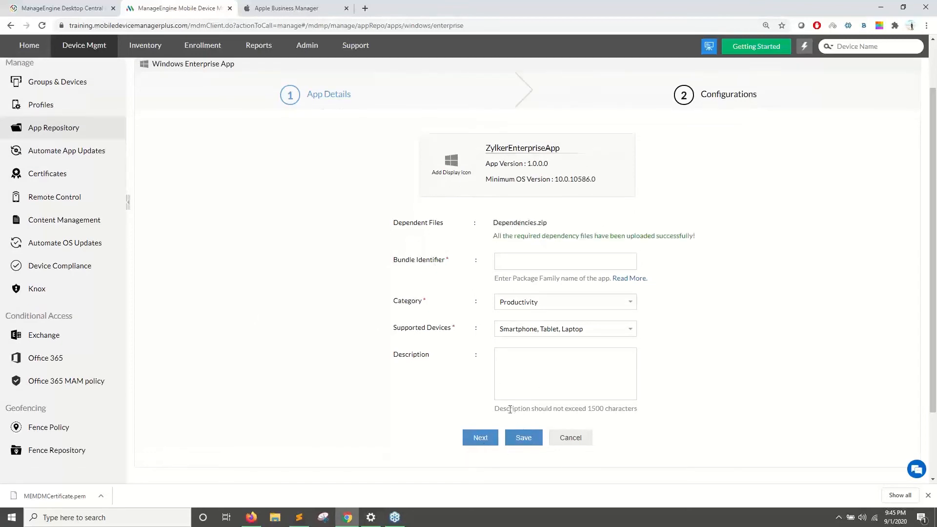
- Try to save ZylkerEnterpriseApp with the bundle identifier qwertyu, and cancel adding the app
left_click(517, 441)
left_click(512, 259)
type("qwertyu")
left_click(529, 438)
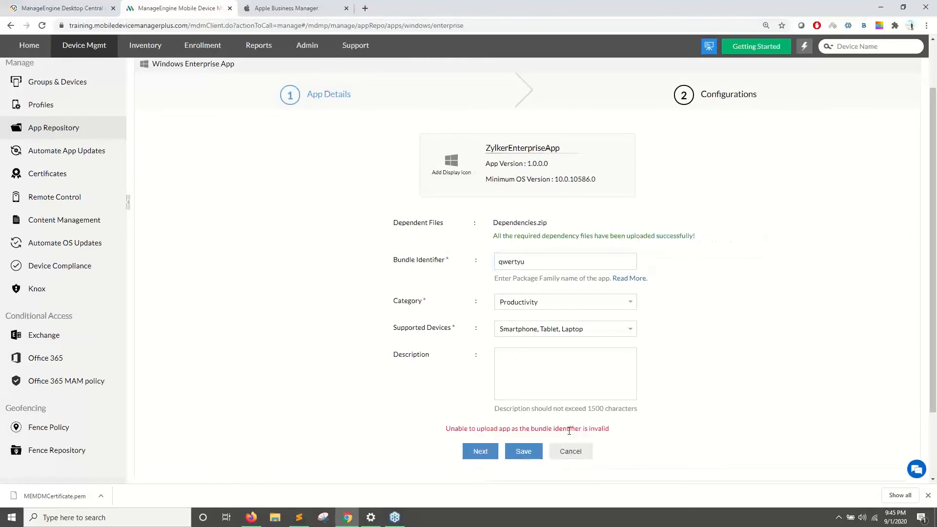
left_click(571, 453)
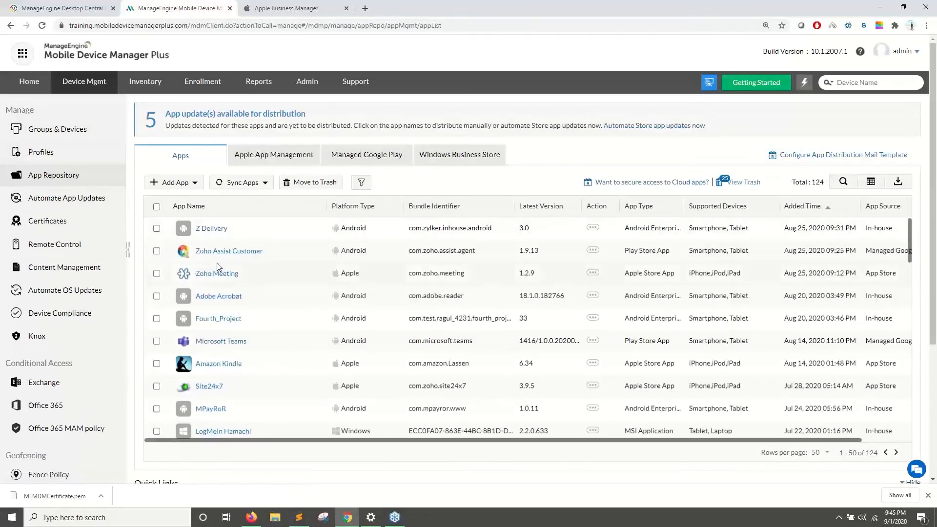
- Find LogMeIn Hamachi in the App Repository and review its specifications and its distribution details and status
scroll(217, 267, "down", 3)
scroll(224, 276, "down", 1)
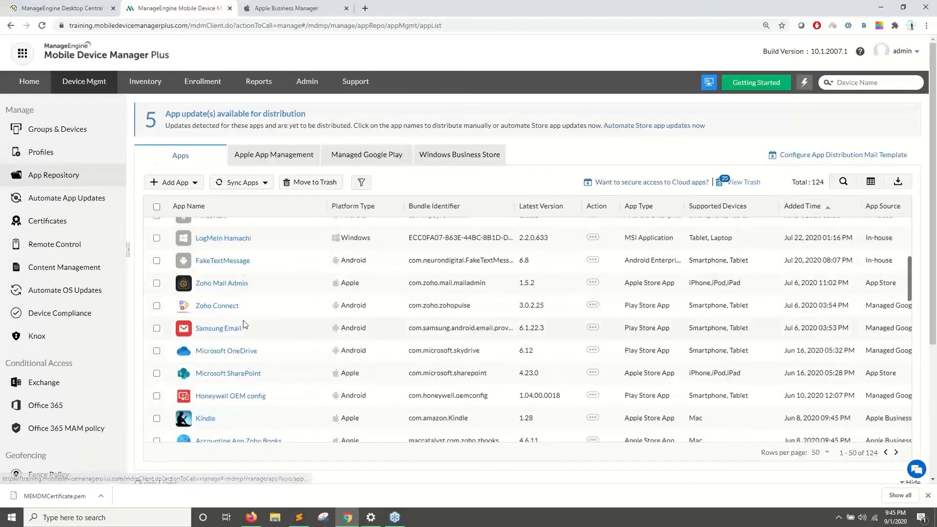
scroll(230, 359, "up", 1)
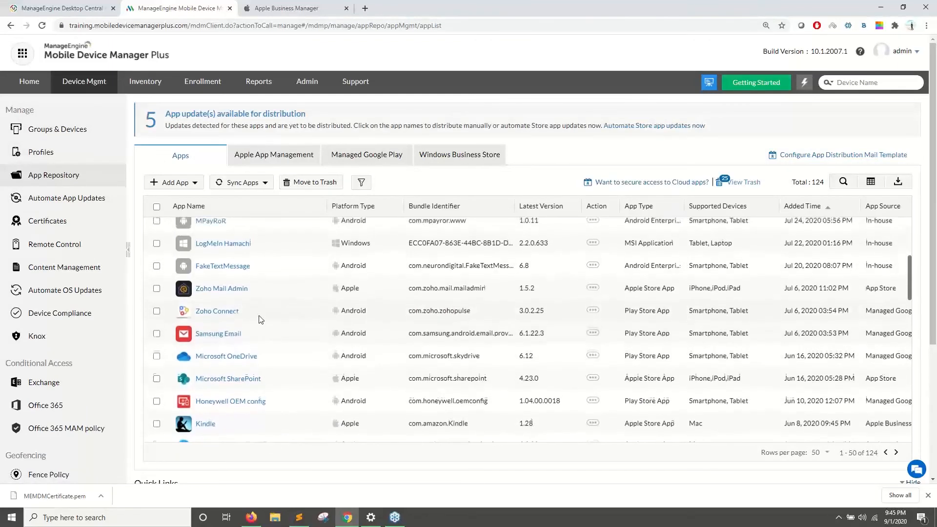
left_click(226, 244)
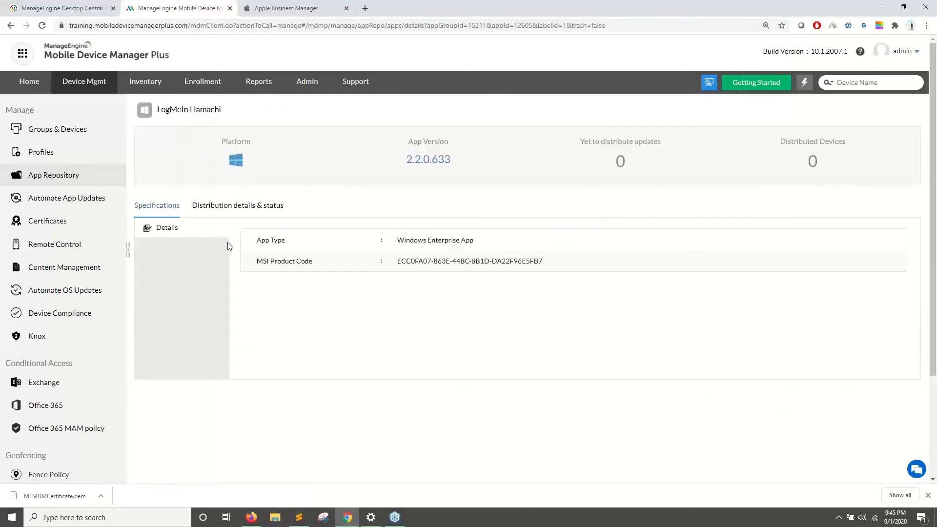
left_click(238, 208)
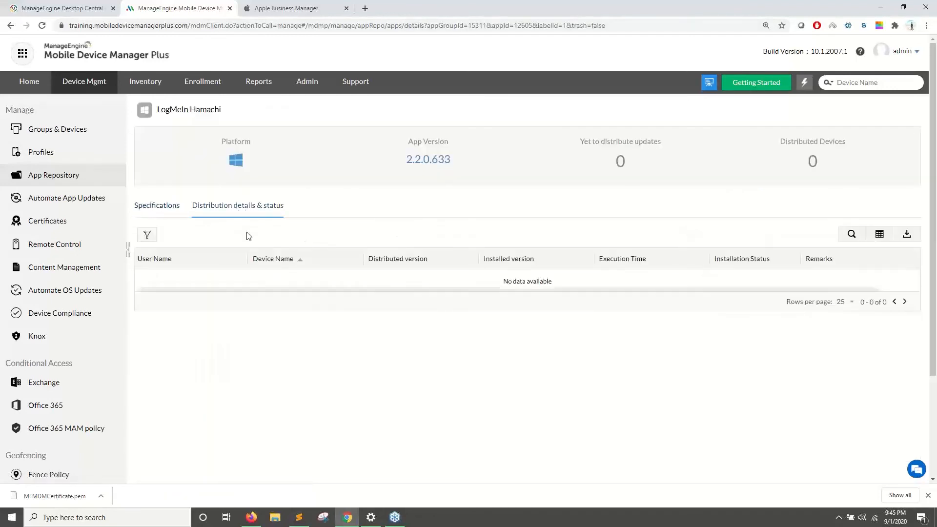
left_click(154, 213)
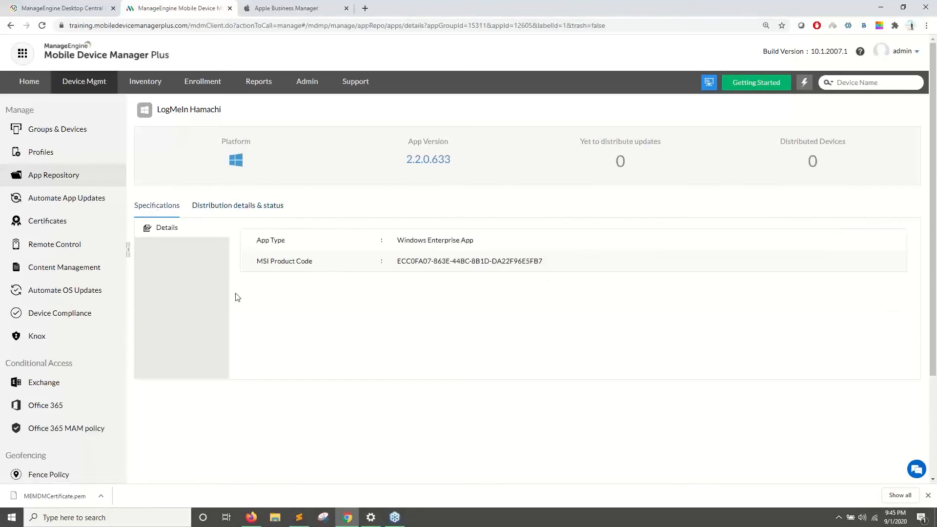
left_click(267, 210)
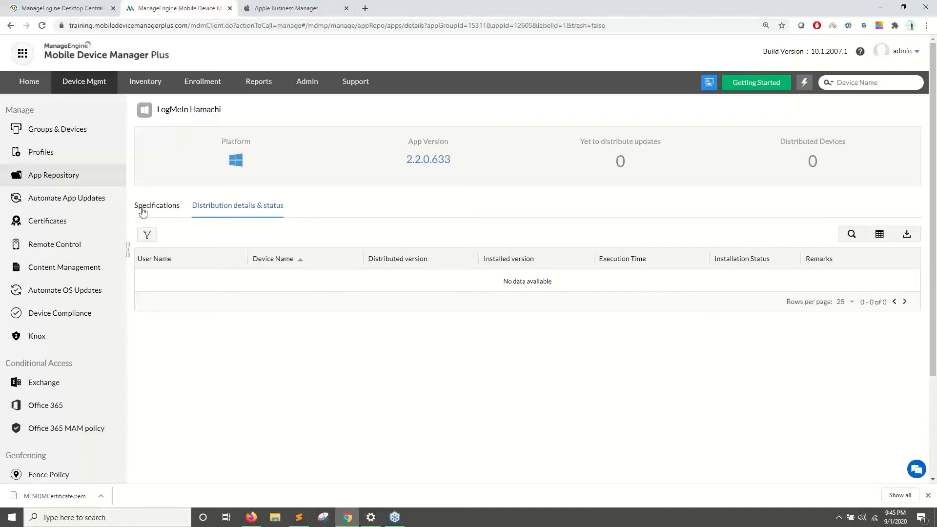
- Return to the App Repository and list the app types that can be added
left_click(110, 181)
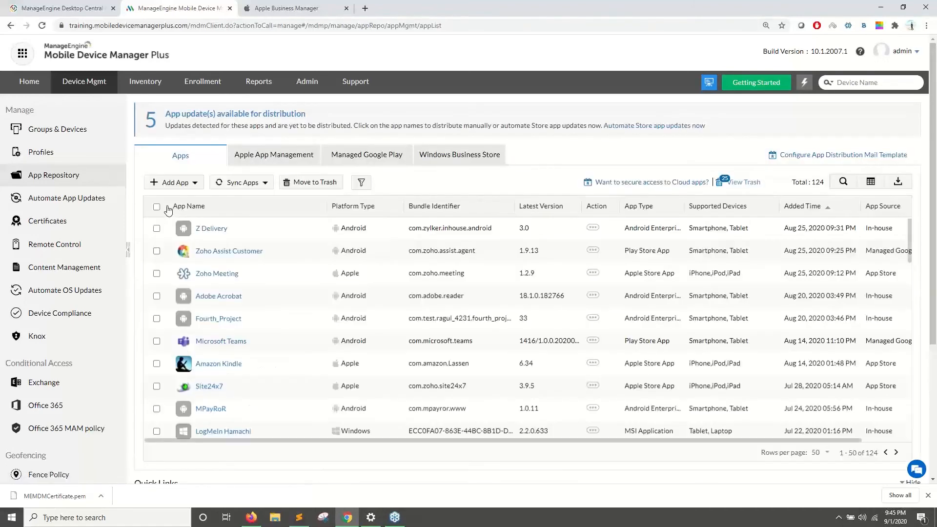
left_click(177, 182)
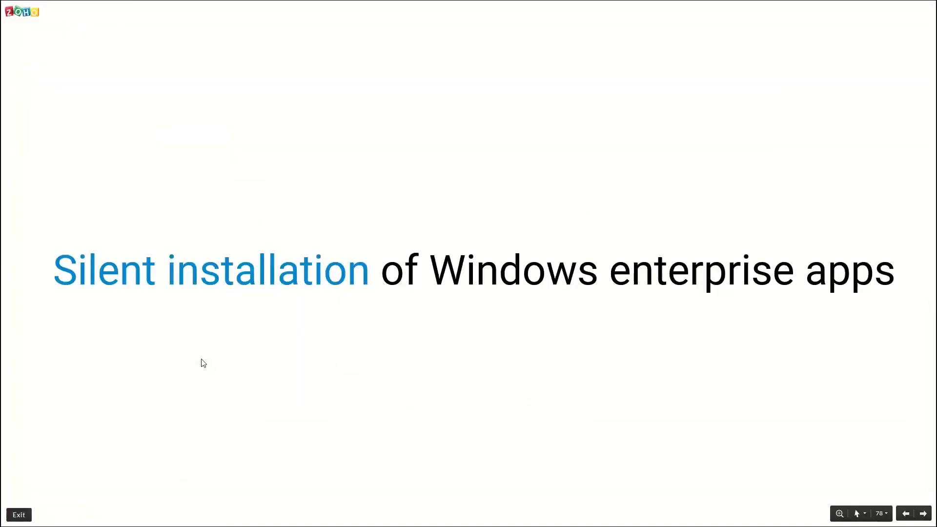
key("Right")
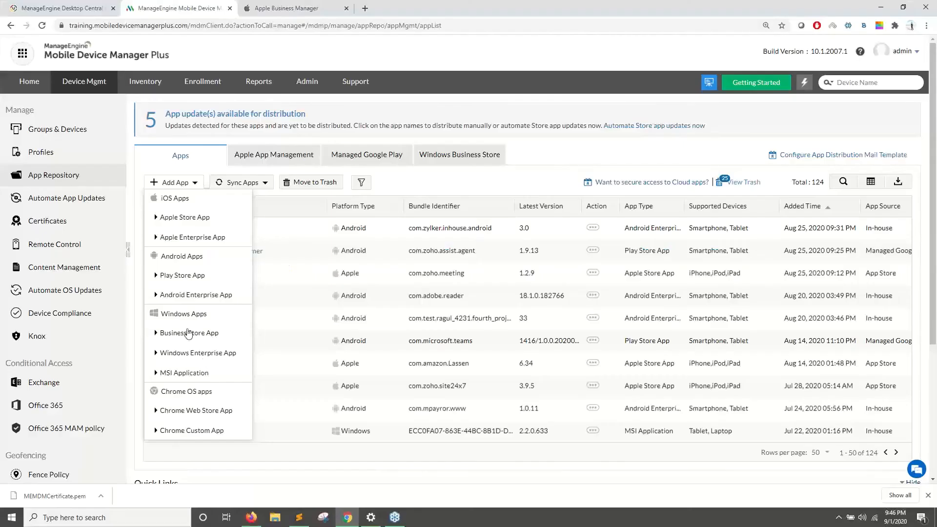
- View the Add Documents form in Content Management and return to the document list
left_click(81, 270)
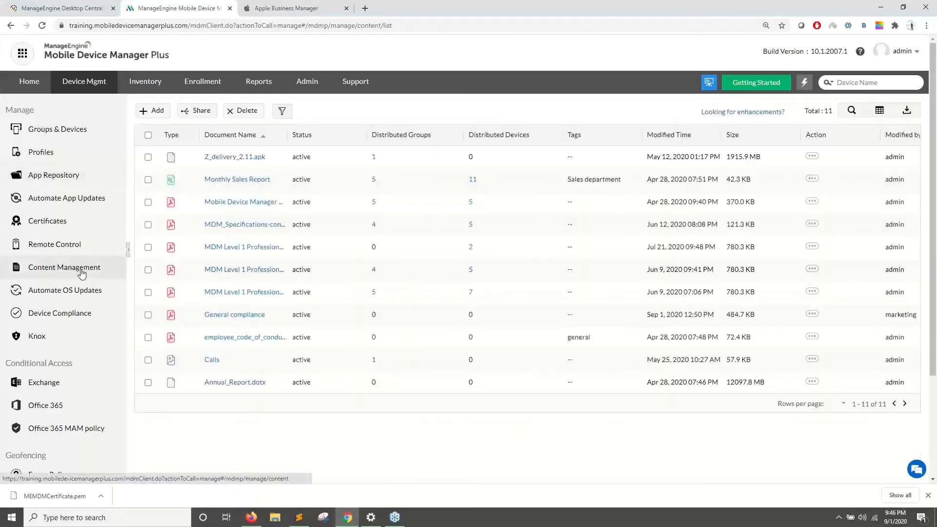
left_click(152, 112)
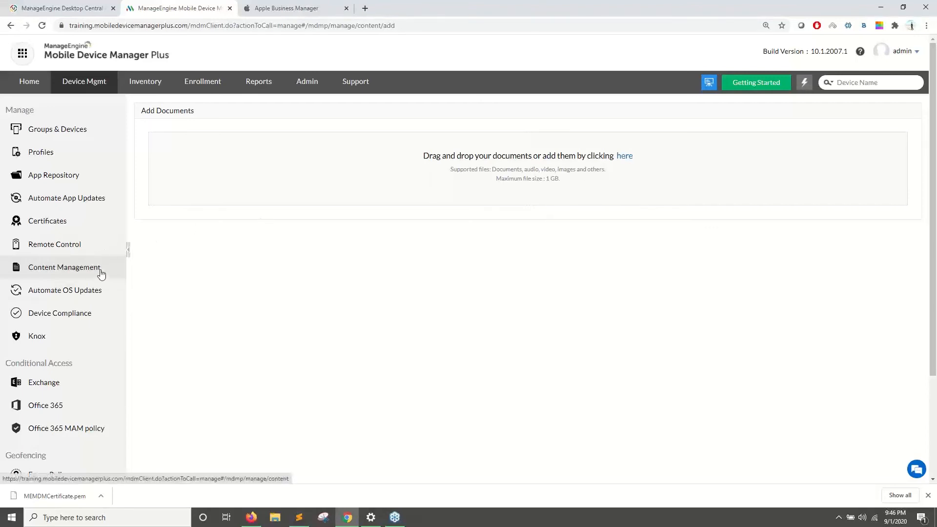
left_click(71, 272)
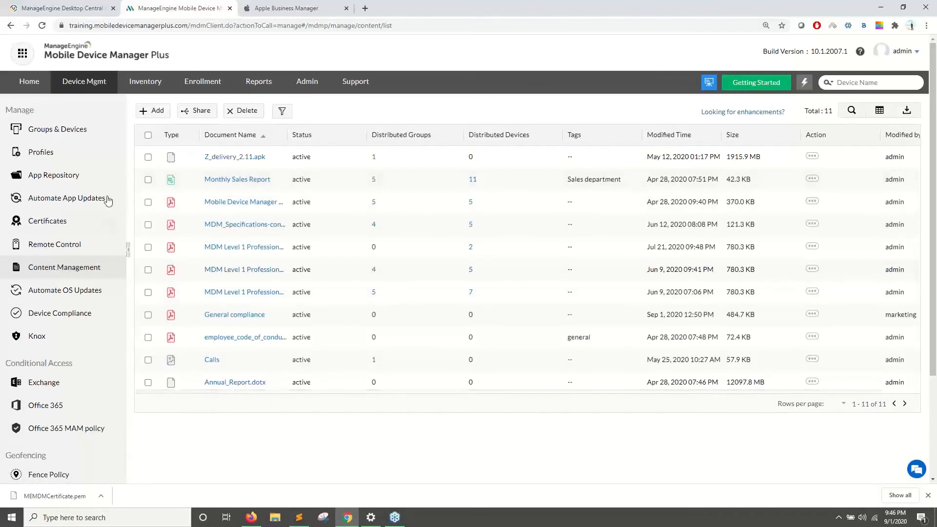
- Distribute the Annual_Report.dotx document and the available MDM Level 1 PDF to the Sales group
left_click(87, 139)
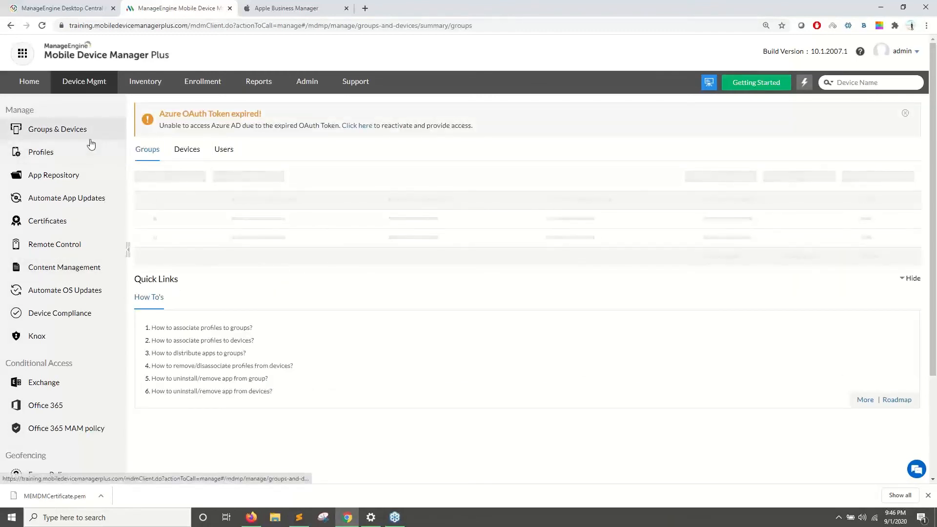
left_click(148, 224)
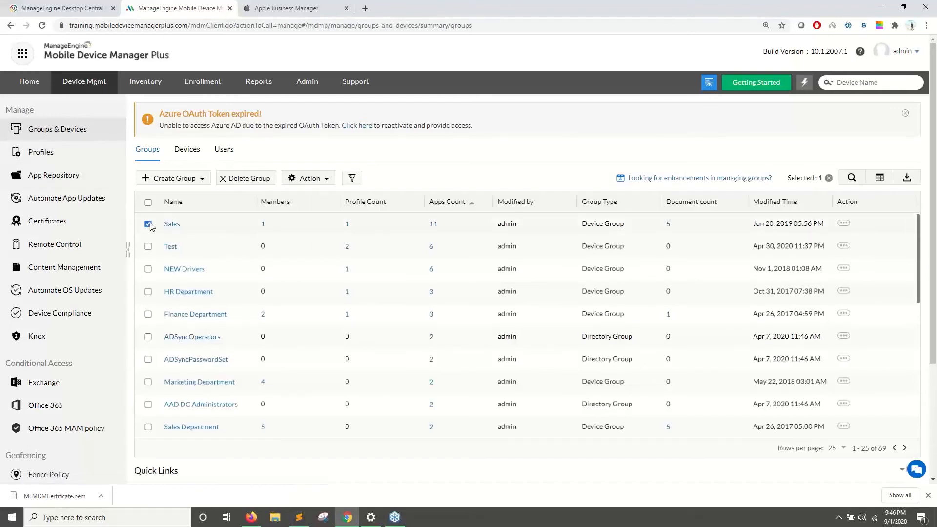
left_click(296, 179)
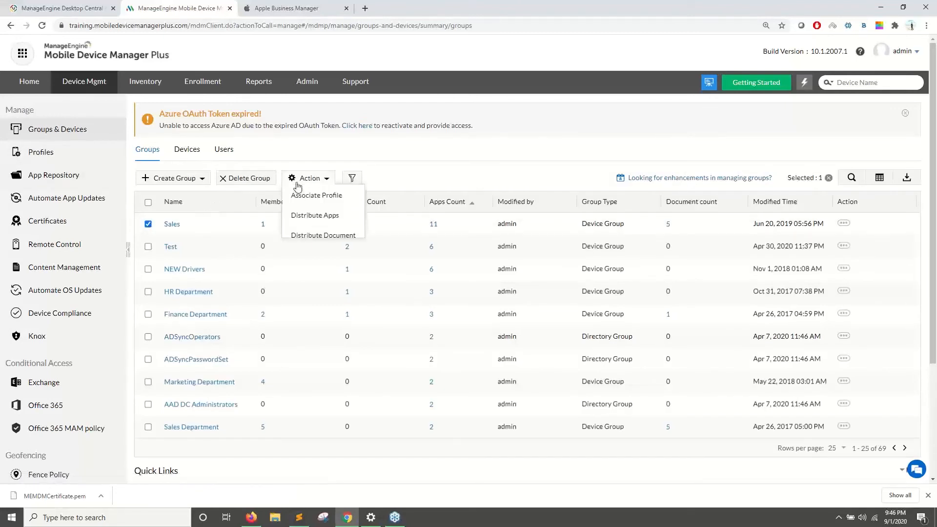
left_click(306, 236)
left_click(386, 204)
left_click(496, 244)
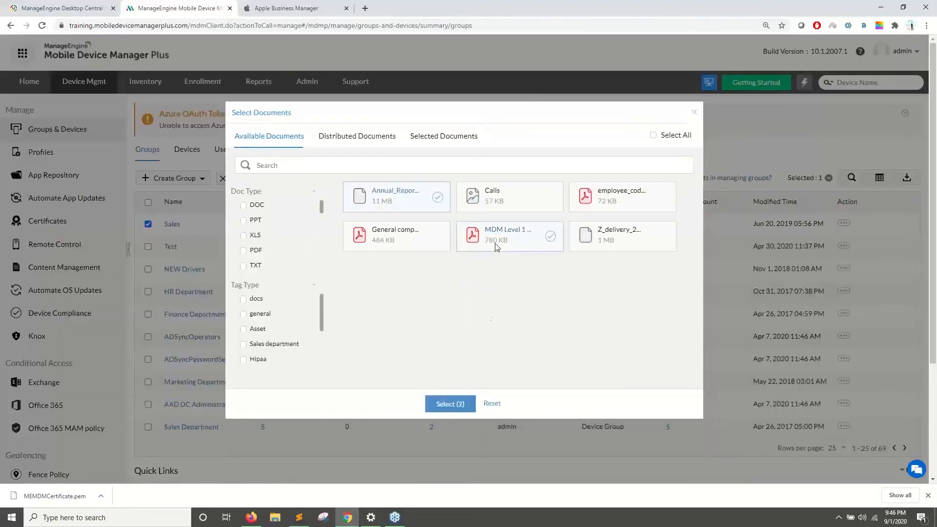
left_click(461, 404)
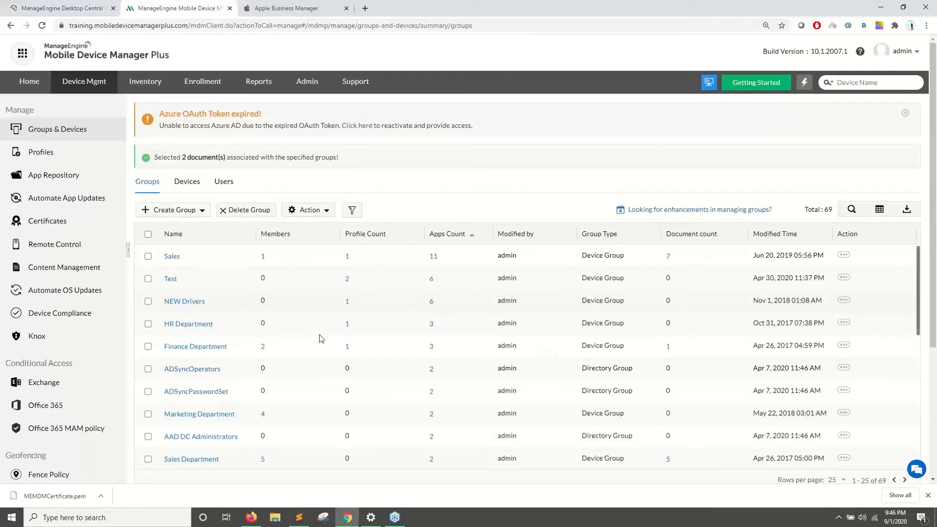
- Launch the ManageEngine MDM app on the Windows device, view its App Catalog, and return to the app's home screen
key("super")
type("man")
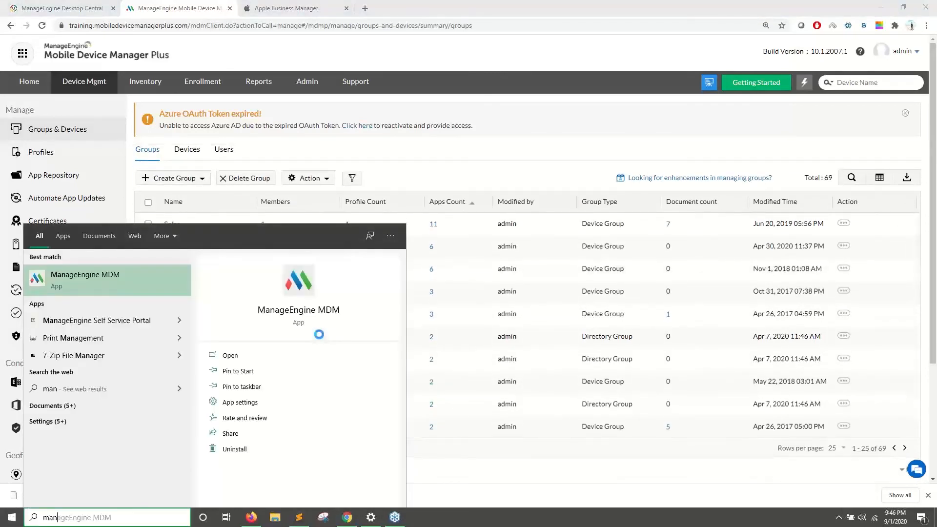
key("Return")
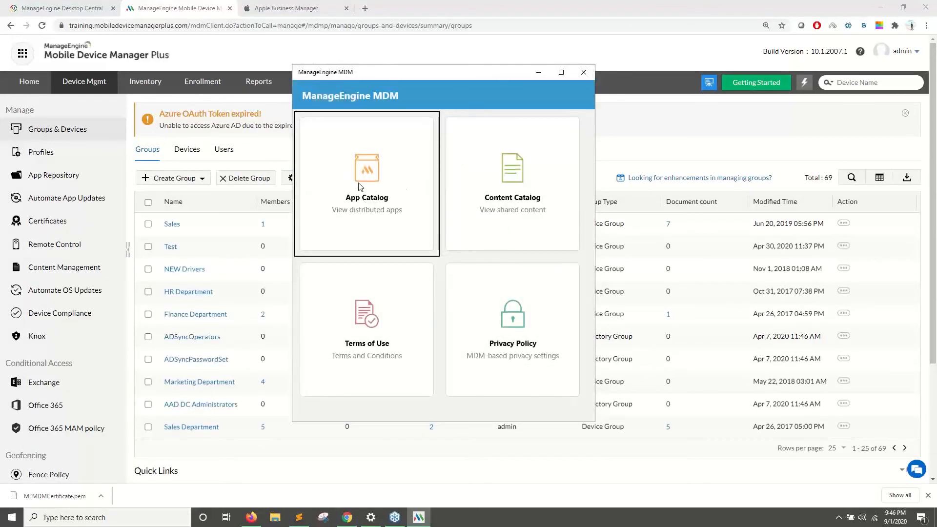
left_click(371, 179)
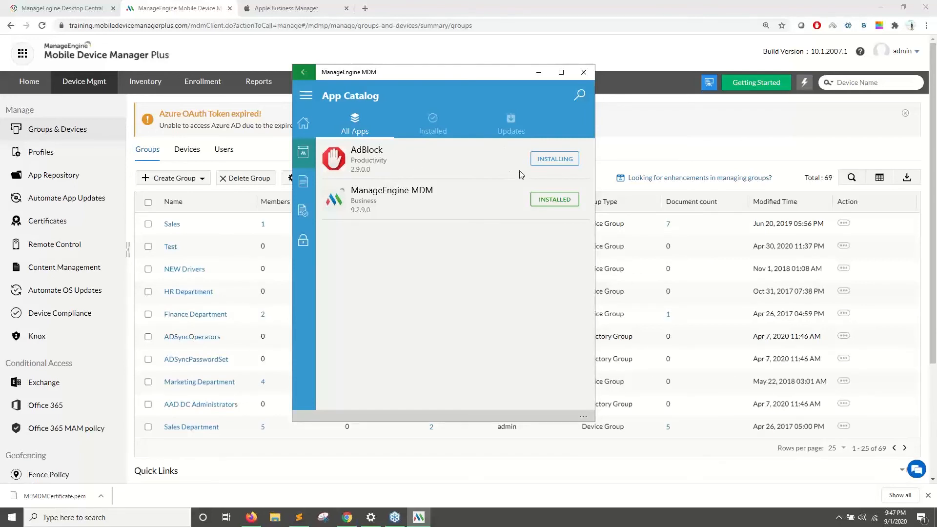
left_click(310, 122)
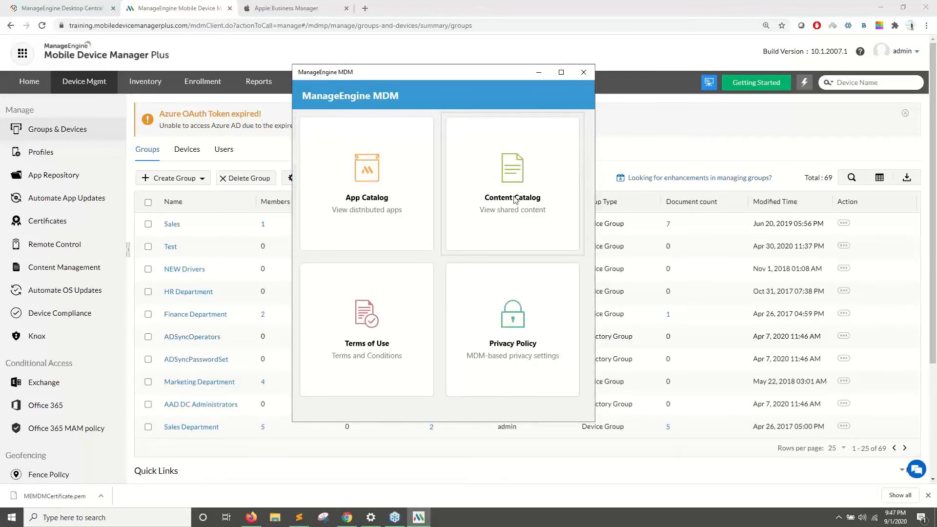
- Browse all files shared with the device in the Content Catalog
left_click(508, 174)
scroll(500, 231, "down", 5)
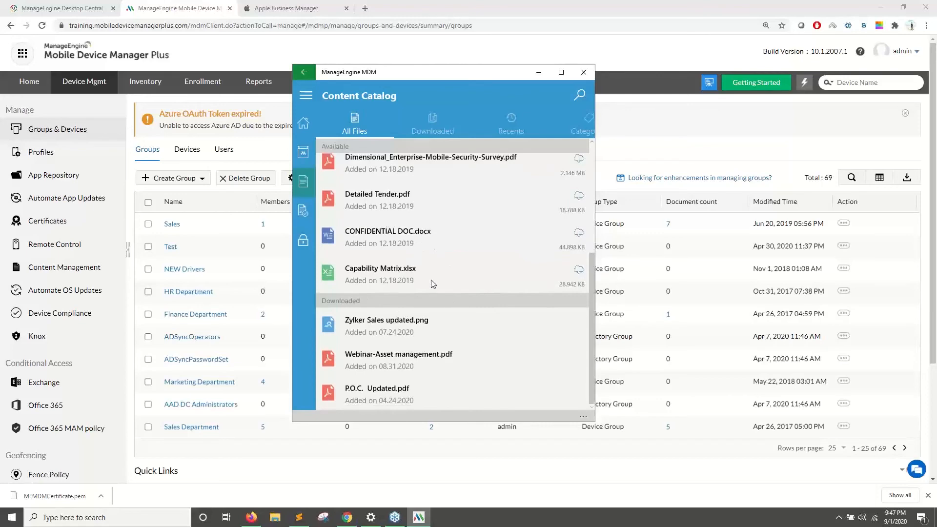
scroll(430, 279, "up", 4)
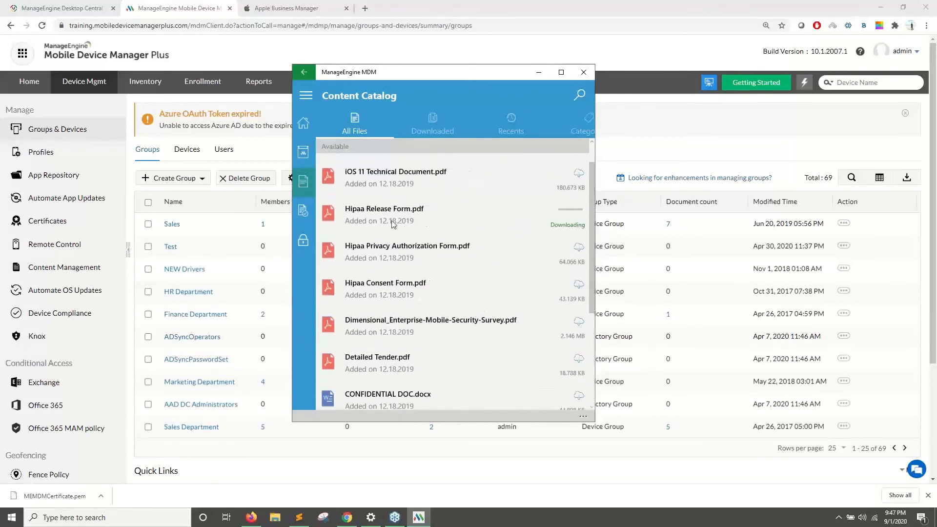
- Read Webinar-Asset management.pdf from the downloaded files, and return to the Content Catalog
left_click(424, 128)
left_click(415, 234)
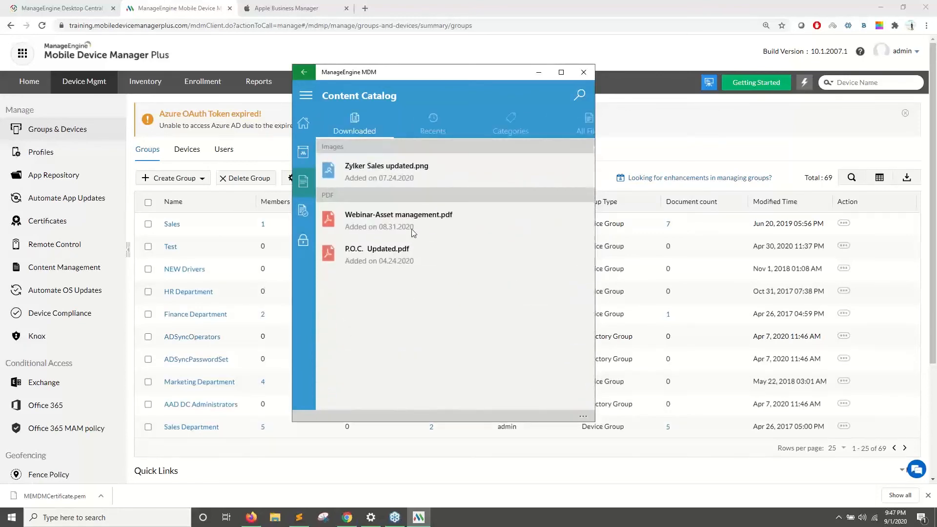
scroll(414, 233, "down", 5)
scroll(413, 233, "down", 10)
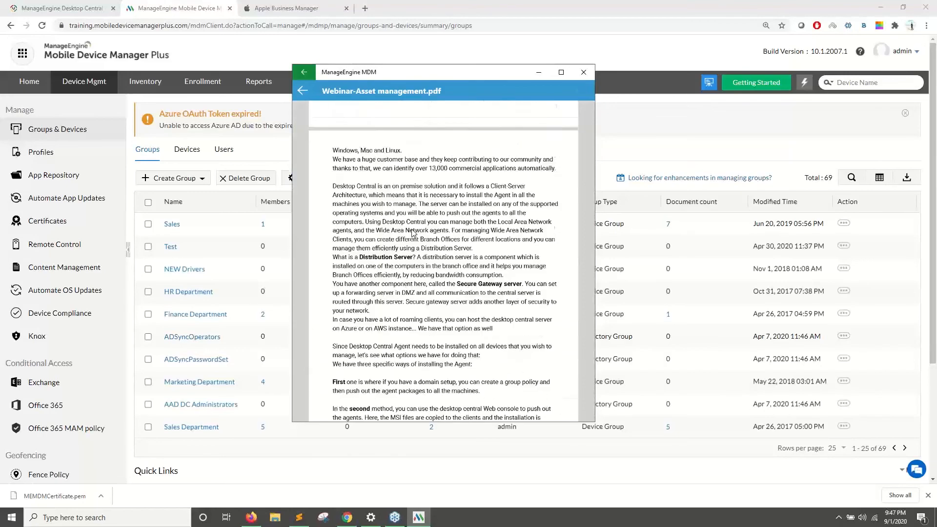
scroll(404, 297, "up", 10)
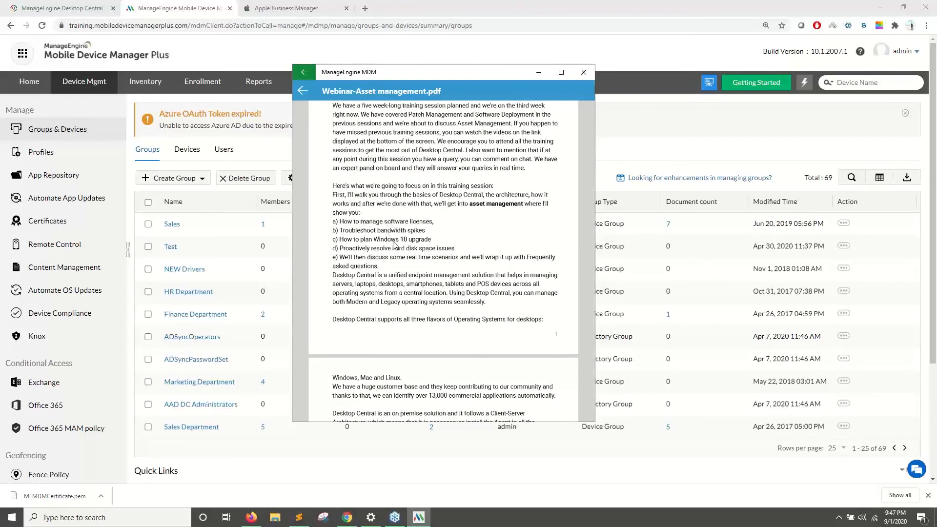
scroll(393, 244, "up", 3)
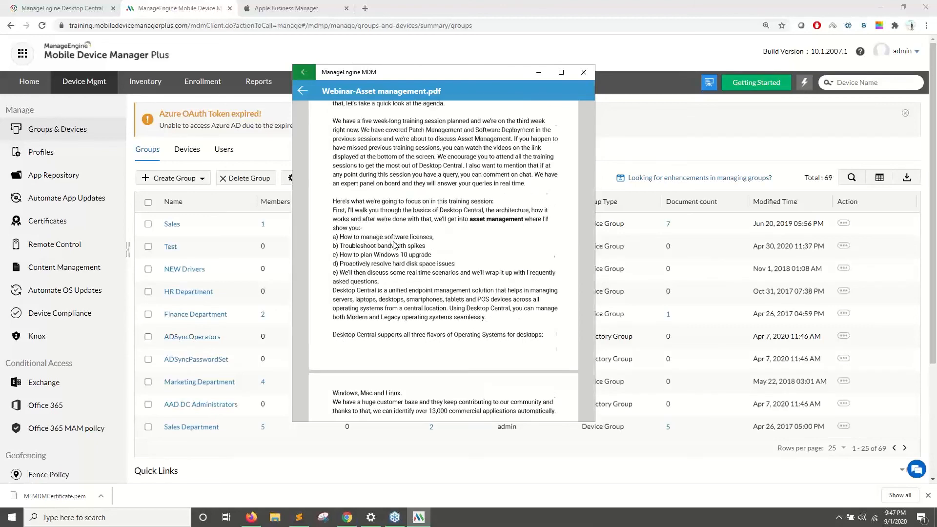
left_click(304, 92)
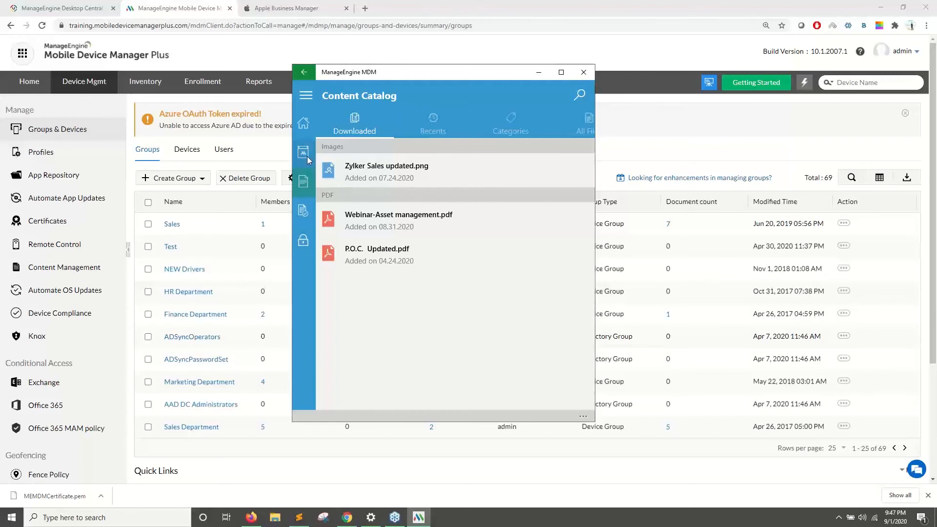
- Reopen the Content Catalog from the app's home screen, and switch back to Mobile Device Manager Plus in the browser
left_click(303, 123)
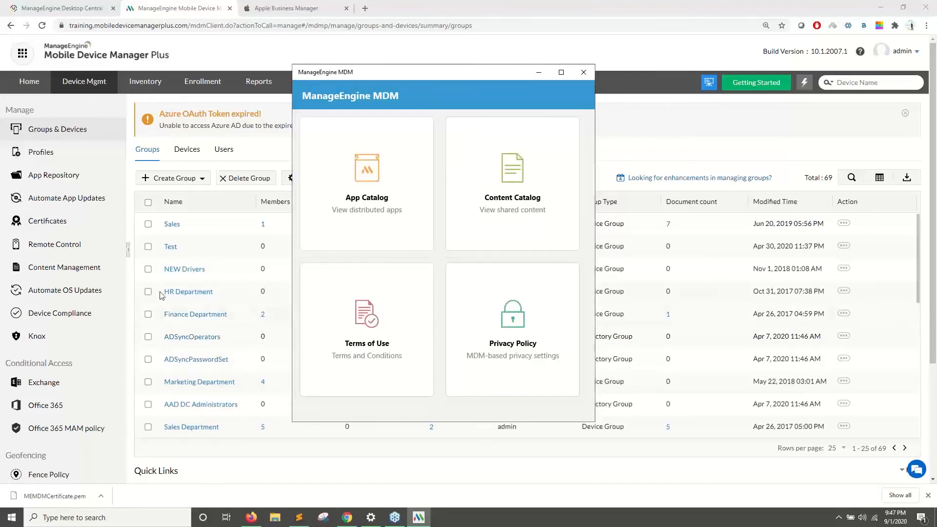
left_click(474, 233)
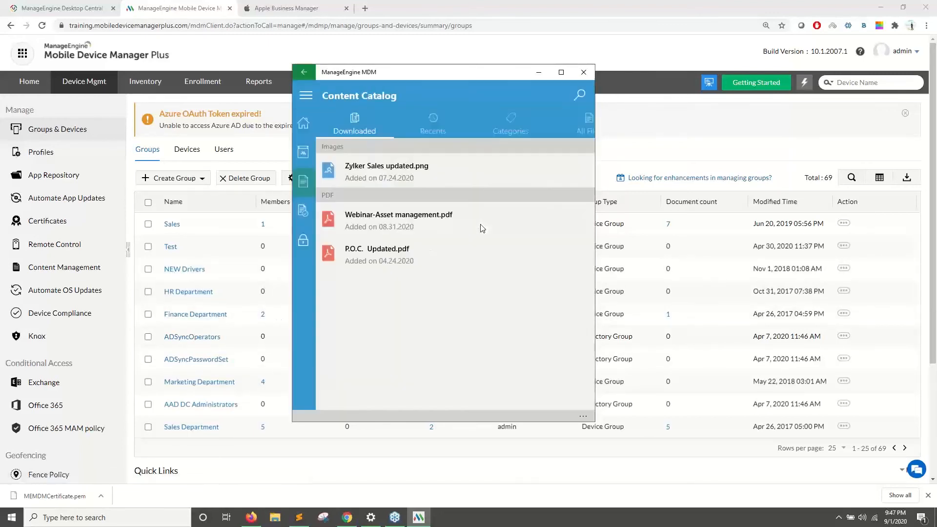
left_click(336, 451)
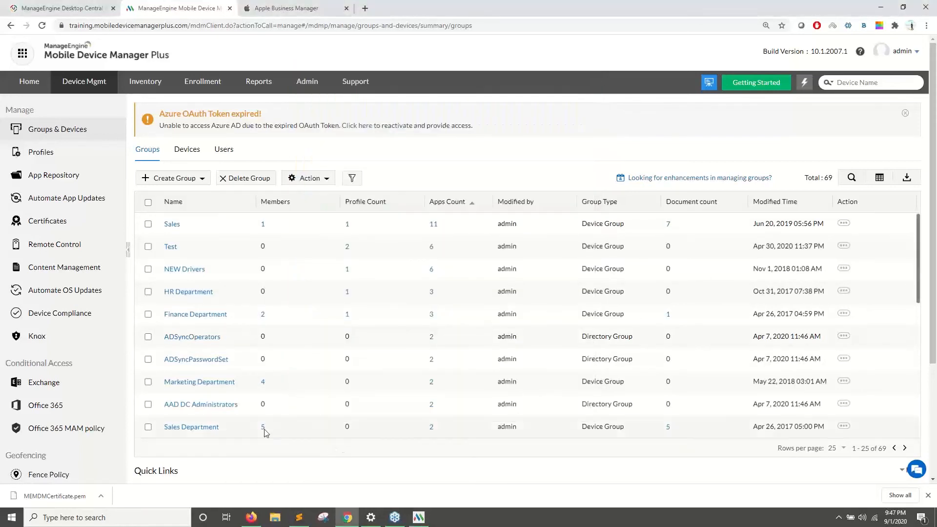
left_click(253, 518)
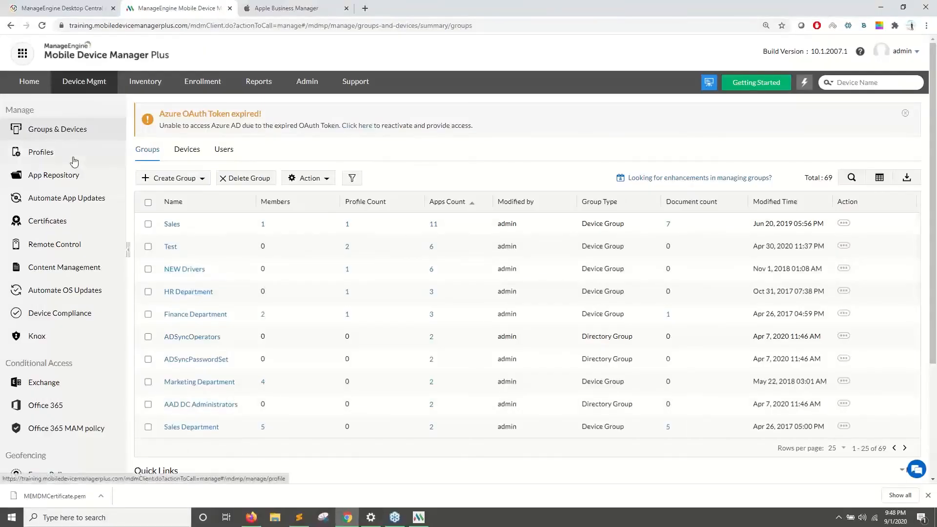
- Create a macOS profile with the default name and continue to its configuration
left_click(74, 161)
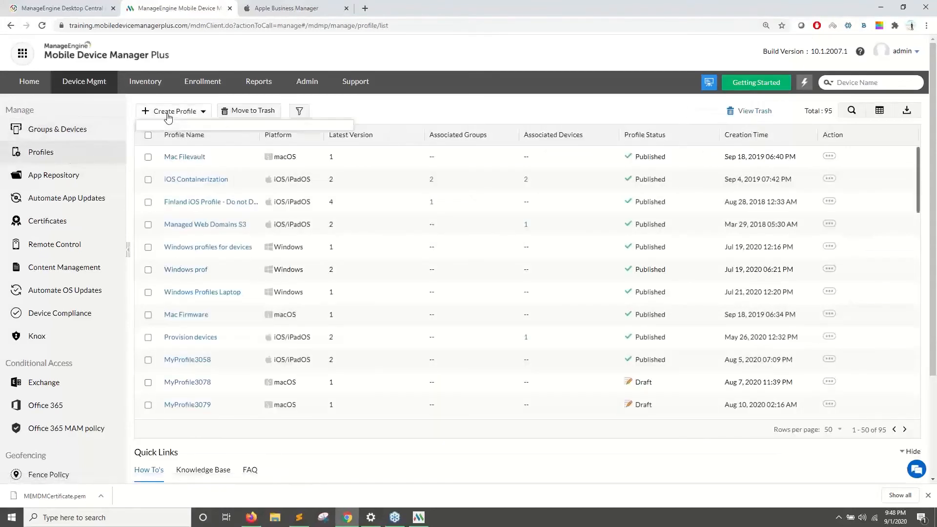
left_click(169, 112)
left_click(168, 195)
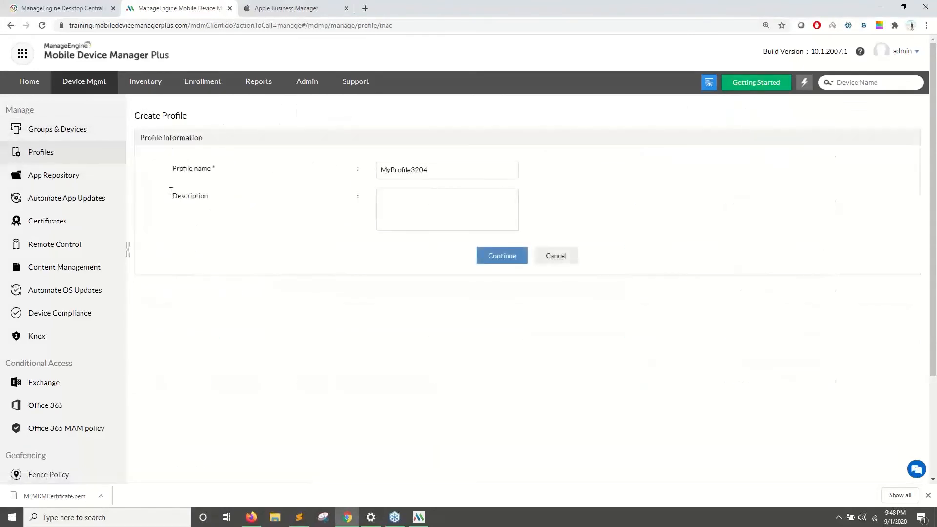
left_click(490, 250)
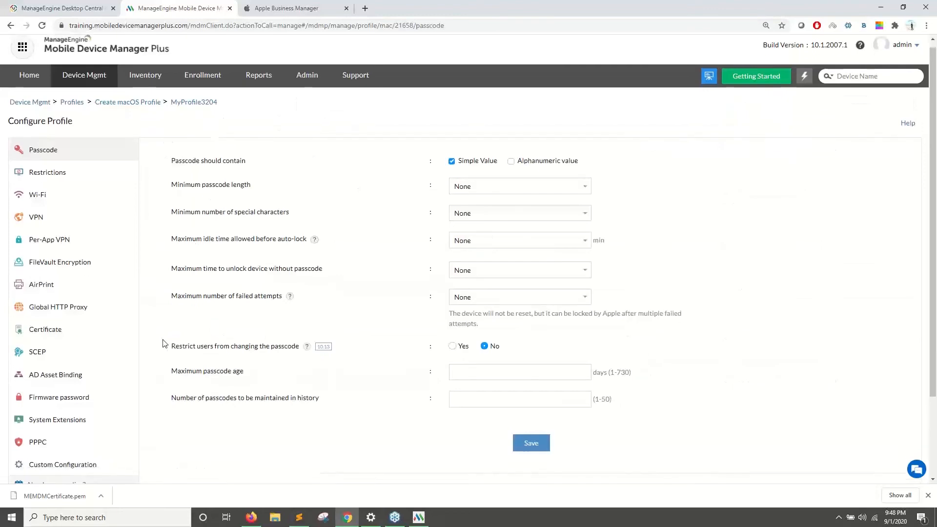
- Open the AD Asset Binding settings of the new macOS profile
scroll(149, 340, "down", 1)
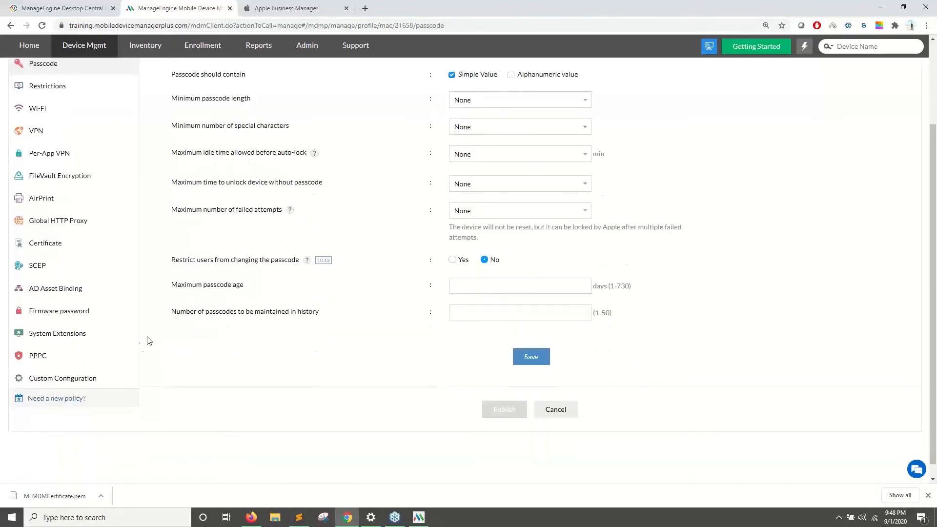
left_click(73, 292)
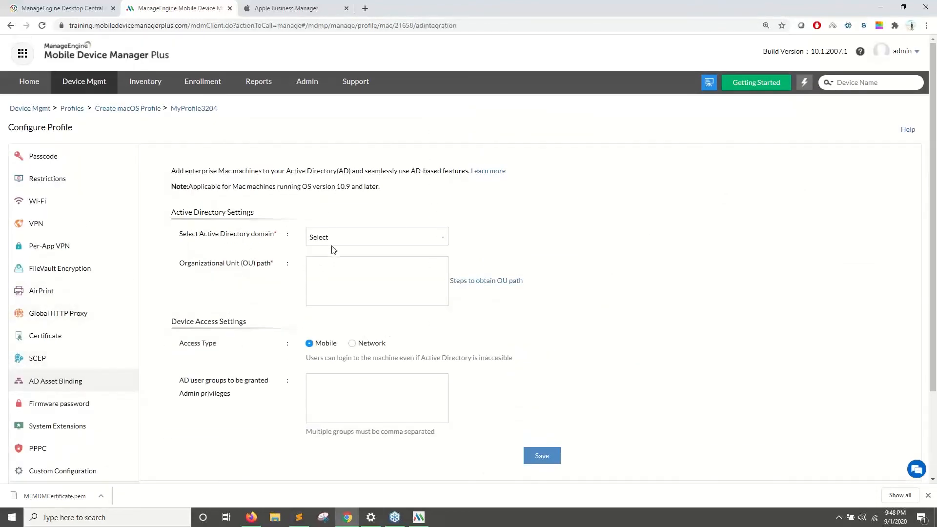
- Open the enrollment Directory Services in a new browser tab, check which directory types can be added as a domain, and return to the profile
right_click(190, 85)
left_click(198, 92)
left_click(263, 9)
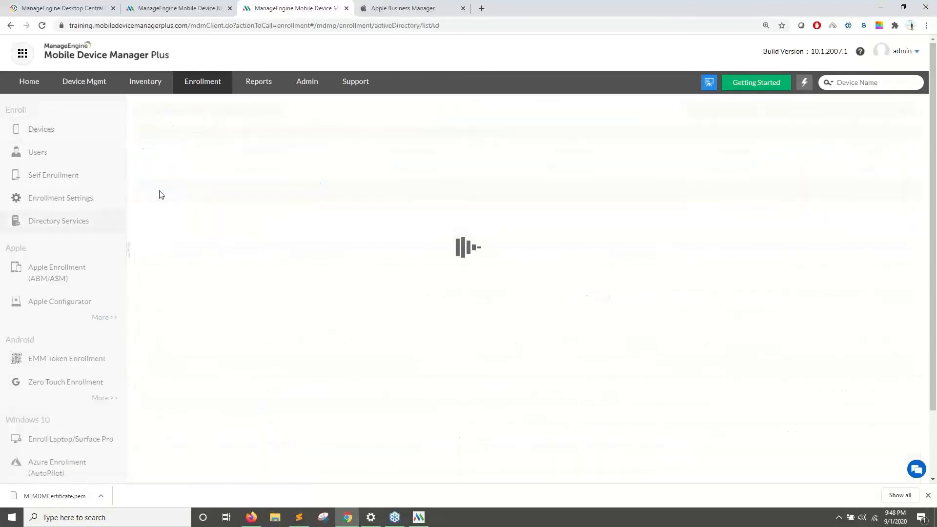
left_click(181, 114)
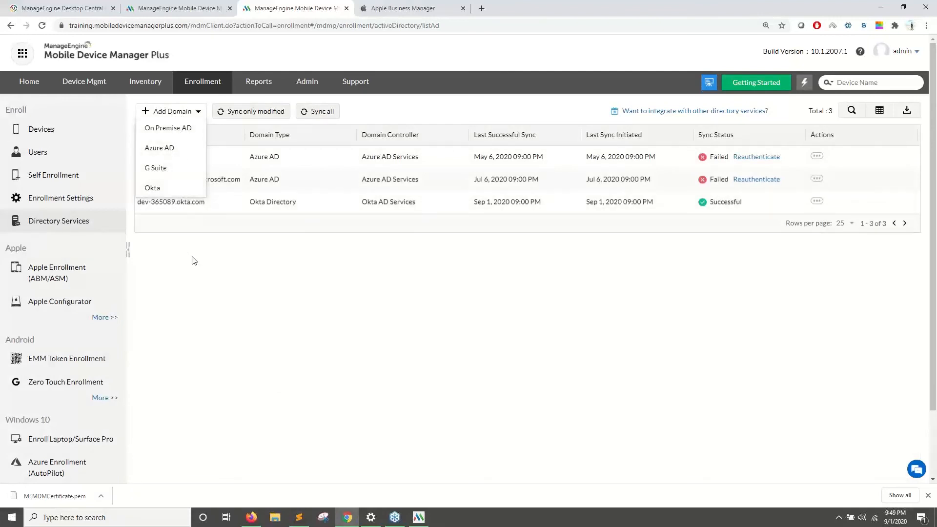
left_click(205, 263)
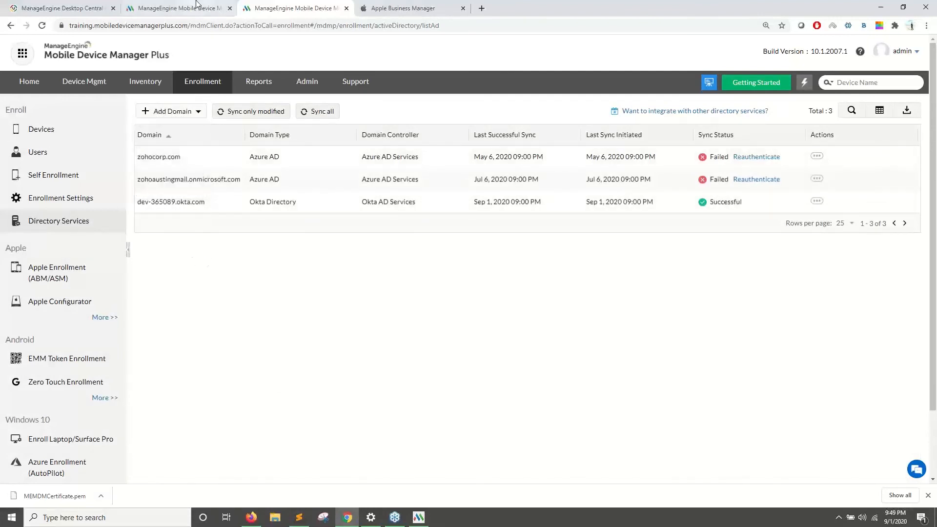
left_click(198, 7)
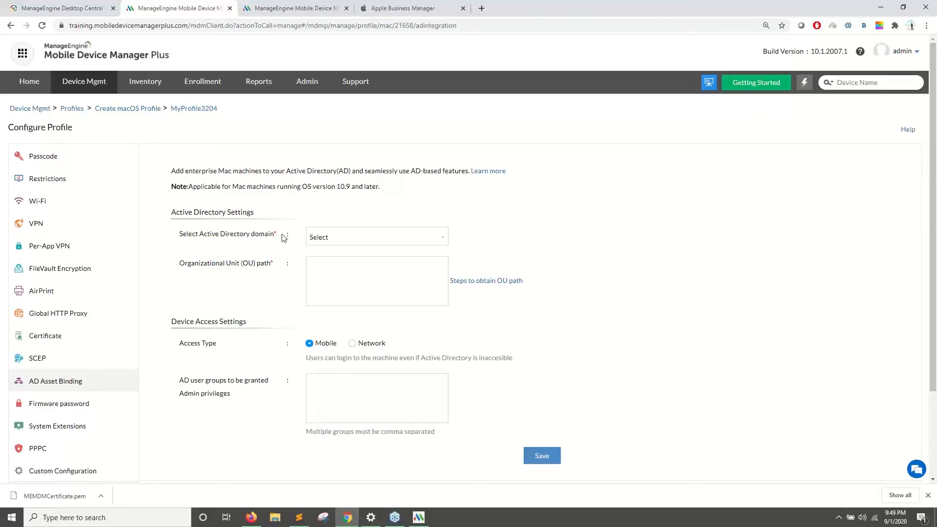
- Choose zohocorp.com as the Active Directory domain, and try the Network access type before setting it back to Mobile
left_click(326, 239)
left_click(332, 303)
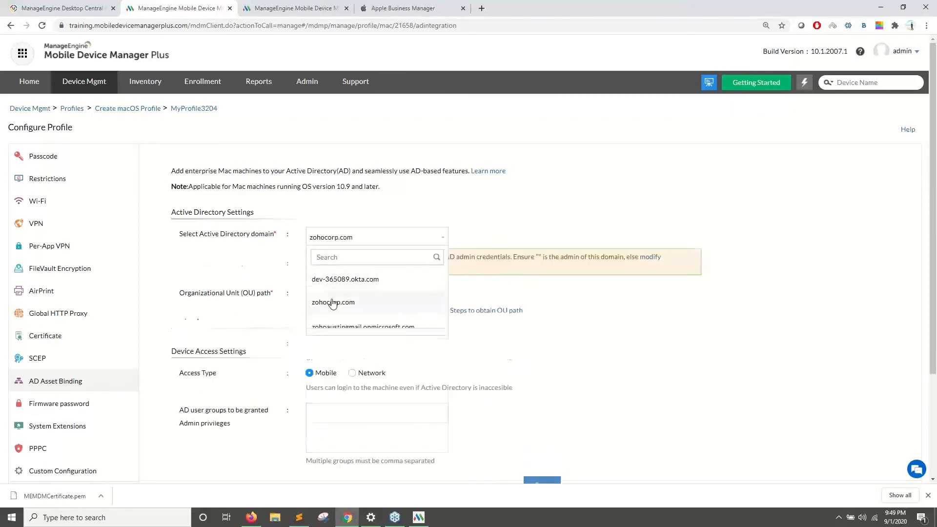
scroll(437, 309, "down", 3)
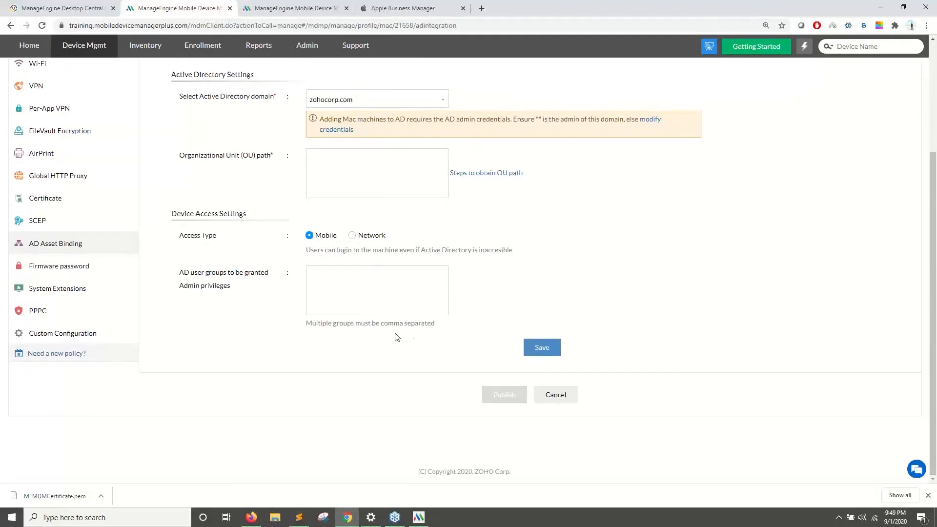
left_click(352, 236)
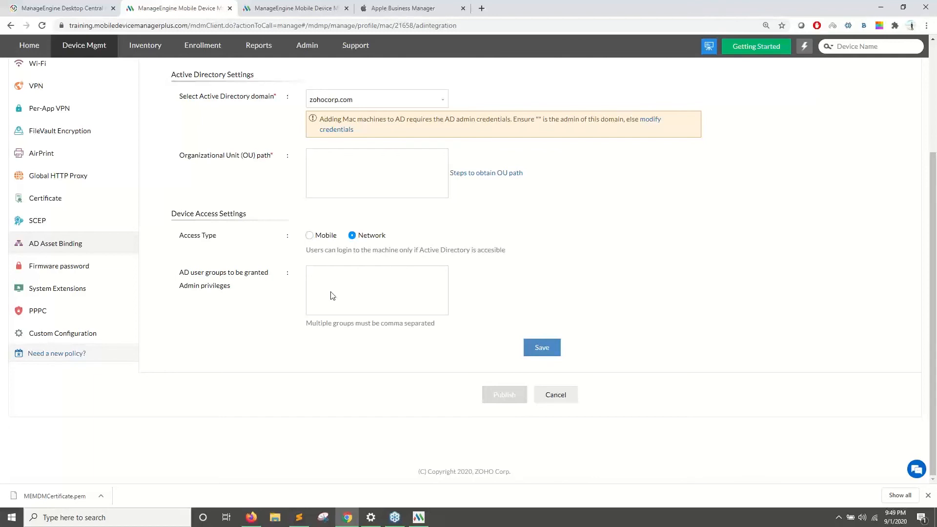
left_click(311, 236)
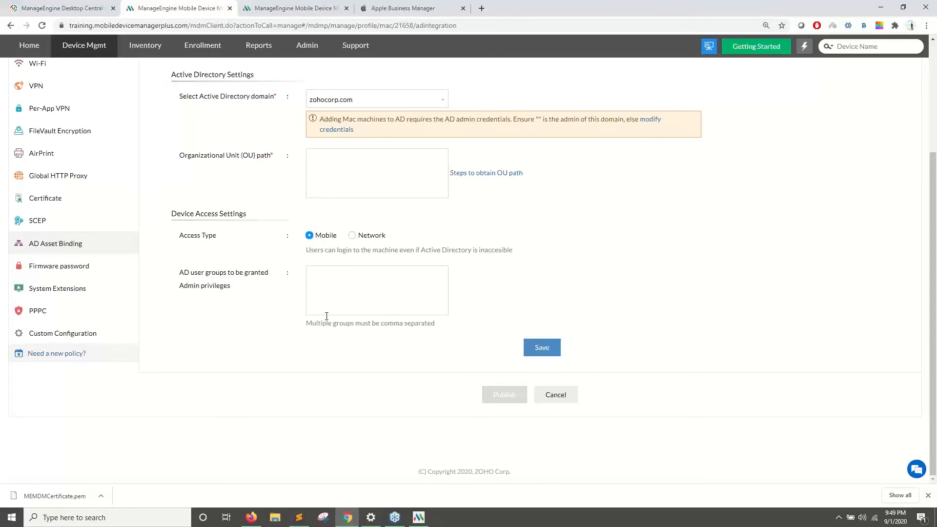
scroll(324, 315, "up", 2)
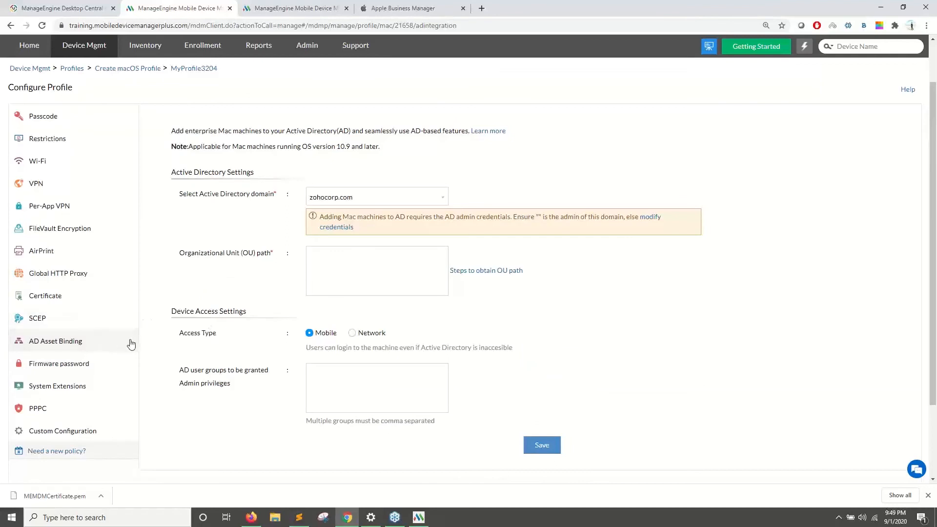
- Switch to the slide presentation and advance past the Scenario 1 slide to Scenario 2
key("alt+Tab")
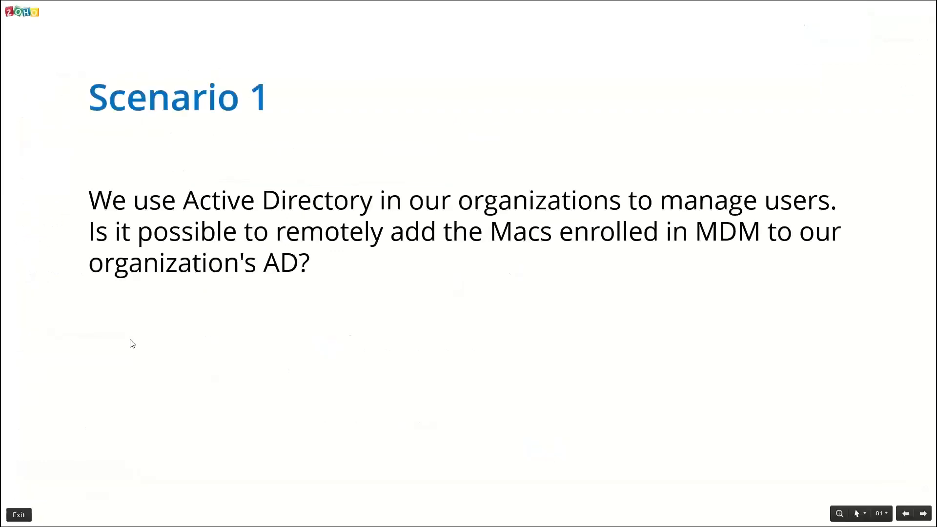
key("Right")
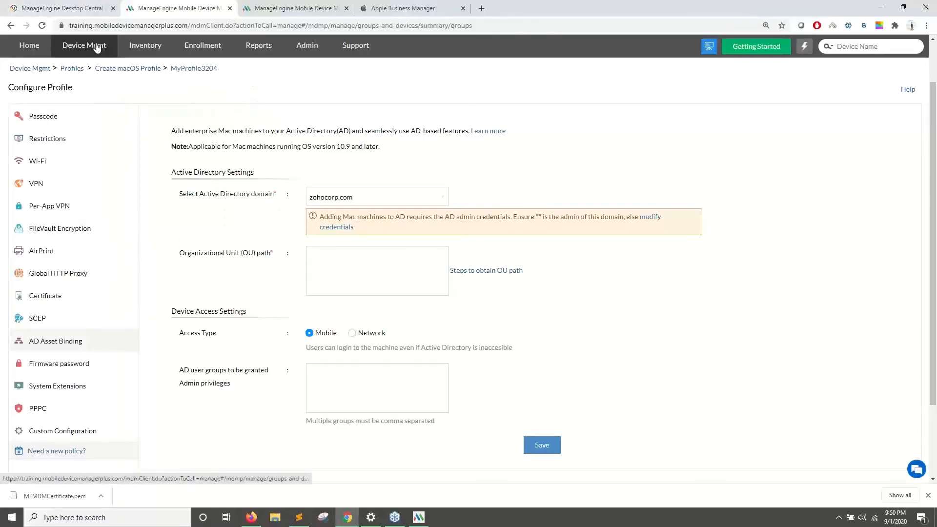
- Find the Conditional Access features in device management and view the list of devices accessing Exchange
left_click(97, 48)
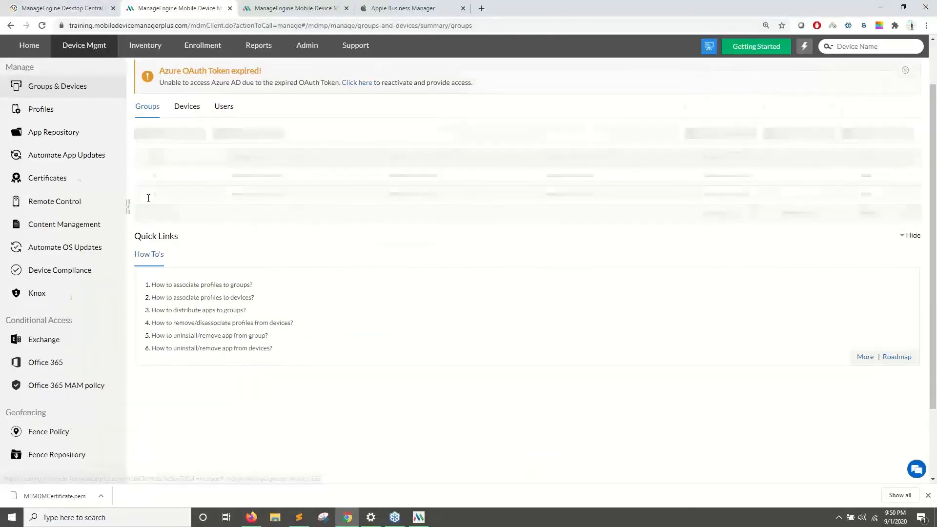
scroll(68, 238, "down", 2)
left_click_drag(73, 230, 15, 227)
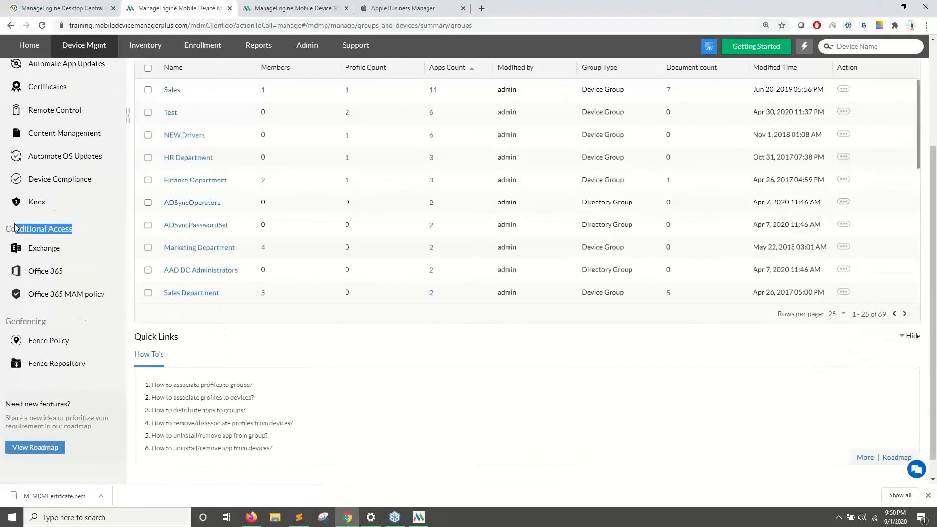
left_click(66, 257)
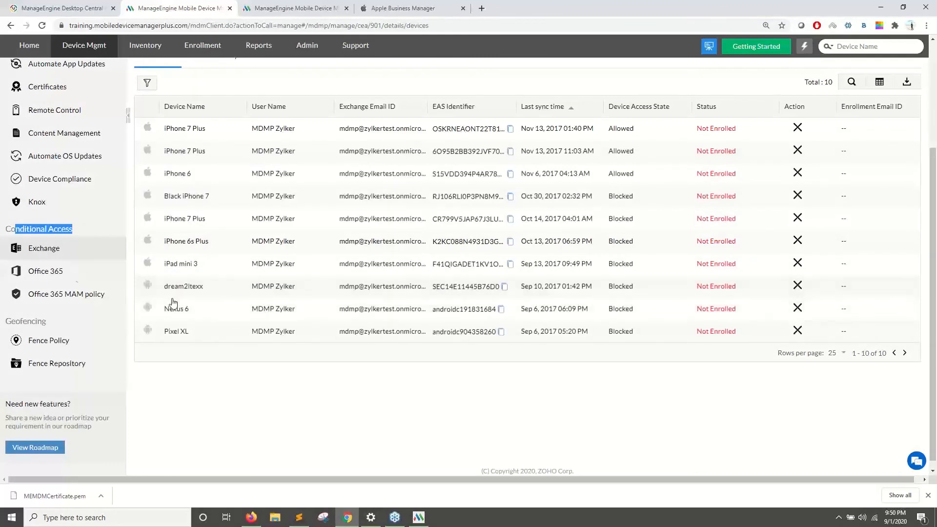
- Review the Office 365 access policy for zohocorp.com, and open the policy's apply confirmation and cancel it
left_click(77, 276)
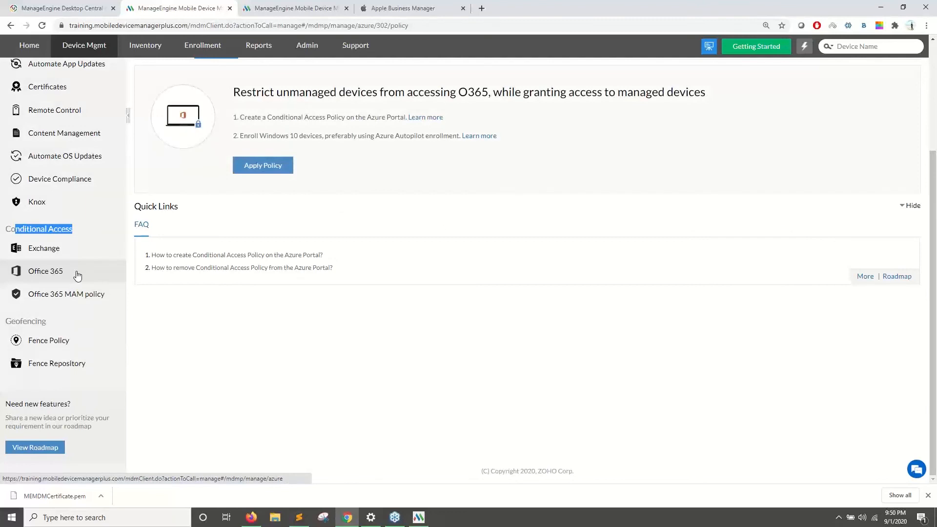
scroll(117, 276, "up", 2)
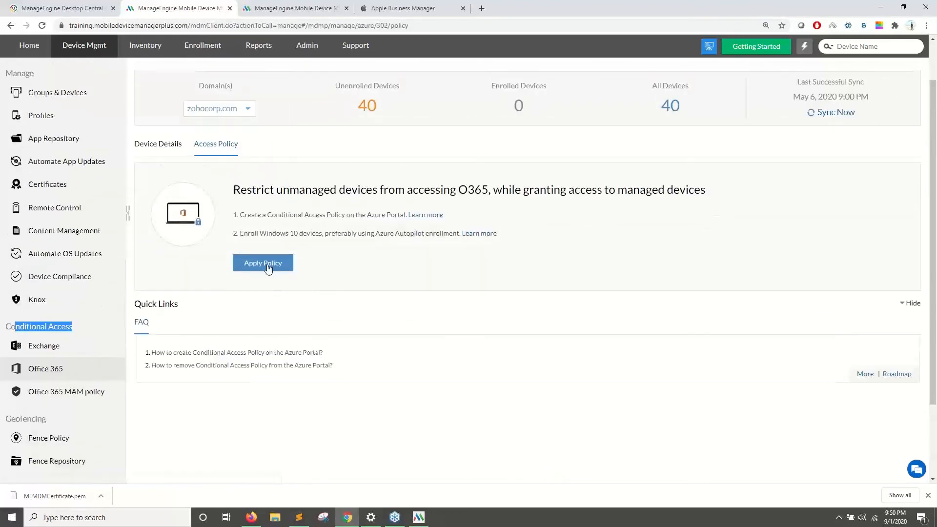
scroll(272, 261, "up", 1)
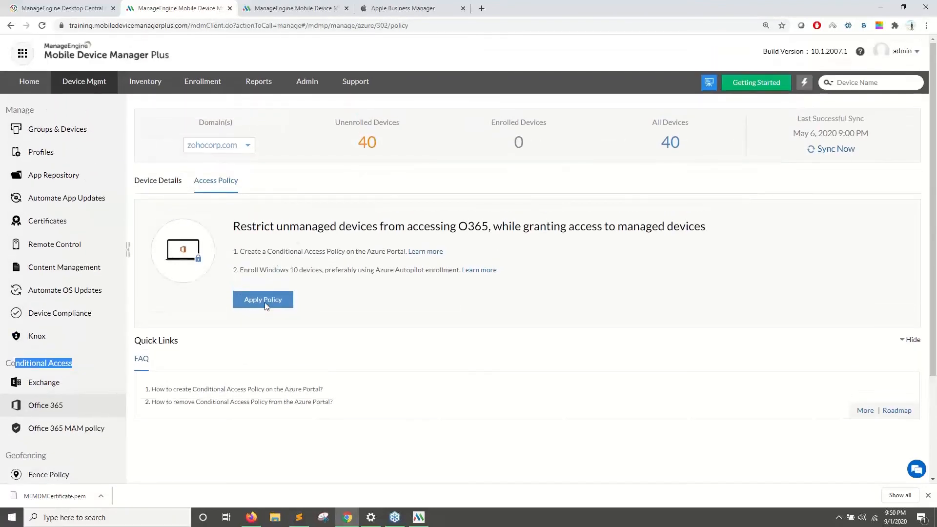
left_click(264, 302)
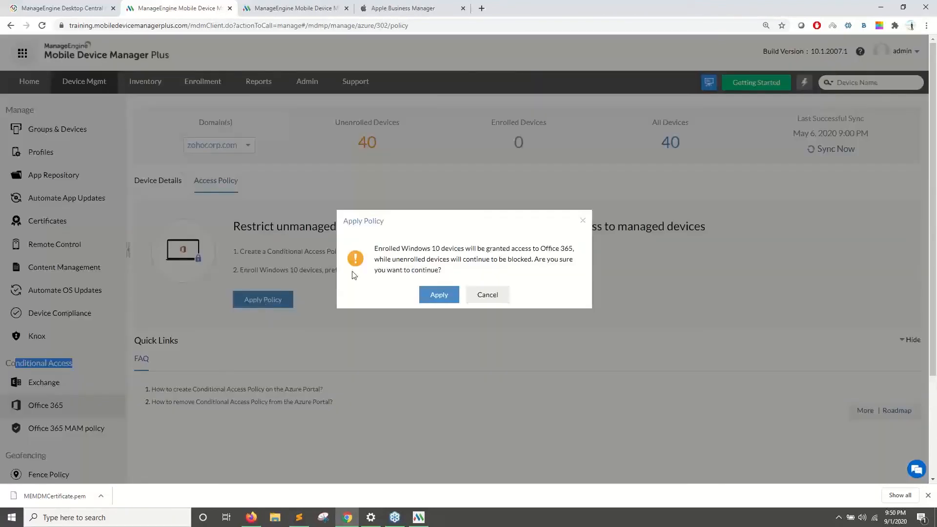
left_click(482, 299)
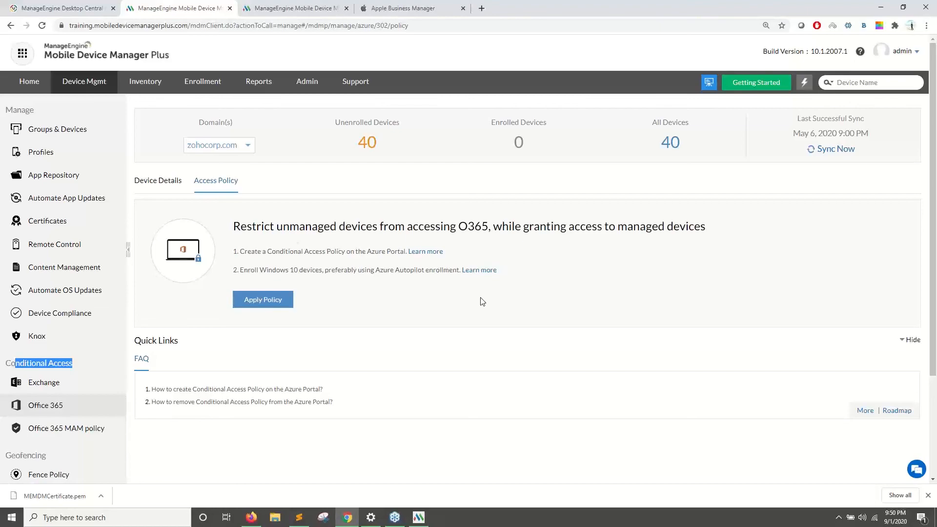
- Switch to the slide presentation, advance to the Scenario 3 slide, and return to Mobile Device Manager Plus in the browser
key("alt+Tab")
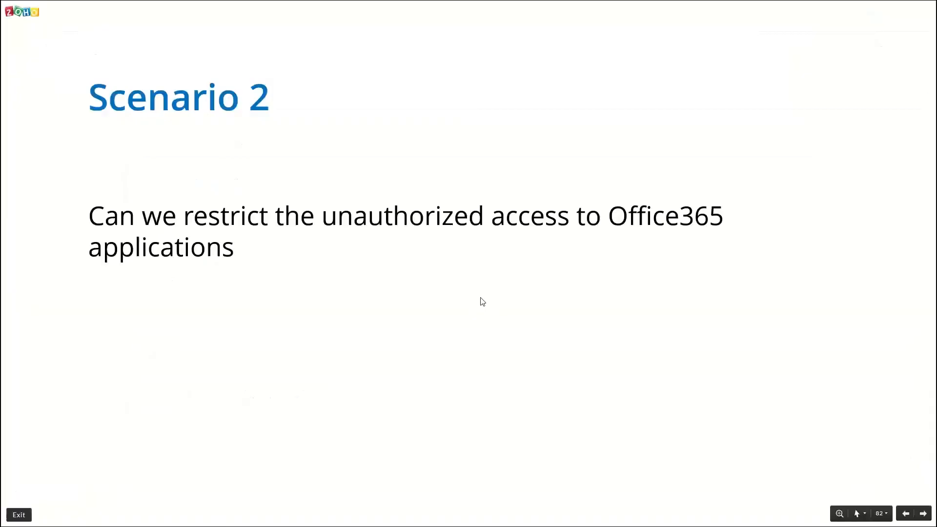
key("Right")
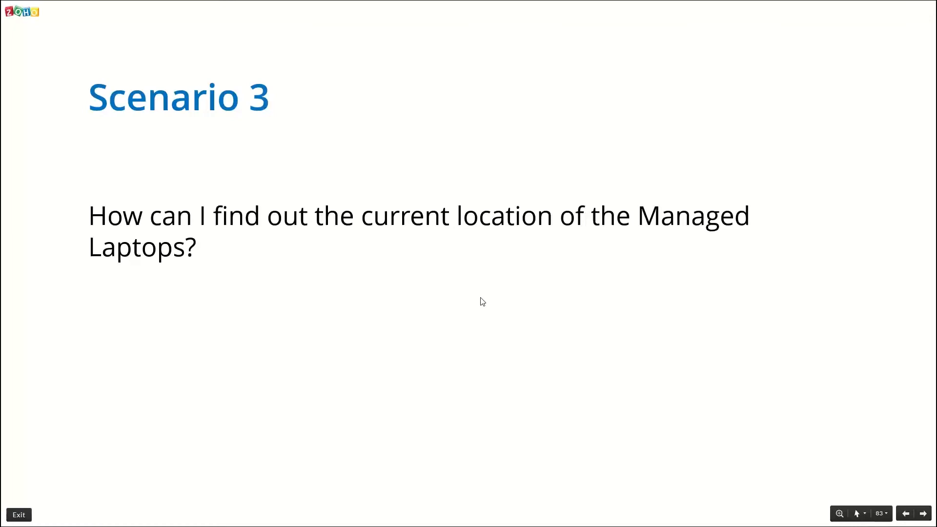
key("alt+Tab")
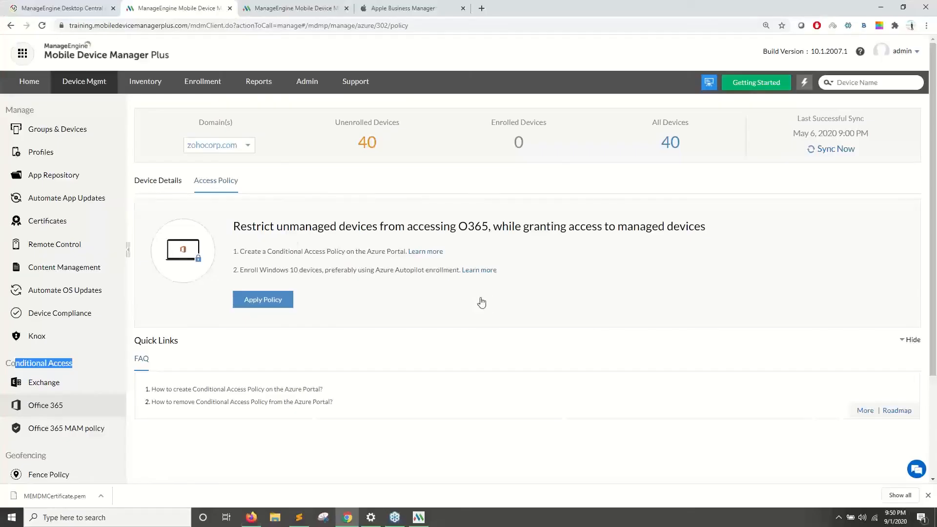
- Open the inventory's Geo-Tracking settings in a new browser tab, close the Directory Services tab, and examine the Location History options
left_click(141, 85)
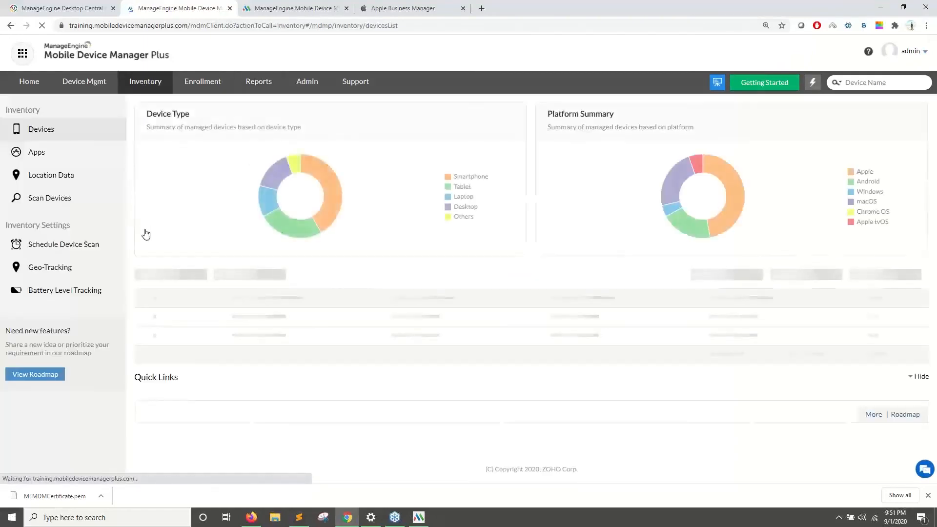
right_click(55, 271)
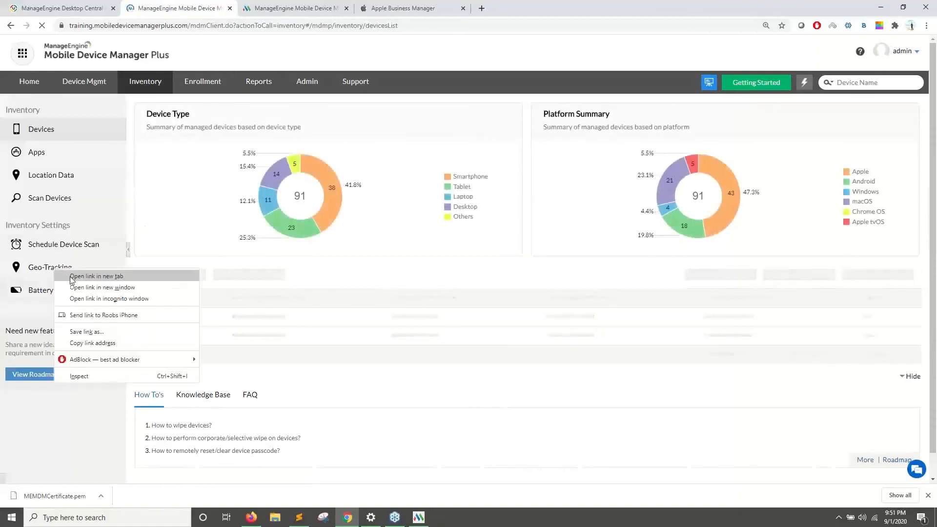
left_click(73, 276)
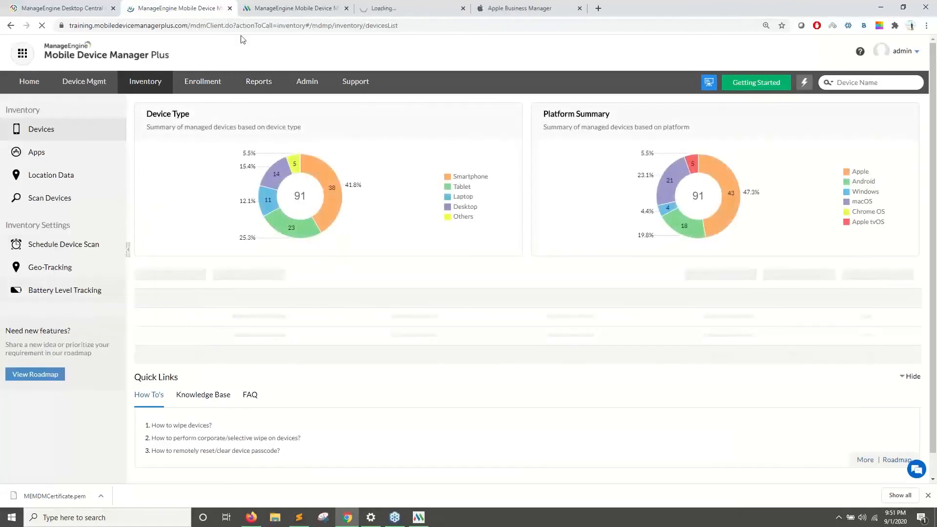
left_click(346, 8)
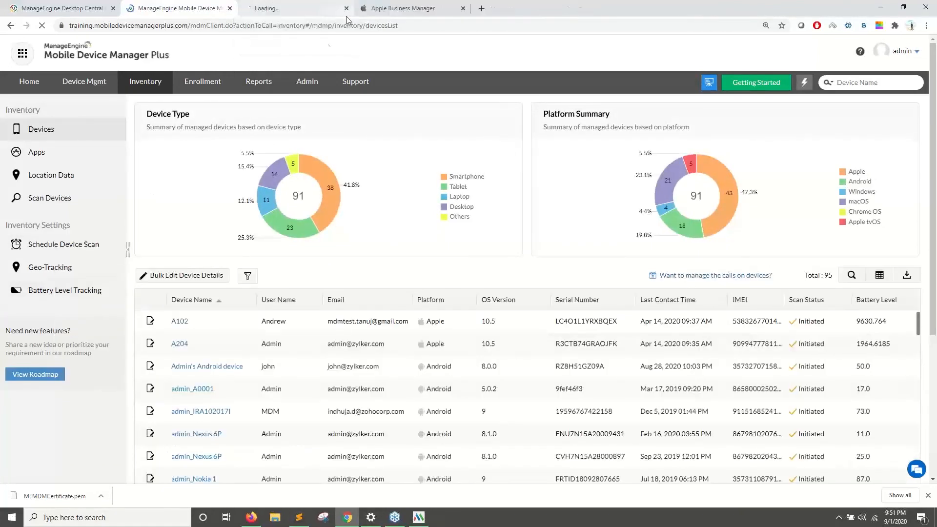
left_click(294, 9)
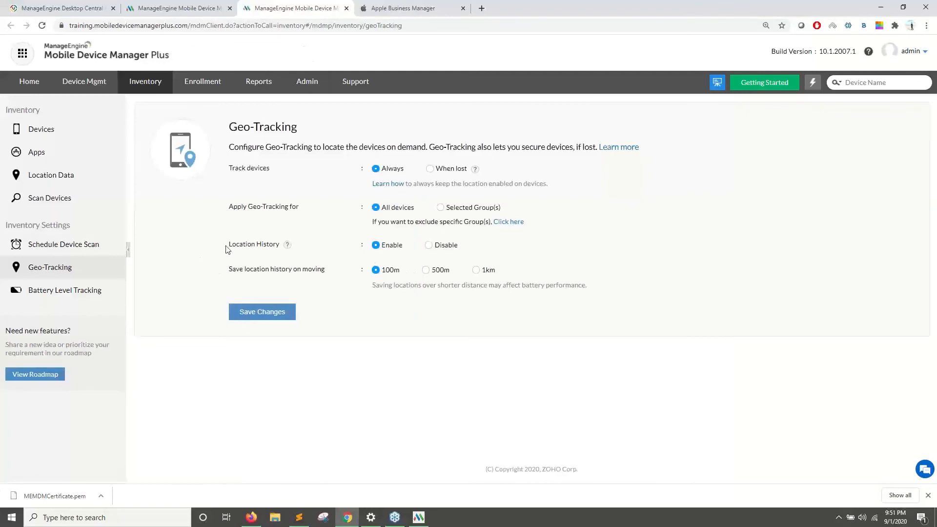
left_click_drag(228, 247, 260, 248)
left_click(321, 275)
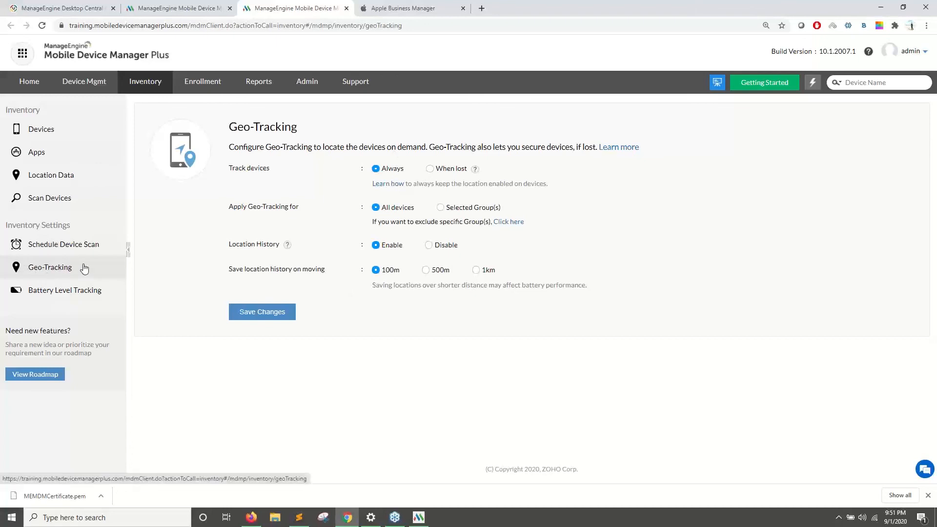
- Filter the device inventory by the Laptop device type, and open the Geo-Tracking details of the first listed laptop
left_click(155, 12)
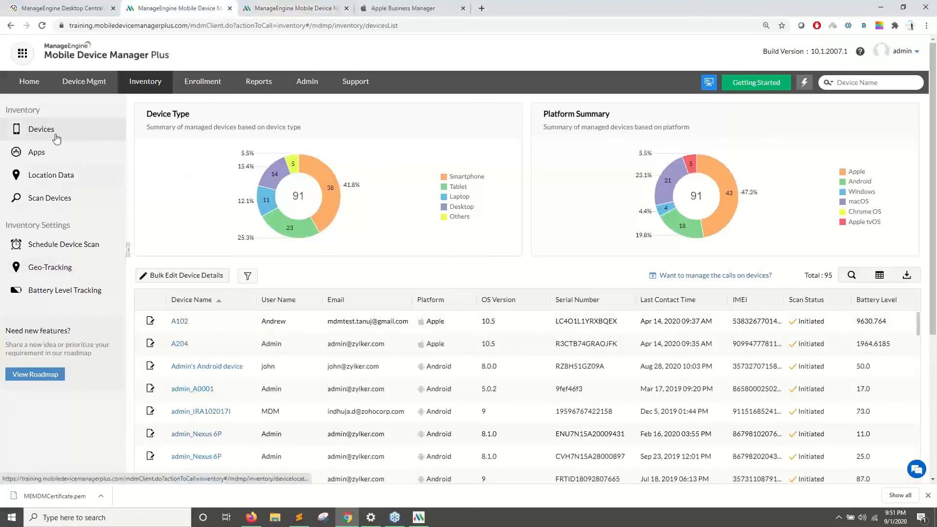
left_click(246, 278)
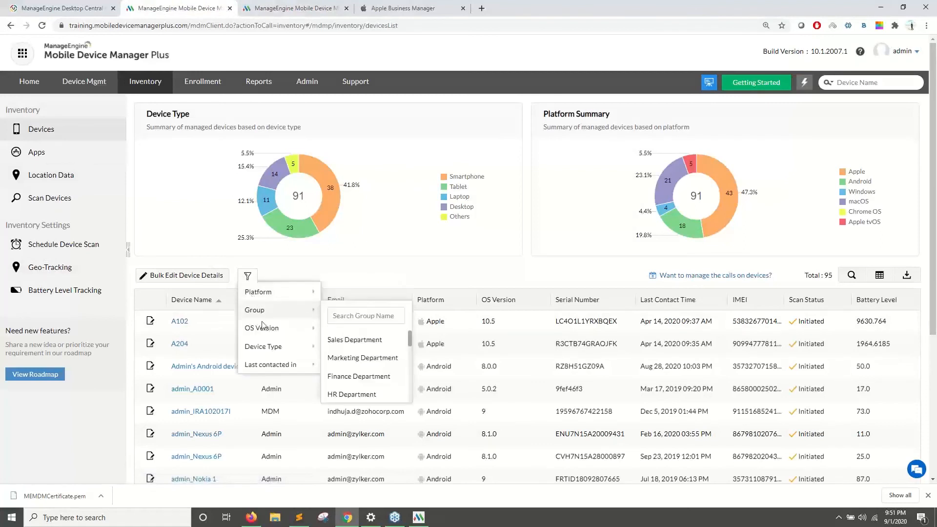
mouse_move(262, 346)
left_click(336, 382)
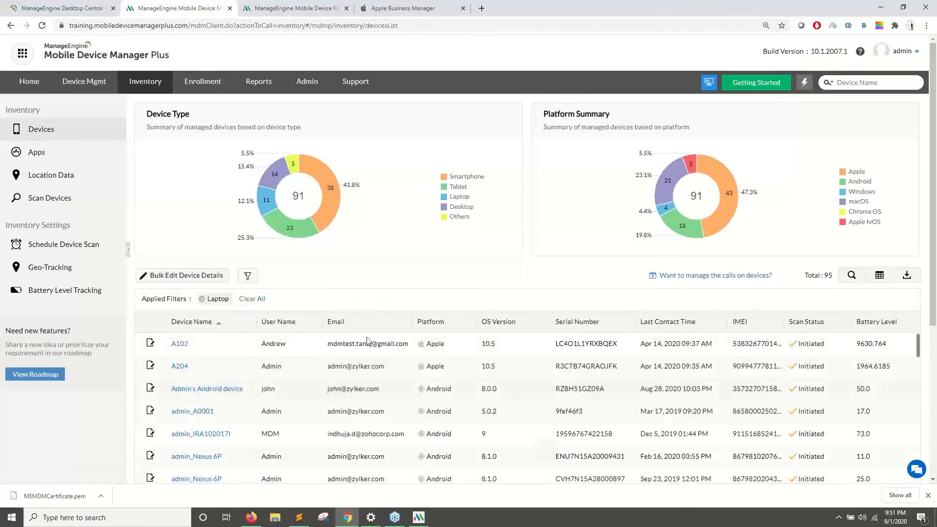
left_click(220, 345)
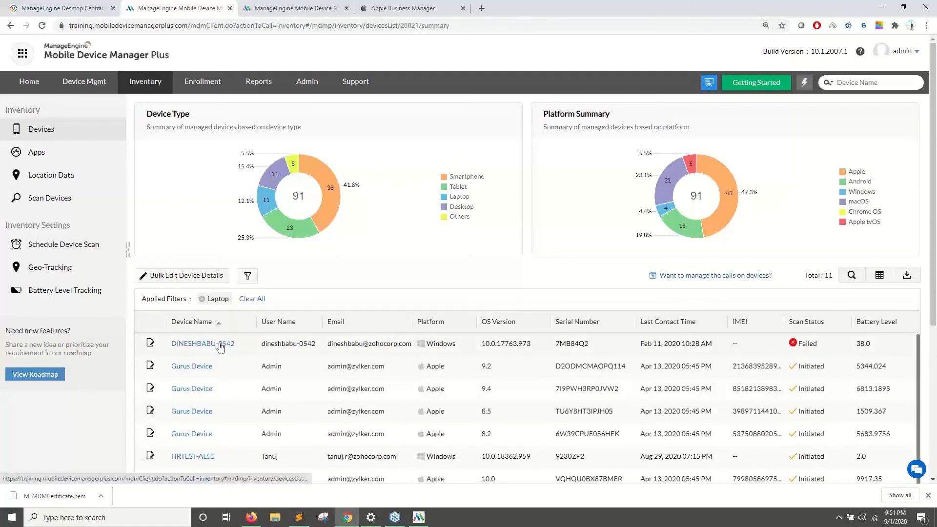
left_click(396, 228)
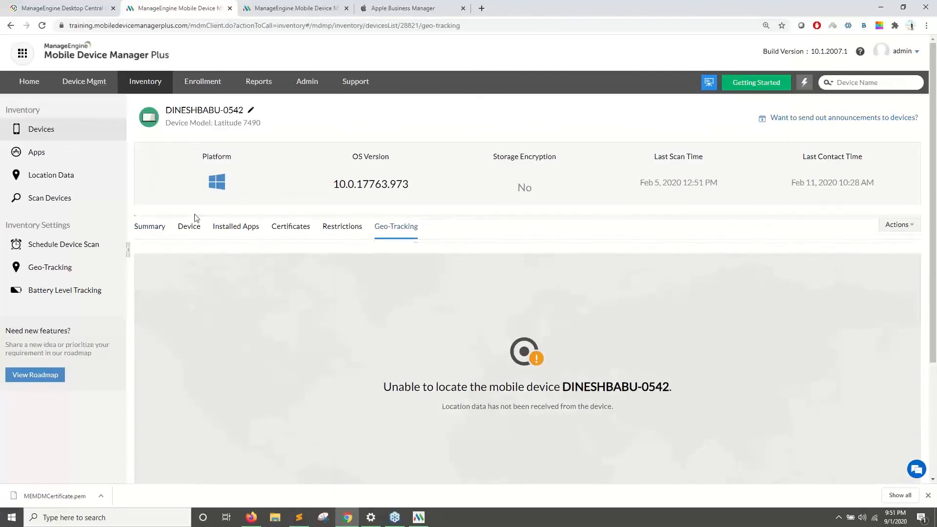
- Return to the inventory's device list from the laptop's summary and filter it by the Laptop device type
left_click(144, 250)
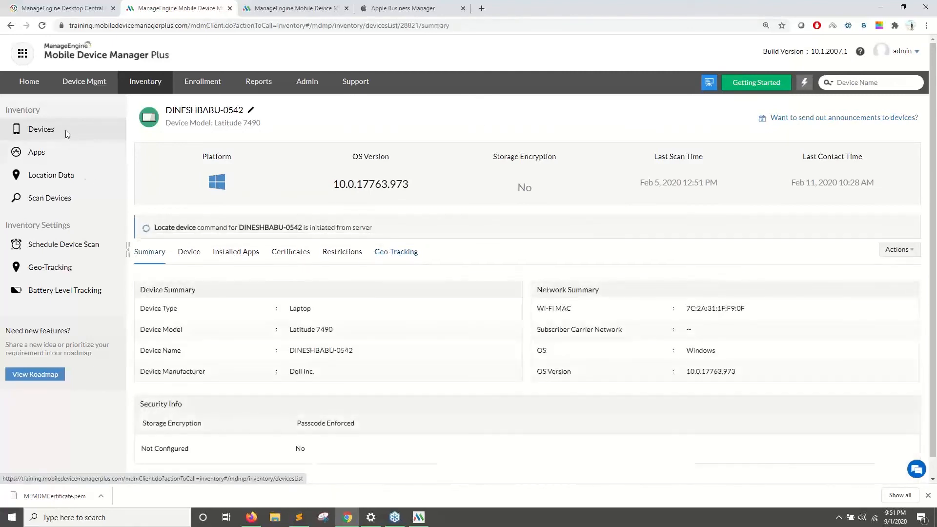
left_click(66, 130)
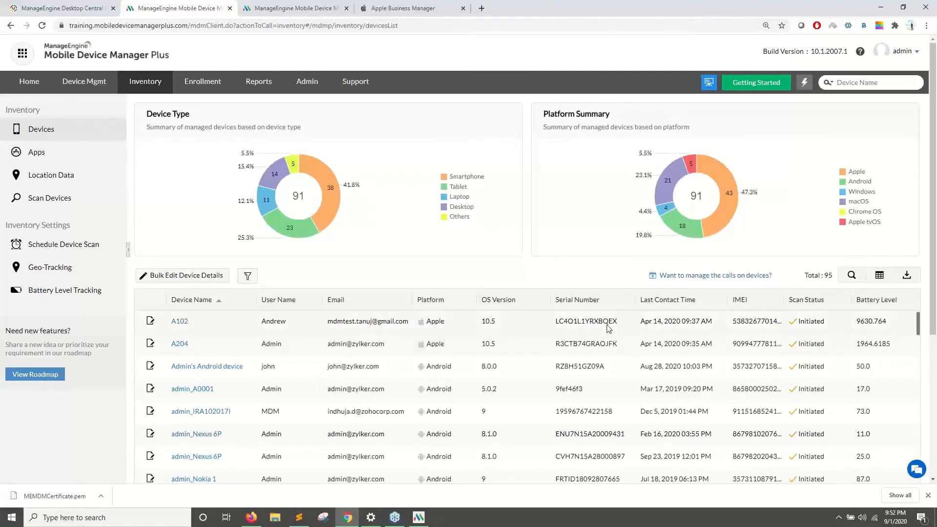
left_click(254, 278)
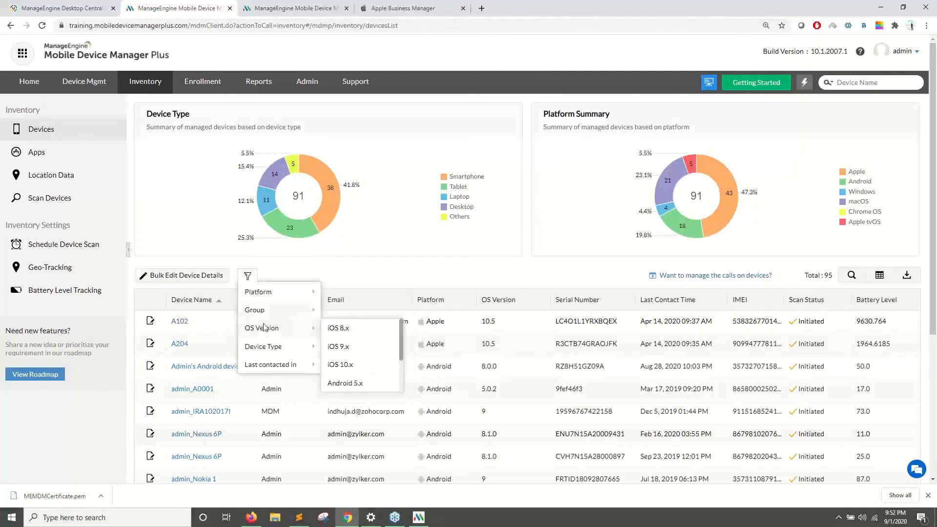
mouse_move(276, 346)
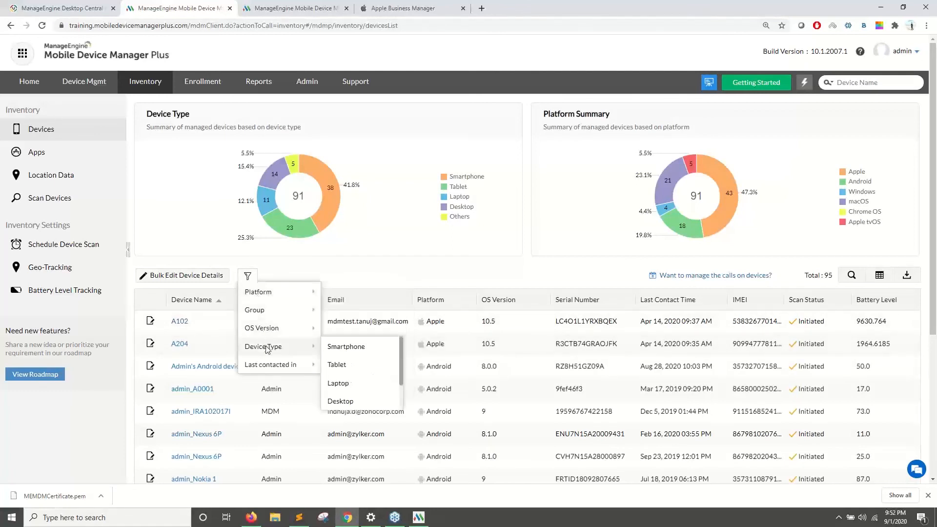
left_click(344, 380)
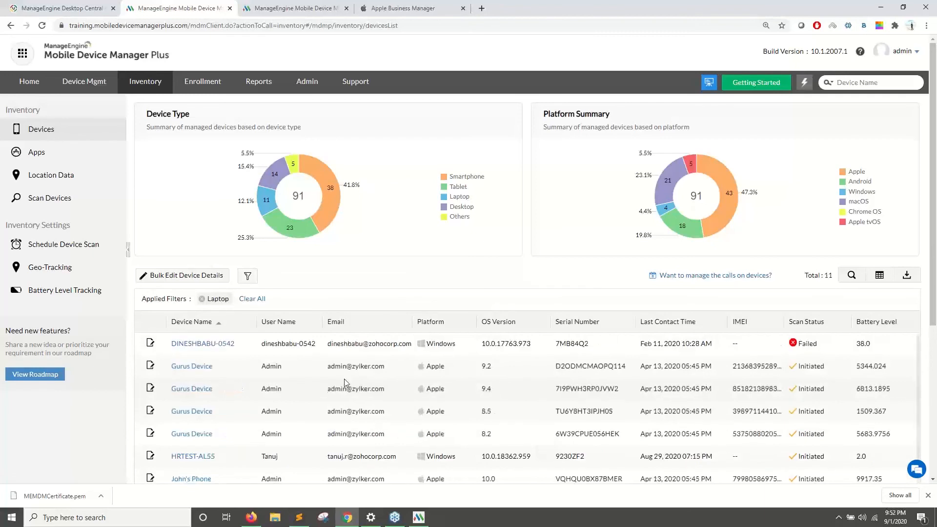
- Open the HRTEST-AL55 laptop and view its last known location on the Geo-Tracking map
scroll(342, 370, "down", 1)
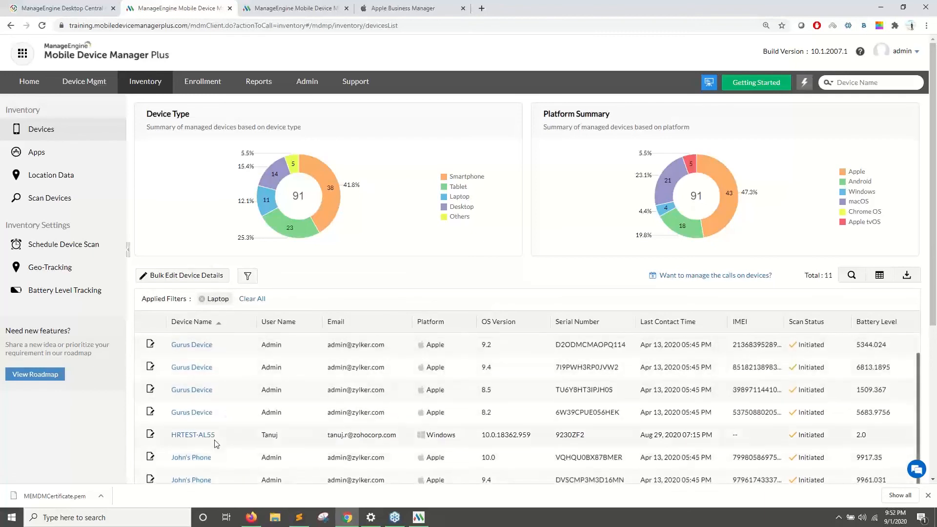
left_click(192, 436)
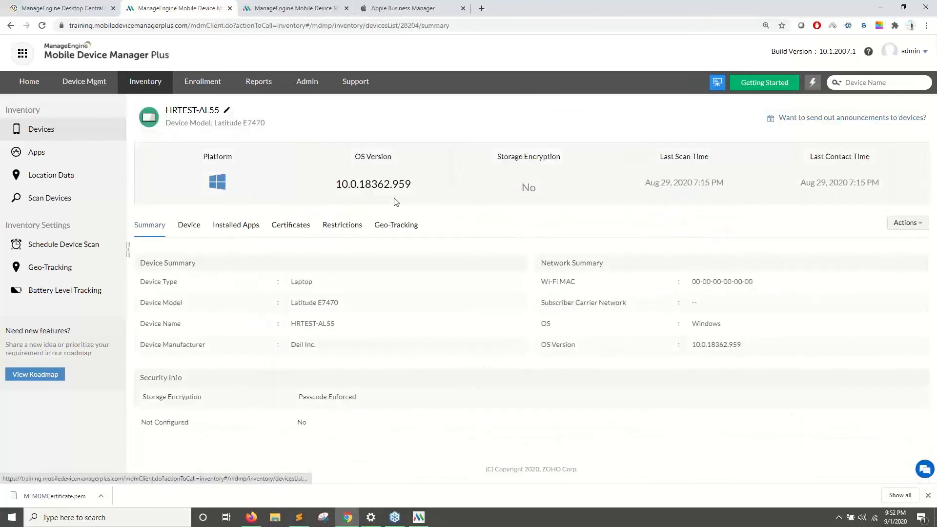
left_click(407, 233)
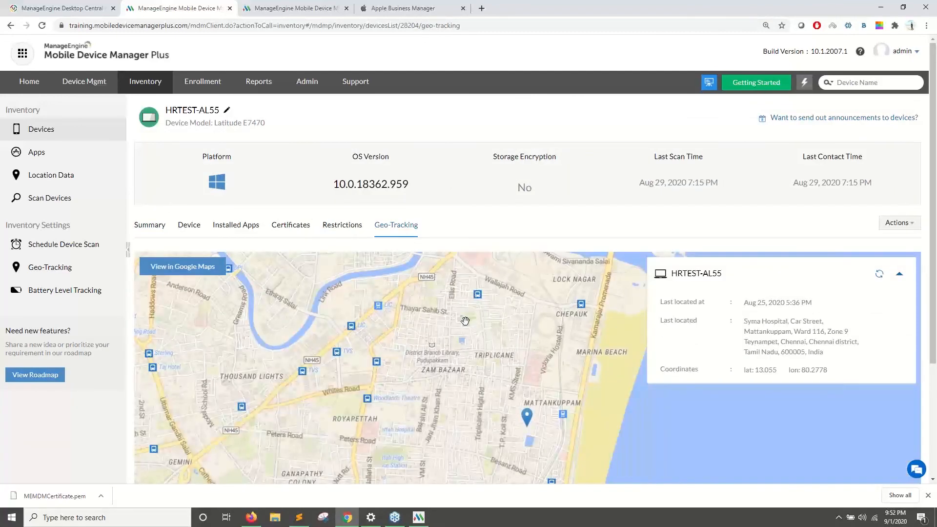
scroll(465, 320, "down", 1)
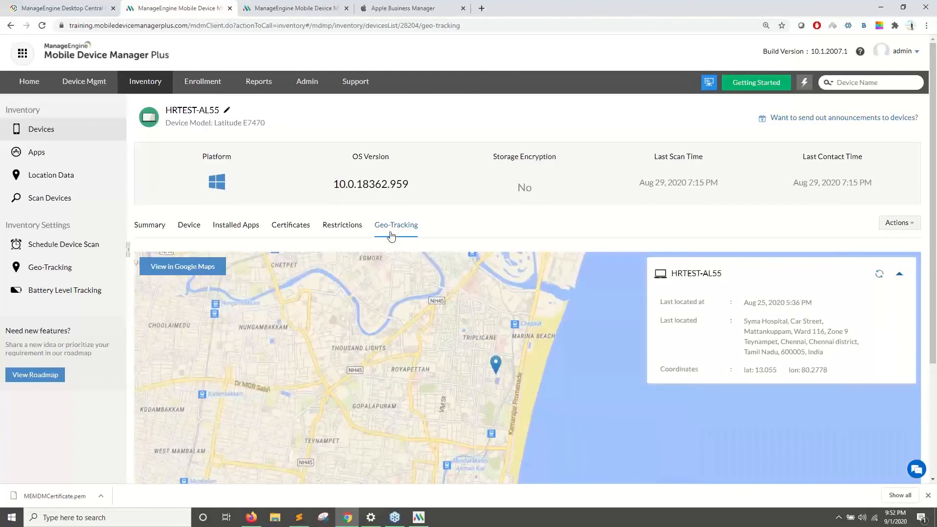
- Review the HRTEST-AL55 device summary and examine the remote actions offered for the laptop
left_click(145, 224)
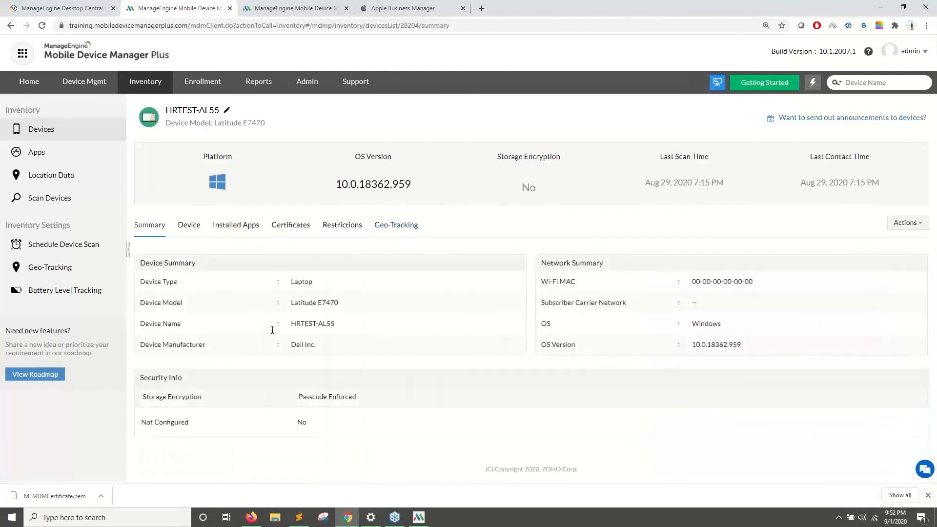
left_click(908, 224)
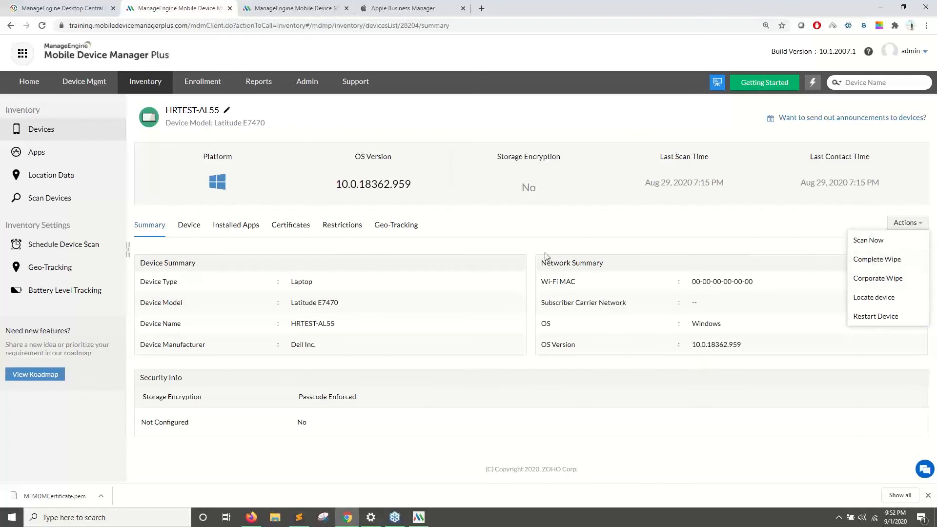
left_click_drag(290, 281, 329, 287)
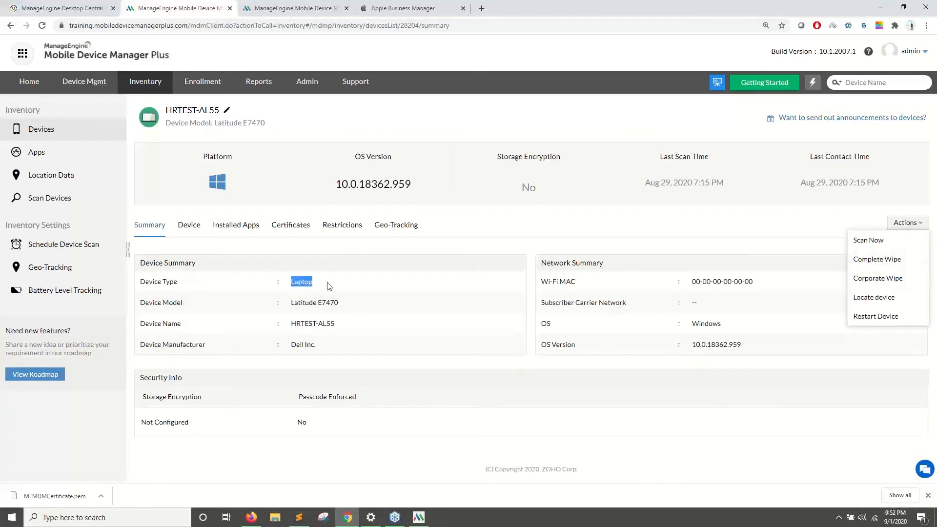
left_click(893, 226)
- Switch to the slide presentation and advance from the Scenario 3 slide
key("alt+Tab")
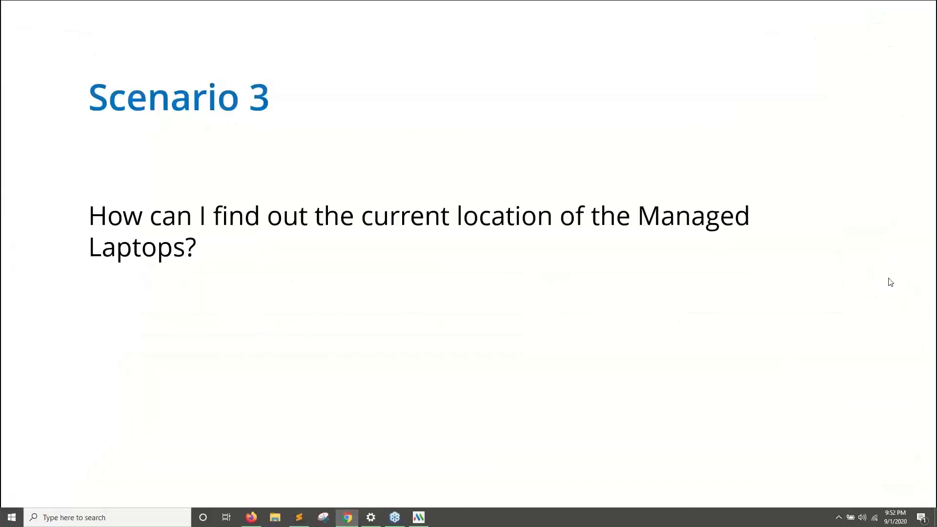
key("Right")
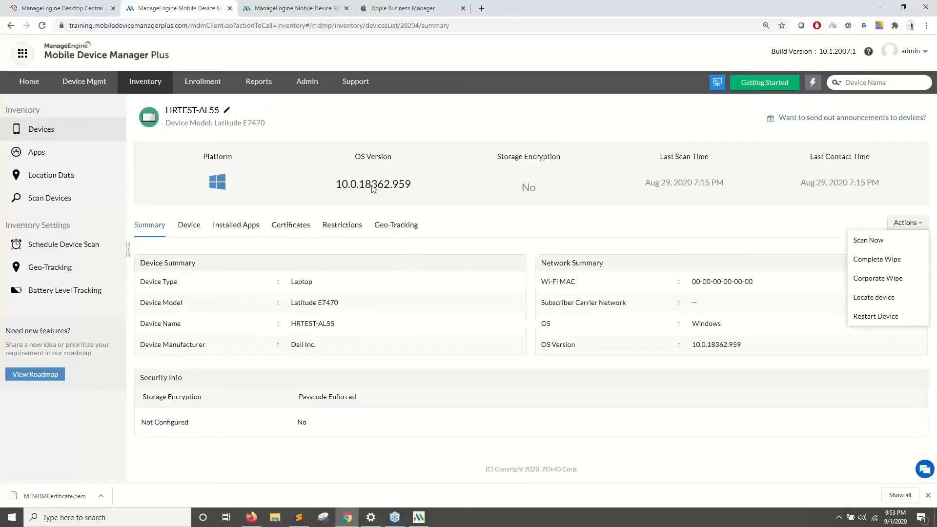
- Review the Failover Server prerequisites in the admin settings of Mobile Device Manager Plus and return to the settings overview
left_click(307, 83)
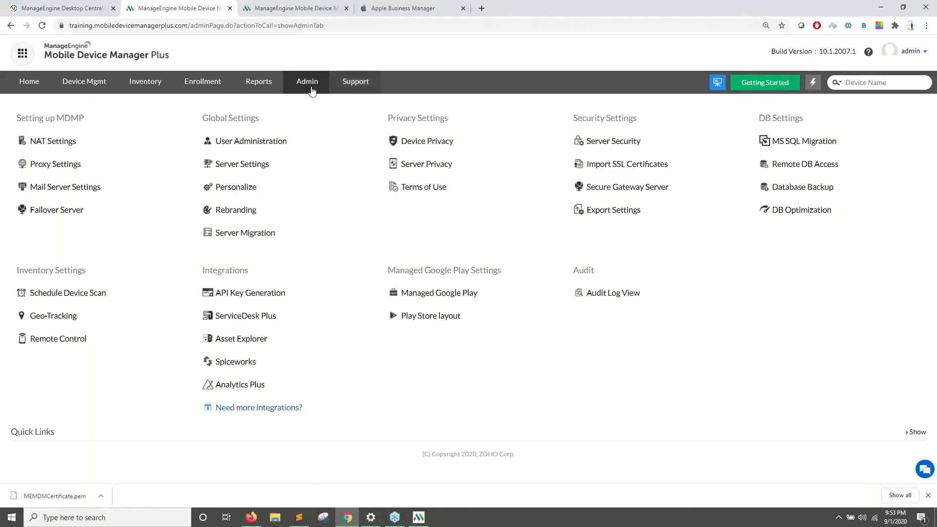
left_click(67, 210)
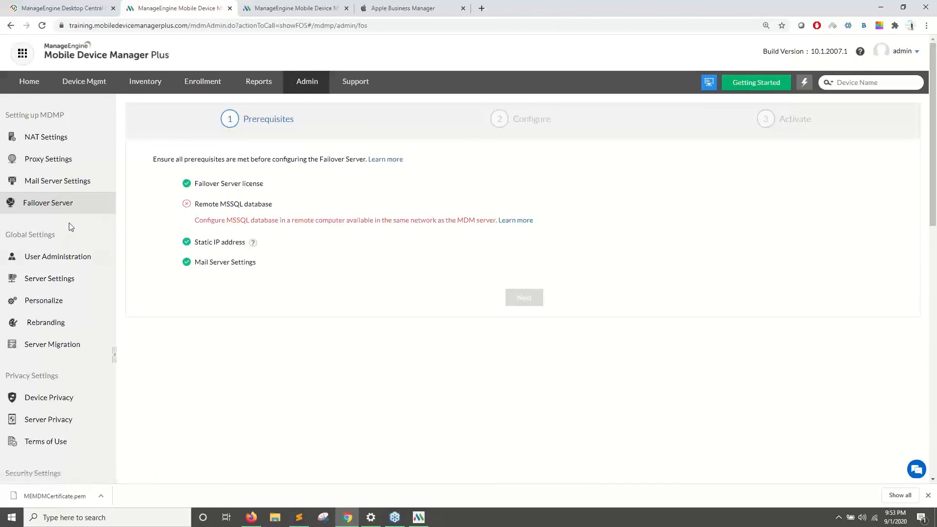
left_click(315, 89)
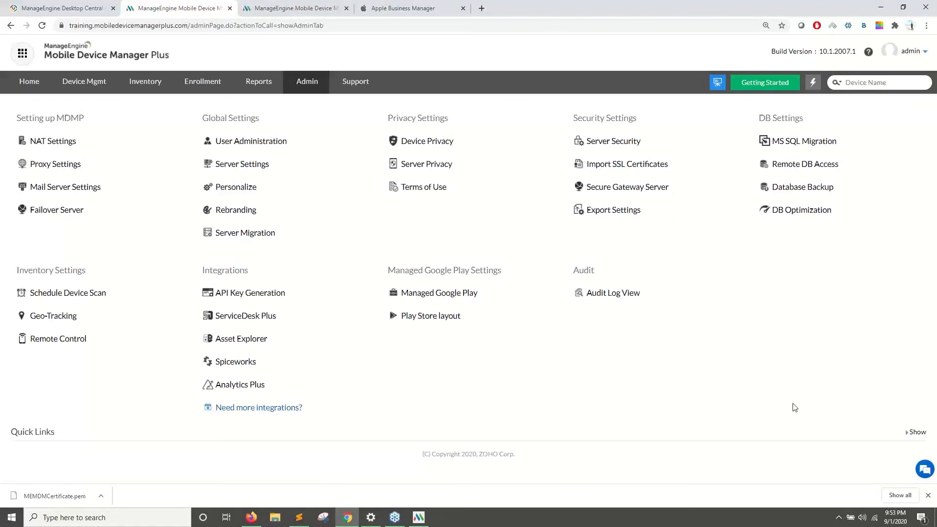
- Open and close the support chat window, and switch to the slide presentation to advance it
left_click(924, 469)
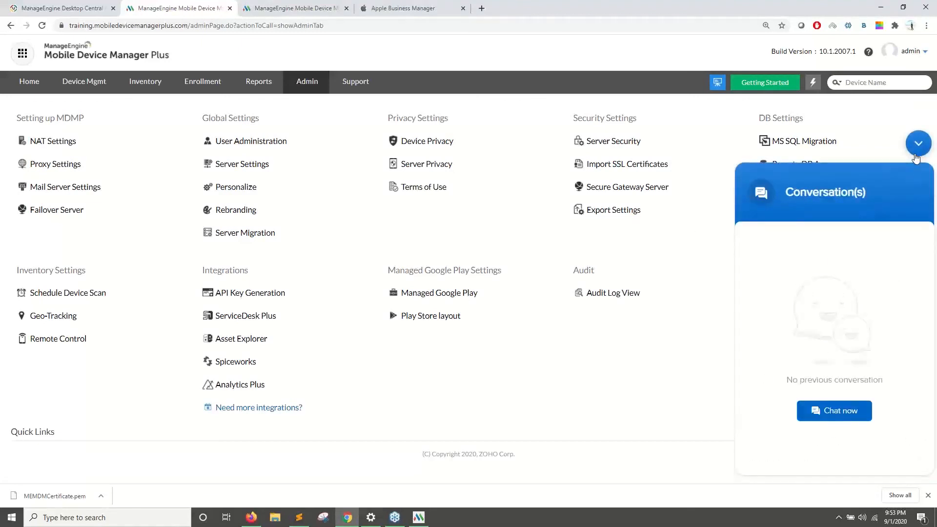
left_click(917, 143)
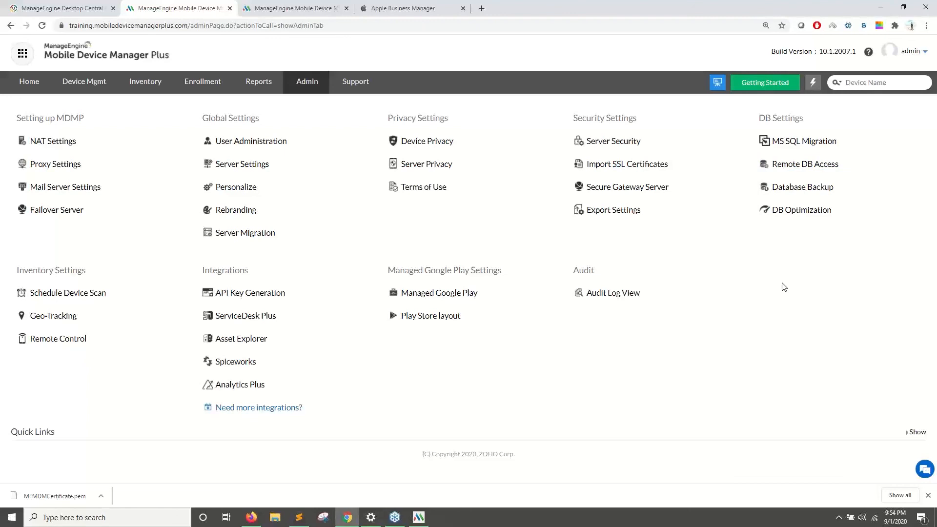
key("alt+Tab")
key("Right")
- Open the Device Privacy settings for modification and examine the device data, remote command, policy display and applicable device options
left_click(442, 142)
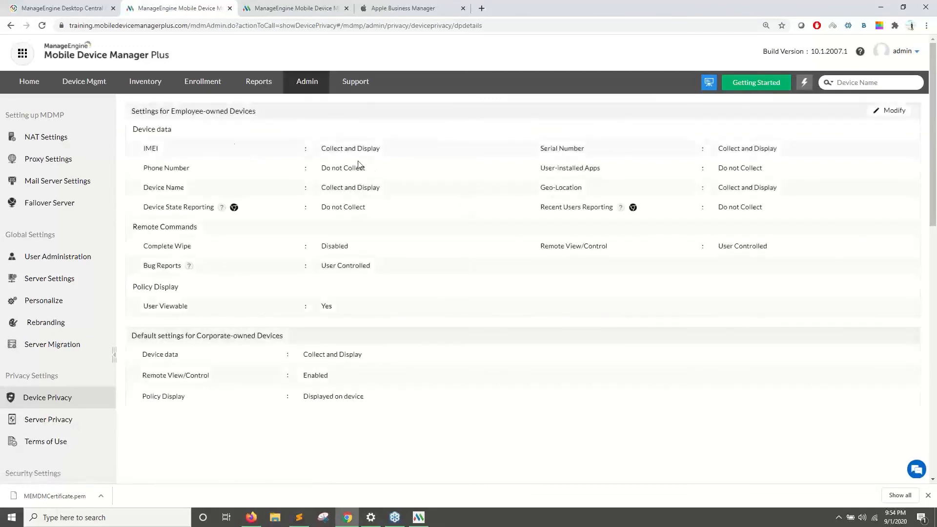
left_click(881, 111)
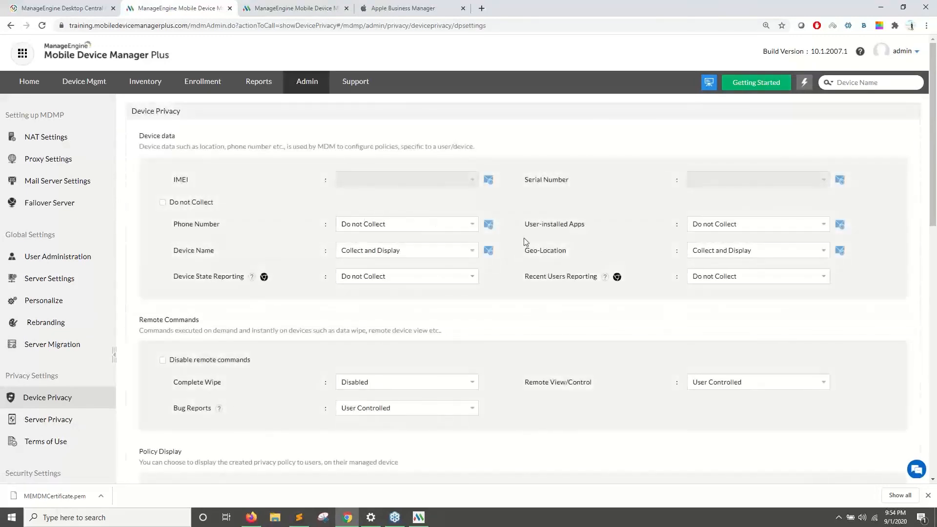
scroll(497, 273, "down", 1)
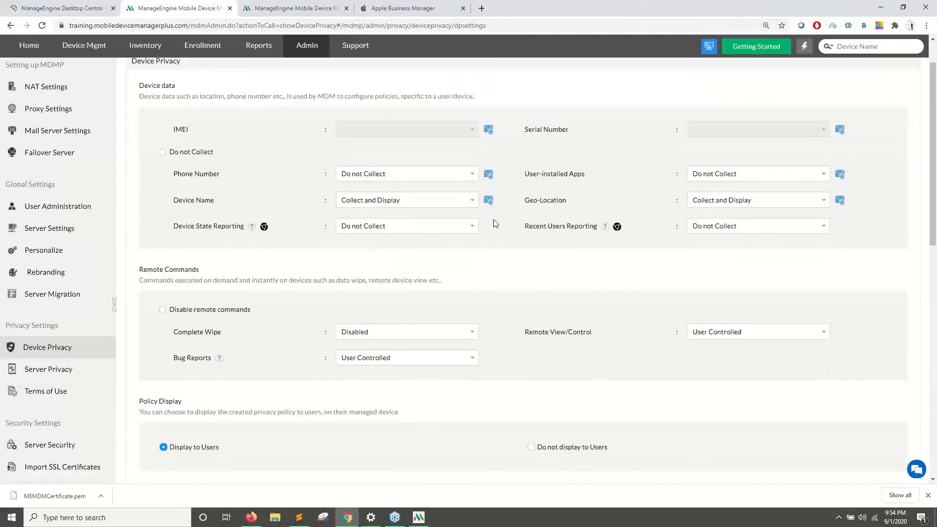
scroll(470, 308, "down", 2)
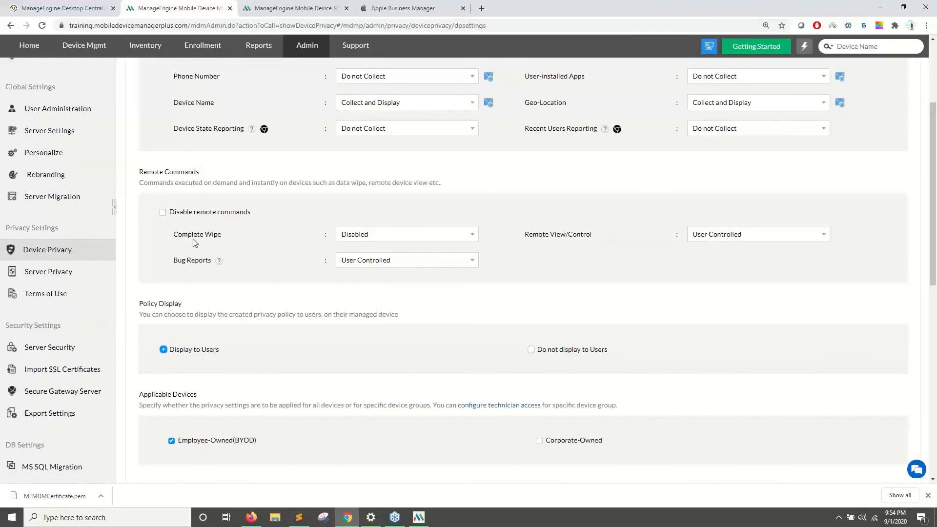
scroll(493, 360, "down", 3)
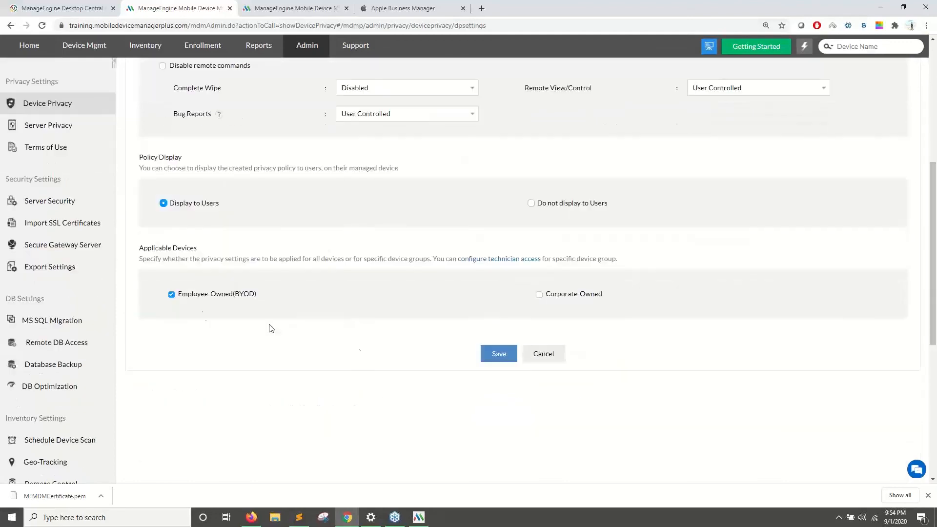
- Set the privacy policy's applicable devices to Corporate-Owned and exclude Employee-Owned(BYOD)
left_click(539, 295)
left_click(171, 294)
scroll(219, 371, "up", 2)
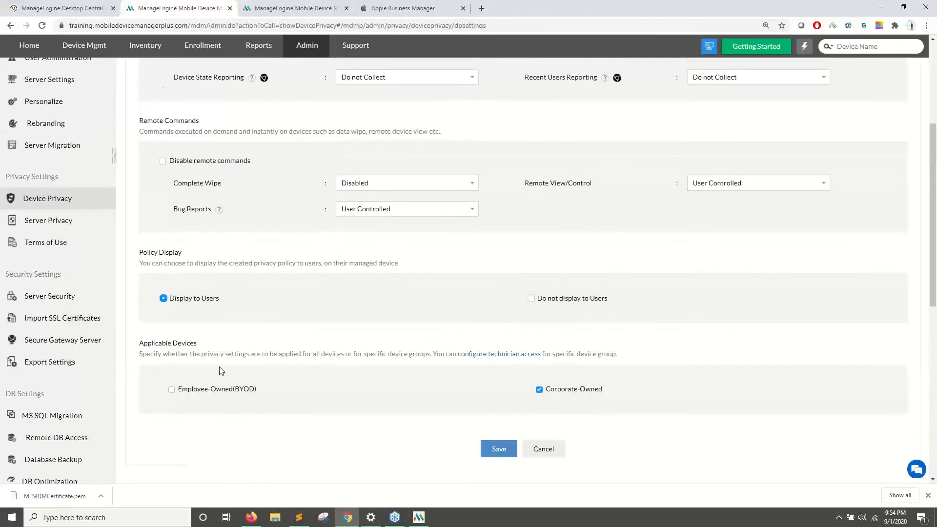
- Enable the Disable remote commands option in the device privacy settings, and clear it again
scroll(322, 307, "up", 2)
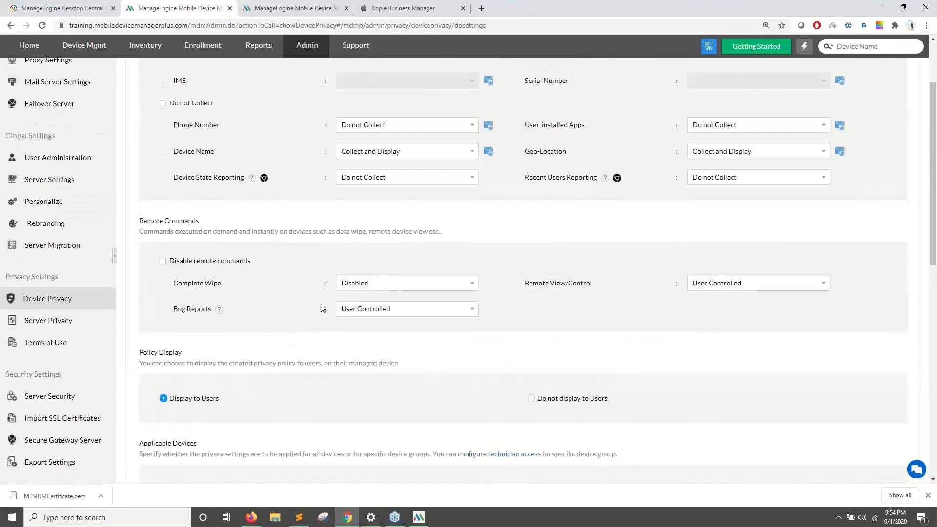
left_click(163, 260)
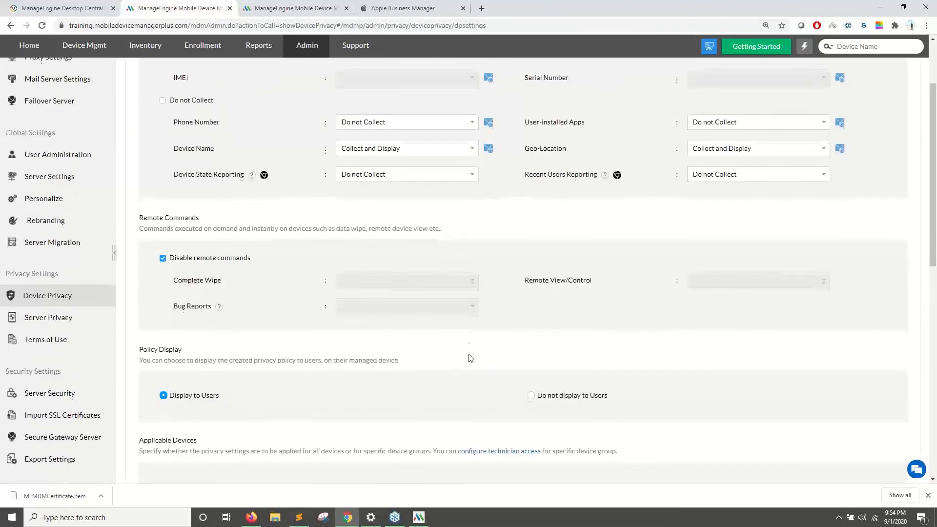
scroll(521, 388, "down", 2)
scroll(330, 274, "up", 3)
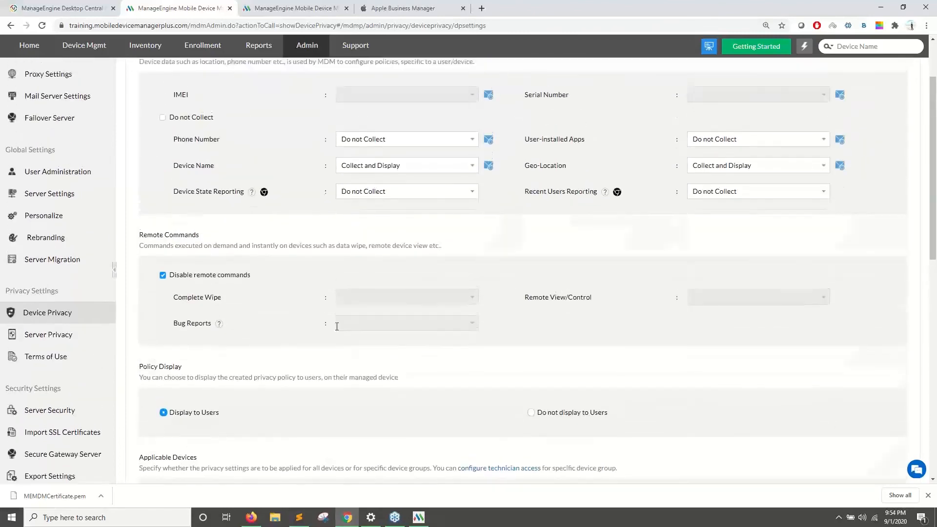
scroll(337, 327, "up", 2)
left_click(163, 360)
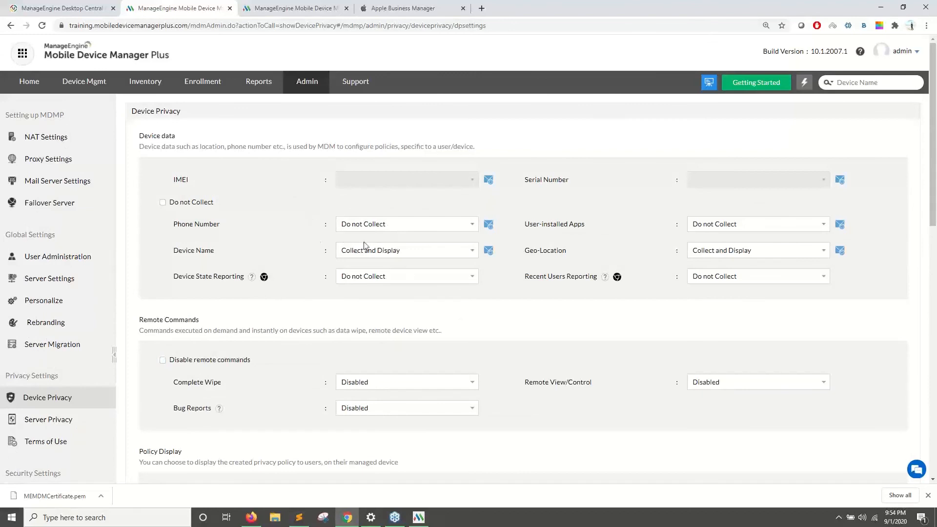
- Switch to the ManageEngine MDM app and examine the Privacy Policy's user information and remote command entries
left_click(418, 518)
left_click(298, 123)
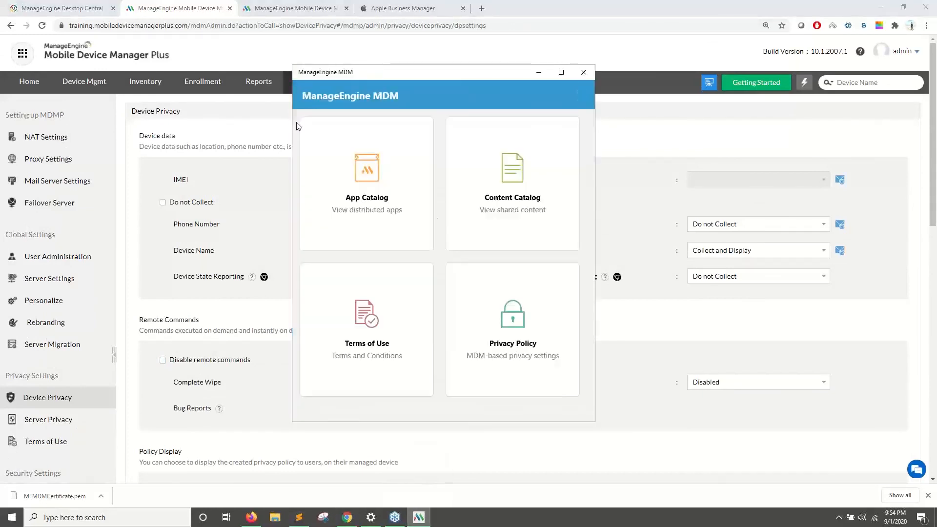
left_click(498, 315)
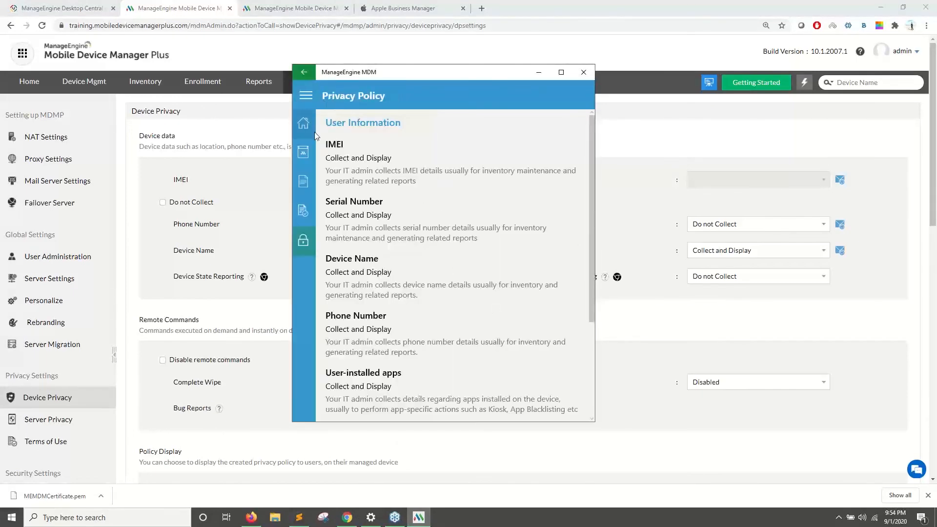
left_click(303, 123)
left_click(497, 315)
scroll(376, 212, "down", 2)
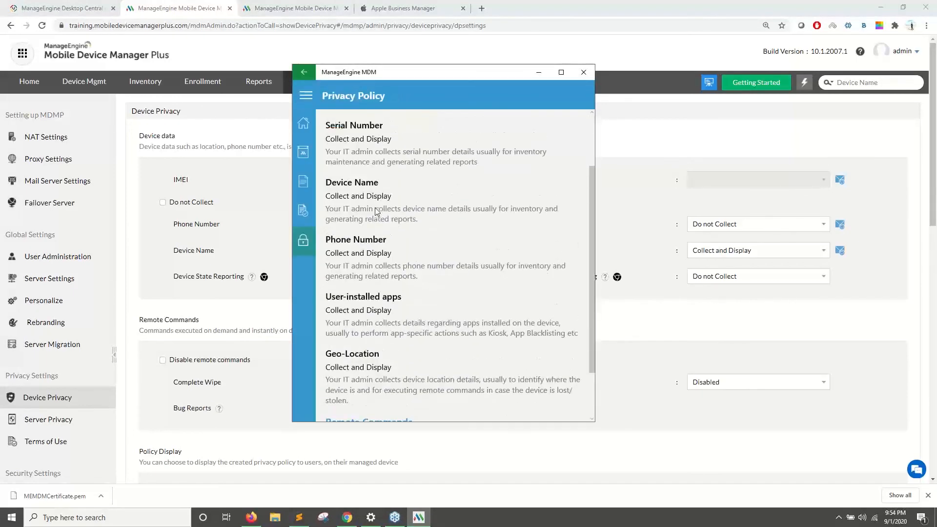
scroll(371, 205, "up", 2)
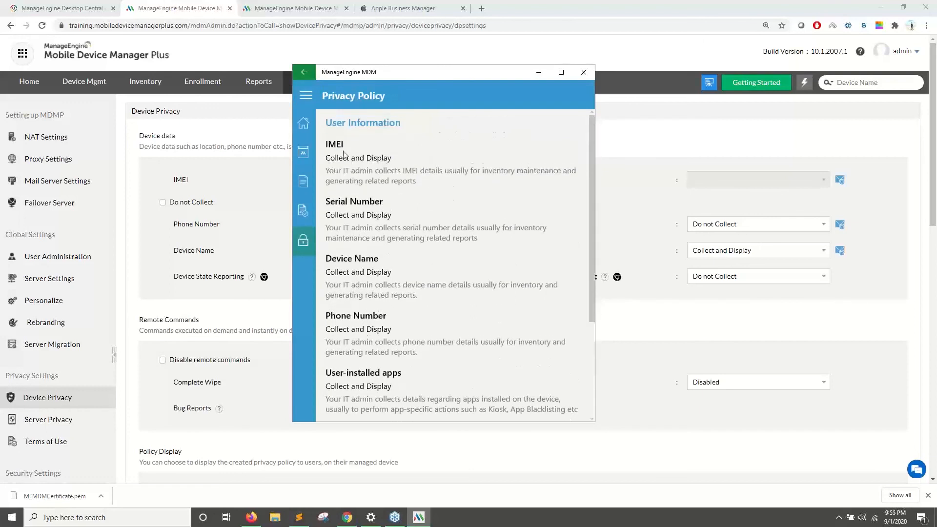
scroll(381, 228, "down", 2)
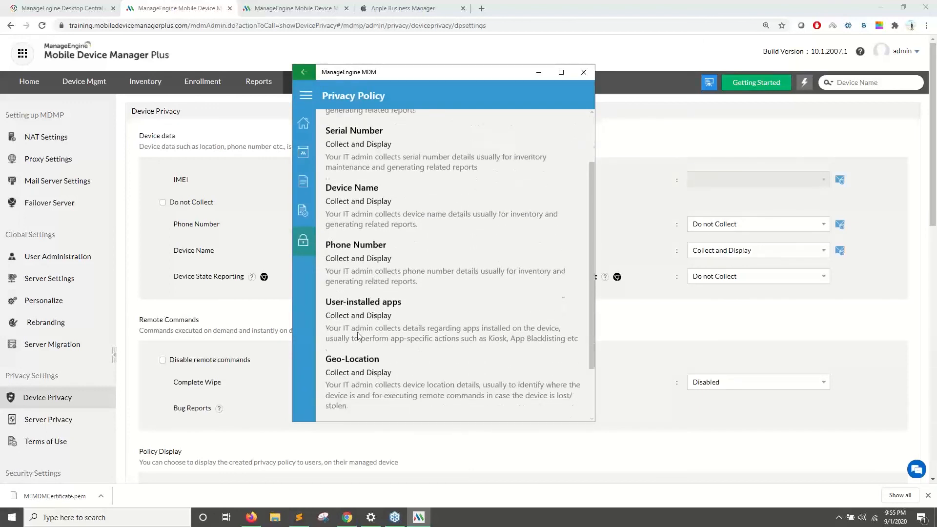
scroll(357, 332, "down", 2)
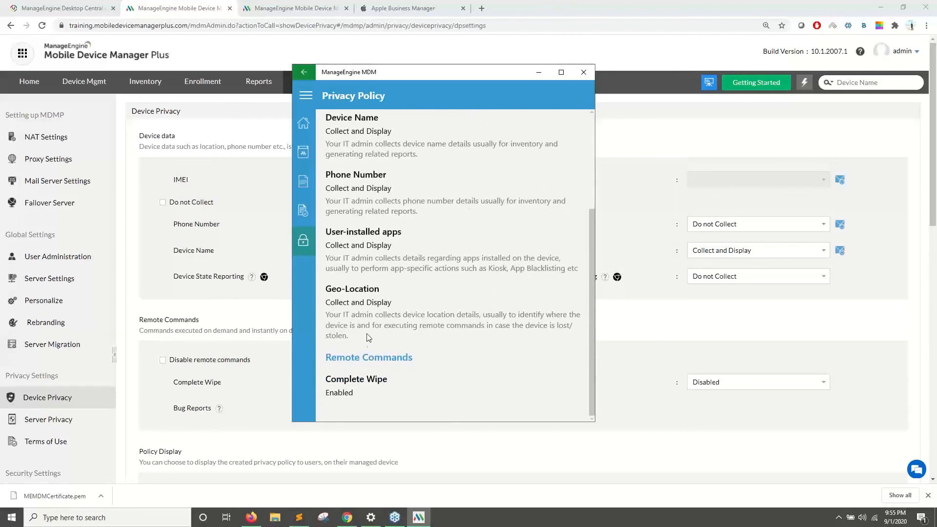
- Minimize the ManageEngine MDM app, switch to the slide presentation and advance past the Scenario 5 slide
left_click(307, 130)
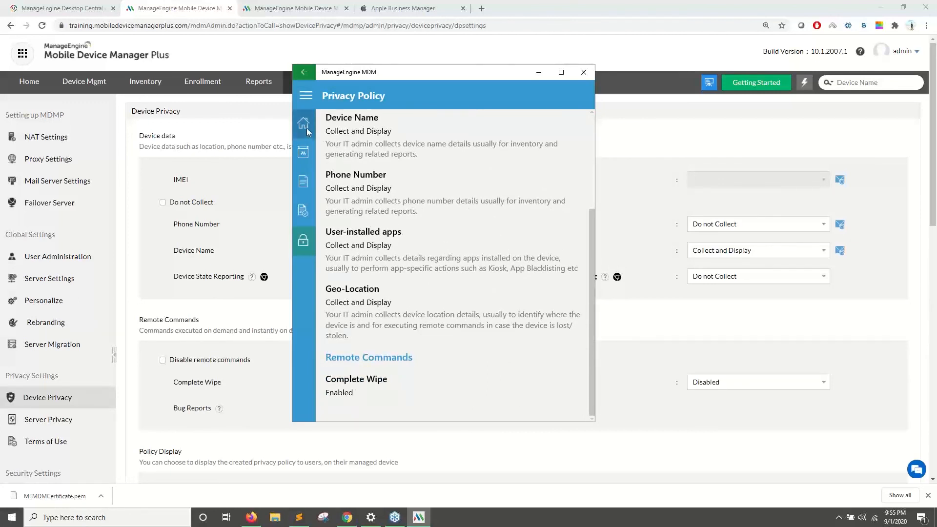
left_click(542, 73)
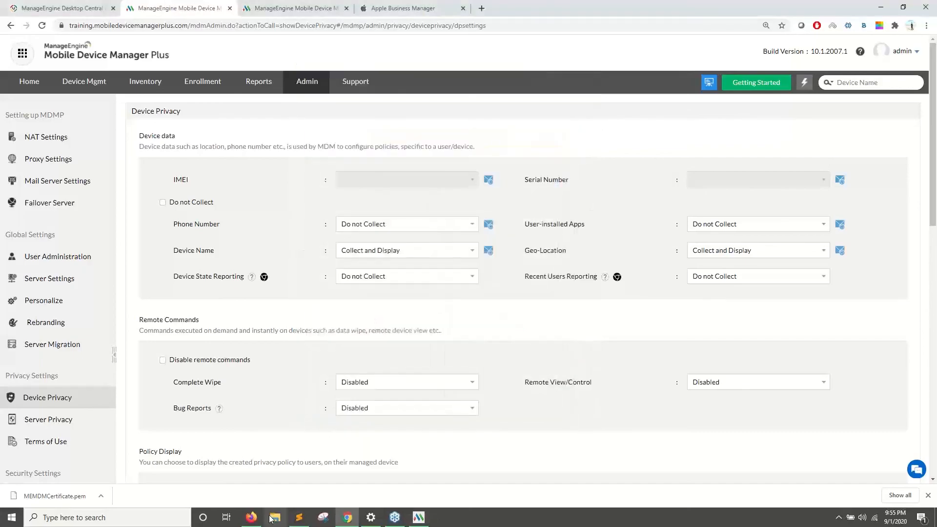
left_click(253, 518)
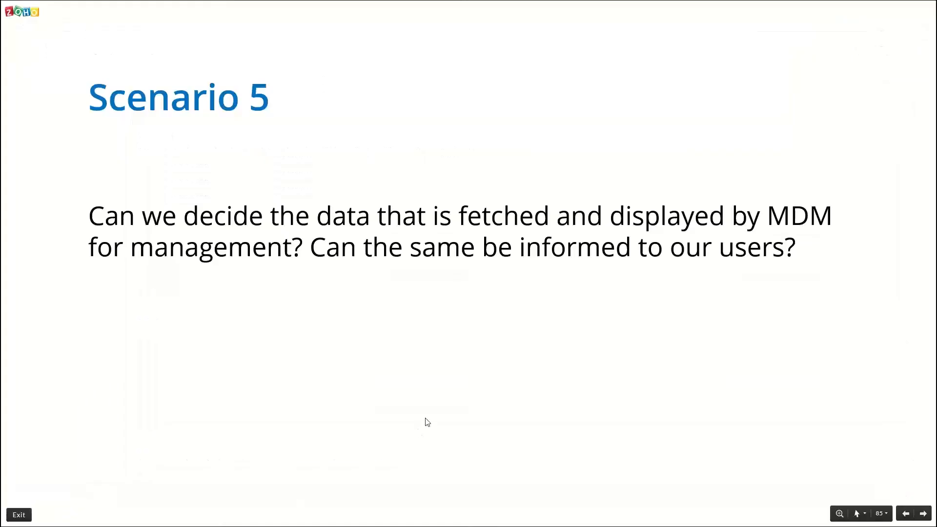
key("Right")
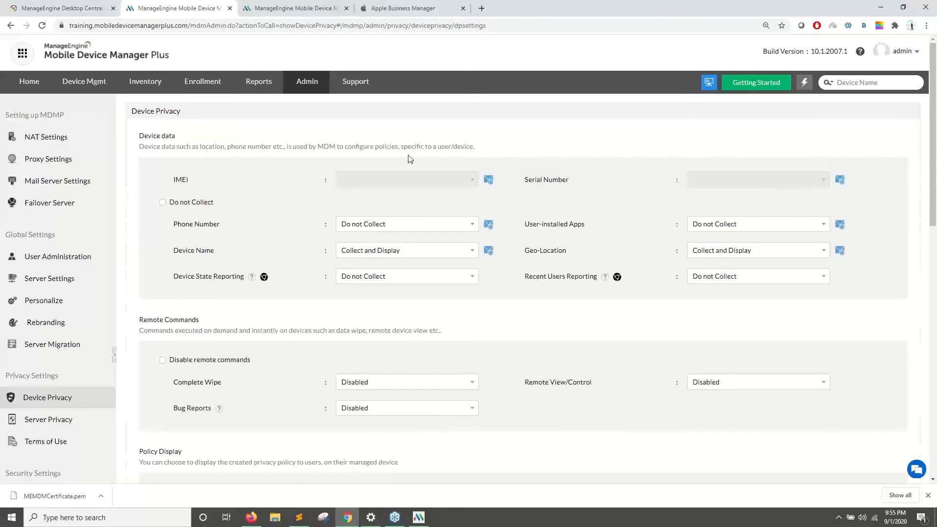
- Open the Add User form in User Administration, choose Active Directory Authentication, and open the admin account details
left_click(314, 92)
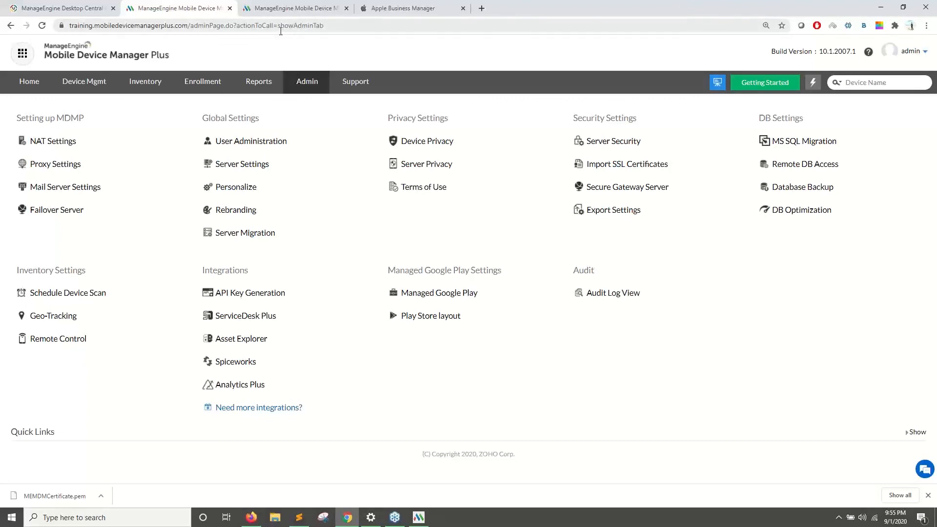
left_click(254, 142)
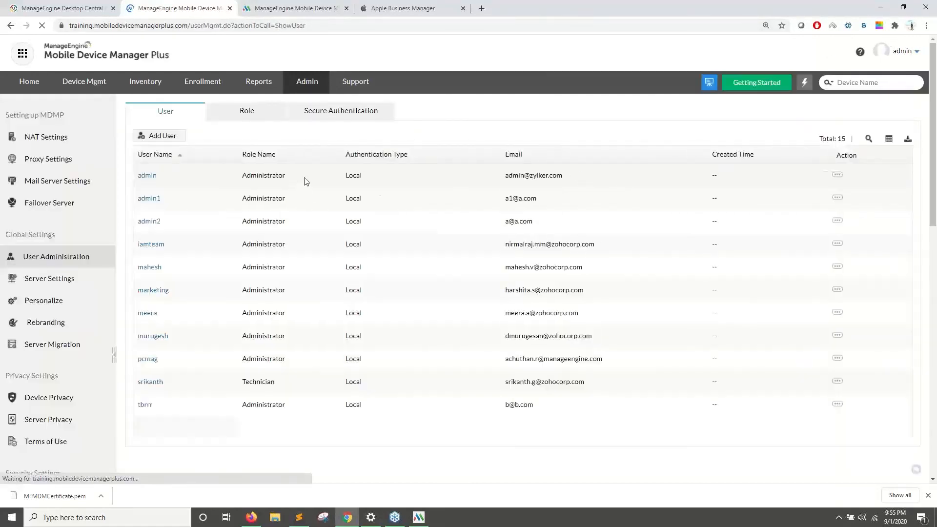
left_click(170, 139)
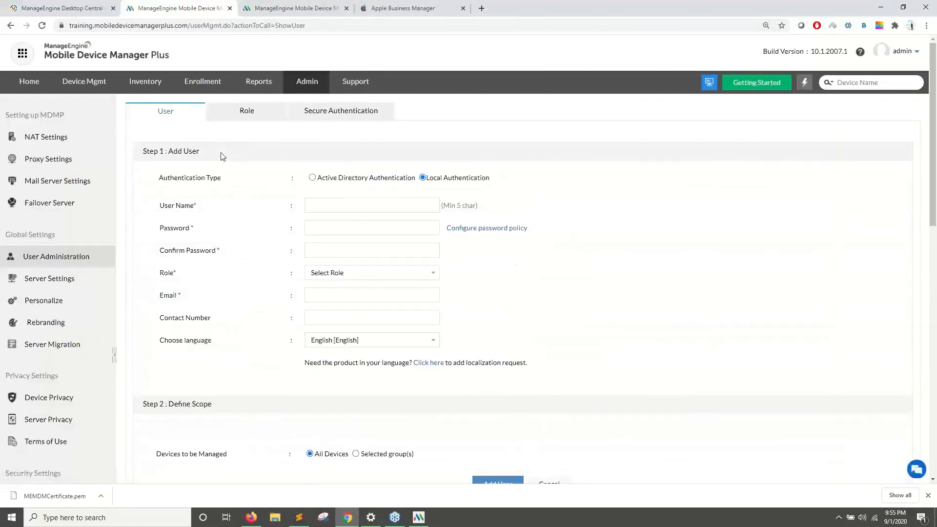
left_click(312, 178)
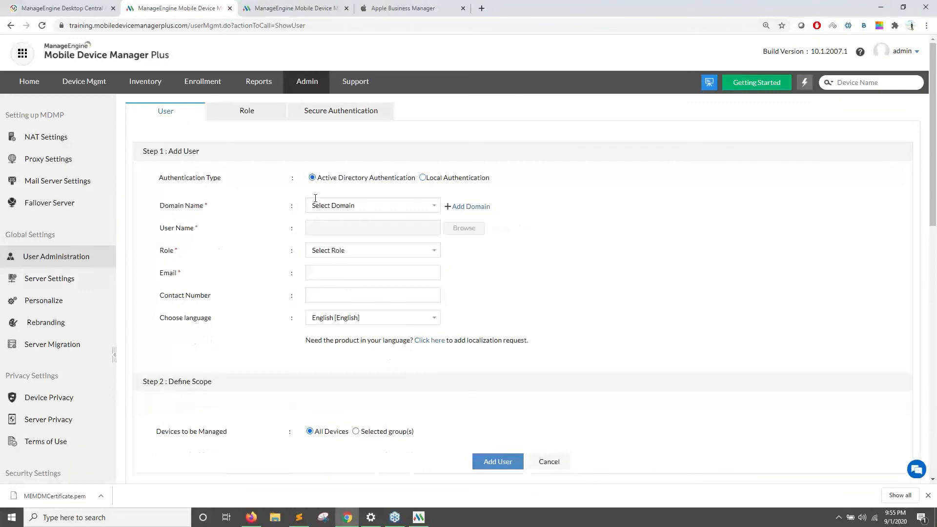
left_click(899, 55)
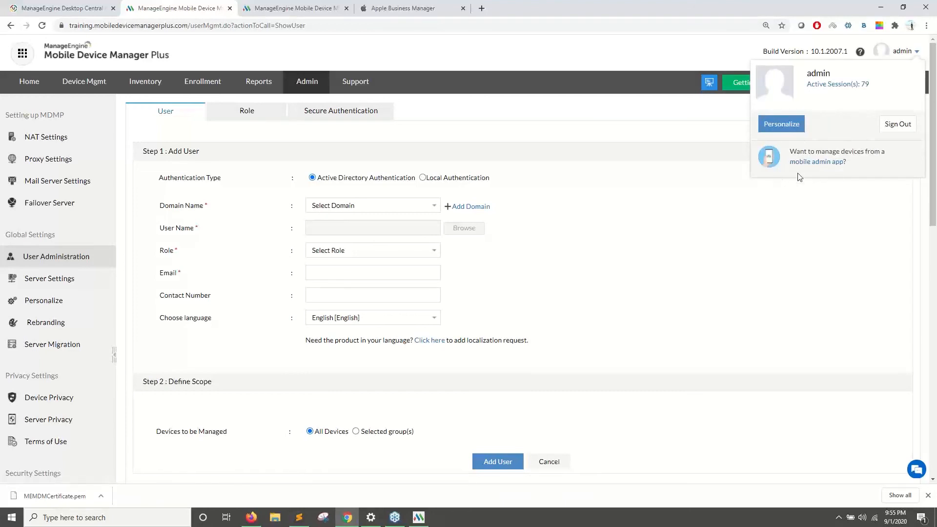
- Enable two-factor authentication in the Secure Authentication settings with Google Authenticator as the mode of authentication
left_click(335, 114)
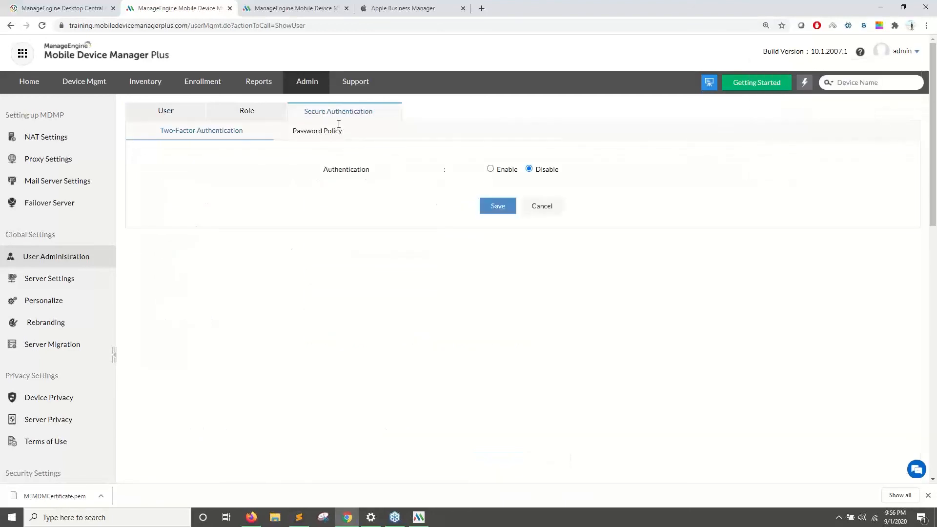
left_click(491, 169)
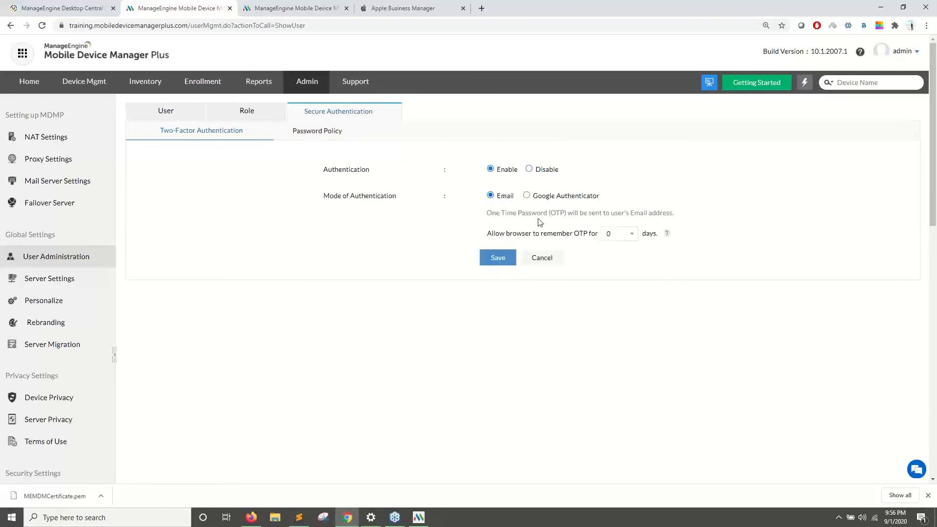
left_click(526, 196)
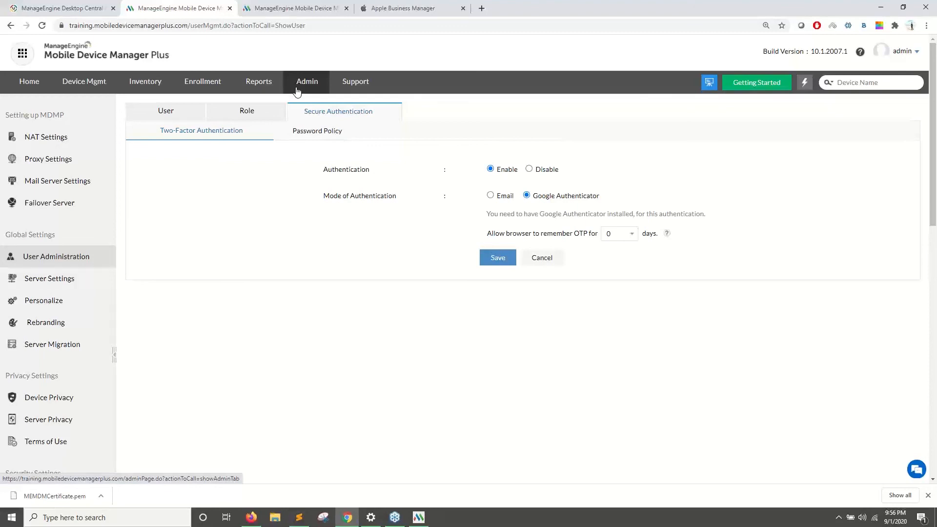
- Return to the admin settings overview, switch to the slide presentation and advance past the Scenario 6 slide
left_click(153, 85)
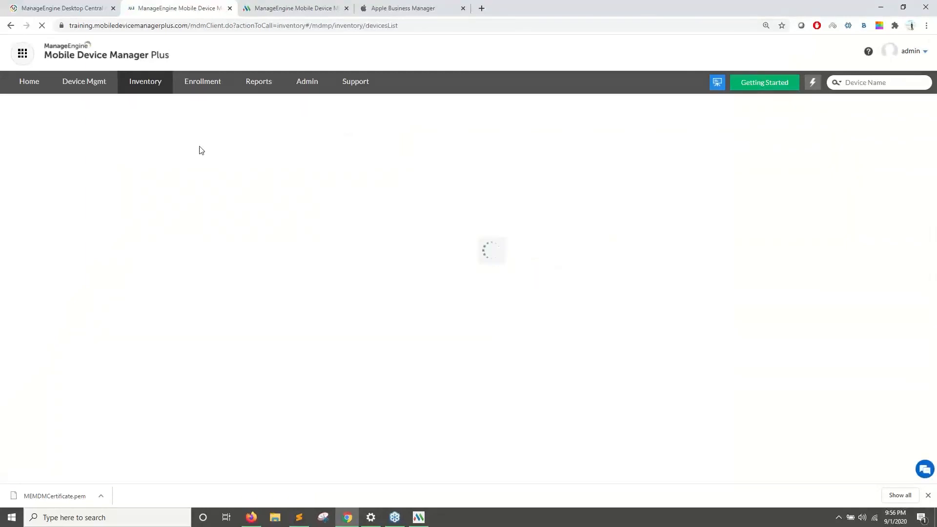
left_click(301, 89)
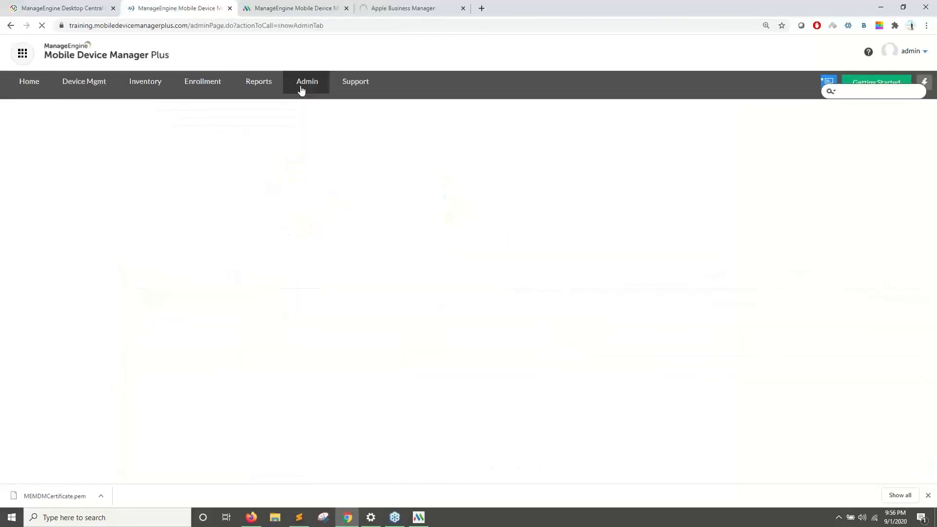
key("alt+Tab")
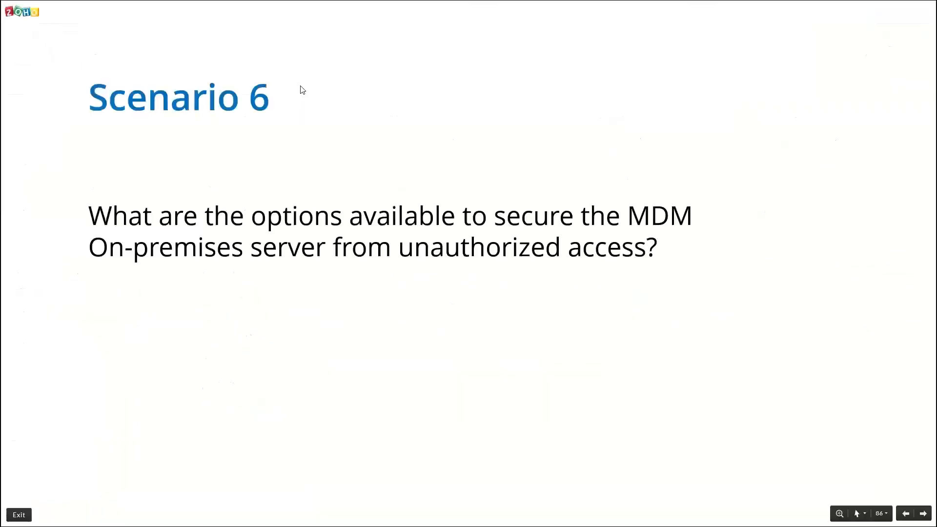
key("Right")
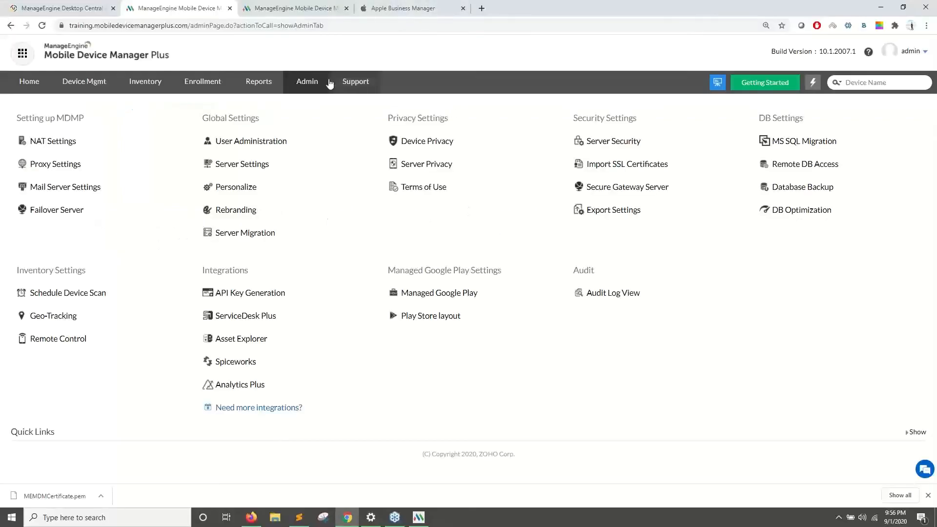
- Modify the Export Settings to use Mask PII for data exported from the MDM server and save them
left_click(604, 211)
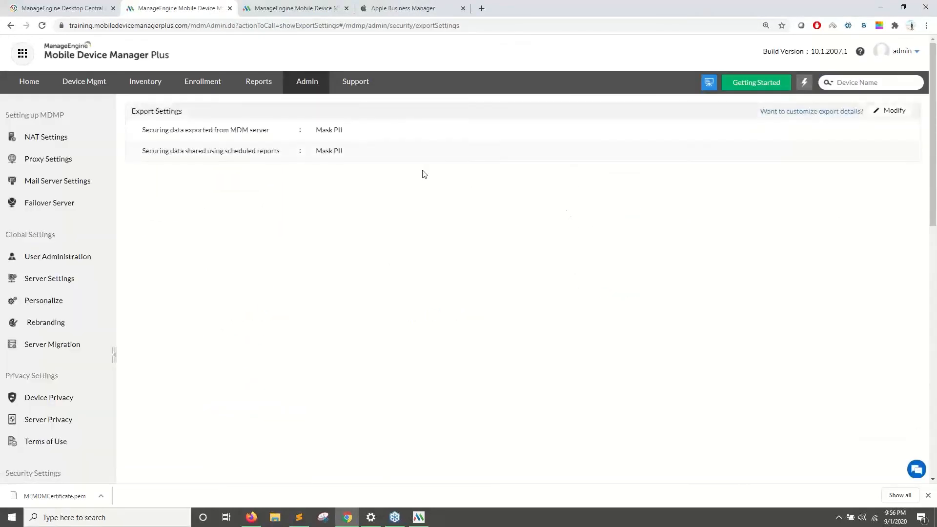
left_click(879, 111)
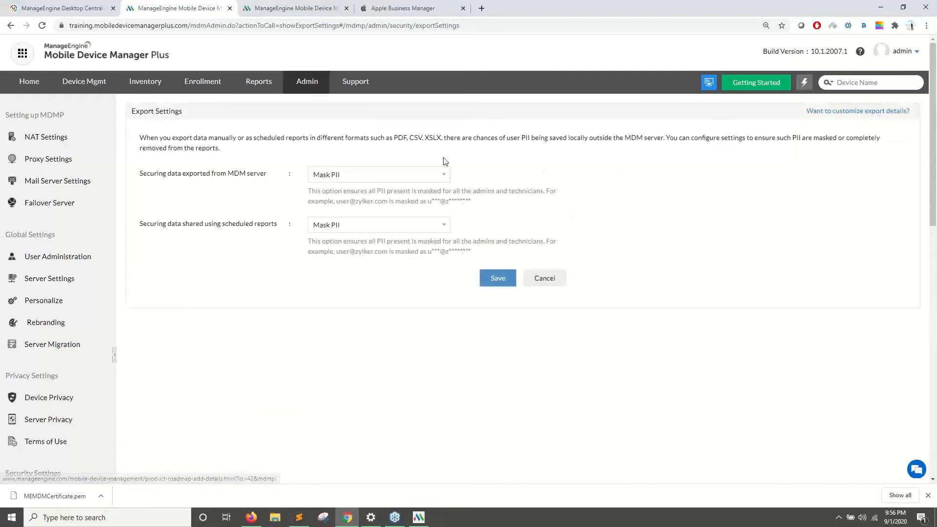
left_click(399, 176)
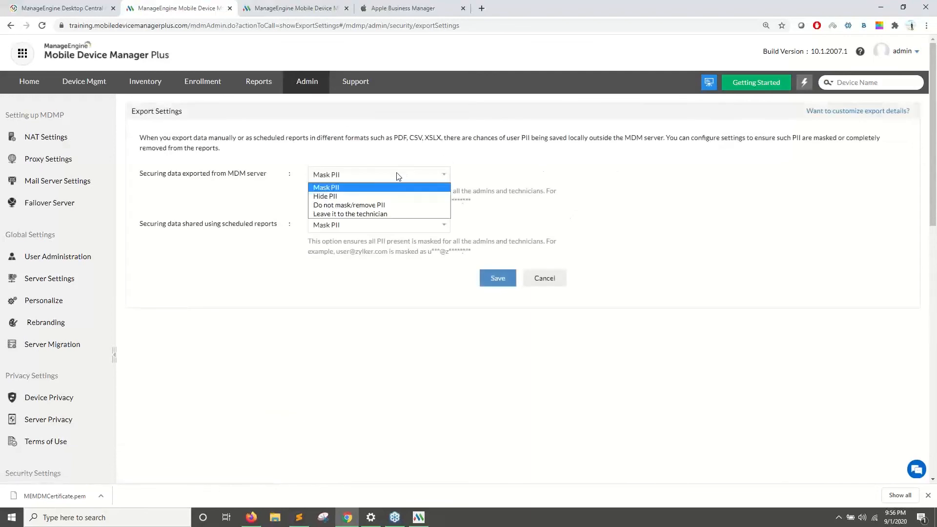
left_click(338, 190)
left_click(350, 178)
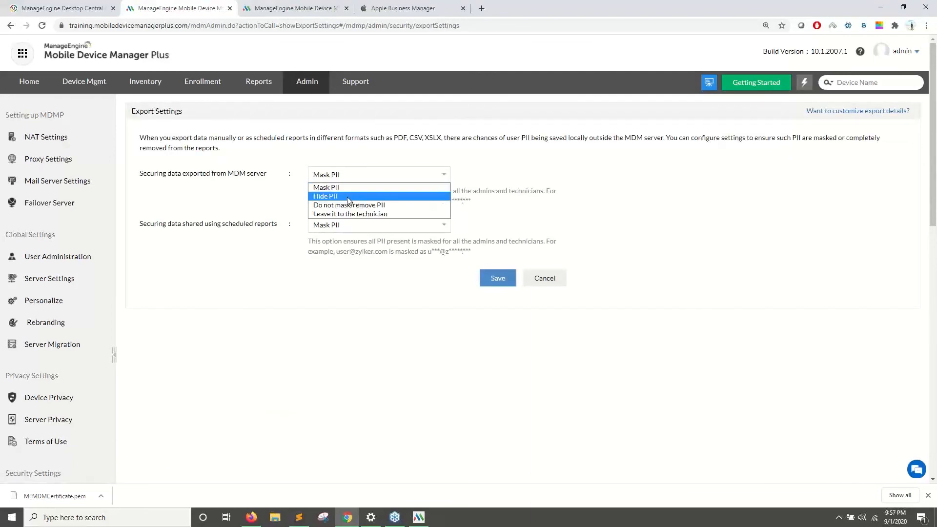
left_click(350, 189)
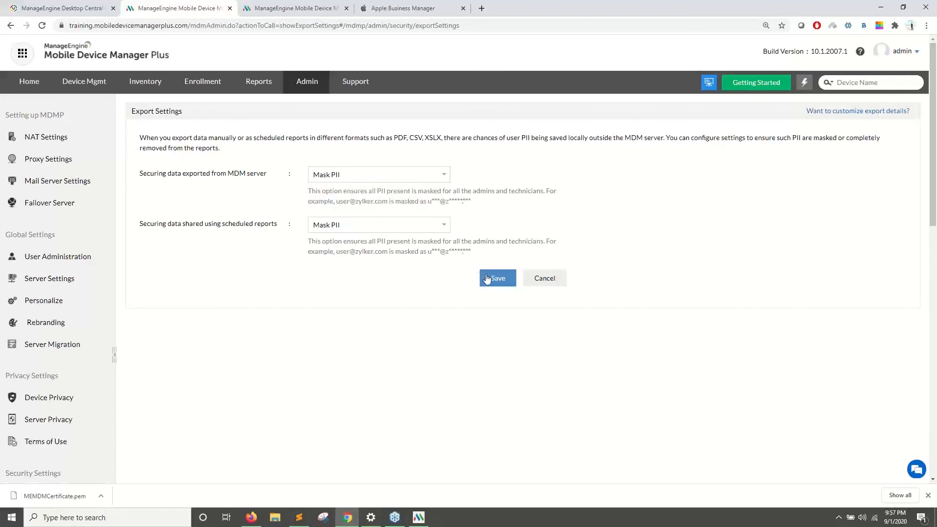
left_click(487, 278)
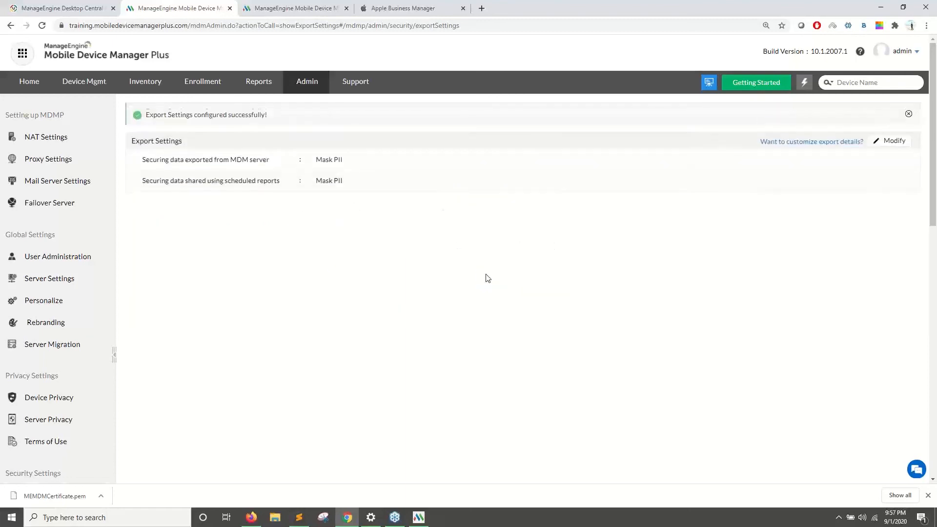
- Filter the device inventory list by the Windows platform
left_click(141, 91)
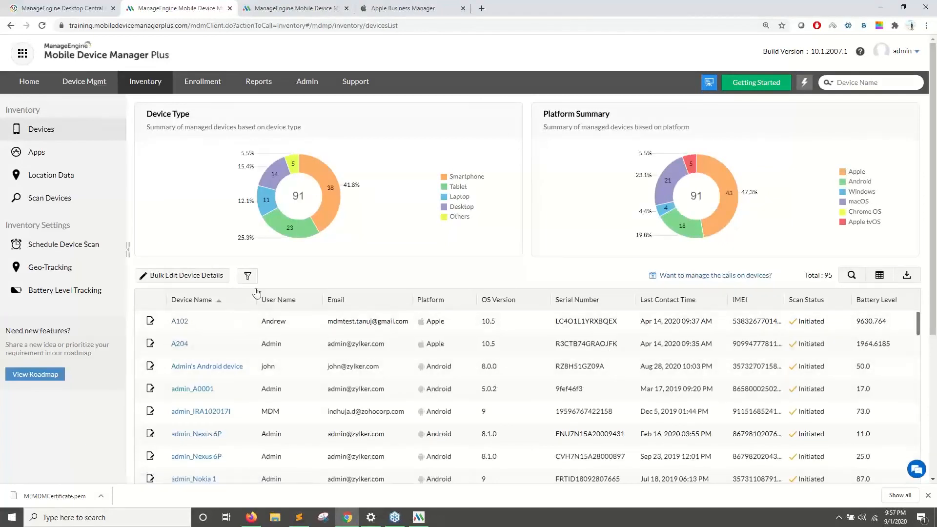
left_click(248, 276)
mouse_move(252, 296)
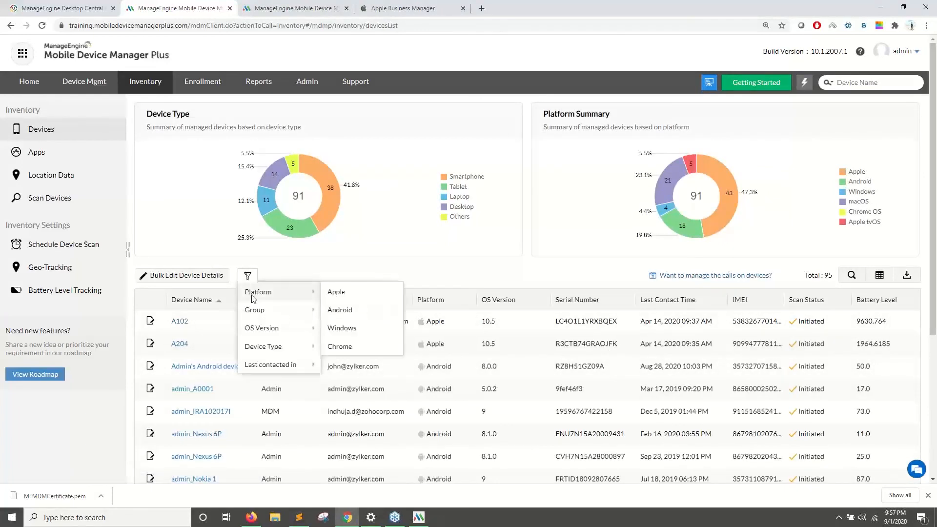
left_click(340, 328)
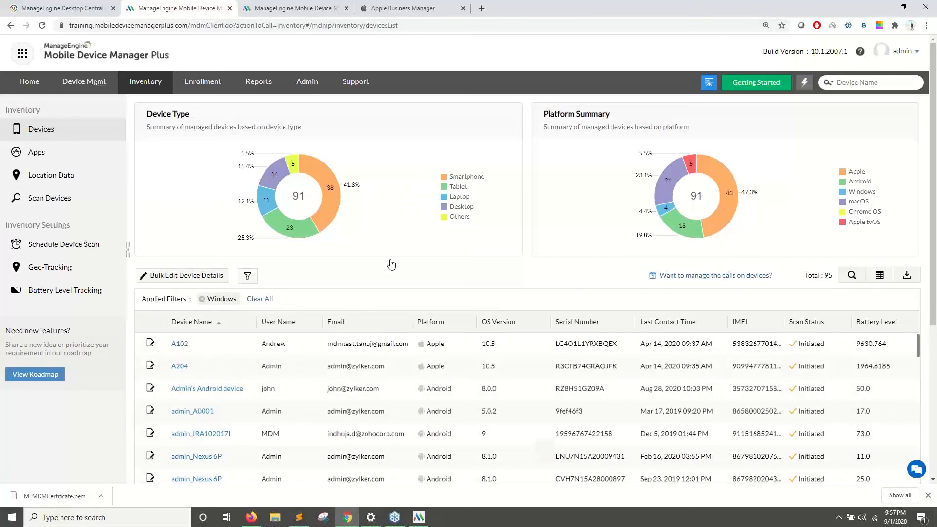
scroll(389, 264, "down", 2)
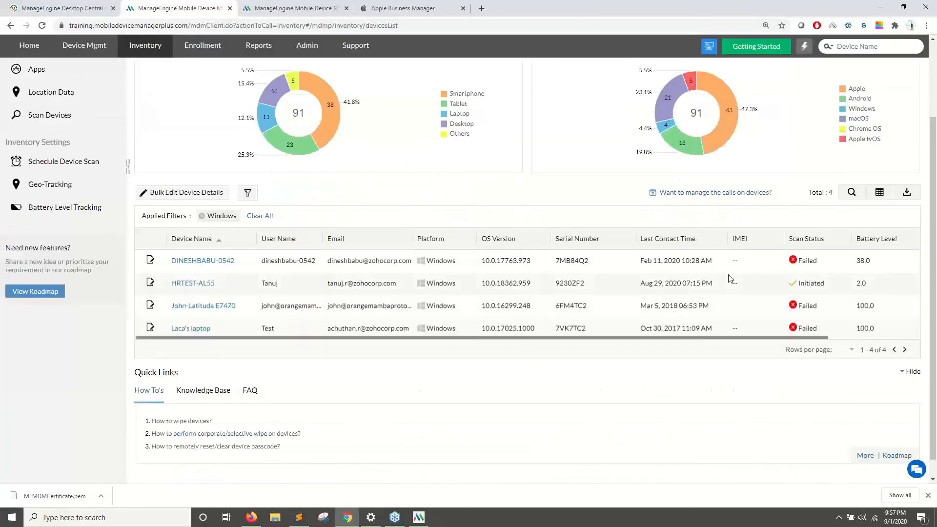
- Export the filtered device list as a PDF, examine the personal data fields in DeviceList.pdf, and close the file
left_click(906, 192)
left_click(437, 286)
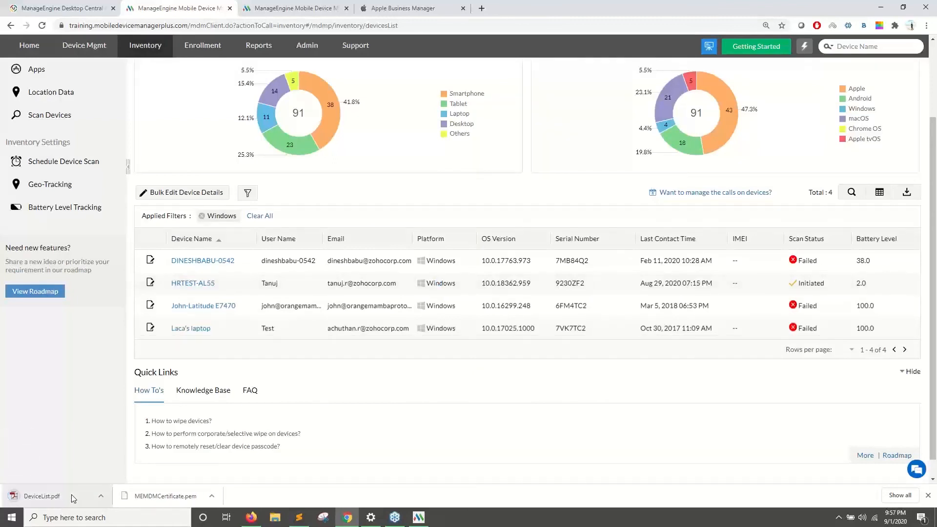
left_click(71, 494)
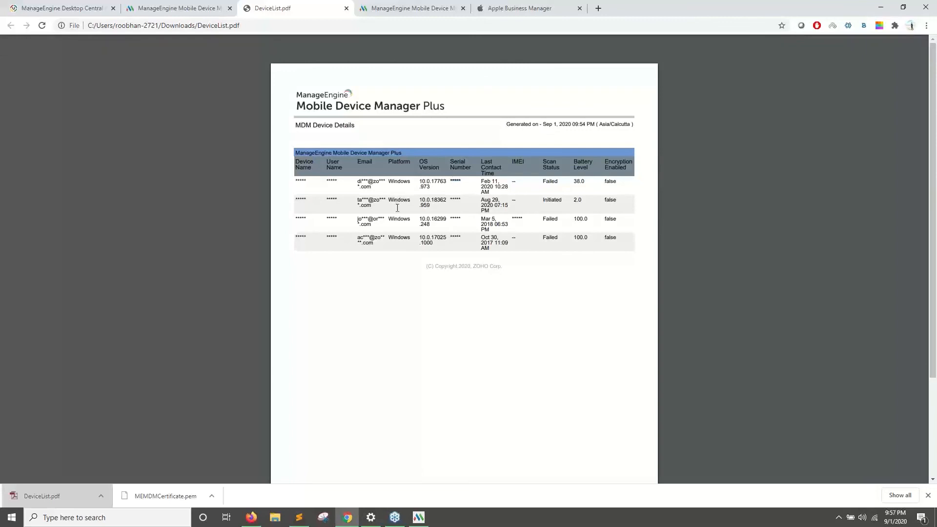
left_click(205, 9)
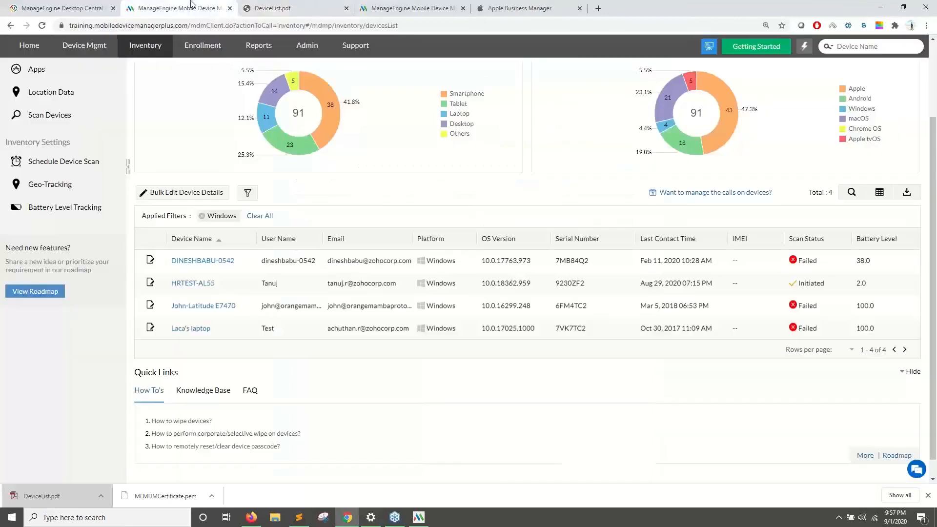
left_click(345, 10)
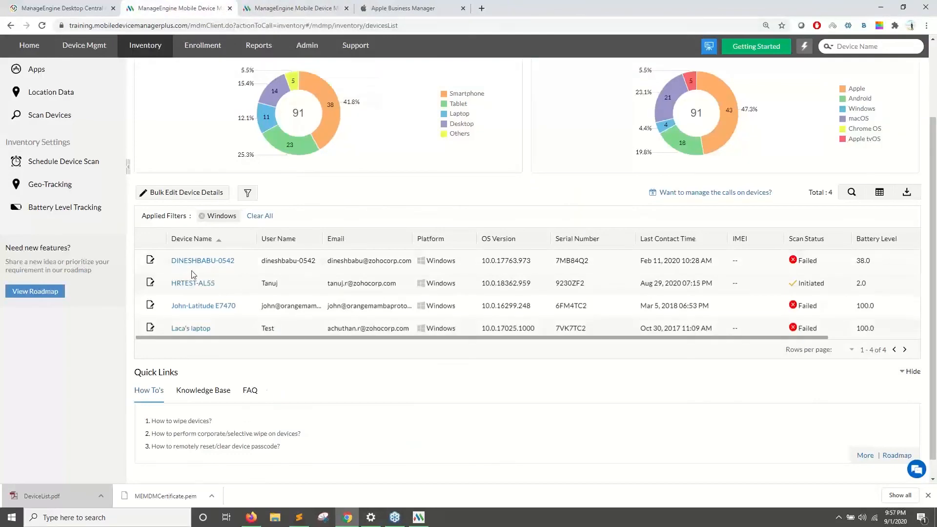
- Add the Purchase Price, Purchase Date and Purchase Order Number columns to the device inventory list and save the column selection
scroll(192, 276, "up", 1)
scroll(192, 276, "up", 1)
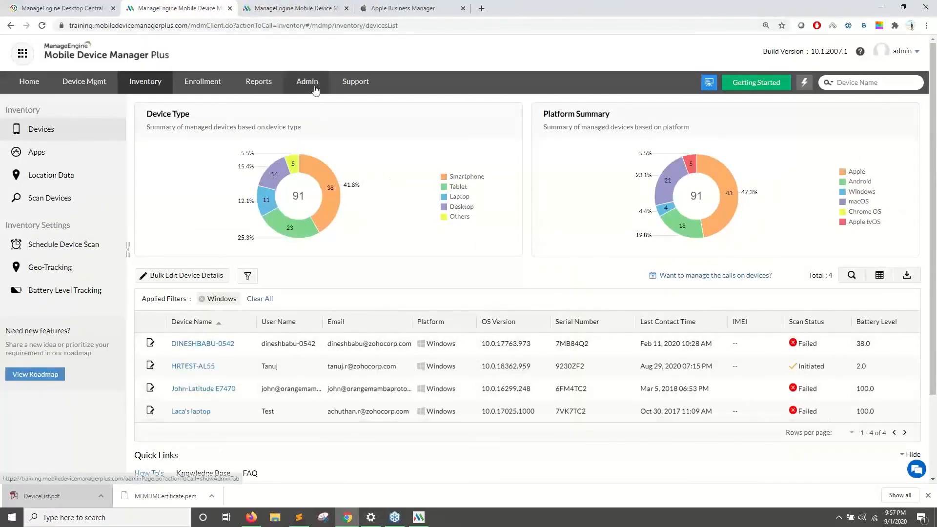
left_click(879, 282)
scroll(830, 336, "down", 3)
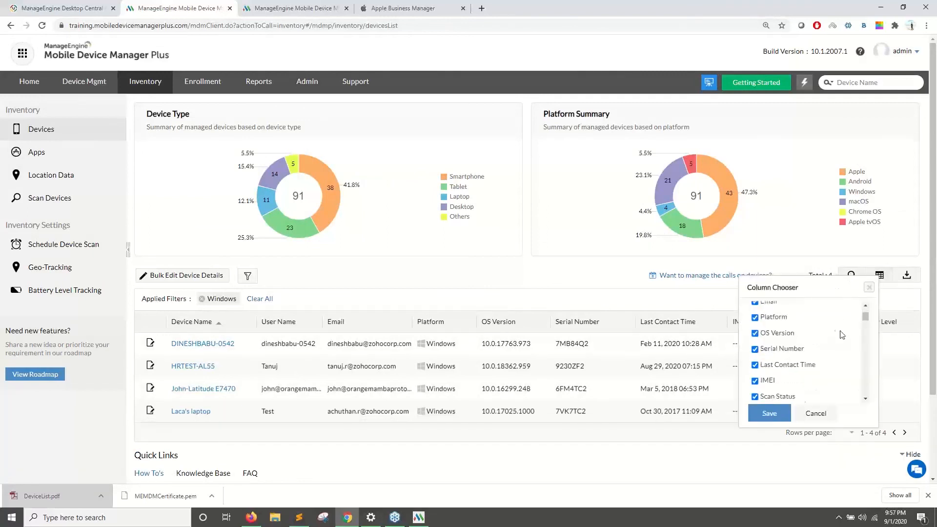
scroll(824, 345, "down", 5)
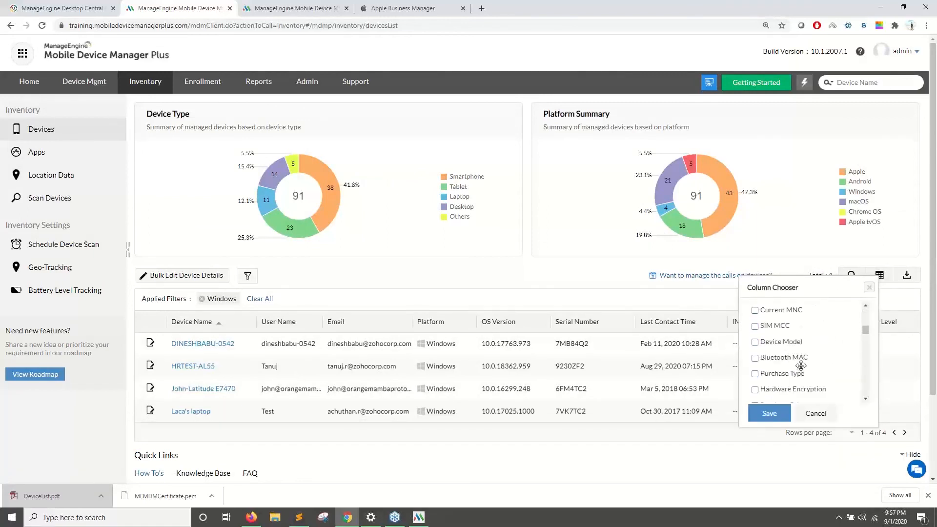
scroll(794, 371, "down", 3)
scroll(766, 340, "up", 2)
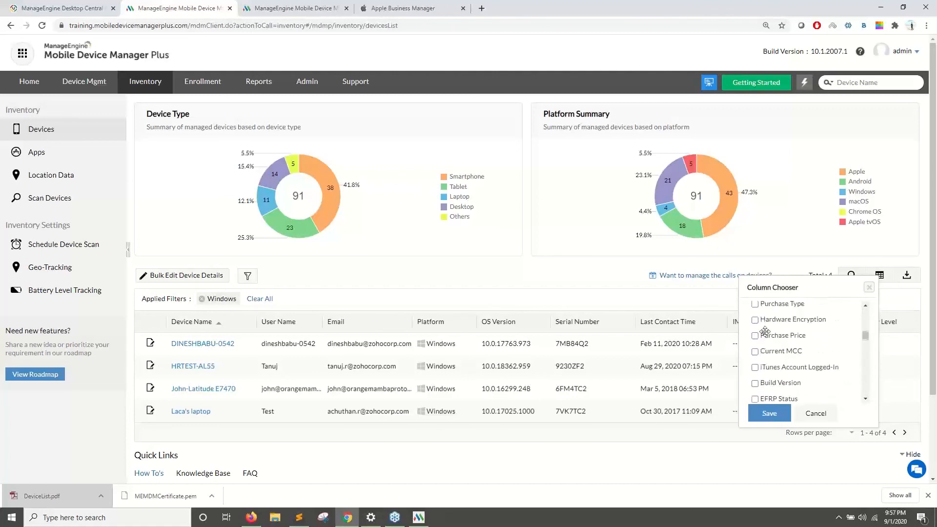
left_click(759, 337)
scroll(776, 361, "down", 4)
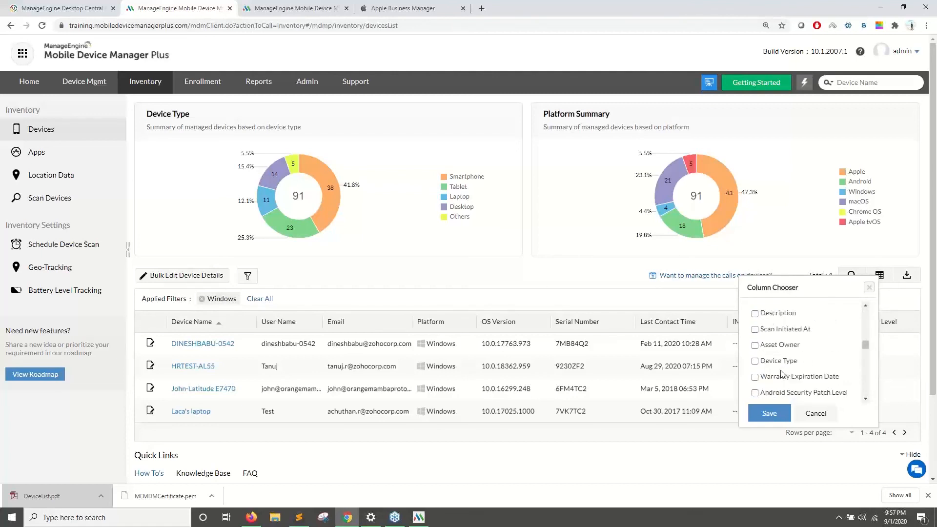
scroll(778, 364, "down", 1)
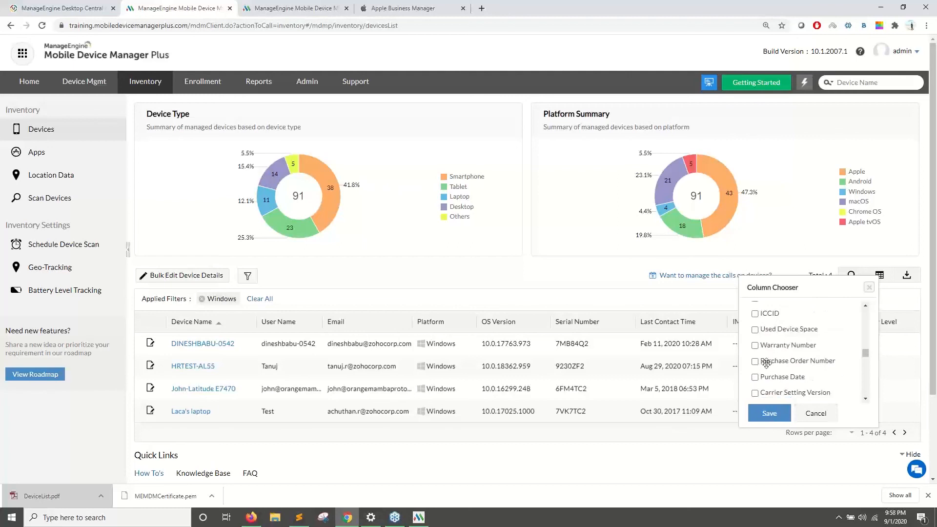
left_click(755, 377)
left_click(754, 361)
left_click(776, 413)
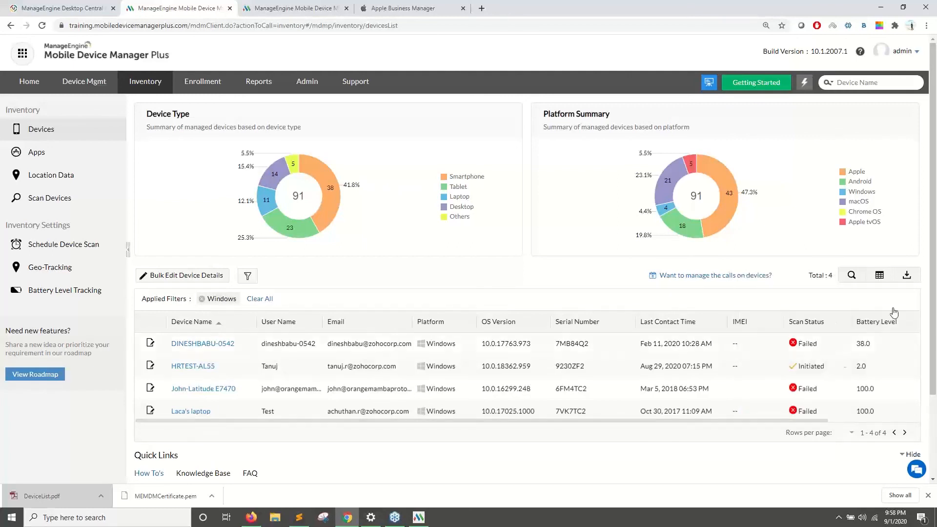
scroll(818, 404, "right", 1)
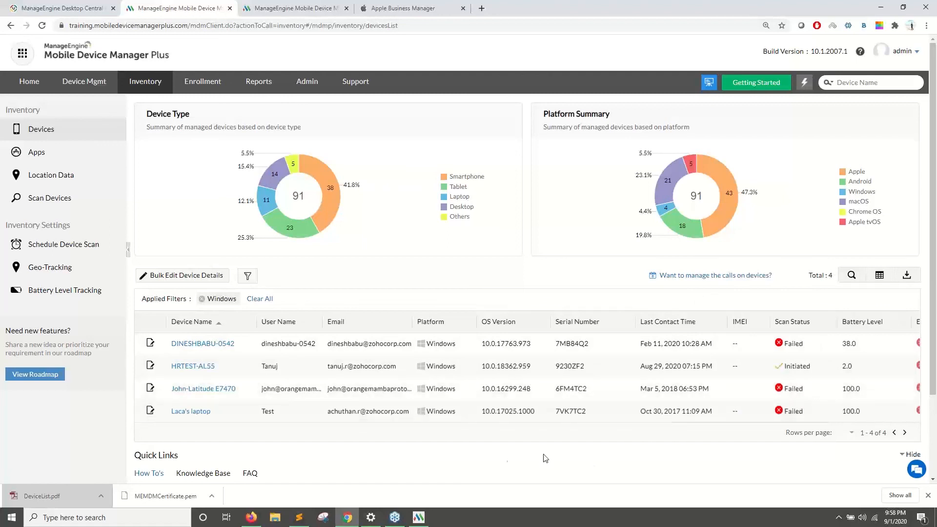